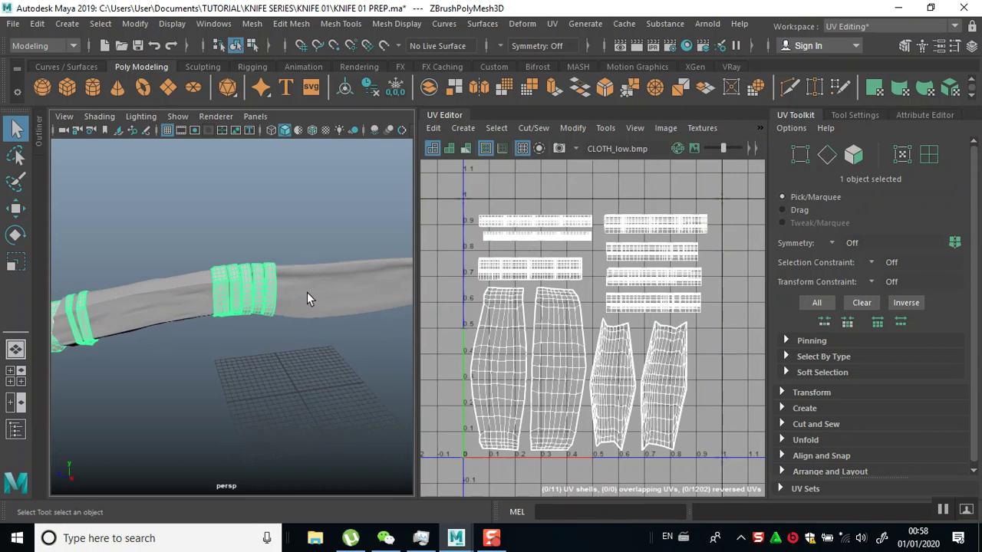
Examine the knife's handle, cloth wraps and blade together with their UV layouts.
{"action": "middle_click_drag", "start_coordinate": [281, 319], "coordinate": [315, 325], "text": "alt"}
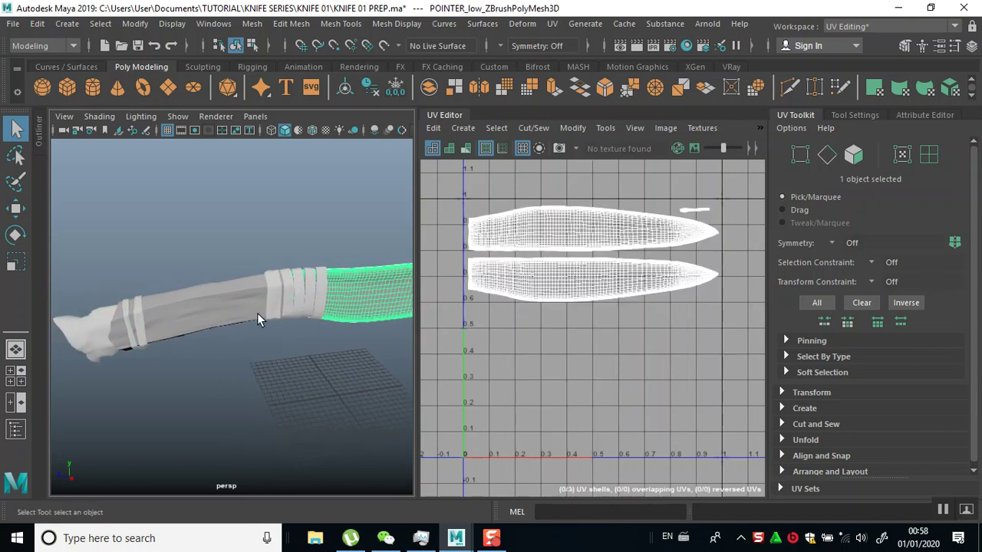
{"action": "left_click", "coordinate": [235, 306]}
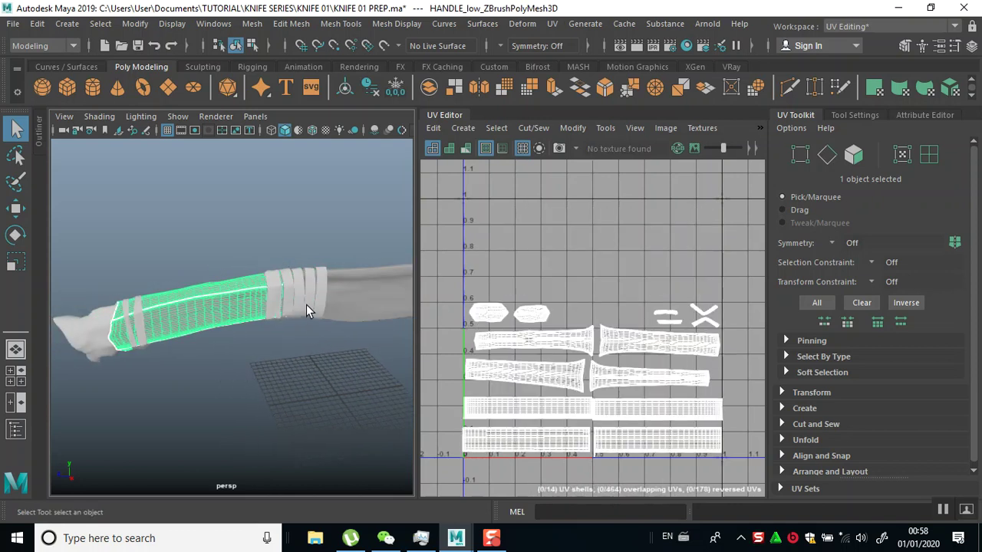
{"action": "mouse_move", "coordinate": [344, 296]}
{"action": "left_mouse_down", "text": "alt"}
{"action": "mouse_move", "coordinate": [361, 358]}
{"action": "mouse_move", "coordinate": [354, 305]}
{"action": "left_mouse_up", "text": "alt"}
{"action": "left_click", "coordinate": [354, 299]}
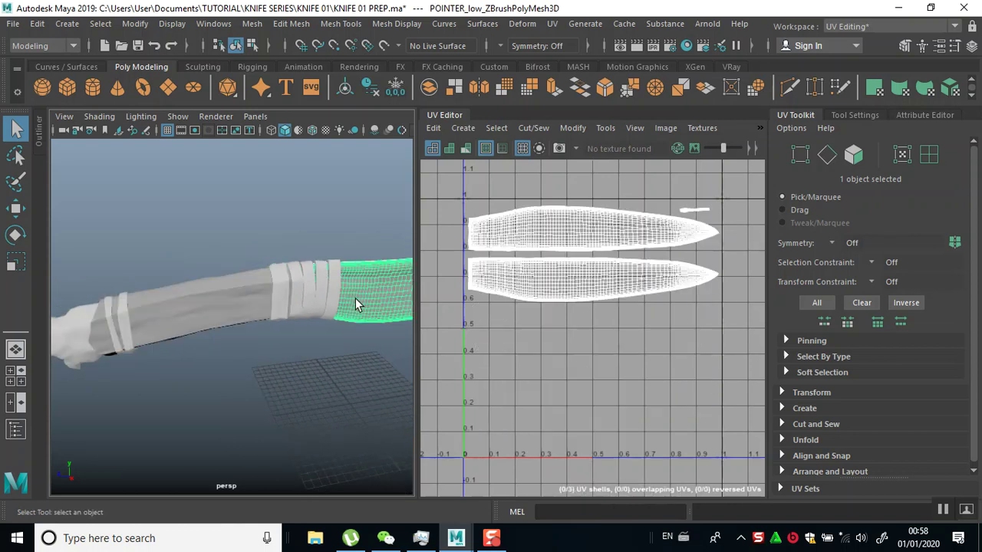
{"action": "middle_click_drag", "start_coordinate": [281, 322], "coordinate": [114, 357], "text": "alt"}
{"action": "scroll", "coordinate": [142, 277], "scroll_direction": "down", "scroll_amount": 3}
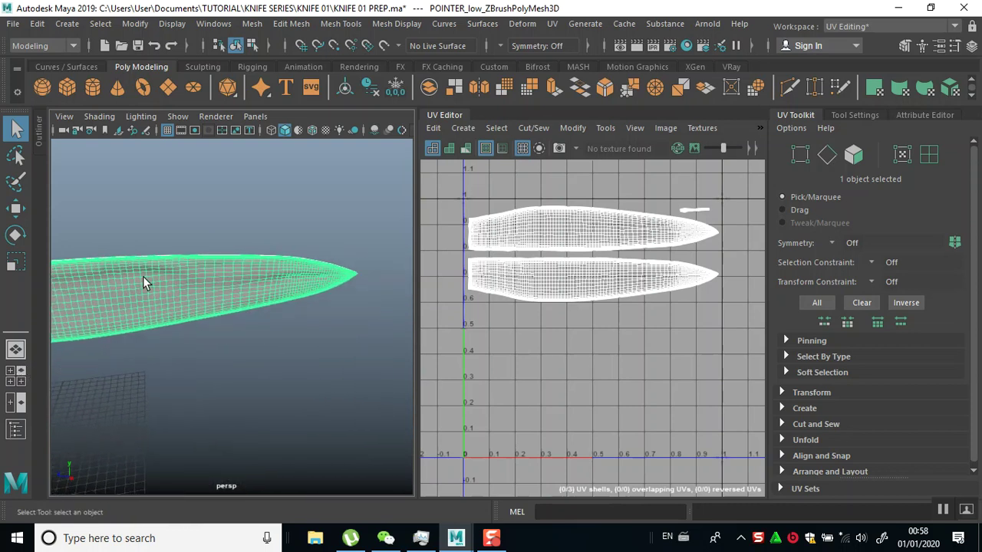
{"action": "scroll", "coordinate": [187, 391], "scroll_direction": "up", "scroll_amount": 5}
{"action": "scroll", "coordinate": [156, 271], "scroll_direction": "down", "scroll_amount": 5}
{"action": "scroll", "coordinate": [169, 292], "scroll_direction": "down", "scroll_amount": 4}
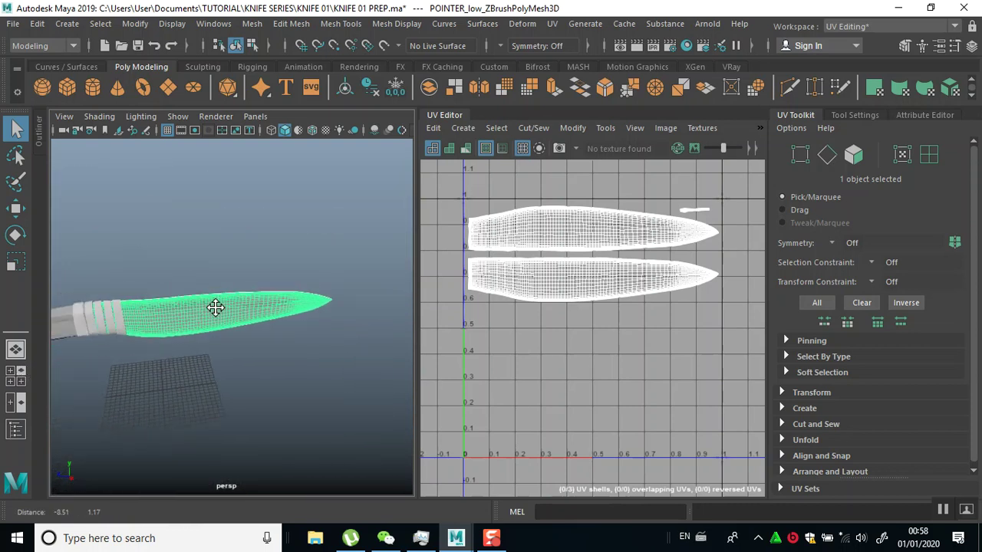
{"action": "middle_click_drag", "start_coordinate": [248, 289], "coordinate": [287, 328], "text": "alt"}
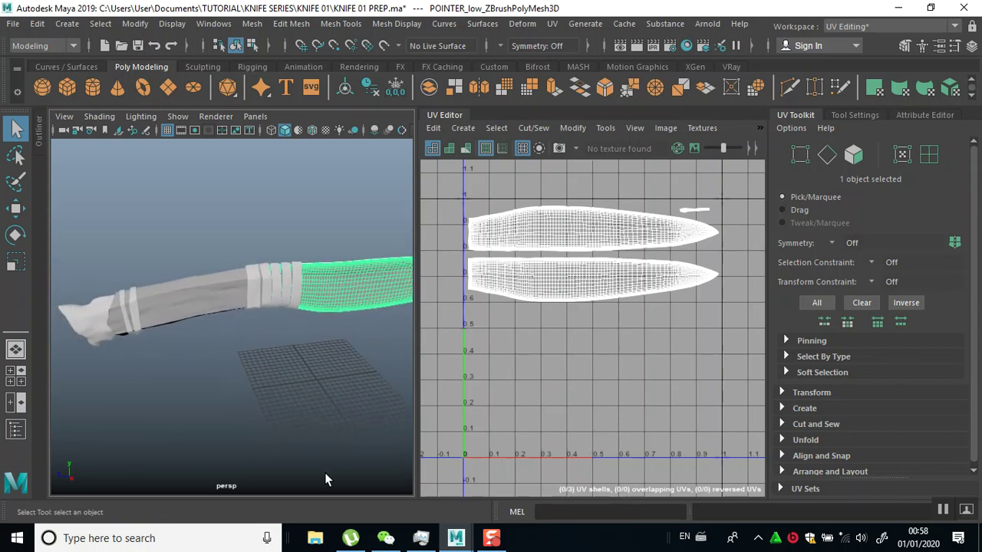
Start an OBJ export of the selected handle and create a folder named "low poly" inside KNIFE 01.
{"action": "left_click", "coordinate": [218, 311]}
{"action": "mouse_move", "coordinate": [265, 294]}
{"action": "right_mouse_down", "text": "alt"}
{"action": "mouse_move", "coordinate": [320, 396]}
{"action": "mouse_move", "coordinate": [254, 306]}
{"action": "right_mouse_up", "text": "alt"}
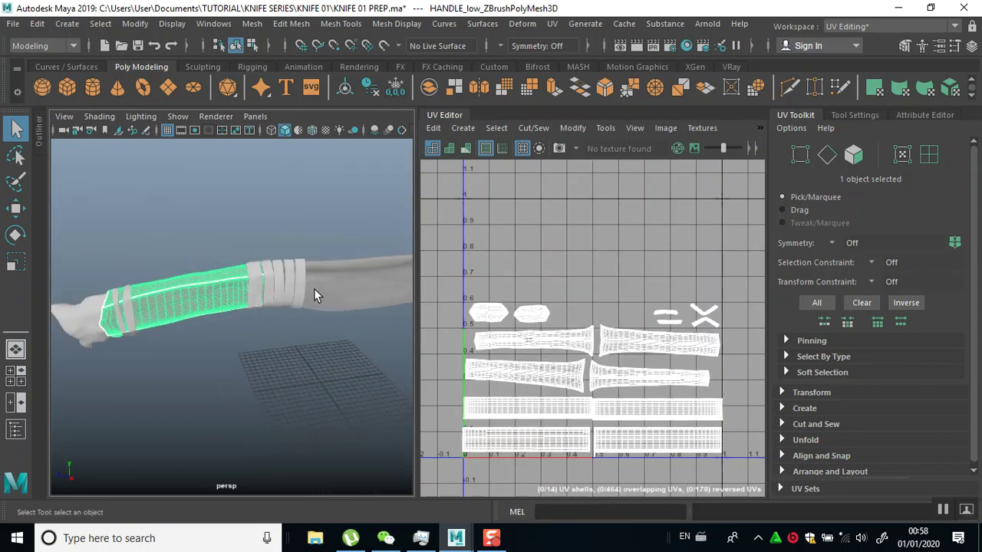
{"action": "left_click", "coordinate": [14, 24]}
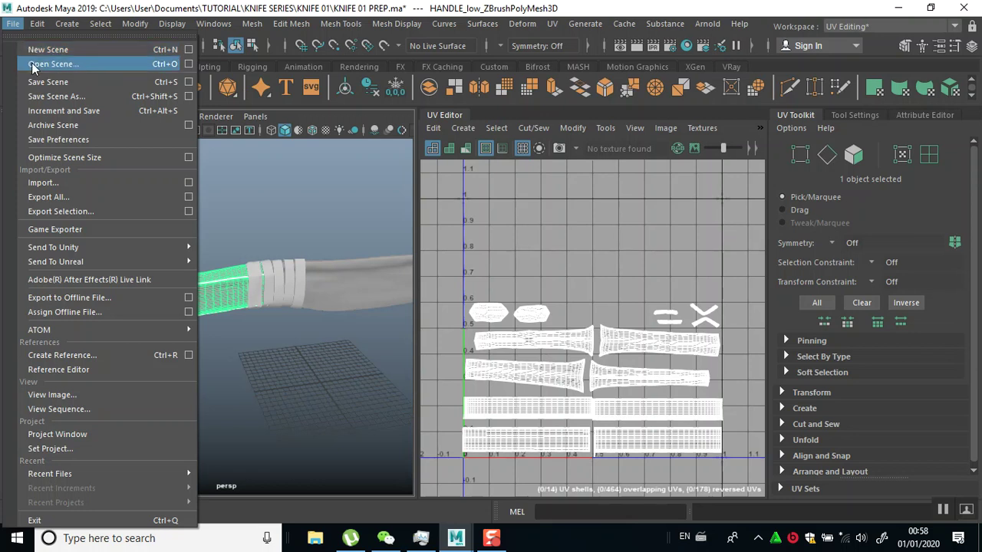
{"action": "left_click", "coordinate": [83, 210]}
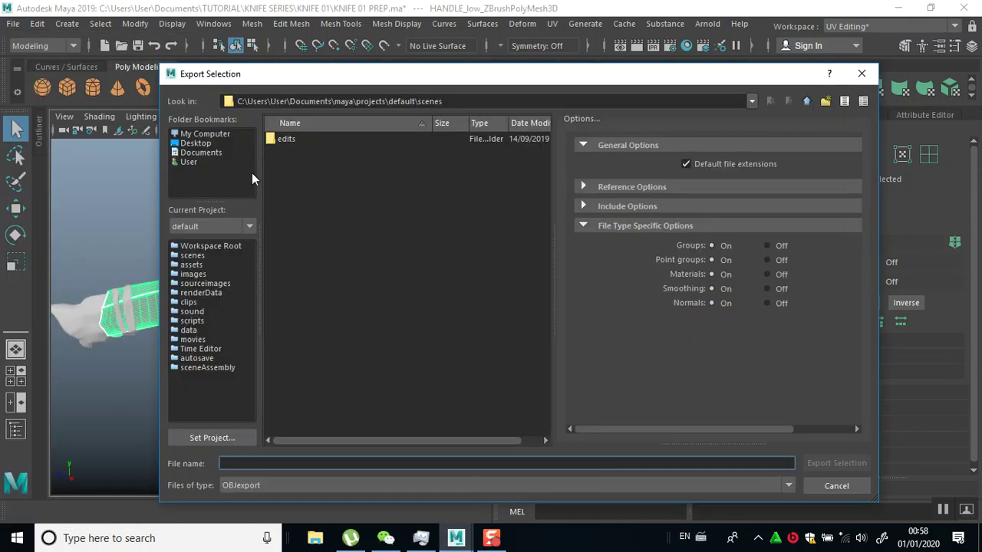
{"action": "left_click", "coordinate": [187, 153]}
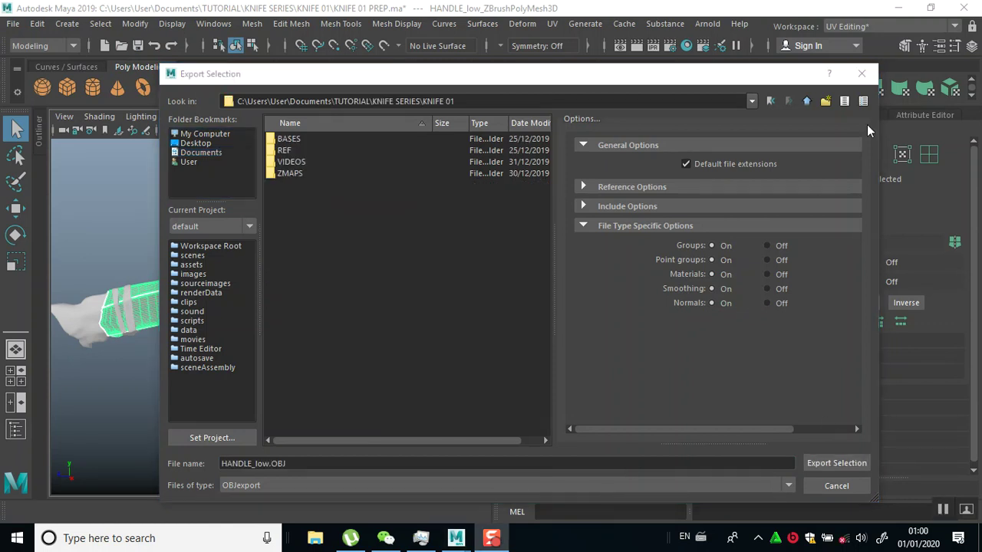
{"action": "left_click", "coordinate": [824, 100]}
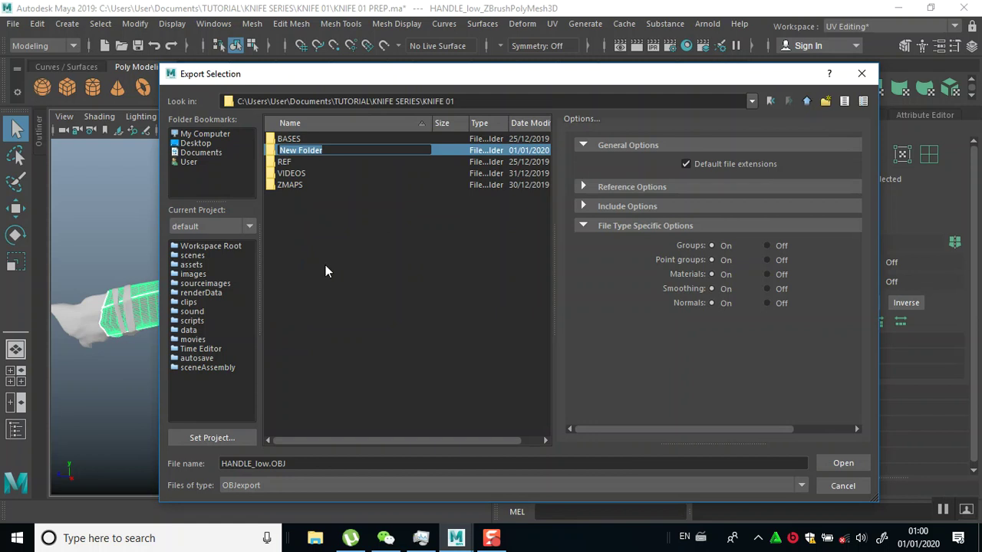
{"action": "type", "text": "low poly"}
{"action": "key", "text": "Return"}
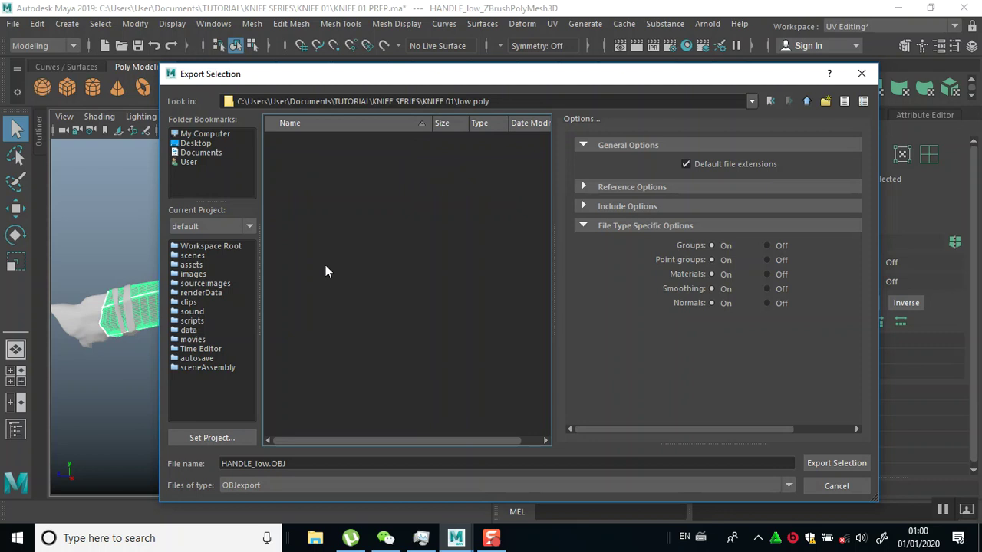
Export the handle as HANDLE_low in OBJ format into the low poly folder.
{"action": "left_click", "coordinate": [300, 463]}
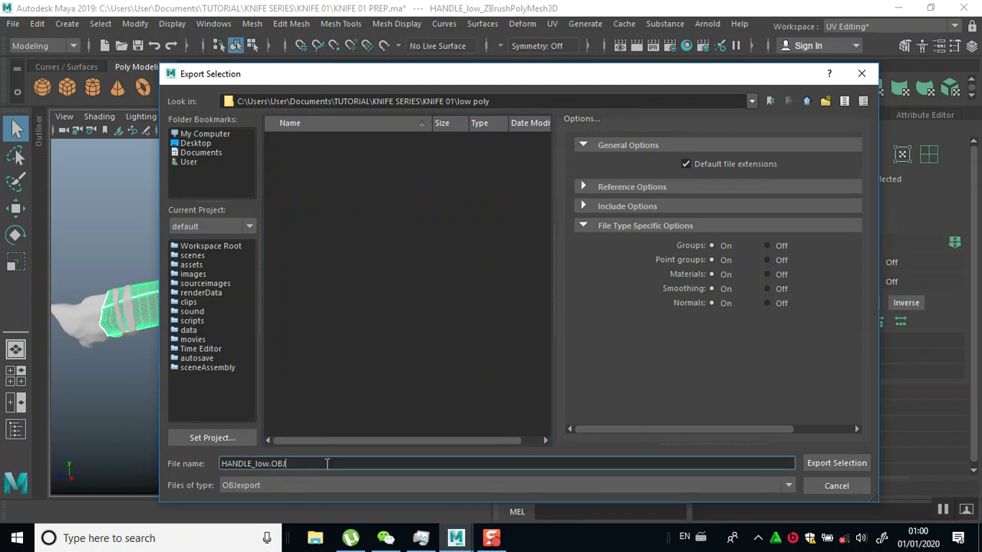
{"action": "key", "text": "BackSpace"}
{"action": "key", "text": "BackSpace"}
{"action": "key", "text": "BackSpace"}
{"action": "left_click", "coordinate": [844, 463]}
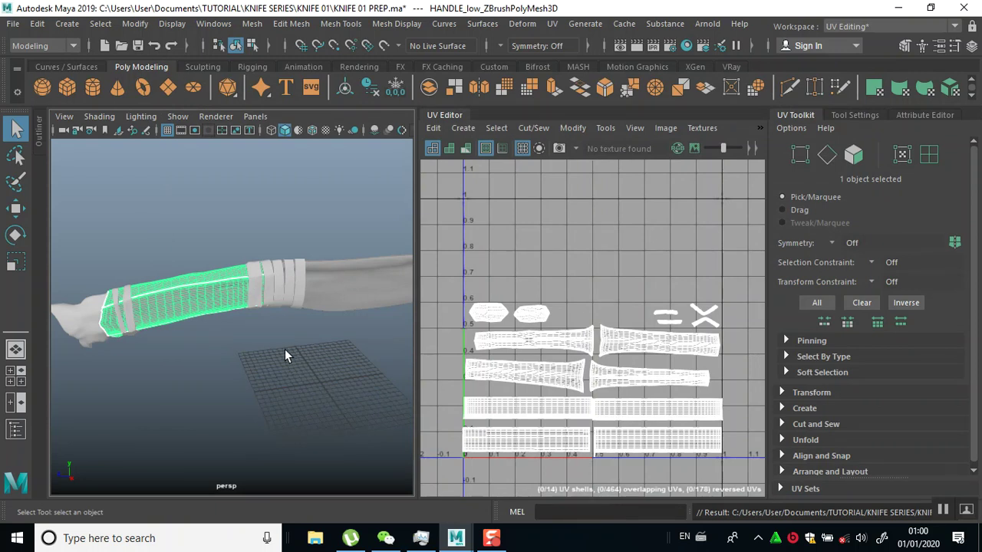
Export the blade mesh as POINTER_low in OBJ format into the low poly folder.
{"action": "left_click", "coordinate": [329, 298]}
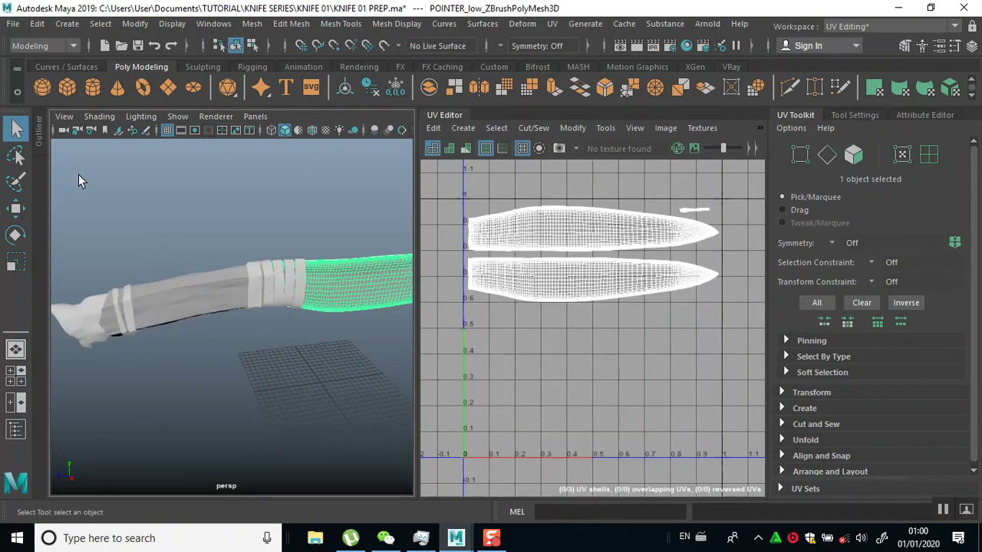
{"action": "left_click", "coordinate": [13, 24]}
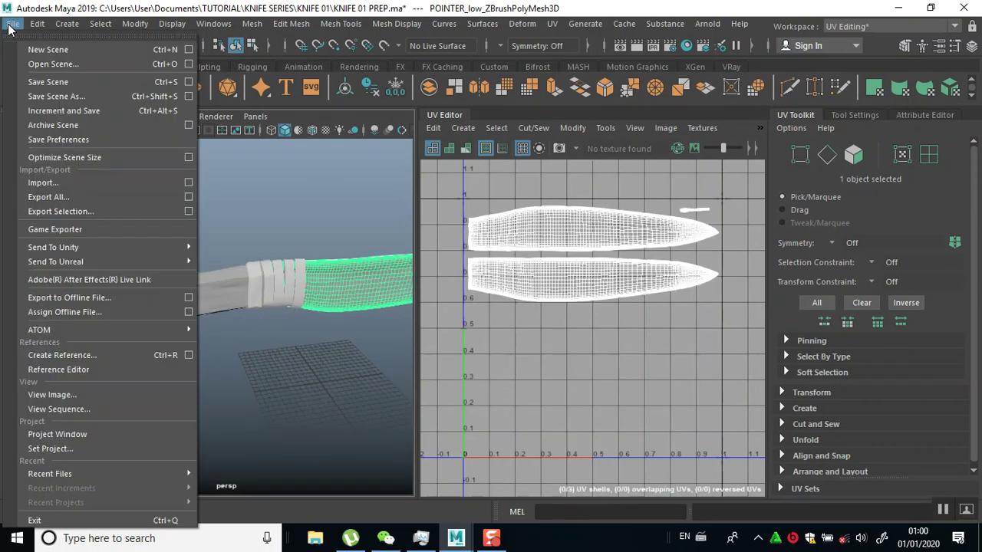
{"action": "left_click", "coordinate": [70, 213]}
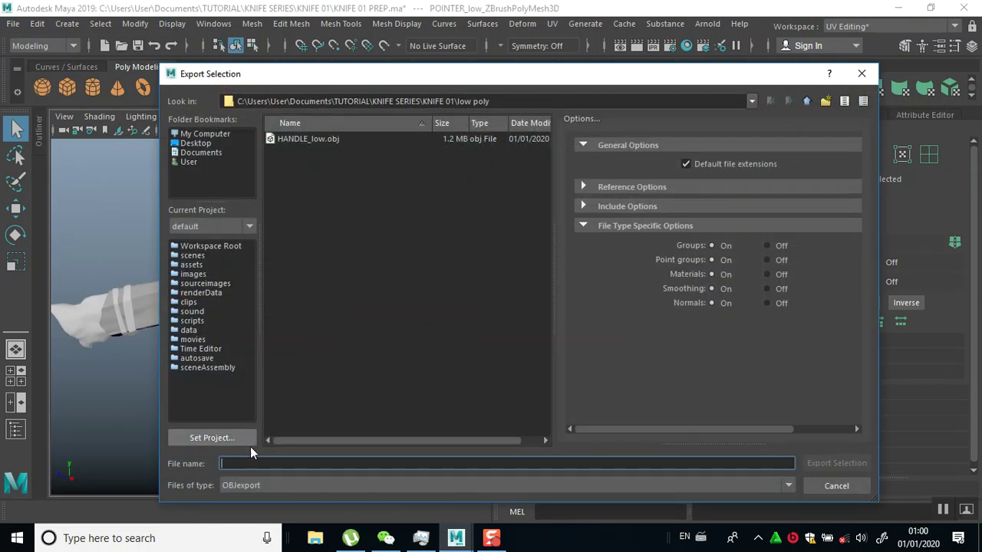
{"action": "type", "text": "poi"}
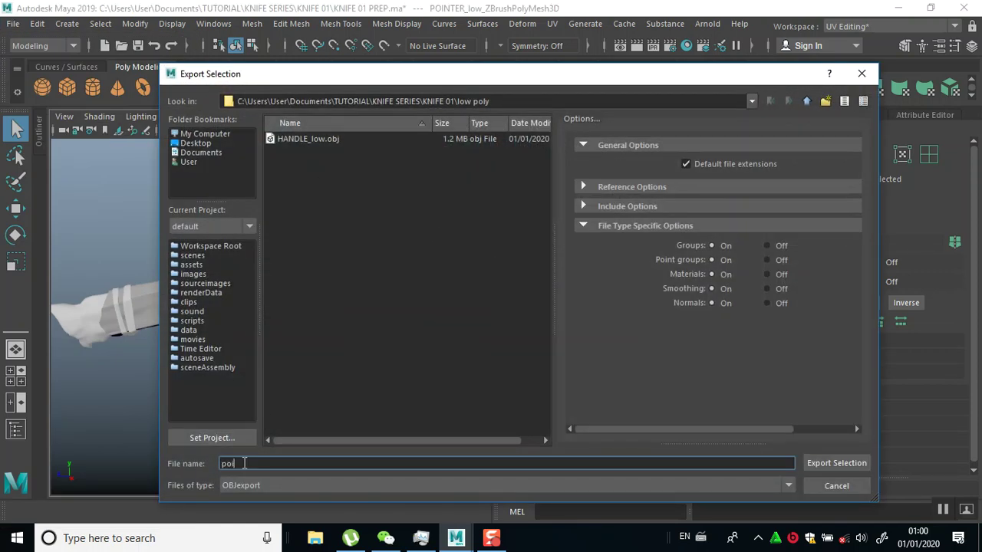
{"action": "key", "text": "BackSpace"}
{"action": "key", "text": "BackSpace"}
{"action": "key", "text": "BackSpace"}
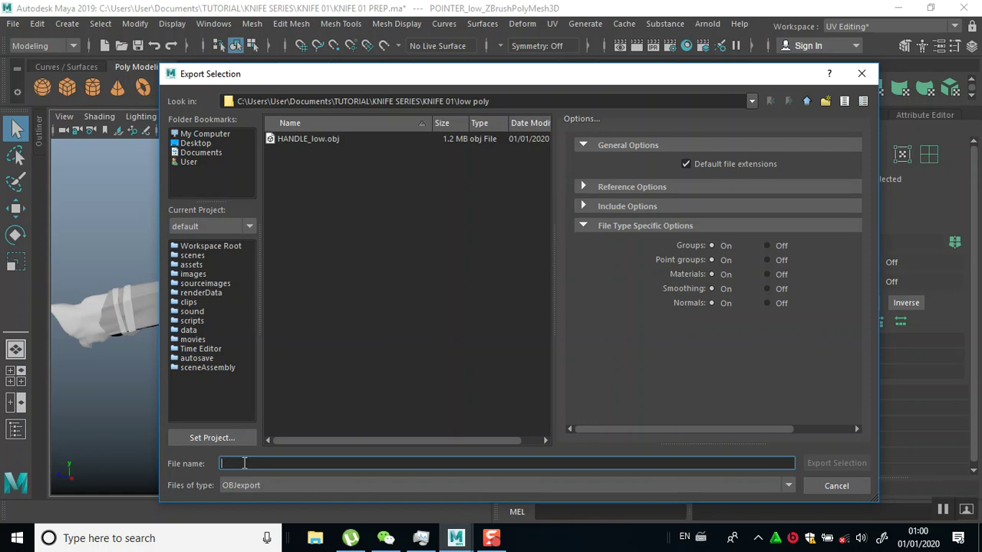
{"action": "type", "text": "PO"}
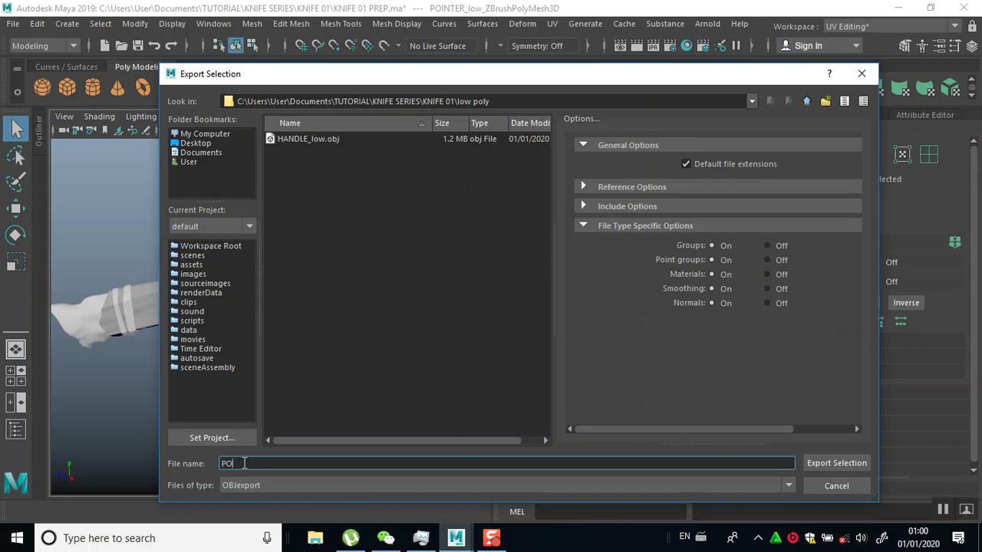
{"action": "type", "text": "INTER"}
{"action": "key", "text": "Return"}
Export the cloth wraps as CLOTH_low in OBJ format into the low poly folder, and save the scene.
{"action": "left_click", "coordinate": [280, 296]}
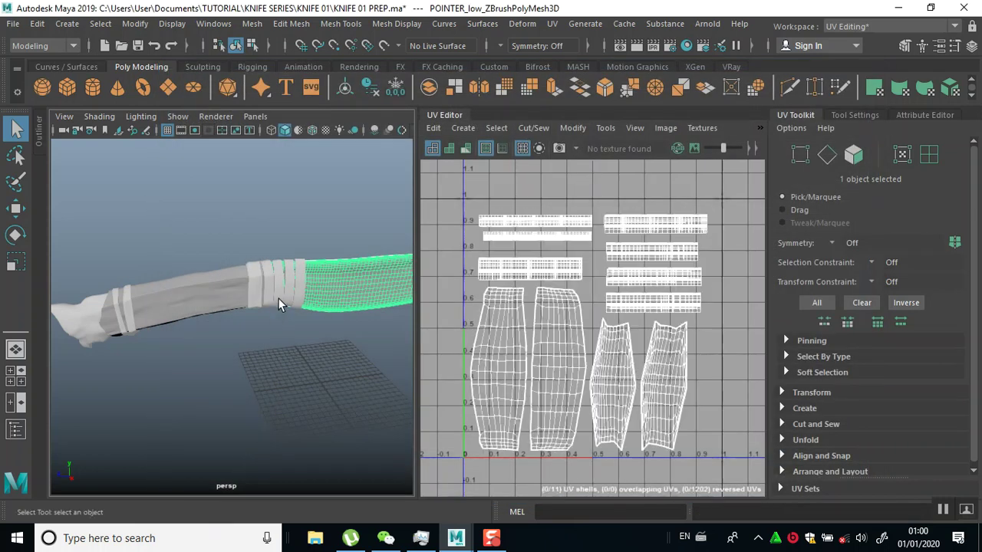
{"action": "left_click", "coordinate": [14, 25]}
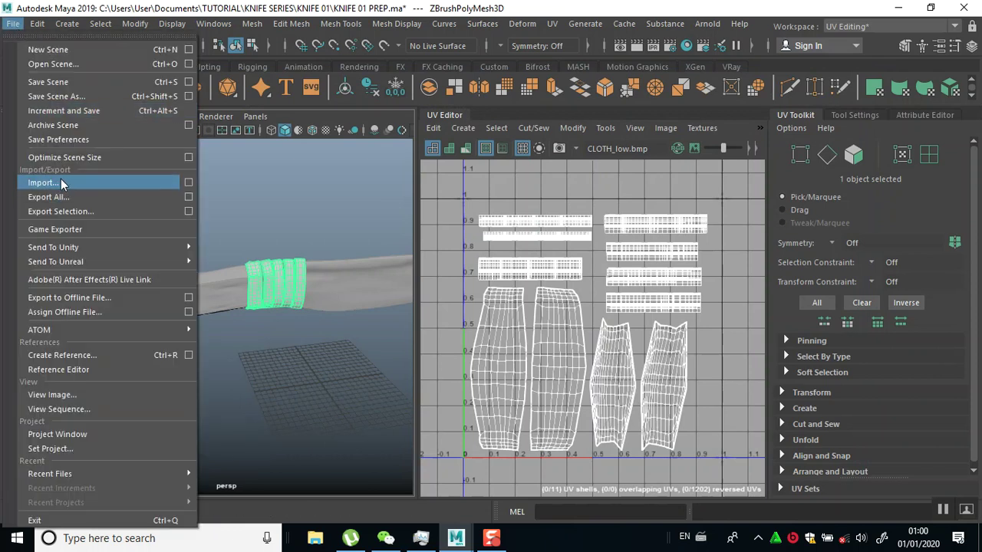
{"action": "left_click", "coordinate": [63, 211]}
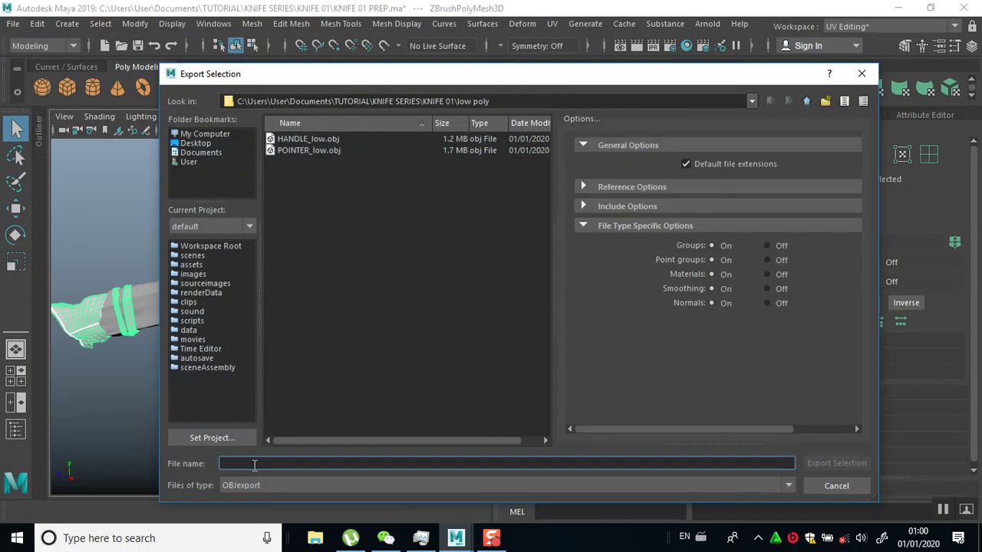
{"action": "type", "text": "CLOTH_"}
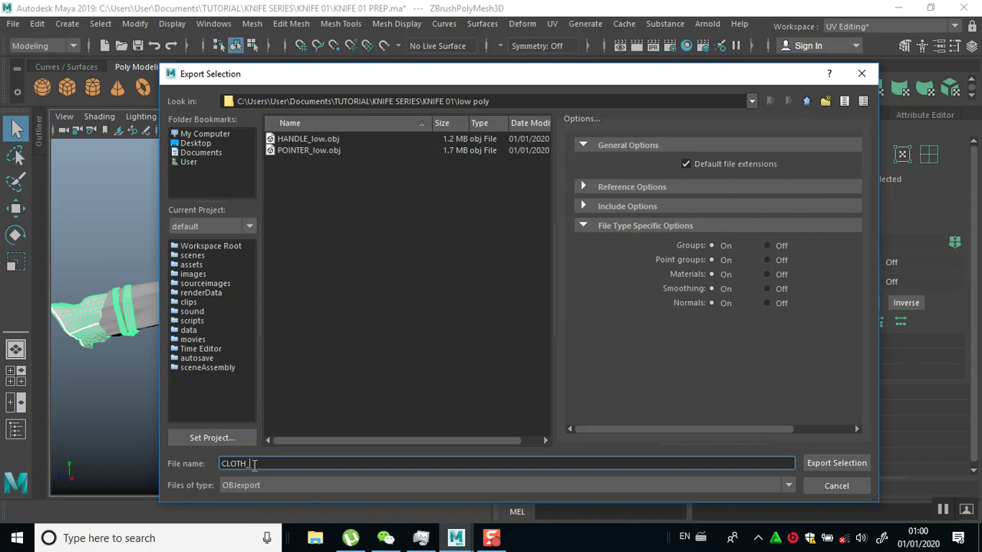
{"action": "type", "text": "low"}
{"action": "key", "text": "Return"}
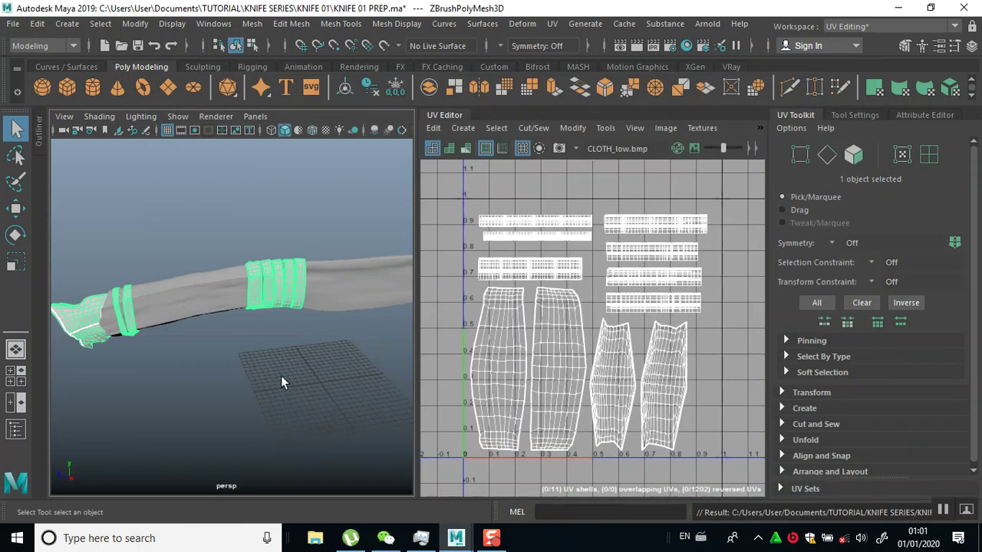
{"action": "right_click_drag", "start_coordinate": [278, 375], "coordinate": [262, 388], "text": "alt"}
{"action": "key", "text": "ctrl+s"}
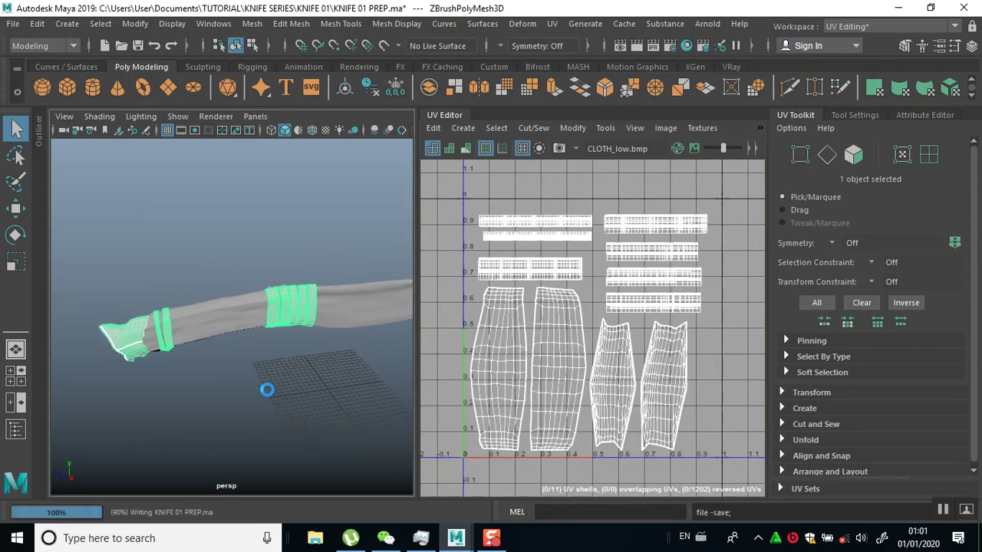
{"action": "left_click", "coordinate": [326, 320]}
{"action": "right_click_drag", "start_coordinate": [286, 307], "coordinate": [289, 283], "text": "alt"}
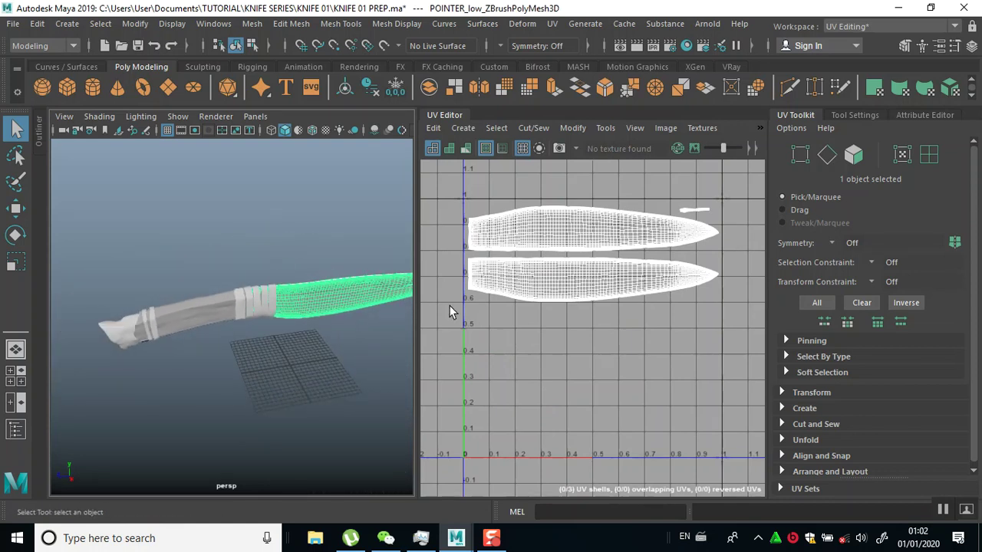
{"action": "right_click_drag", "start_coordinate": [273, 274], "coordinate": [300, 302], "text": "alt"}
{"action": "middle_click_drag", "start_coordinate": [300, 302], "coordinate": [276, 320], "text": "alt"}
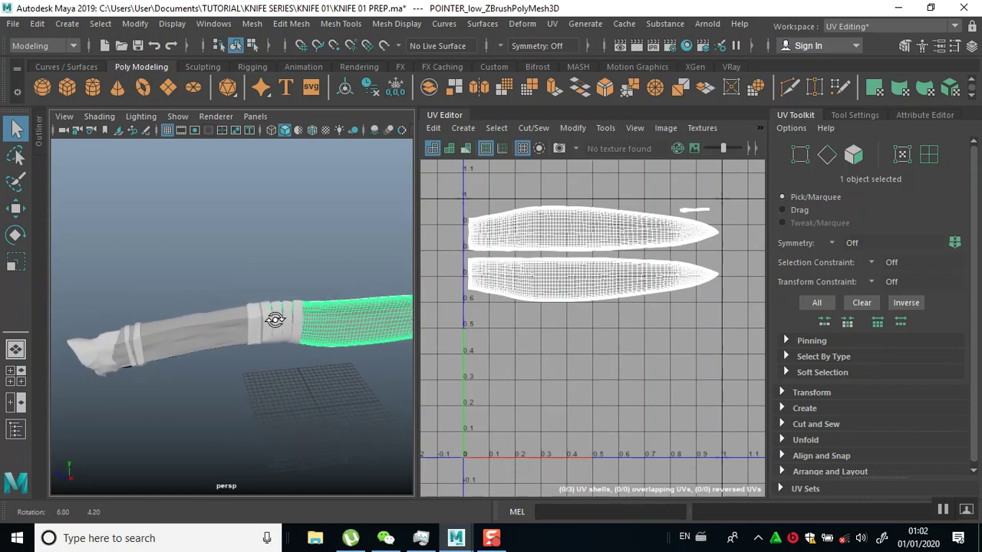
Switch to Marmoset Toolbag and add a baker to the scene.
{"action": "left_click", "coordinate": [898, 8]}
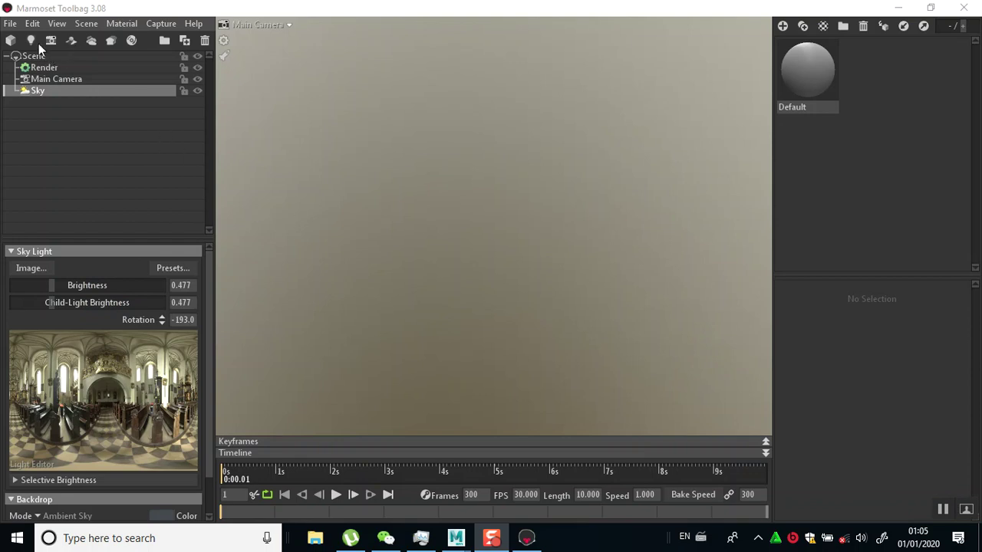
{"action": "left_click", "coordinate": [112, 41]}
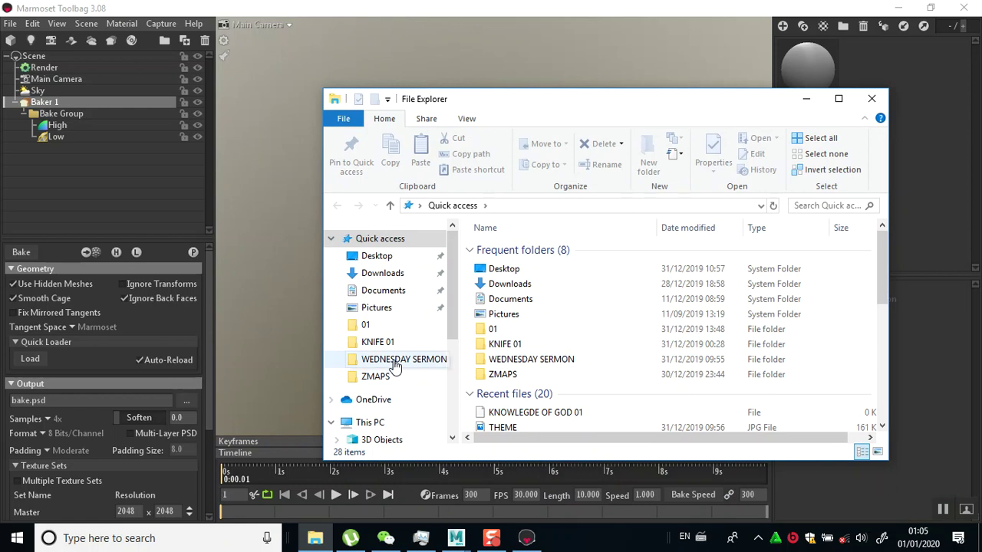
Import the HANDLE_low OBJ model from the KNIFE 01 low poly folder into the Marmoset Toolbag scene.
{"action": "left_click", "coordinate": [378, 342]}
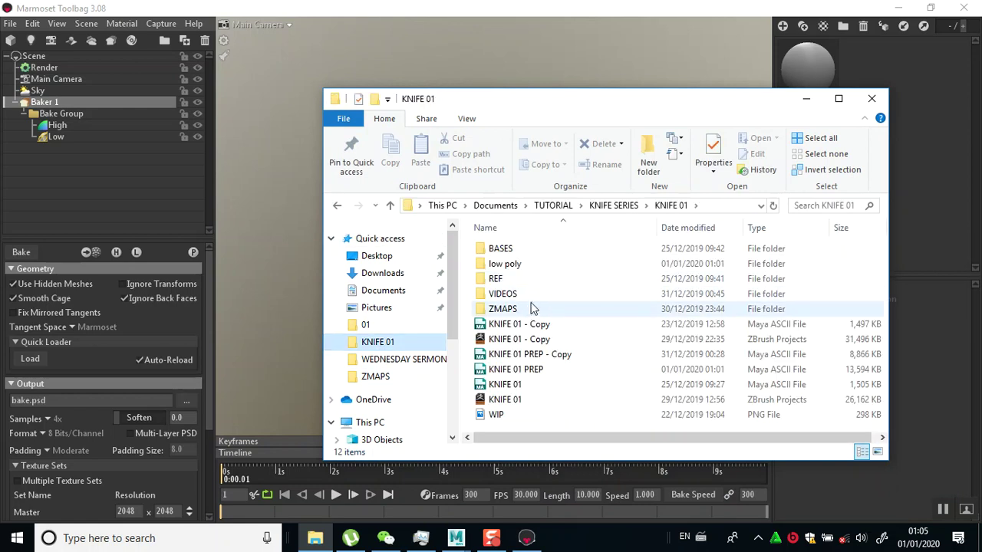
{"action": "left_click", "coordinate": [525, 264]}
{"action": "double_click", "coordinate": [524, 263]}
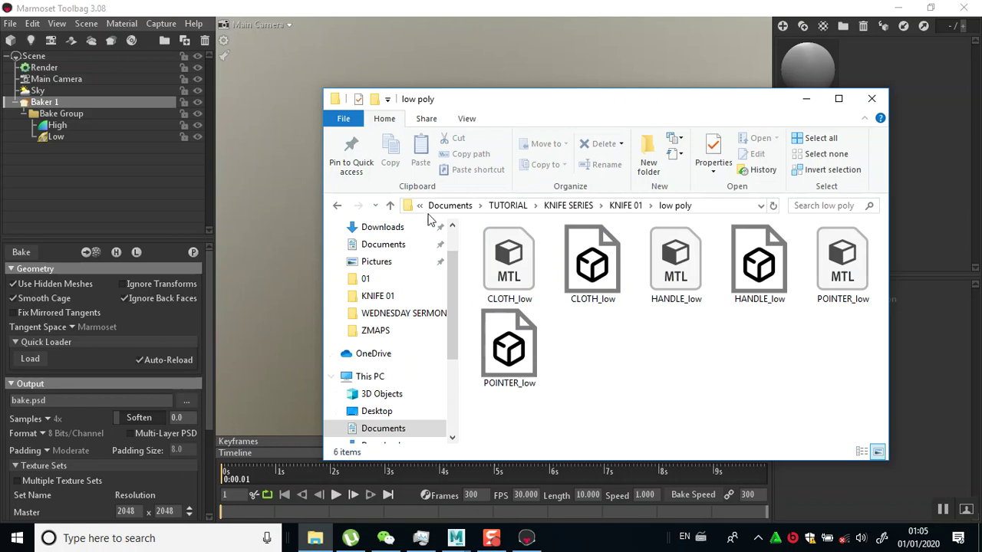
{"action": "left_click", "coordinate": [592, 265]}
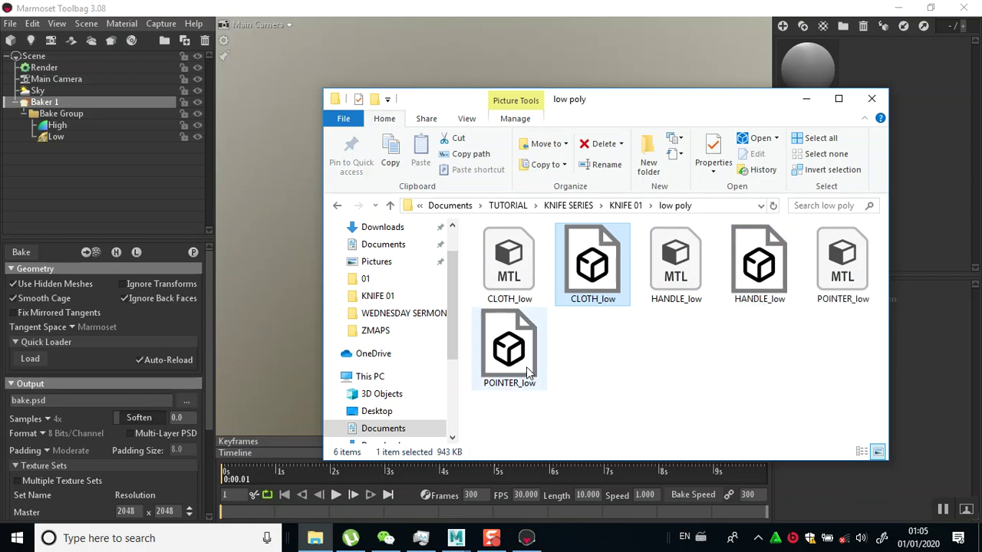
{"action": "left_click", "coordinate": [771, 285]}
{"action": "left_click_drag", "start_coordinate": [771, 285], "coordinate": [270, 217]}
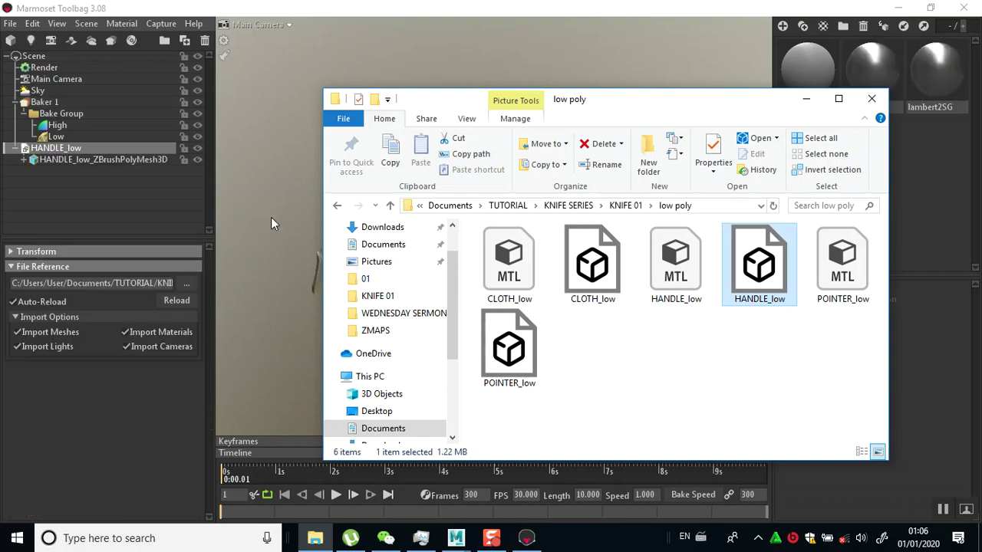
{"action": "left_click", "coordinate": [806, 98]}
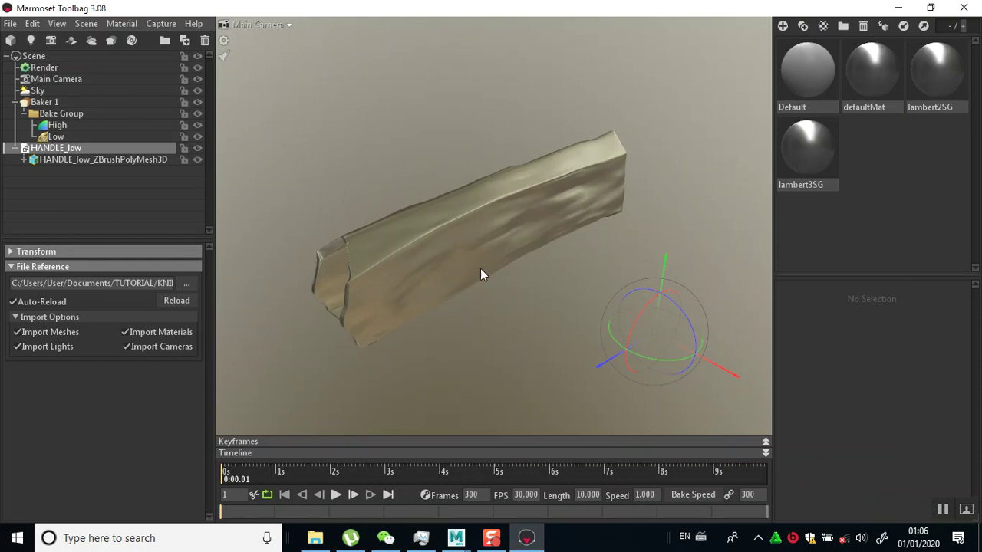
Examine the imported low-poly handle from several angles and compare it with the handle mesh in Maya before returning to Marmoset Toolbag.
{"action": "left_click_drag", "start_coordinate": [493, 316], "coordinate": [528, 241]}
{"action": "right_click_drag", "start_coordinate": [528, 241], "coordinate": [460, 238]}
{"action": "left_click_drag", "start_coordinate": [461, 238], "coordinate": [438, 479]}
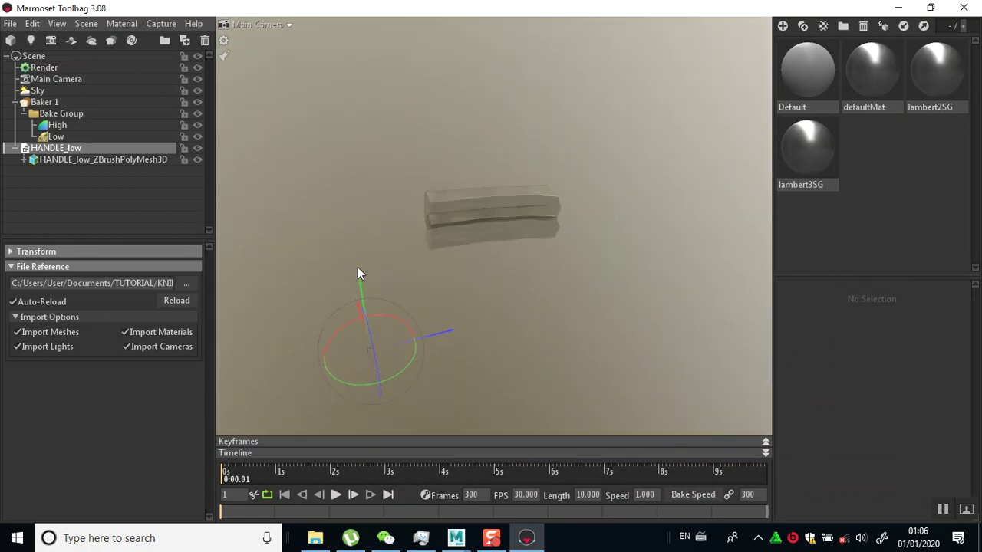
{"action": "mouse_move", "coordinate": [458, 539]}
{"action": "left_click", "coordinate": [500, 445]}
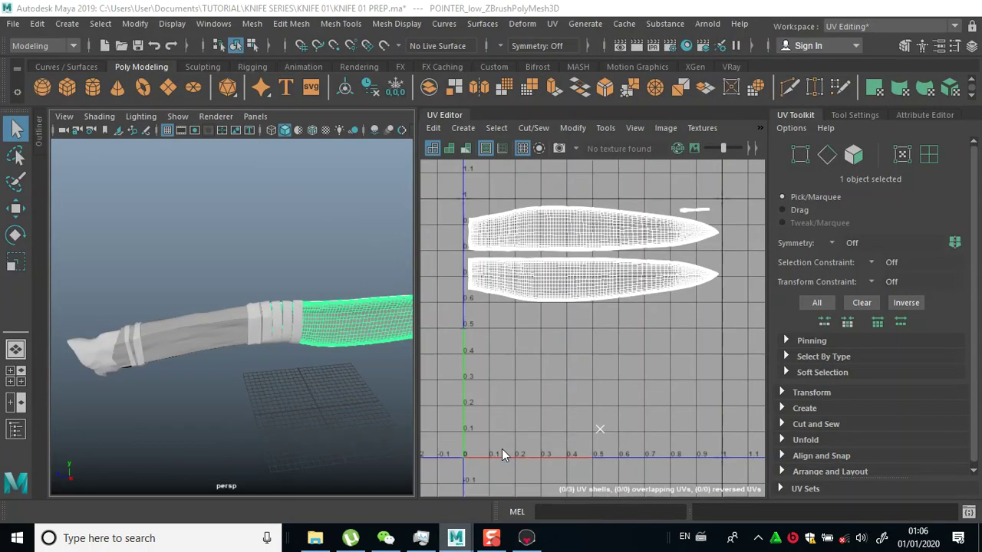
{"action": "left_click", "coordinate": [207, 336]}
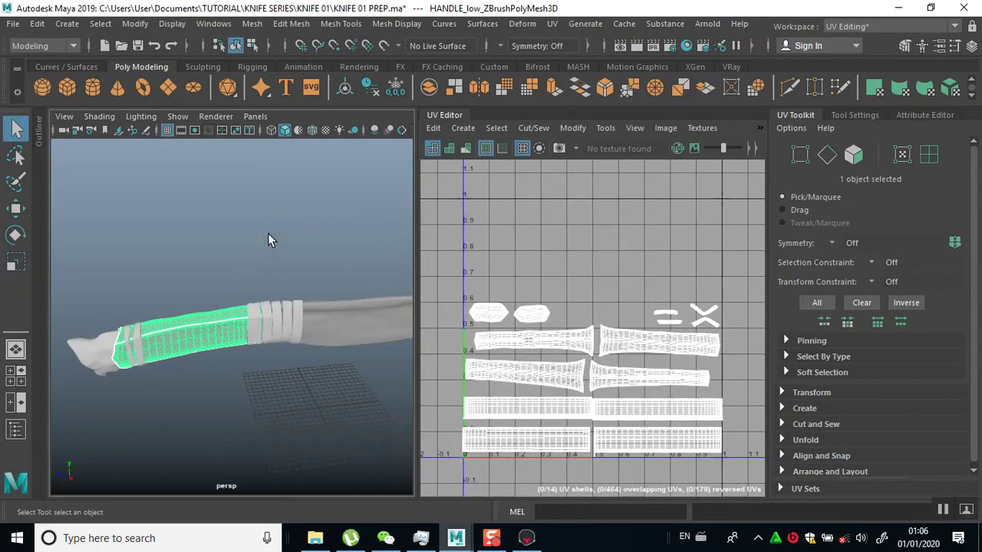
{"action": "key", "text": "w"}
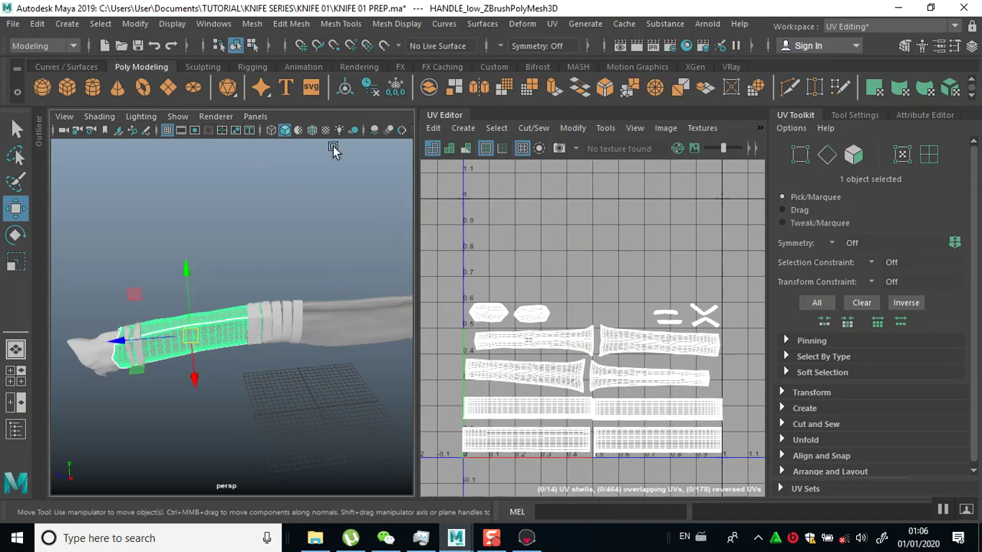
{"action": "mouse_move", "coordinate": [278, 349]}
{"action": "left_mouse_down", "text": "alt"}
{"action": "mouse_move", "coordinate": [291, 289]}
{"action": "mouse_move", "coordinate": [288, 340]}
{"action": "left_mouse_up", "text": "alt"}
{"action": "left_click", "coordinate": [526, 537]}
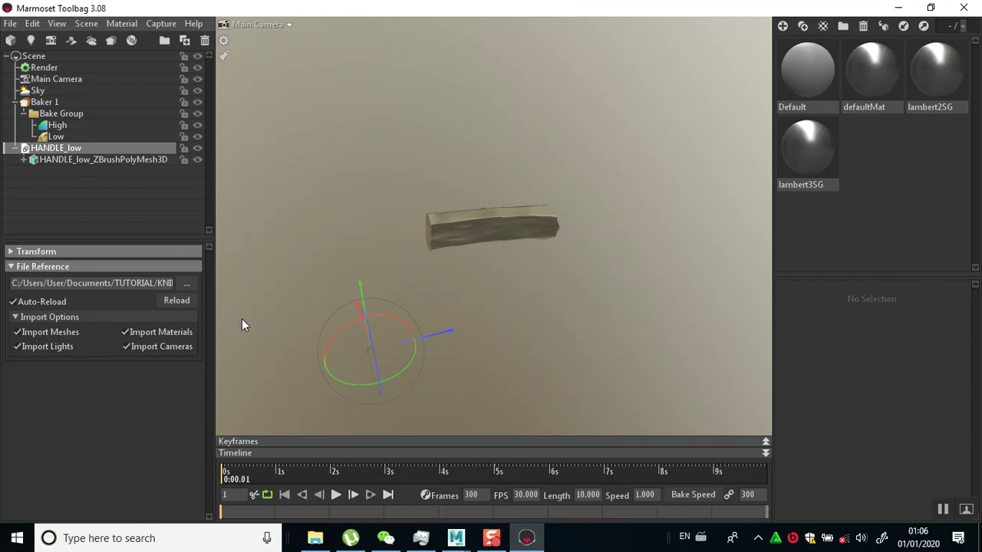
Try the Maya tangent space on the low-poly handle mesh, set it back to Marmoset, and inspect the handle's shading.
{"action": "left_click_drag", "start_coordinate": [437, 209], "coordinate": [469, 275]}
{"action": "left_click", "coordinate": [504, 213]}
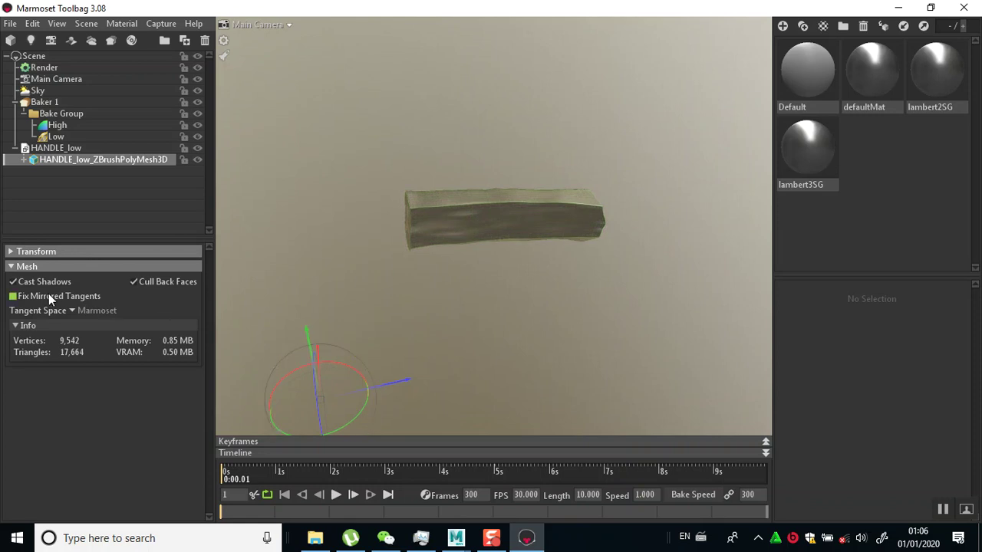
{"action": "left_click", "coordinate": [13, 297]}
{"action": "left_click", "coordinate": [75, 310]}
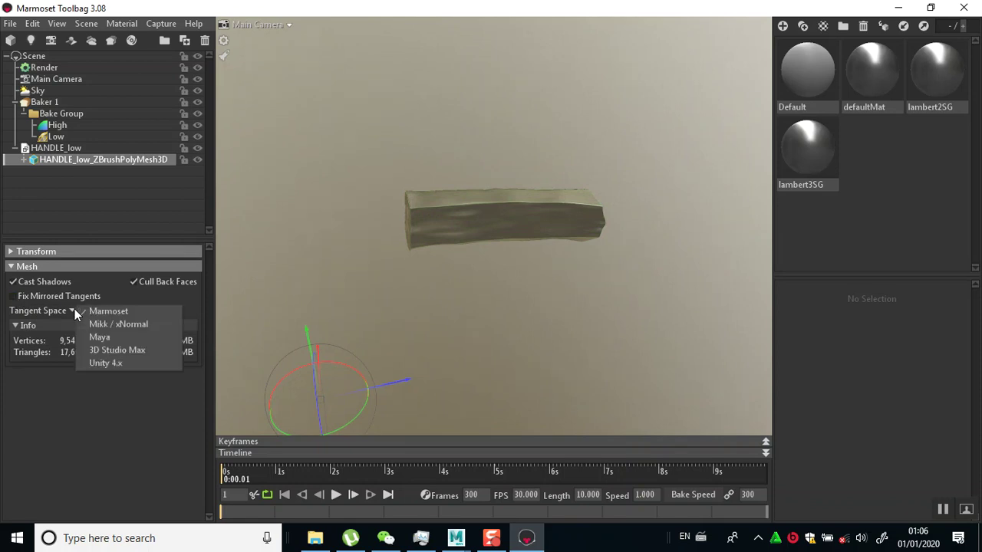
{"action": "left_click", "coordinate": [104, 337]}
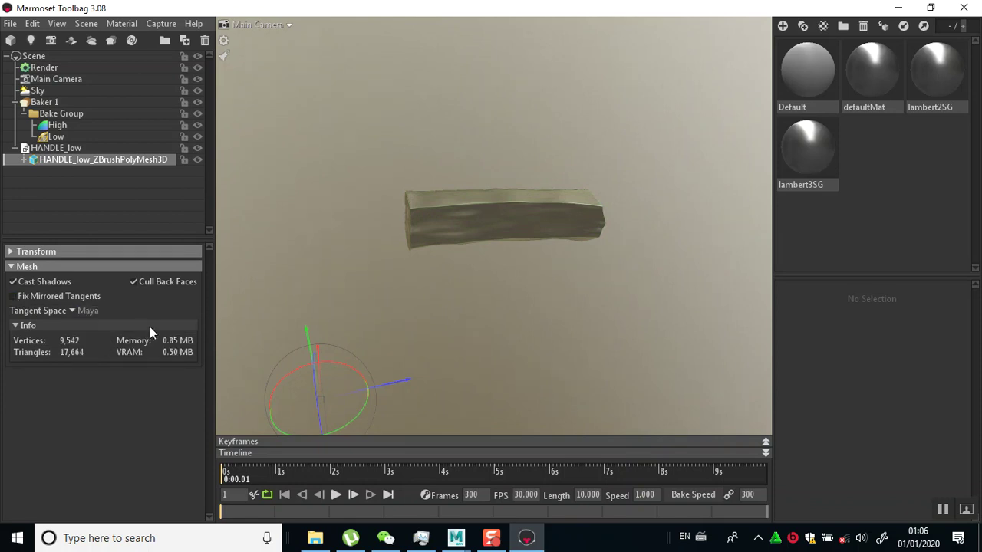
{"action": "left_click", "coordinate": [77, 309]}
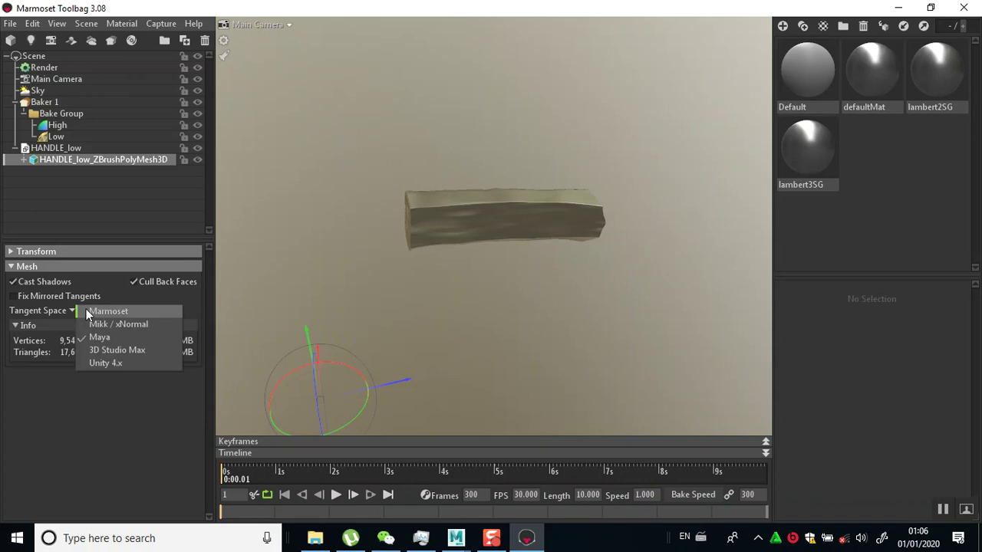
{"action": "left_click", "coordinate": [84, 310]}
{"action": "mouse_move", "coordinate": [435, 299]}
{"action": "left_mouse_down"}
{"action": "mouse_move", "coordinate": [440, 283]}
{"action": "mouse_move", "coordinate": [415, 271]}
{"action": "left_mouse_up"}
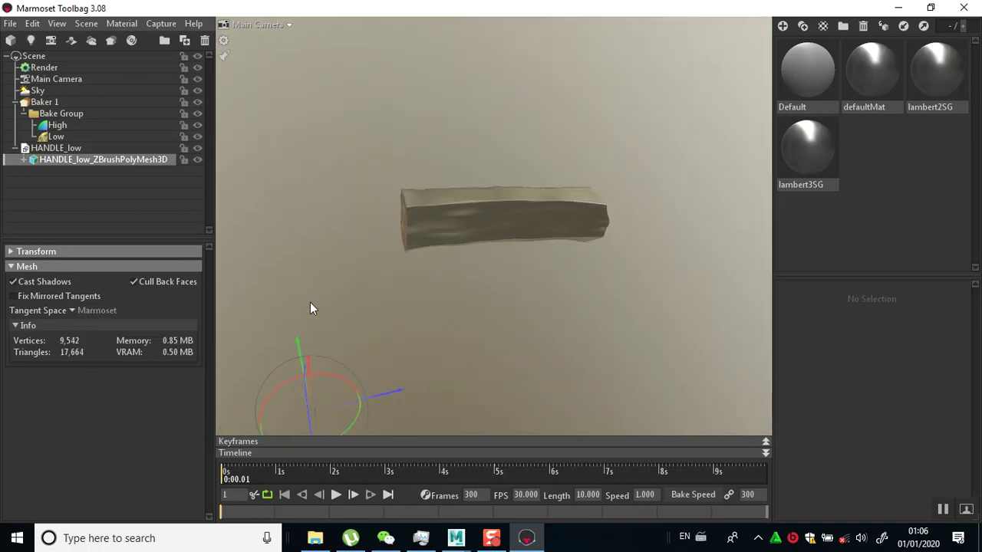
{"action": "scroll", "coordinate": [425, 307], "scroll_direction": "up", "scroll_amount": 2}
{"action": "mouse_move", "coordinate": [427, 339]}
{"action": "left_mouse_down"}
{"action": "mouse_move", "coordinate": [456, 342]}
{"action": "mouse_move", "coordinate": [465, 330]}
{"action": "mouse_move", "coordinate": [455, 326]}
{"action": "mouse_move", "coordinate": [470, 328]}
{"action": "mouse_move", "coordinate": [461, 314]}
{"action": "left_mouse_up"}
{"action": "left_click", "coordinate": [461, 238]}
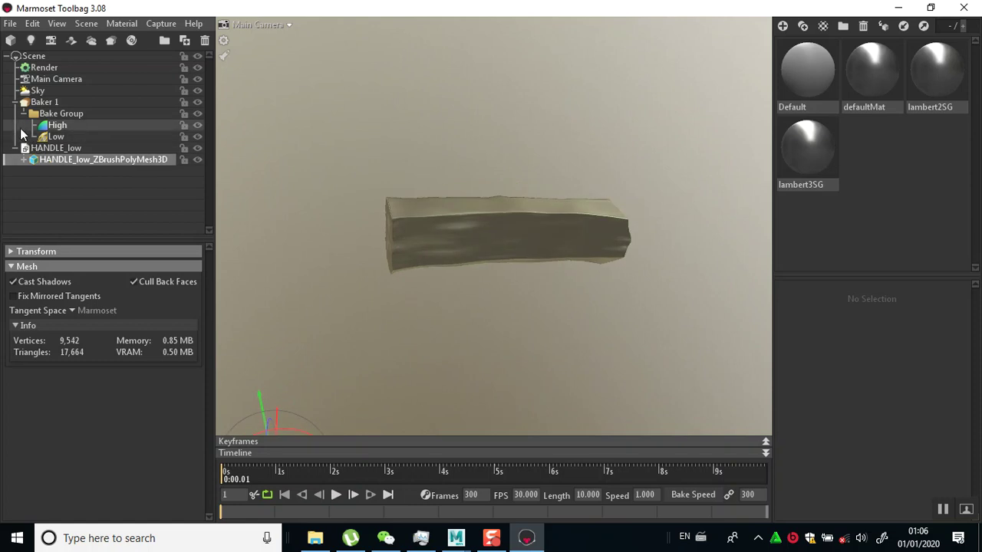
Collapse HANDLE_low in the scene hierarchy and place it inside the bake group's Low slot.
{"action": "left_click_drag", "start_coordinate": [27, 126], "coordinate": [27, 159]}
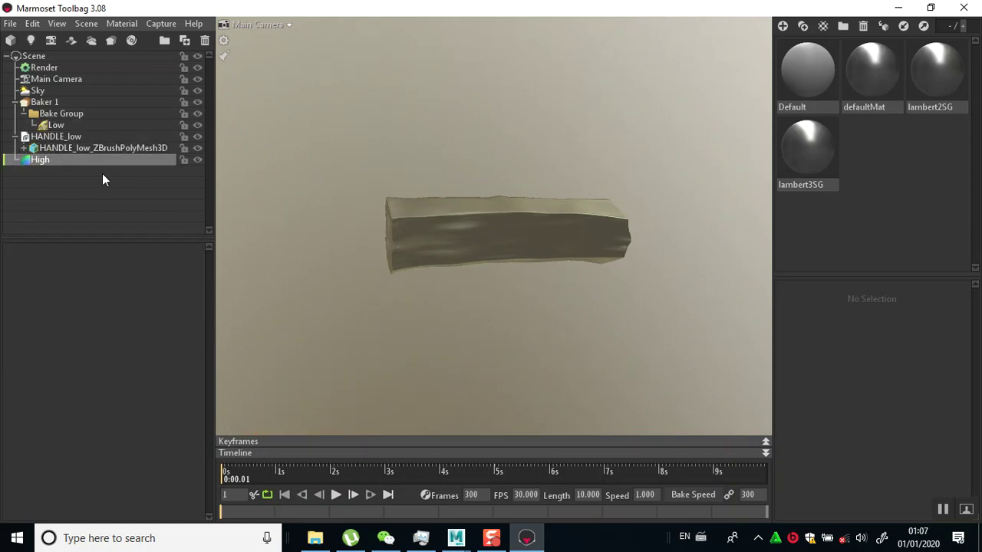
{"action": "key", "text": "ctrl+z"}
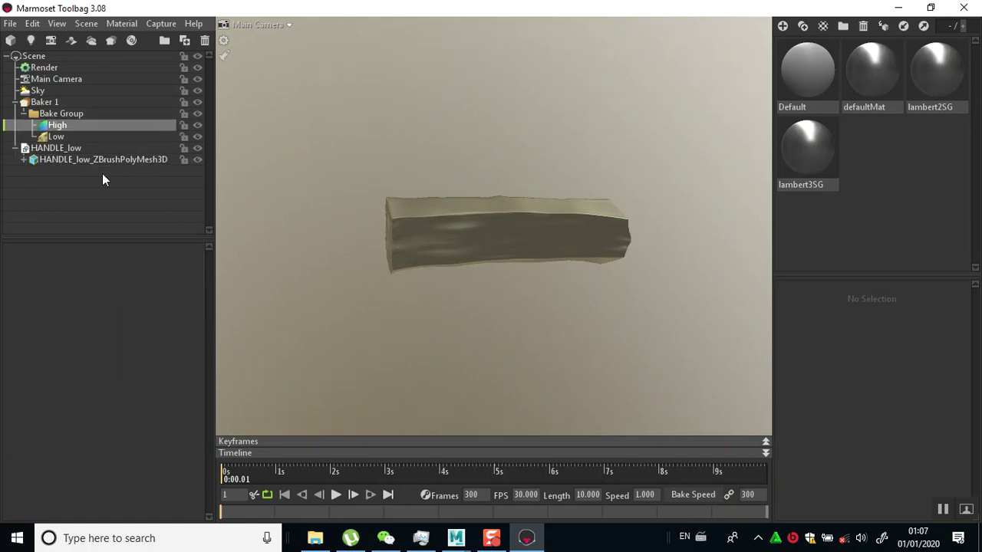
{"action": "left_click", "coordinate": [16, 149]}
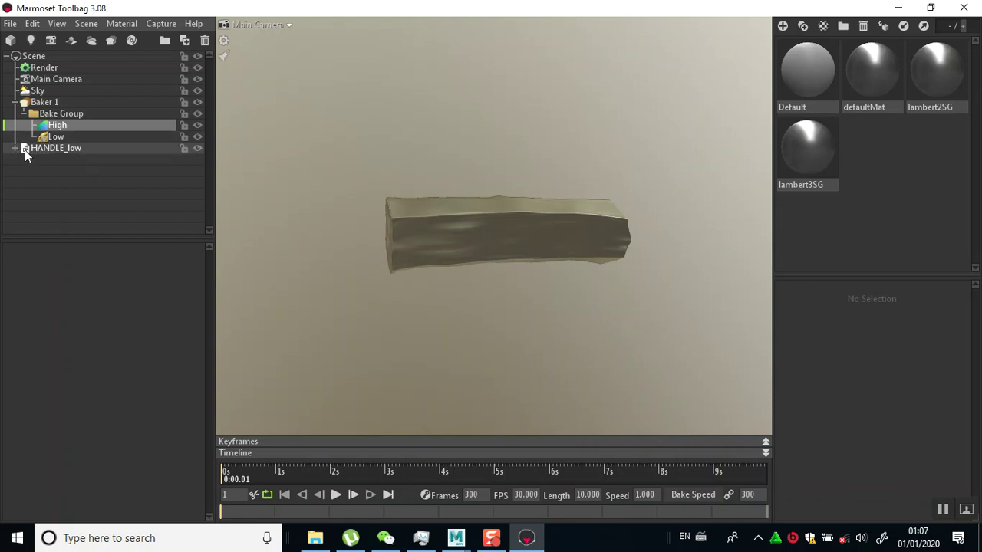
{"action": "left_click", "coordinate": [28, 150]}
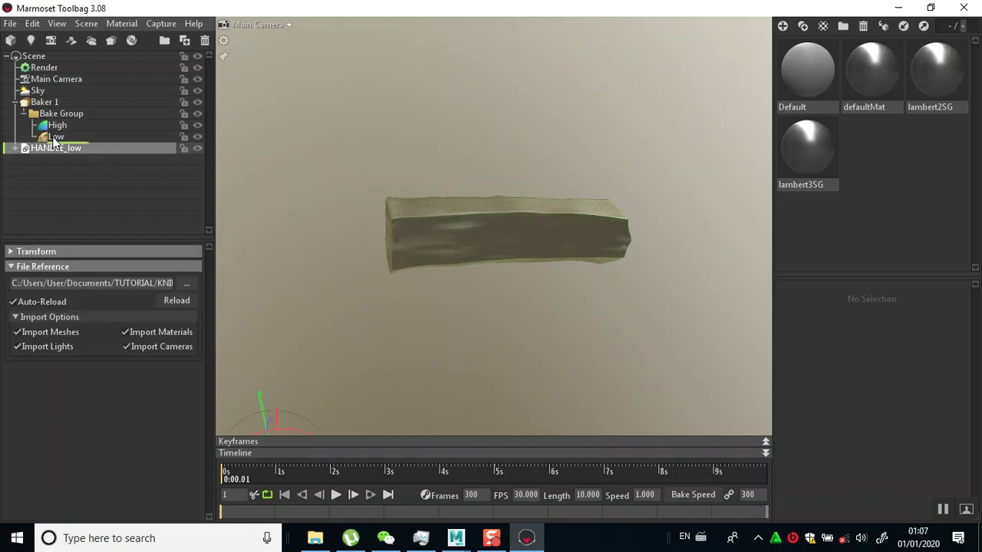
{"action": "left_click_drag", "start_coordinate": [54, 141], "coordinate": [53, 139]}
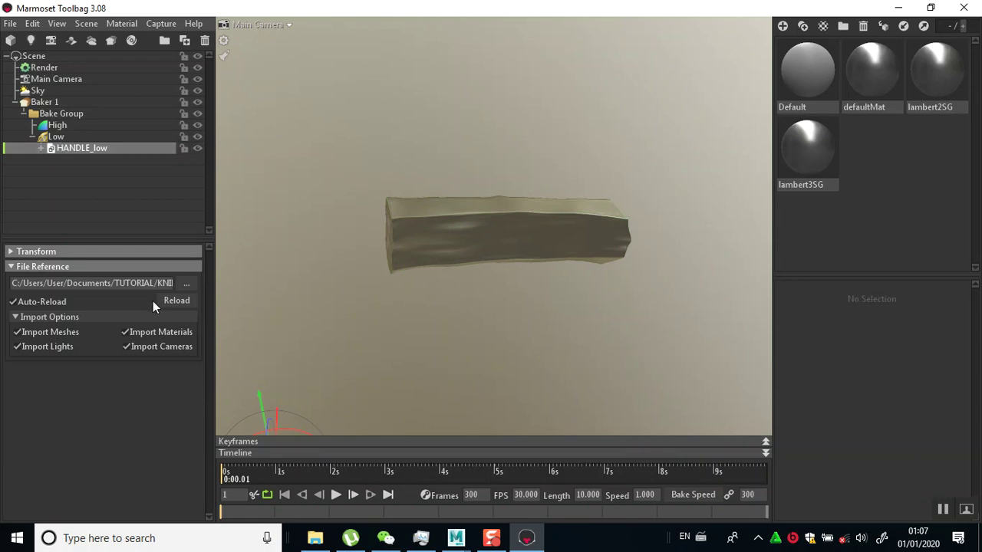
{"action": "left_click", "coordinate": [100, 184]}
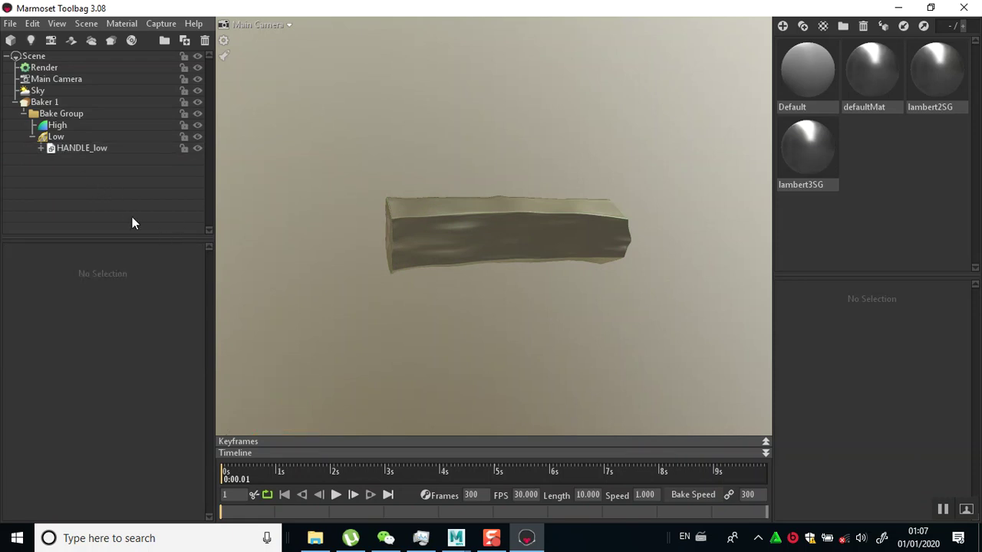
Import the POINTER_low OBJ from the low poly folder and place it, collapsed, inside the bake group's Low slot.
{"action": "left_click", "coordinate": [315, 538]}
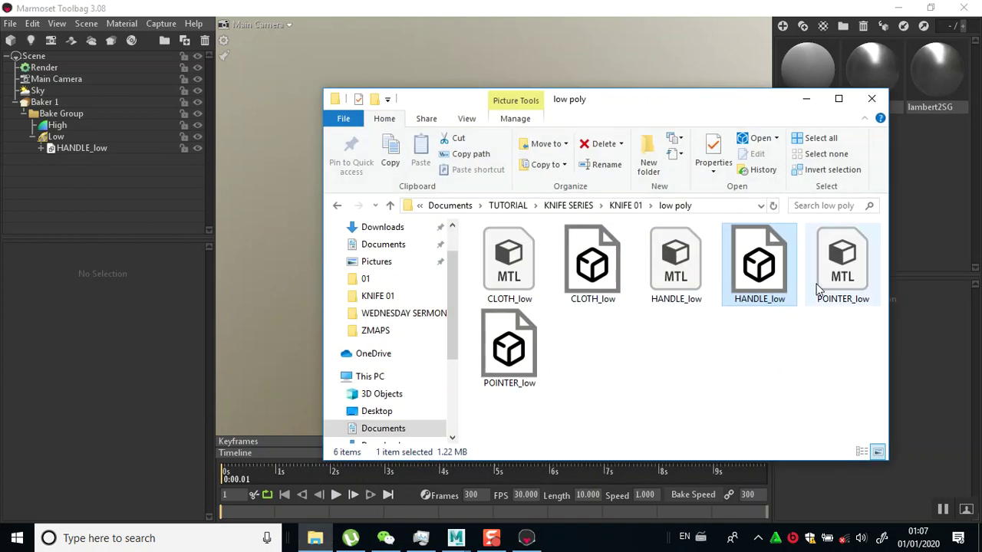
{"action": "left_click_drag", "start_coordinate": [513, 356], "coordinate": [275, 303]}
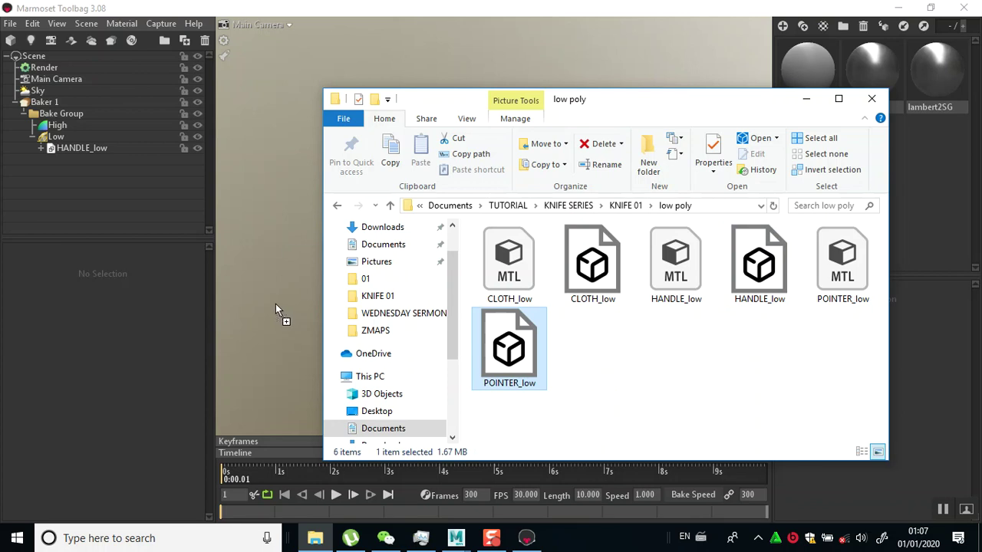
{"action": "left_click", "coordinate": [807, 100]}
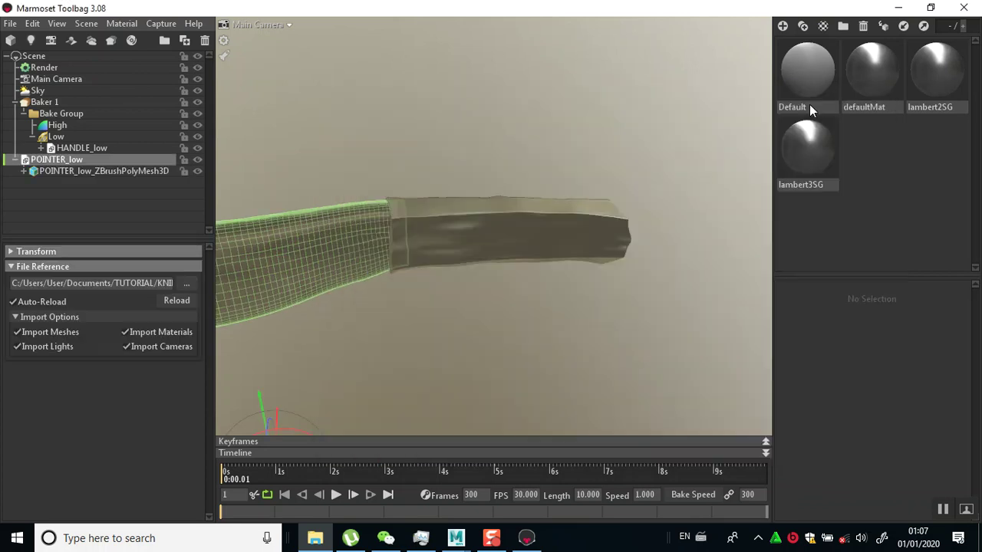
{"action": "left_click_drag", "start_coordinate": [464, 296], "coordinate": [656, 294]}
{"action": "left_click", "coordinate": [58, 158]}
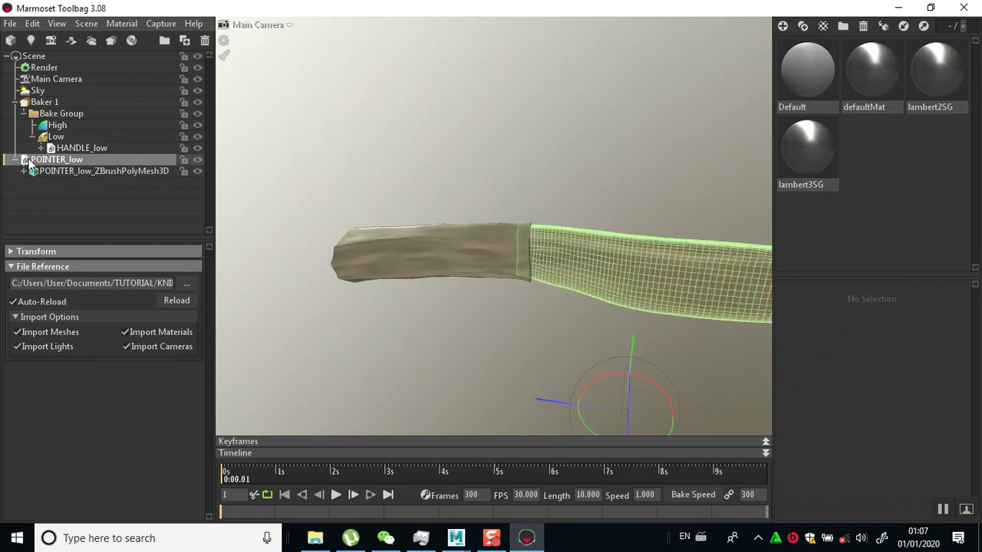
{"action": "left_click_drag", "start_coordinate": [59, 157], "coordinate": [56, 136]}
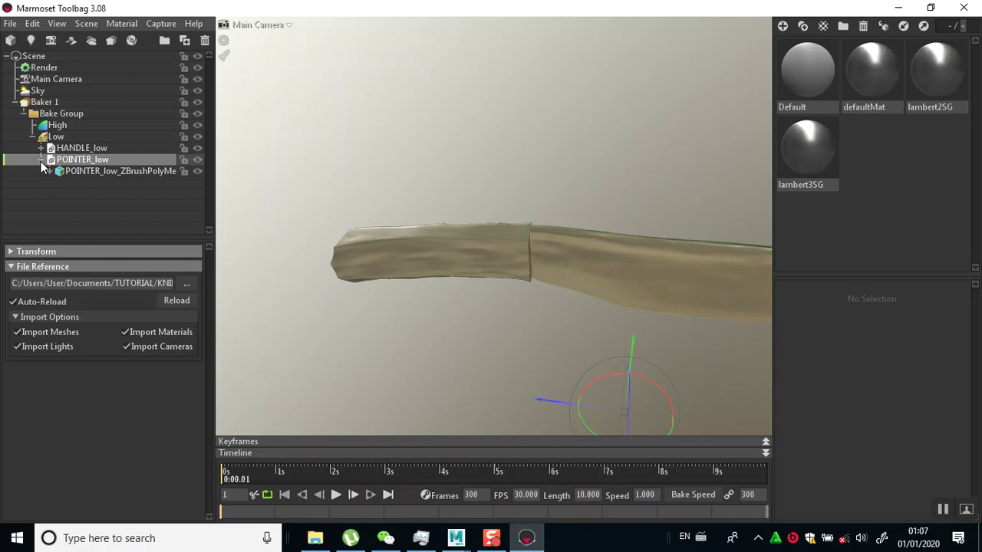
{"action": "left_click", "coordinate": [41, 159]}
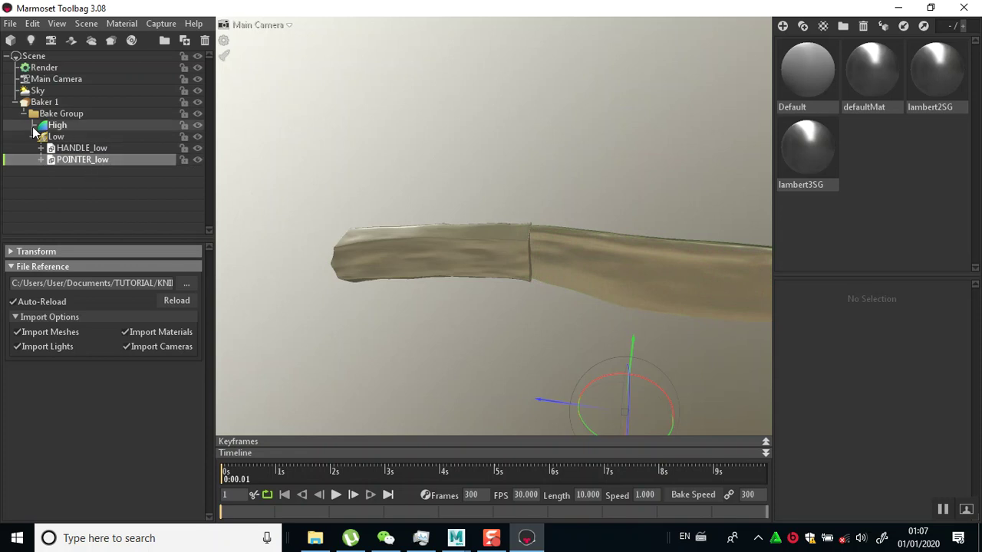
Import the HANDLE_high OBJ model from the KNIFE 01 ZMAPS folder into the Marmoset Toolbag scene.
{"action": "left_click", "coordinate": [315, 537]}
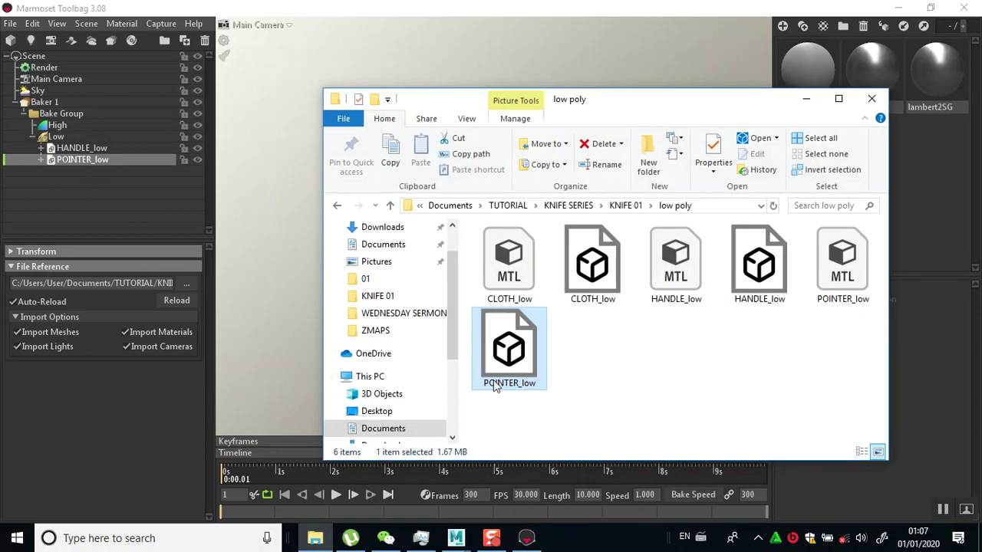
{"action": "left_click", "coordinate": [625, 205]}
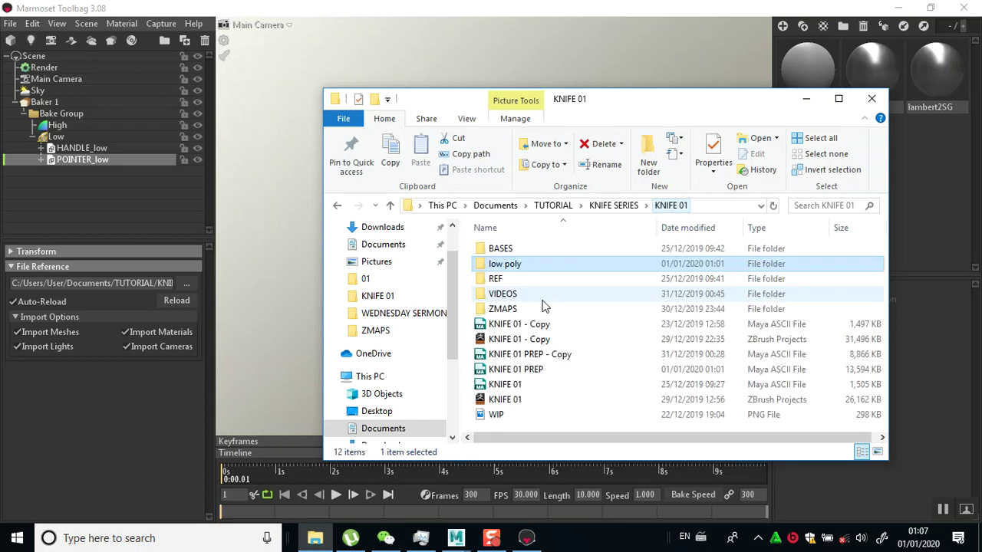
{"action": "double_click", "coordinate": [515, 310]}
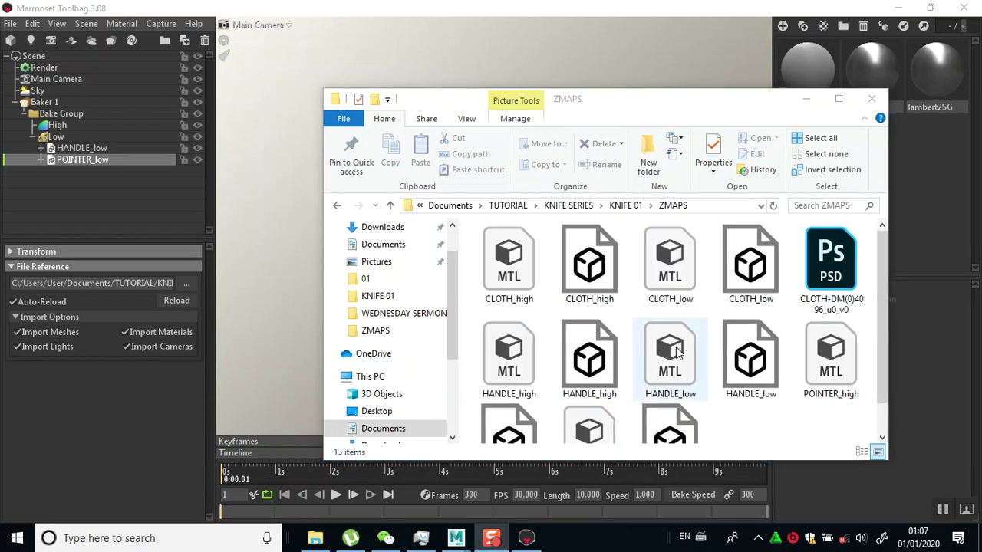
{"action": "scroll", "coordinate": [680, 345], "scroll_direction": "down", "scroll_amount": 1}
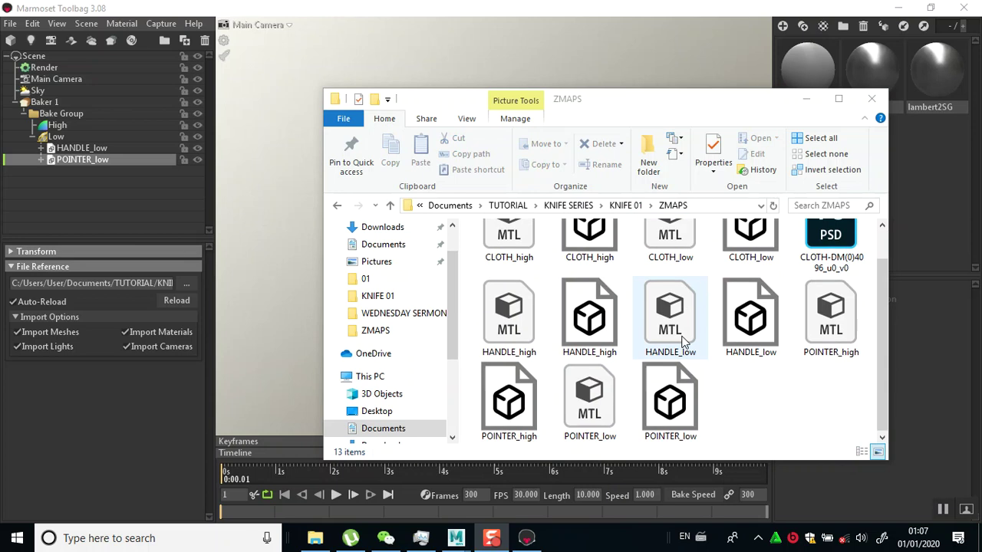
{"action": "left_click", "coordinate": [610, 322]}
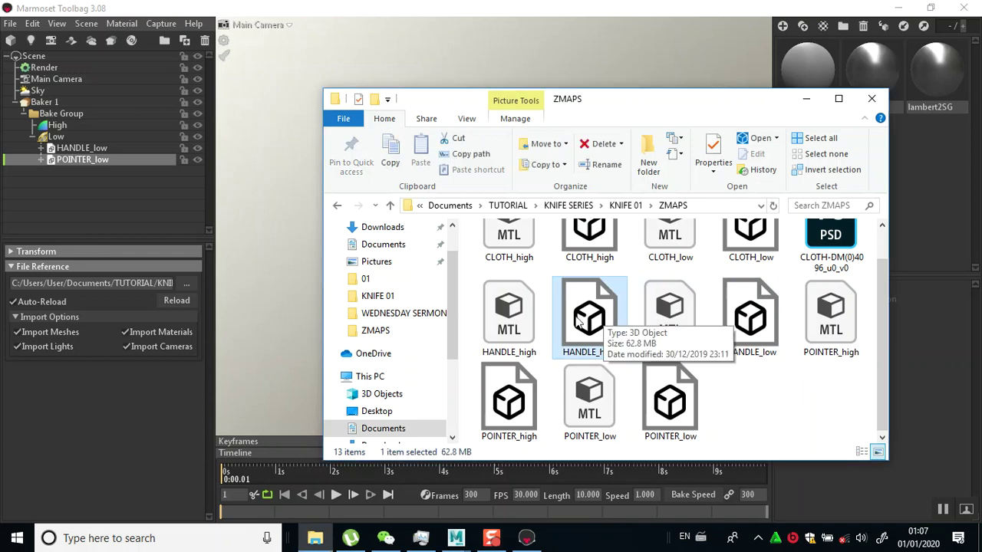
{"action": "left_click_drag", "start_coordinate": [579, 322], "coordinate": [257, 295]}
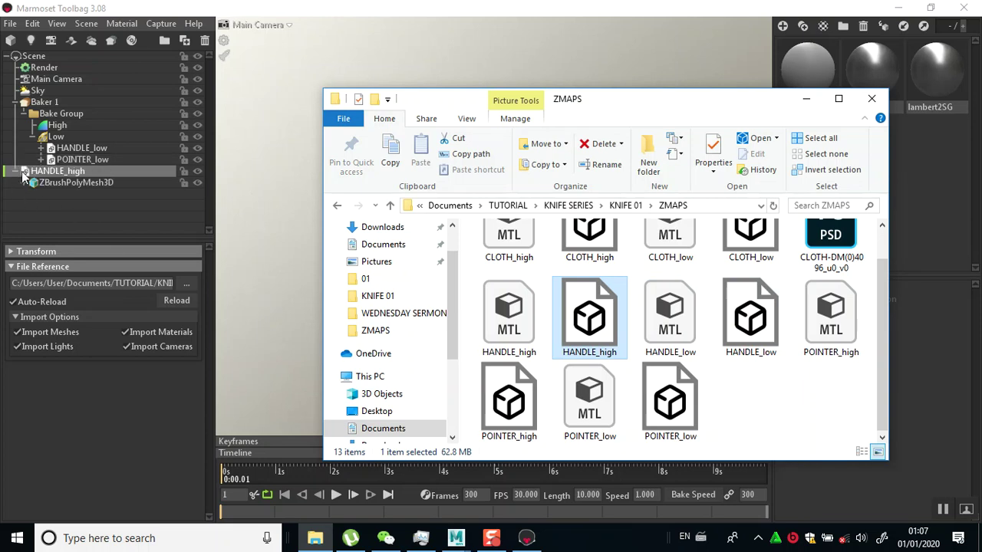
Place HANDLE_high inside the bake group's High slot and hide the Low slot to inspect the sculpted handle detail.
{"action": "left_click_drag", "start_coordinate": [23, 181], "coordinate": [60, 135]}
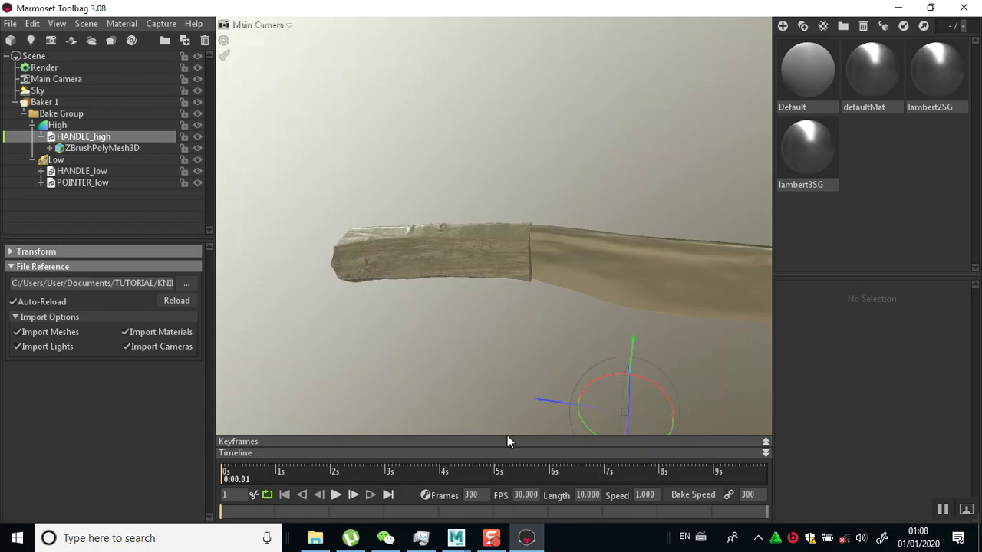
{"action": "left_click", "coordinate": [196, 160]}
{"action": "left_click_drag", "start_coordinate": [498, 283], "coordinate": [471, 354]}
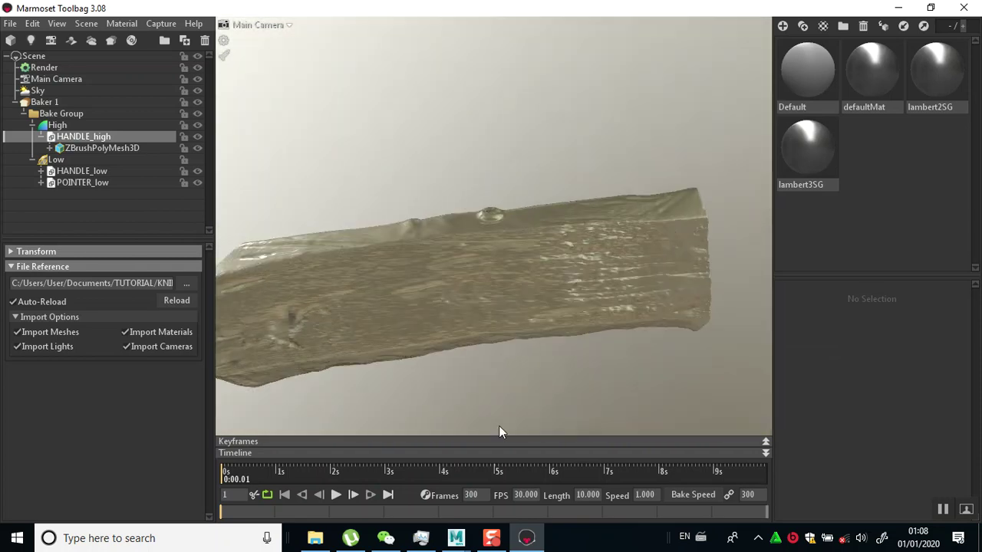
Check the POINTER_high OBJ file in the ZMAPS folder, and delete POINTER_low from the bake group's Low slot.
{"action": "left_click", "coordinate": [315, 537]}
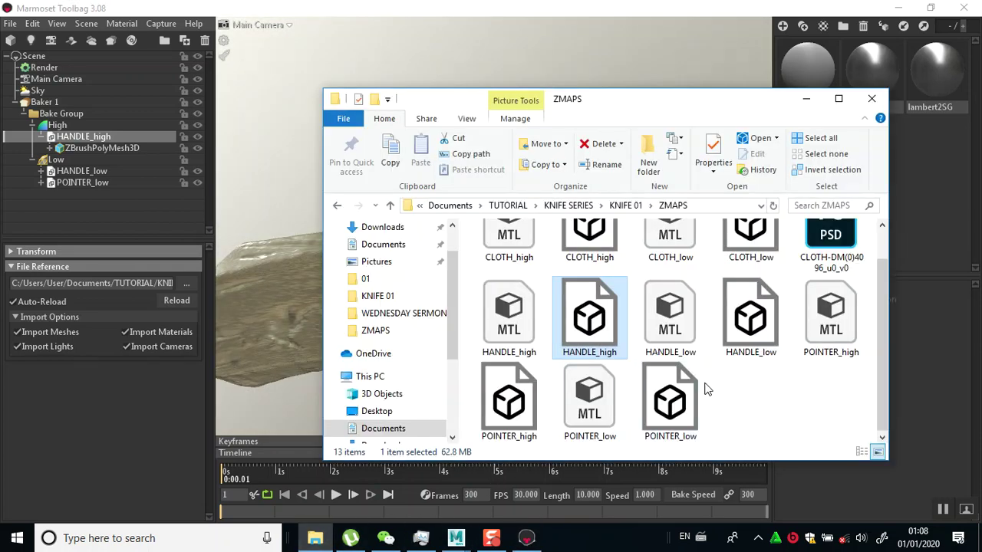
{"action": "left_click", "coordinate": [510, 402]}
{"action": "mouse_move", "coordinate": [568, 108]}
{"action": "left_mouse_down"}
{"action": "mouse_move", "coordinate": [629, 99]}
{"action": "mouse_move", "coordinate": [575, 109]}
{"action": "left_mouse_up"}
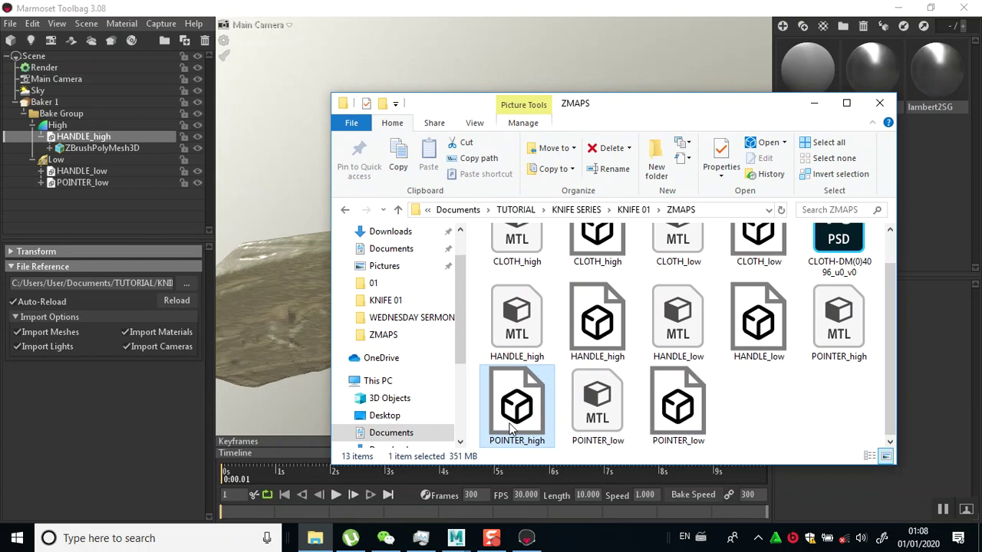
{"action": "left_click", "coordinate": [813, 103]}
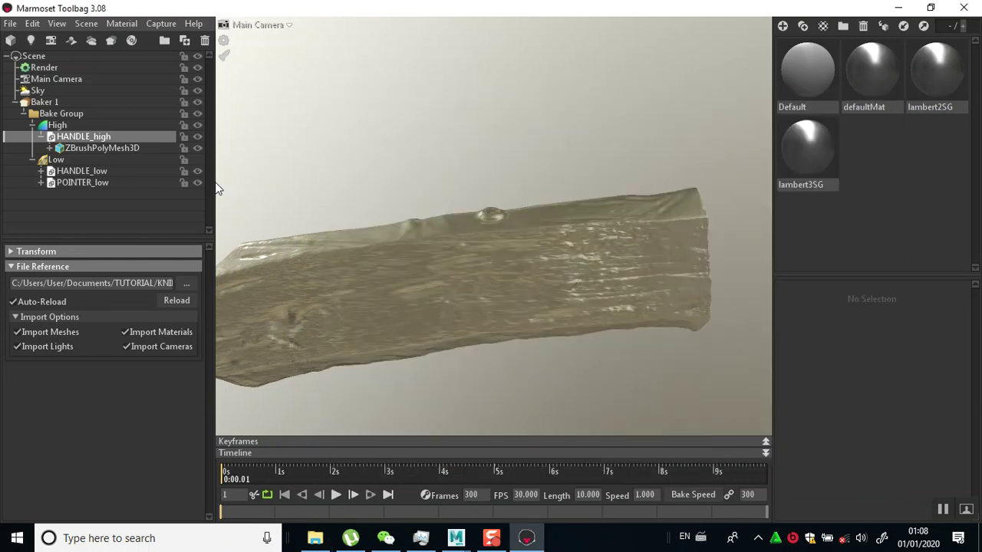
{"action": "left_click", "coordinate": [96, 183]}
{"action": "key", "text": "Delete"}
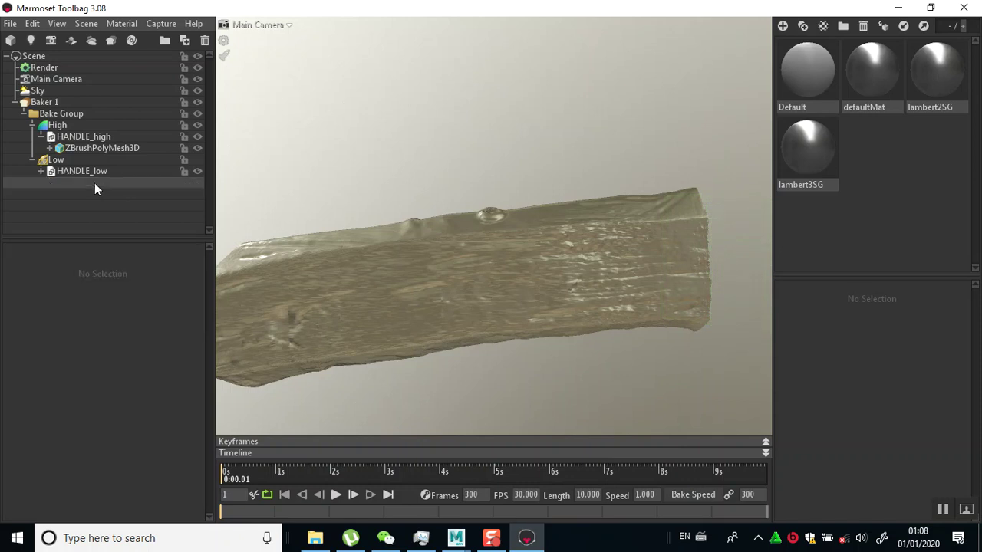
Inspect the sculpted high-poly handle, hide HANDLE_high, and show the Low slot again.
{"action": "left_click_drag", "start_coordinate": [563, 334], "coordinate": [502, 237]}
{"action": "scroll", "coordinate": [515, 329], "scroll_direction": "up", "scroll_amount": 5}
{"action": "left_click_drag", "start_coordinate": [515, 329], "coordinate": [507, 287]}
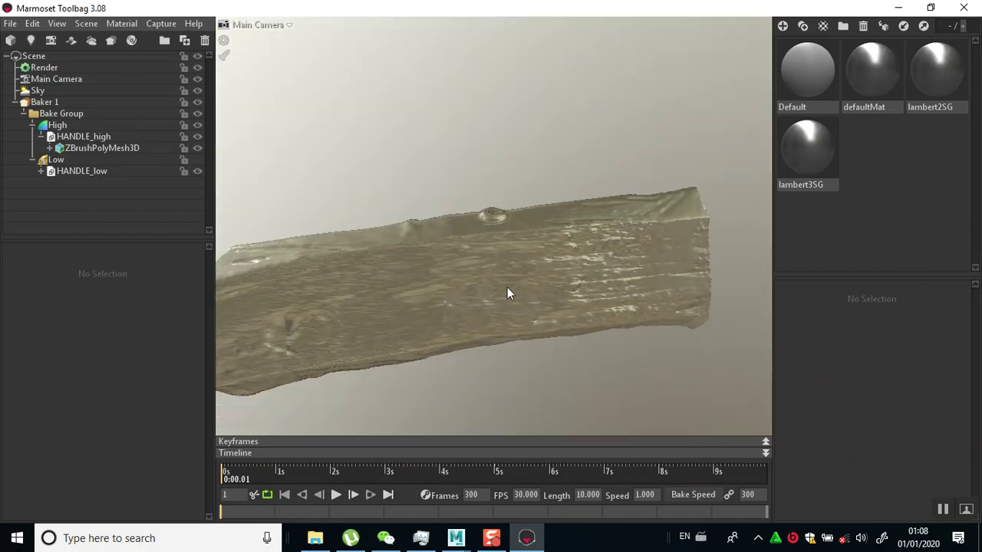
{"action": "scroll", "coordinate": [508, 289], "scroll_direction": "down", "scroll_amount": 4}
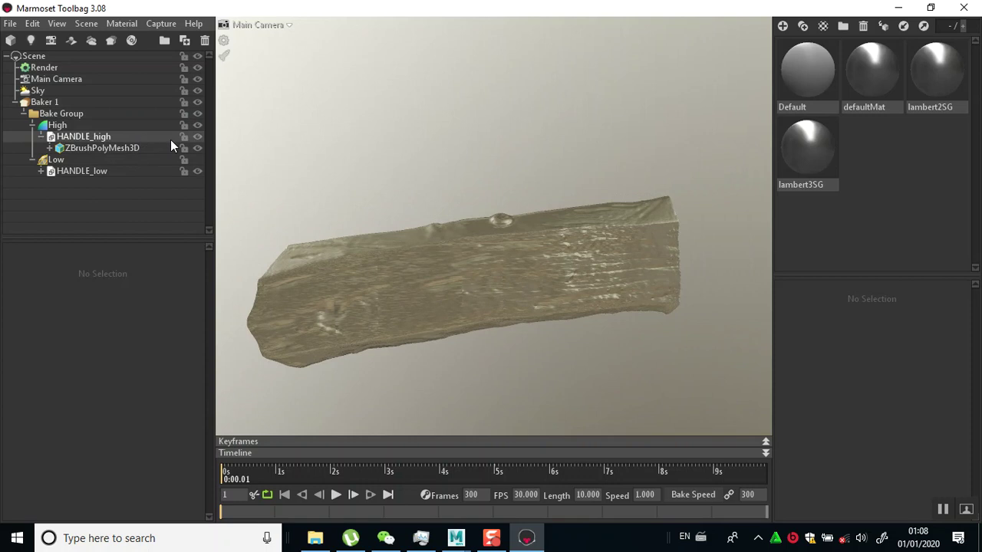
{"action": "left_click", "coordinate": [197, 136]}
{"action": "left_click", "coordinate": [198, 159]}
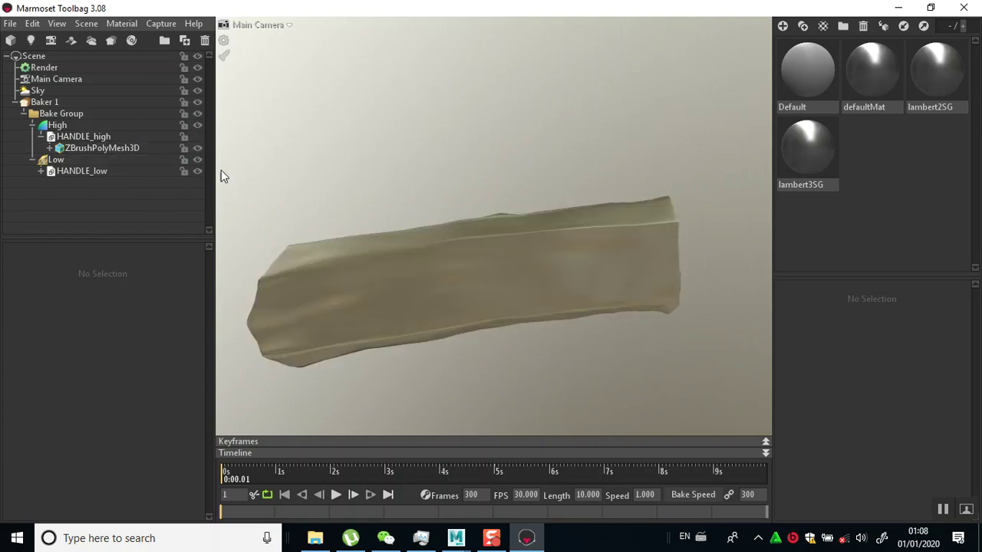
Examine the cage offset preview around the low-poly handle from the Low slot.
{"action": "left_click", "coordinate": [56, 161]}
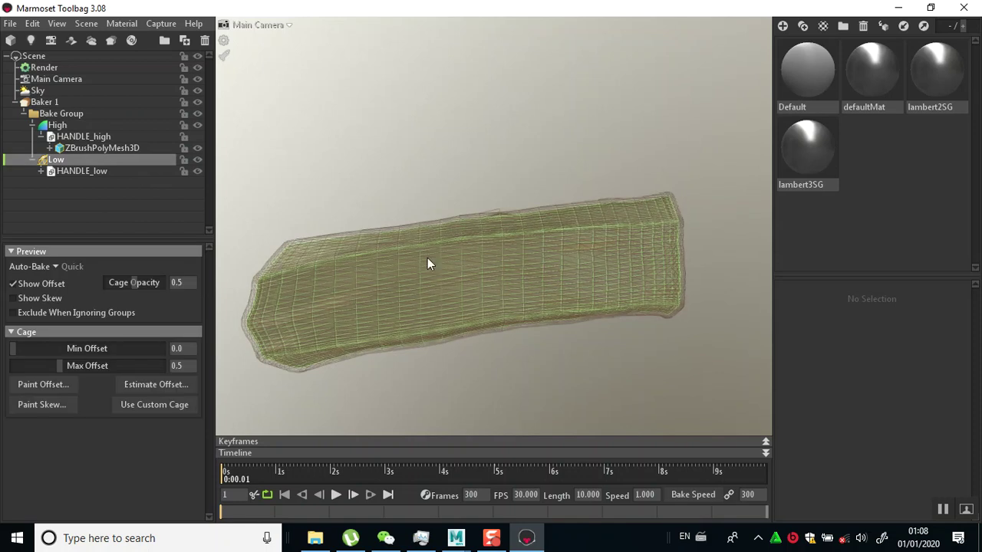
{"action": "scroll", "coordinate": [513, 321], "scroll_direction": "up", "scroll_amount": 5}
{"action": "scroll", "coordinate": [483, 299], "scroll_direction": "down", "scroll_amount": 5}
{"action": "left_click_drag", "start_coordinate": [460, 274], "coordinate": [407, 228]}
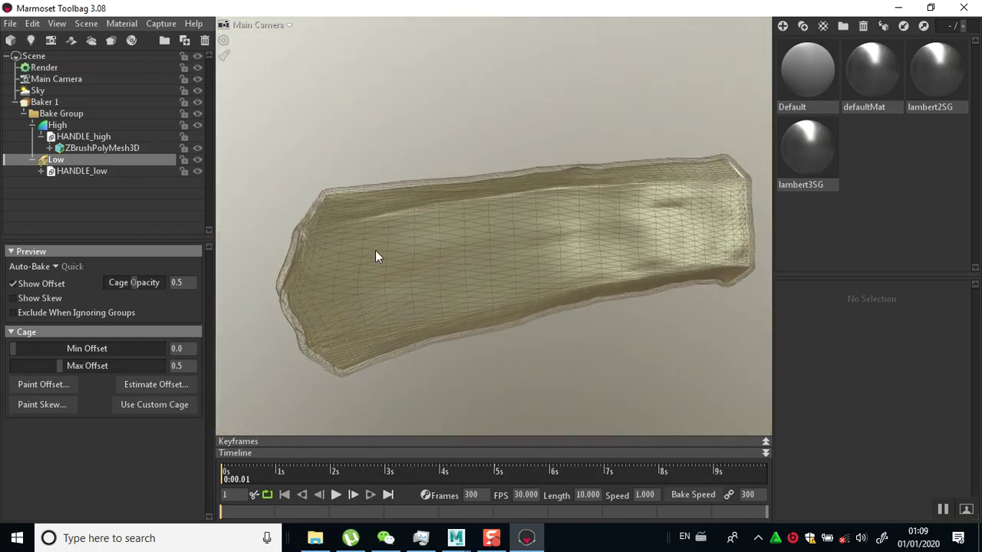
{"action": "left_click_drag", "start_coordinate": [401, 301], "coordinate": [360, 303]}
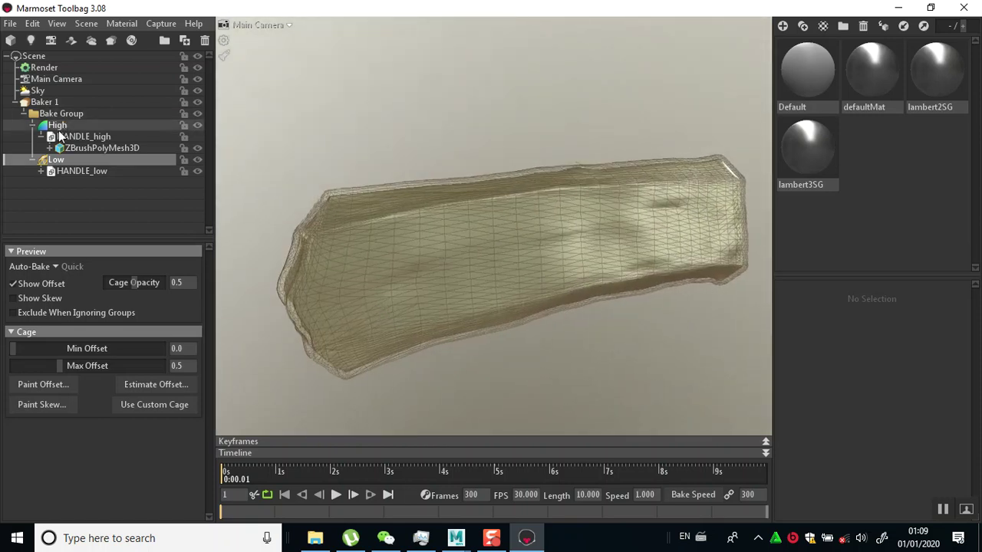
Set Baker 1's output Soften to 1.0 and Padding to None, leaving Multi-Layer PSD off.
{"action": "left_click", "coordinate": [44, 102]}
{"action": "left_click", "coordinate": [117, 244]}
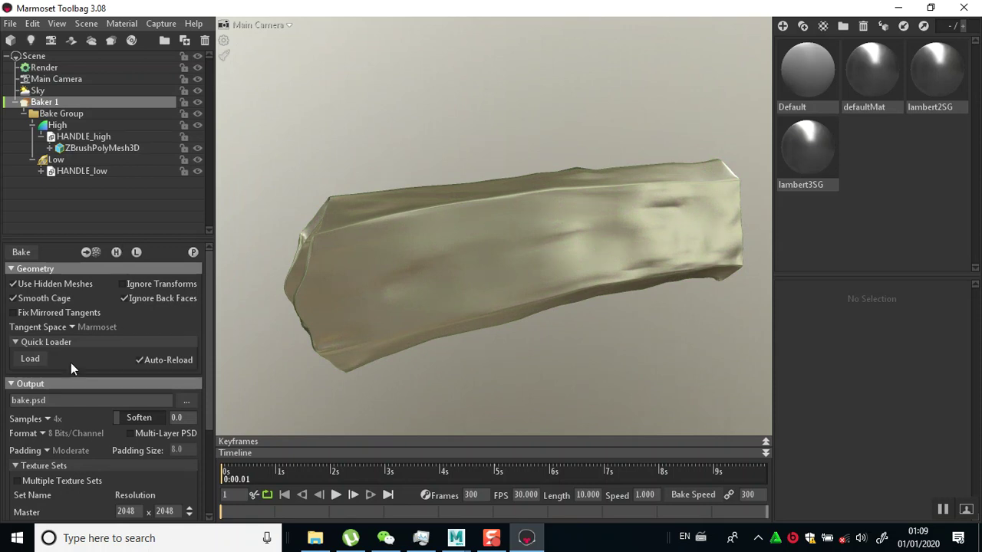
{"action": "scroll", "coordinate": [90, 342], "scroll_direction": "down", "scroll_amount": 3}
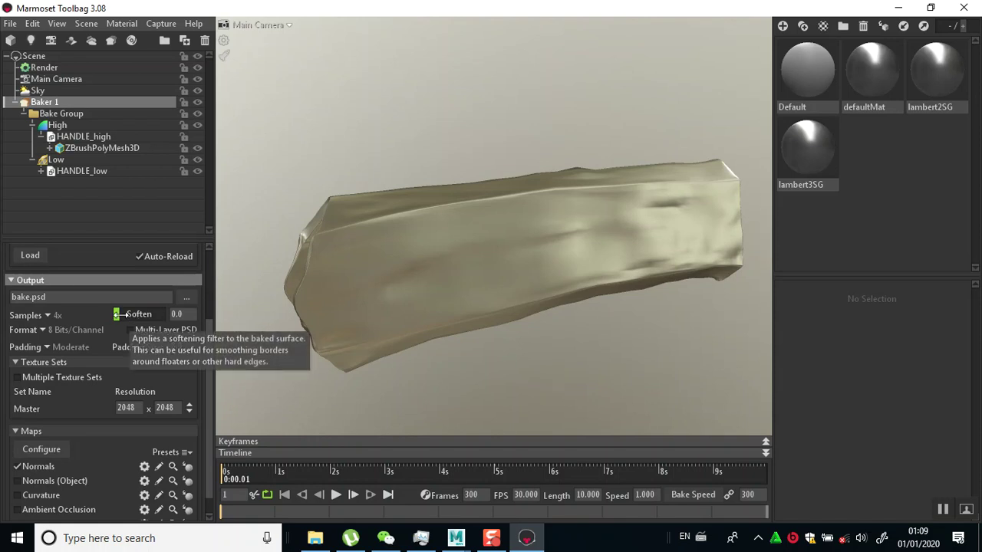
{"action": "left_click_drag", "start_coordinate": [122, 314], "coordinate": [162, 315]}
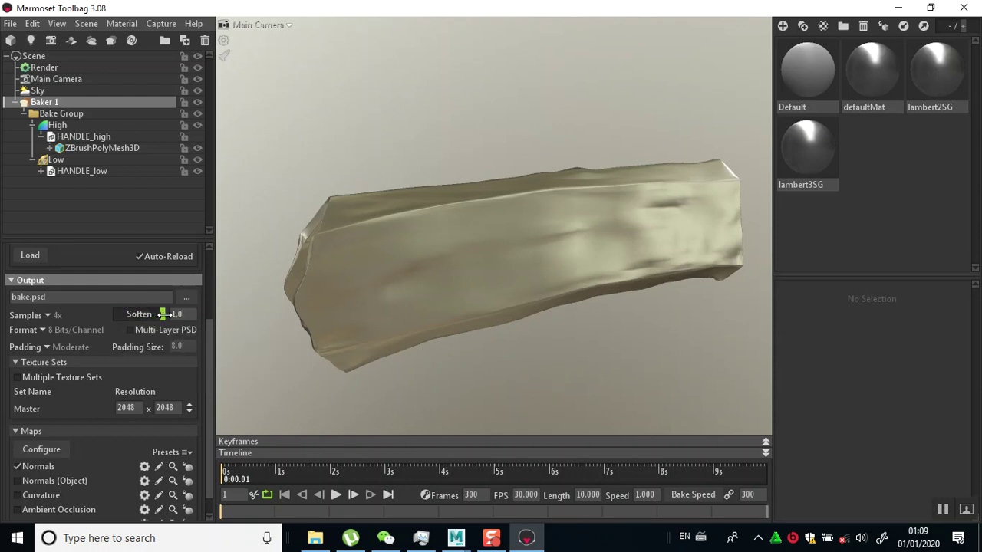
{"action": "left_click", "coordinate": [128, 329]}
{"action": "left_click", "coordinate": [129, 330]}
{"action": "left_click", "coordinate": [51, 346]}
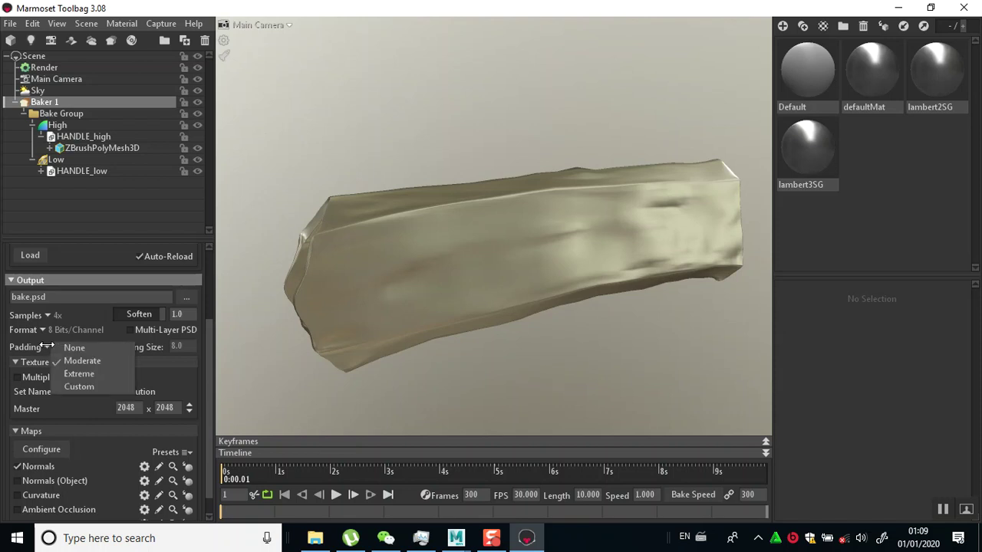
{"action": "left_click", "coordinate": [51, 348]}
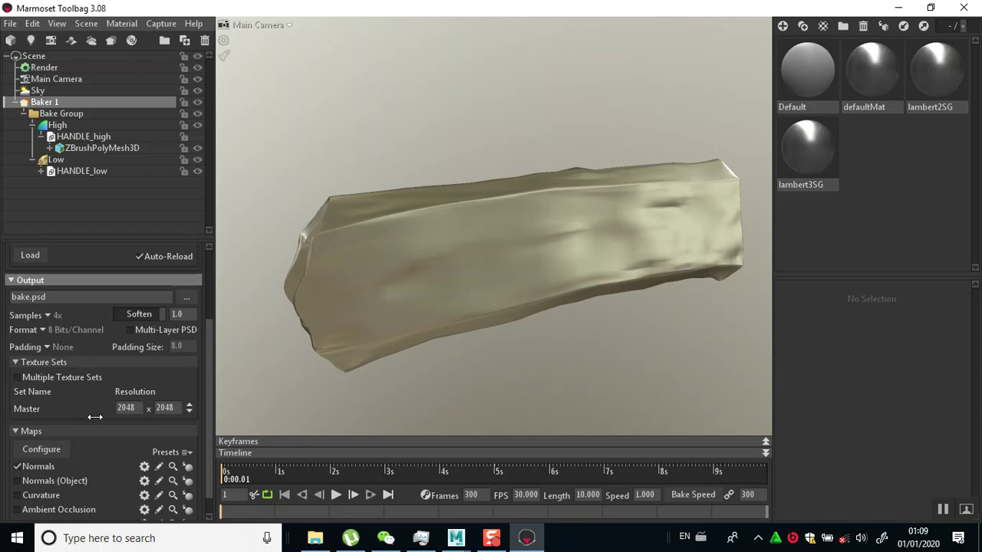
Set the Master texture set's resolution to 4096 x 4096.
{"action": "scroll", "coordinate": [95, 416], "scroll_direction": "down", "scroll_amount": 1}
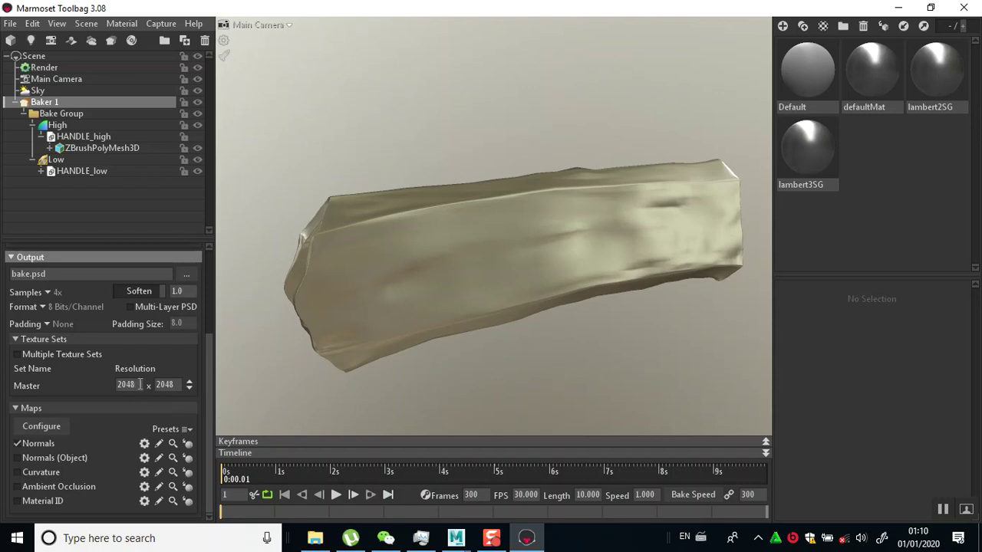
{"action": "left_click", "coordinate": [189, 383]}
{"action": "left_click", "coordinate": [189, 382]}
{"action": "left_click", "coordinate": [189, 389]}
Configure the baker's map list by adding UV Island and removing Normals (Object) and Curvature.
{"action": "left_click", "coordinate": [49, 427]}
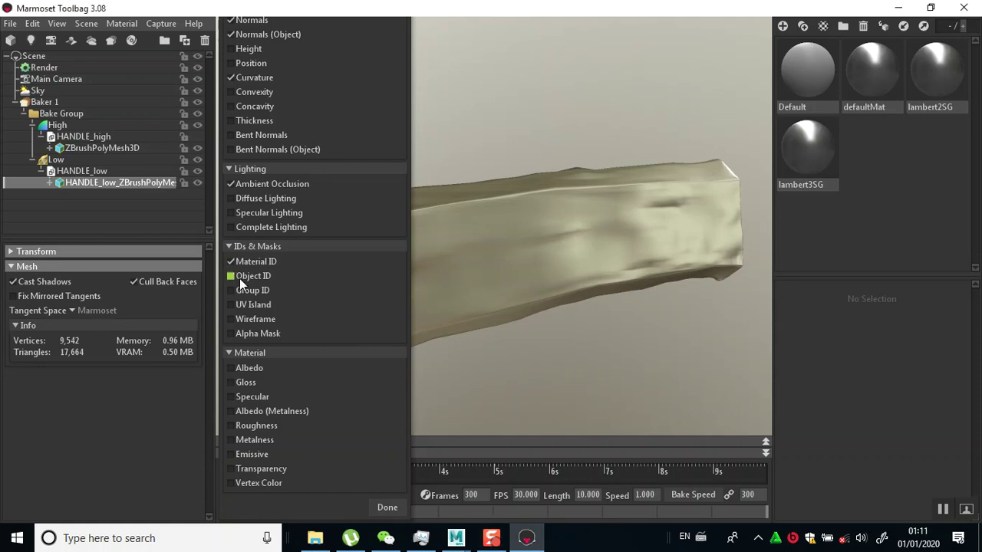
{"action": "left_click", "coordinate": [241, 305]}
{"action": "left_click", "coordinate": [23, 103]}
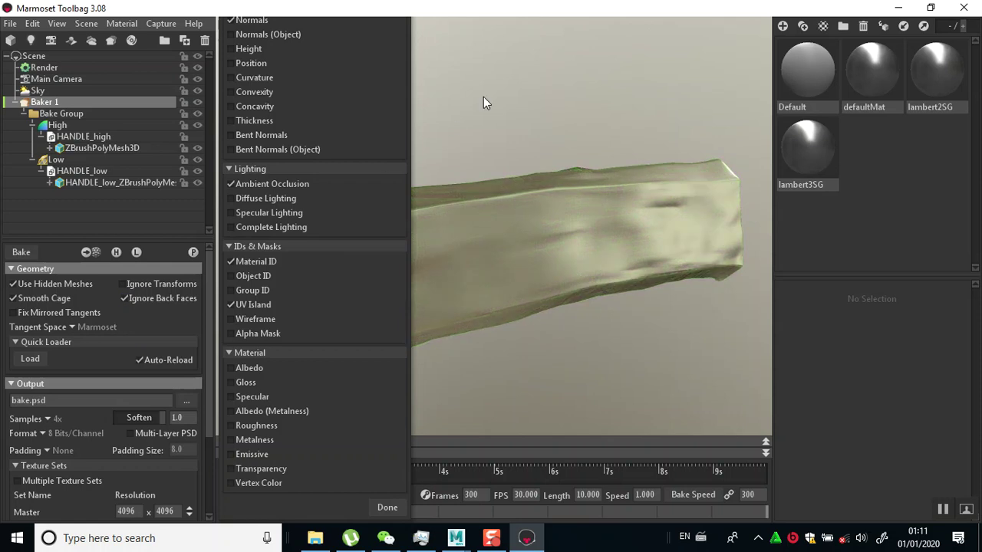
{"action": "left_click", "coordinate": [486, 95]}
{"action": "left_click", "coordinate": [28, 104]}
{"action": "scroll", "coordinate": [40, 430], "scroll_direction": "down", "scroll_amount": 3}
{"action": "scroll", "coordinate": [40, 423], "scroll_direction": "down", "scroll_amount": 1}
{"action": "left_click", "coordinate": [40, 442]}
{"action": "left_click", "coordinate": [40, 441]}
{"action": "left_click", "coordinate": [40, 442]}
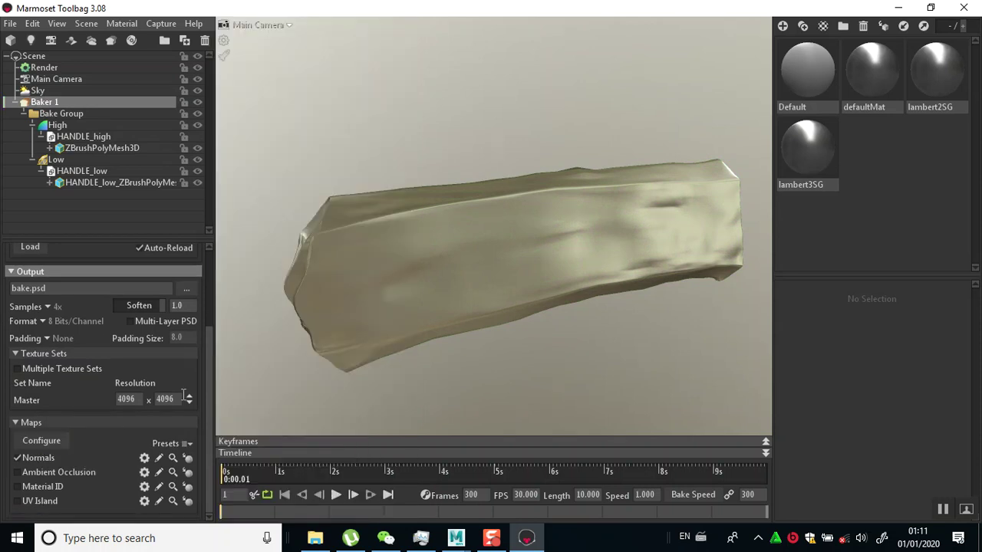
{"action": "left_click", "coordinate": [19, 500]}
Review the low-poly handle and Baker 1's geometry, output and map settings before baking.
{"action": "left_click_drag", "start_coordinate": [512, 282], "coordinate": [309, 304]}
{"action": "left_click", "coordinate": [309, 302]}
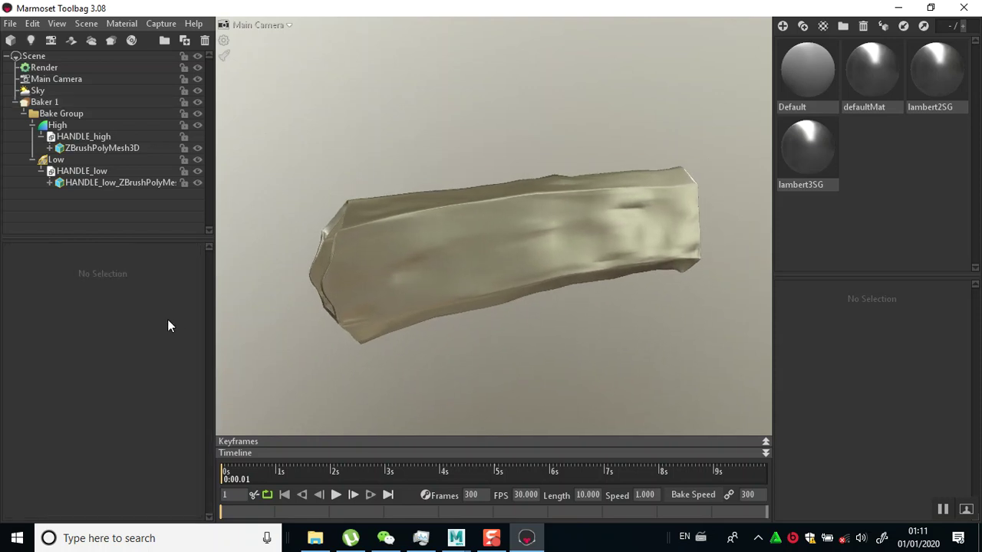
{"action": "left_click", "coordinate": [29, 103]}
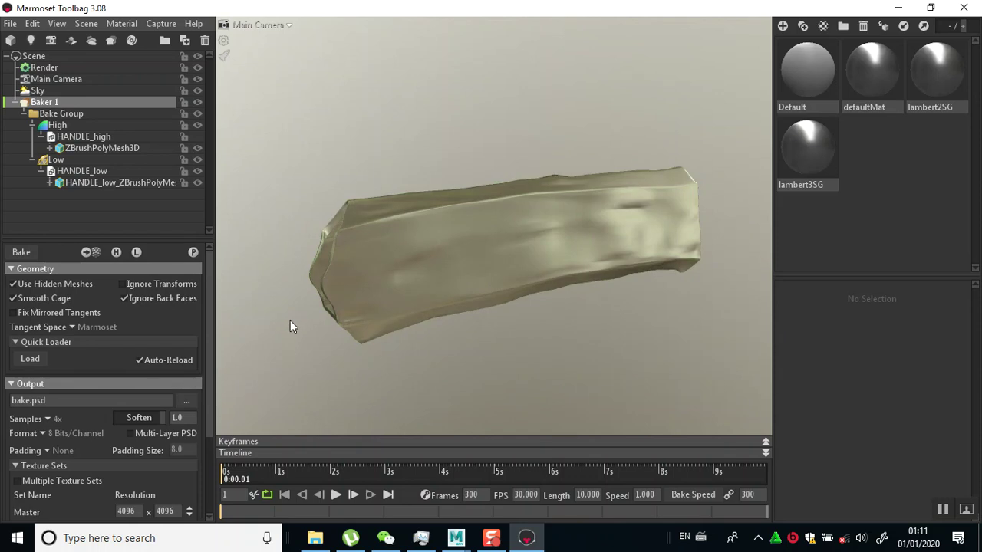
{"action": "scroll", "coordinate": [115, 344], "scroll_direction": "down", "scroll_amount": 3}
{"action": "scroll", "coordinate": [116, 345], "scroll_direction": "up", "scroll_amount": 3}
{"action": "left_click", "coordinate": [458, 263]}
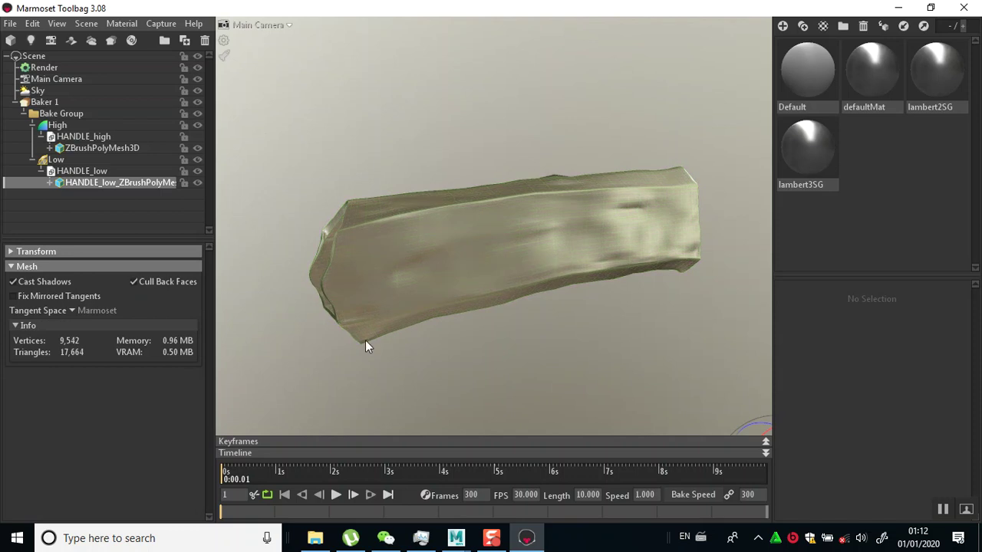
{"action": "left_click", "coordinate": [44, 102]}
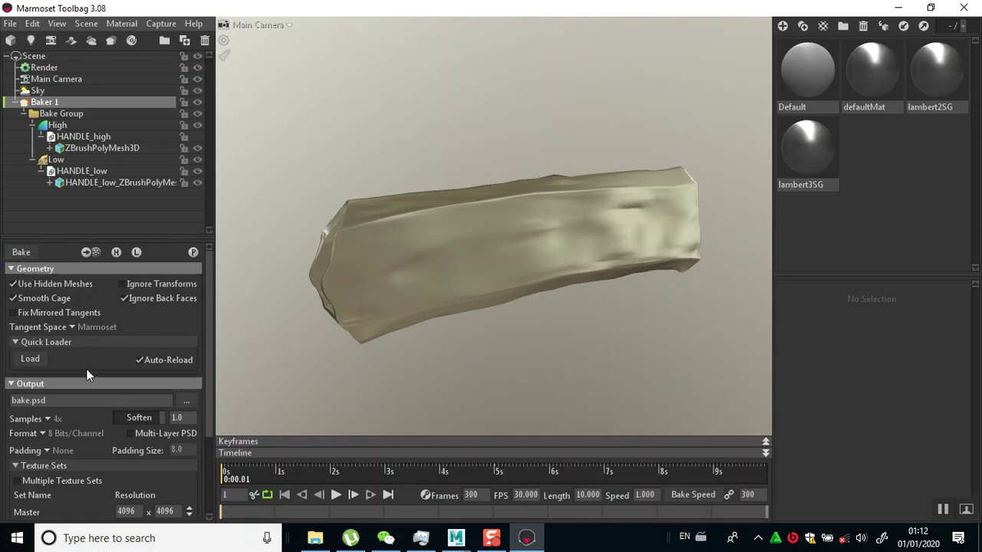
{"action": "scroll", "coordinate": [87, 372], "scroll_direction": "down", "scroll_amount": 3}
{"action": "scroll", "coordinate": [87, 372], "scroll_direction": "up", "scroll_amount": 3}
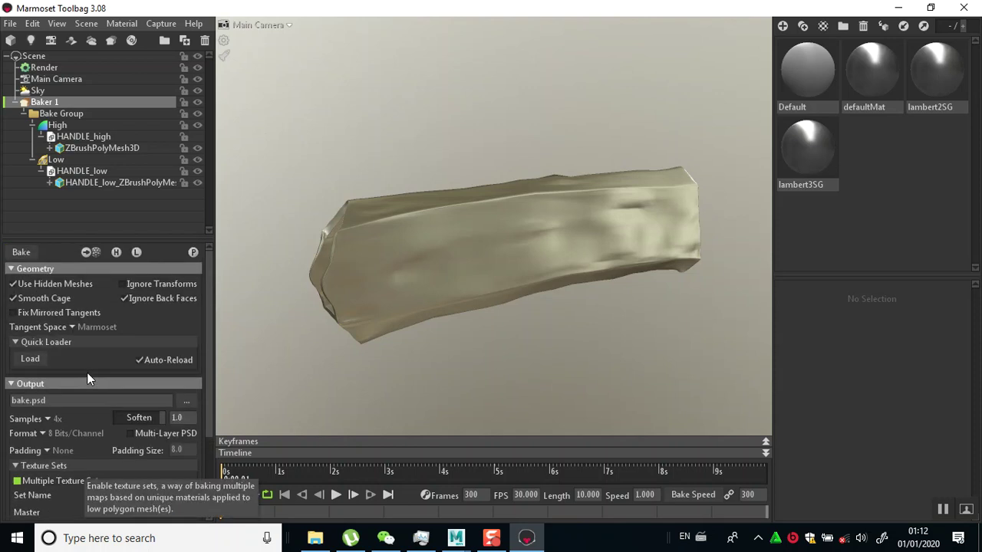
Try to bake the handle maps, declining to choose a new output path.
{"action": "left_click", "coordinate": [31, 253]}
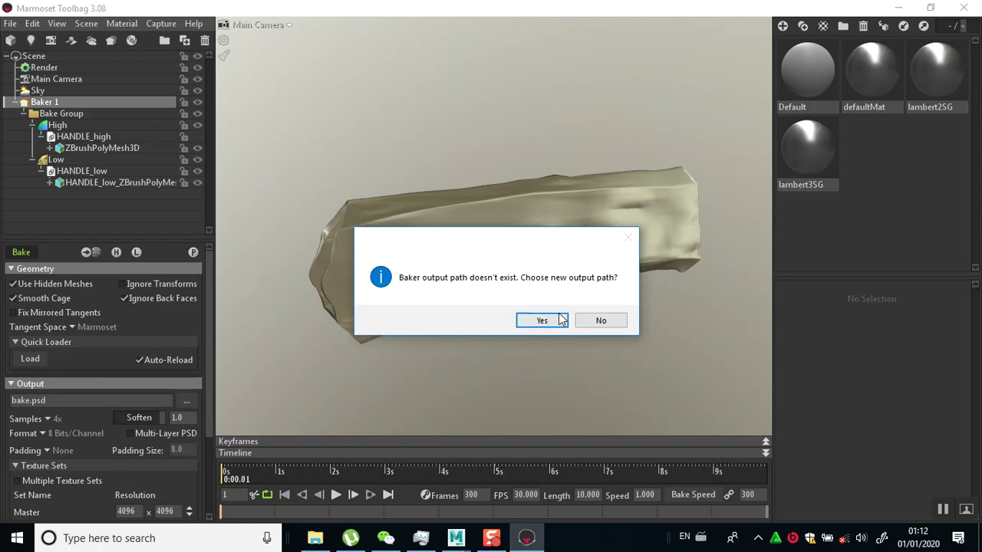
{"action": "left_click", "coordinate": [583, 324]}
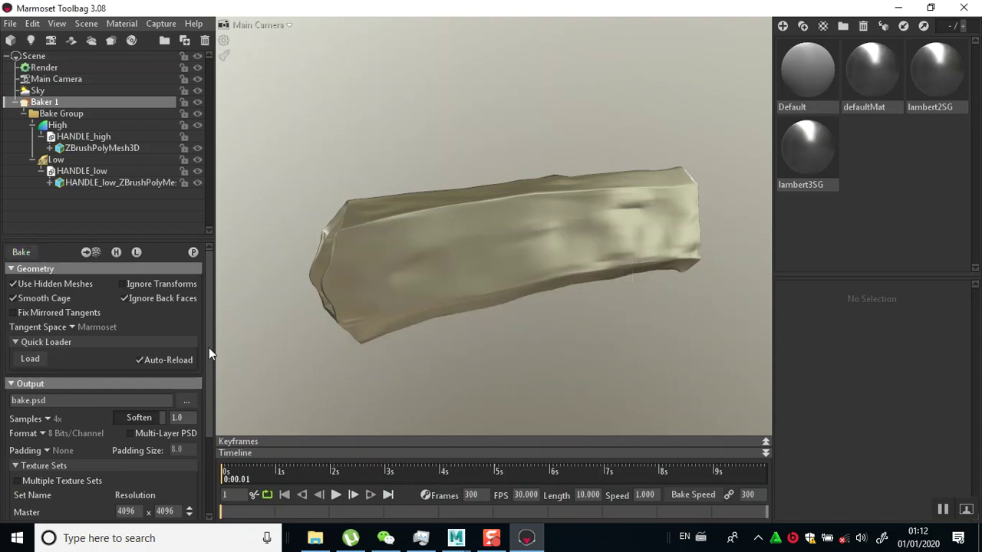
{"action": "left_click", "coordinate": [942, 512]}
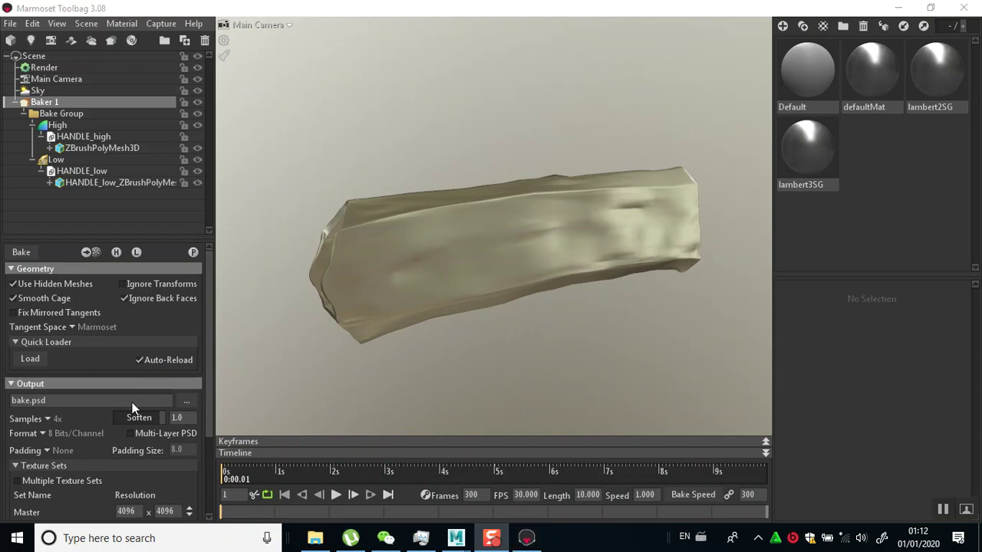
Browse for the bake output location in TUTORIAL > KNIFE SERIES and create and open a new folder named BAKES.
{"action": "left_click", "coordinate": [186, 401]}
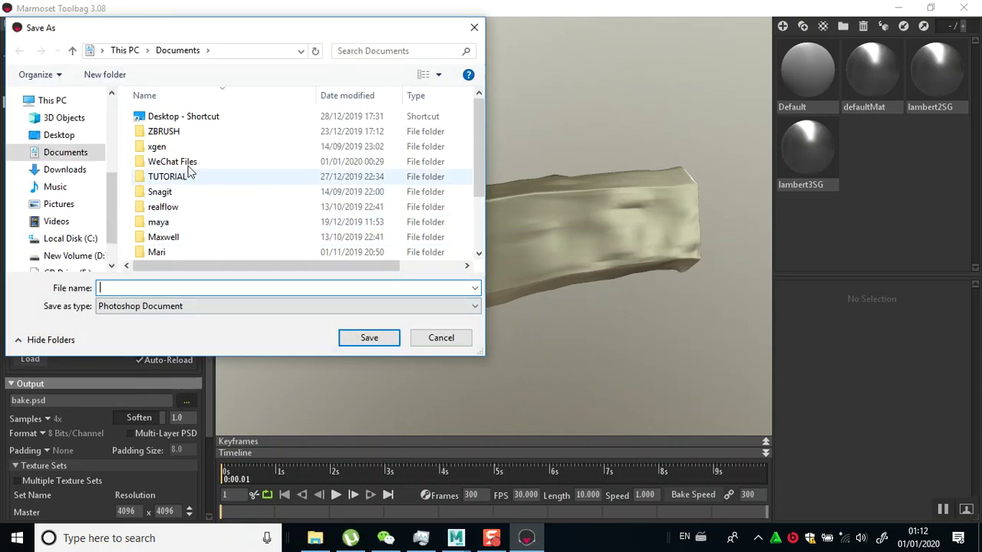
{"action": "left_click", "coordinate": [157, 179]}
{"action": "double_click", "coordinate": [157, 182]}
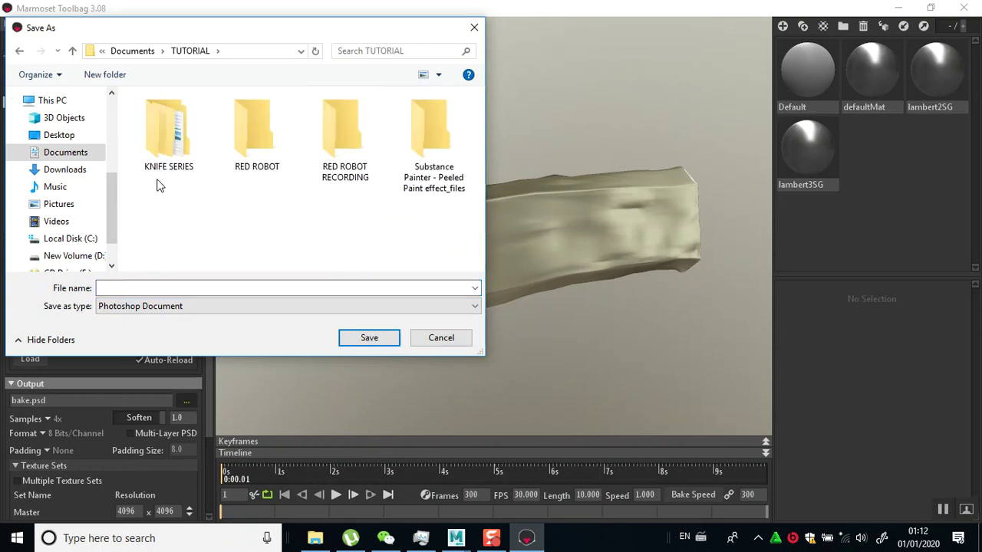
{"action": "double_click", "coordinate": [172, 138]}
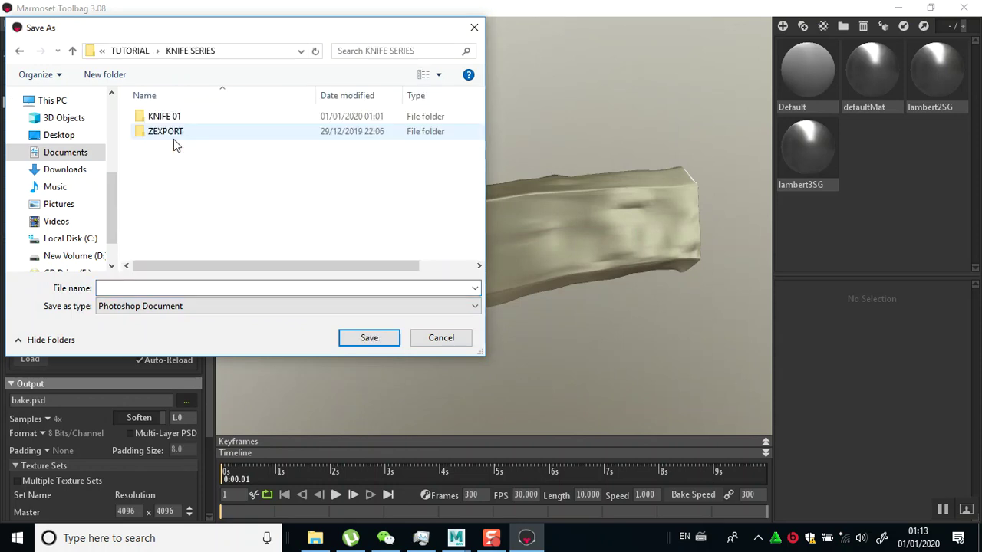
{"action": "left_click", "coordinate": [104, 75]}
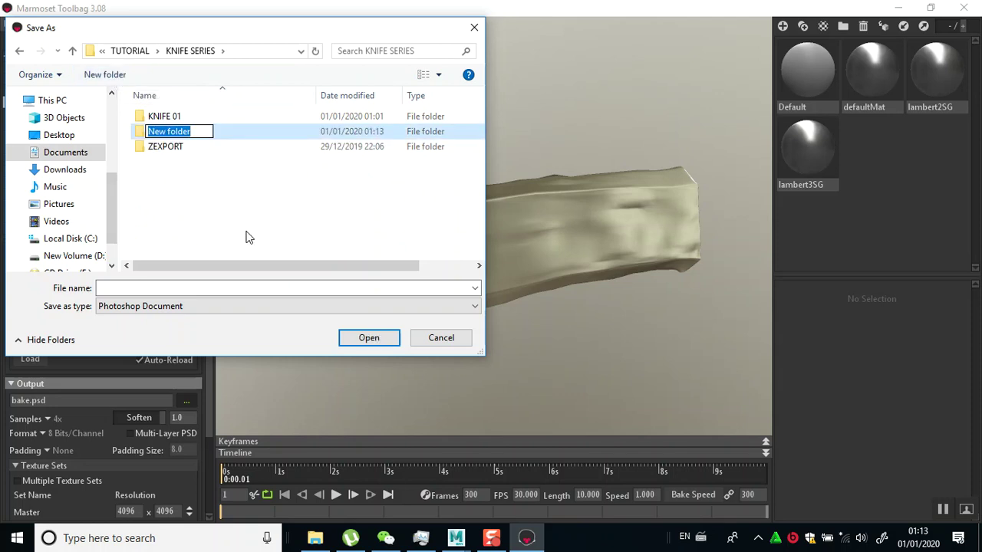
{"action": "type", "text": "BAKES"}
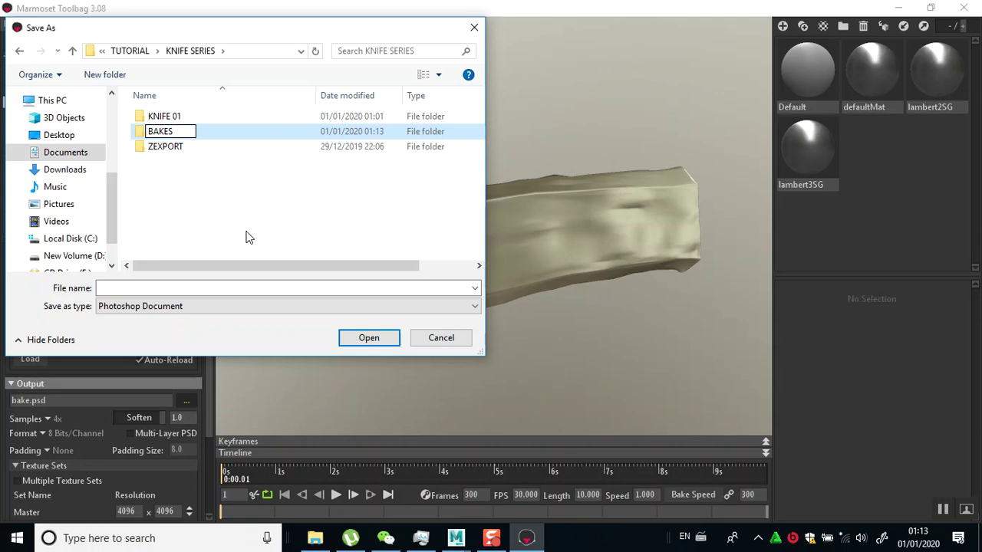
{"action": "key", "text": "Return"}
{"action": "key", "text": "Return"}
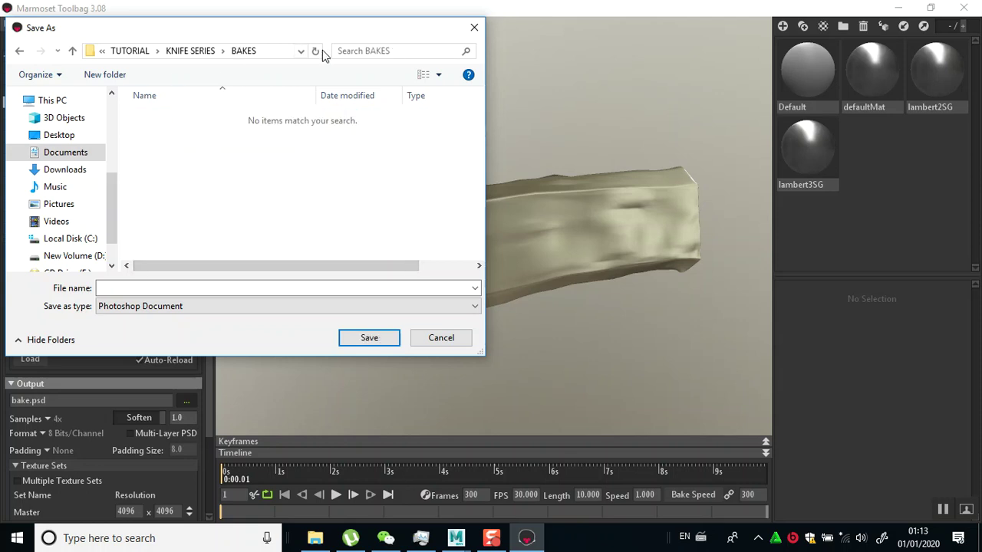
Create a HANDLE folder inside BAKES and open it as the bake output location.
{"action": "left_click", "coordinate": [105, 74]}
{"action": "type", "text": "HANDLE"}
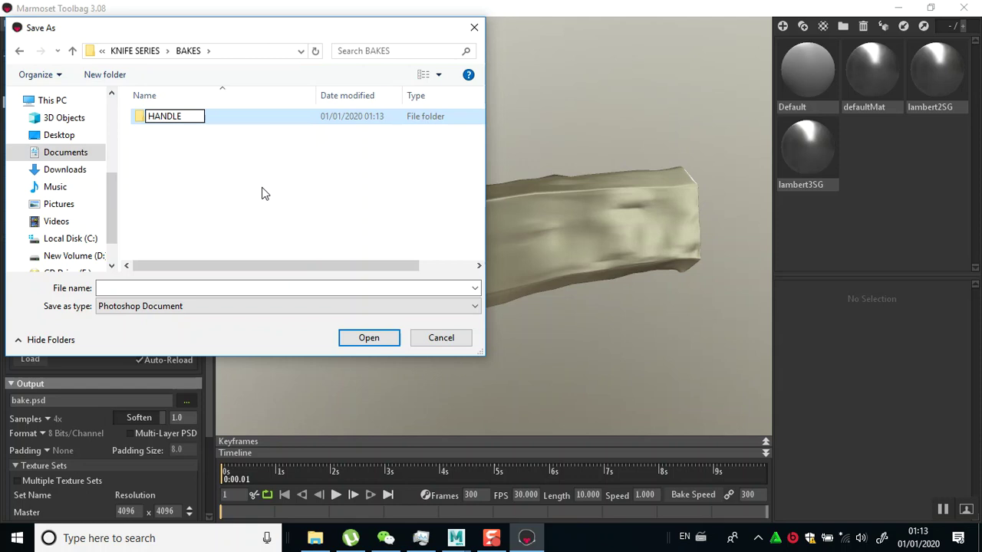
{"action": "key", "text": "Return"}
{"action": "key", "text": "Return"}
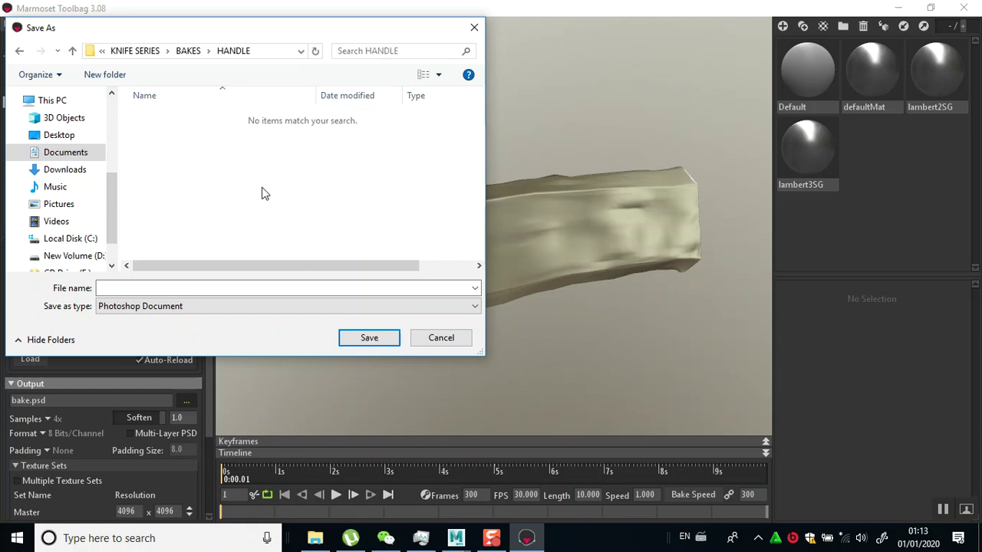
Save the bake output in the HANDLE folder under the file name HANDLE, keeping the Photoshop Document type.
{"action": "left_click", "coordinate": [179, 306]}
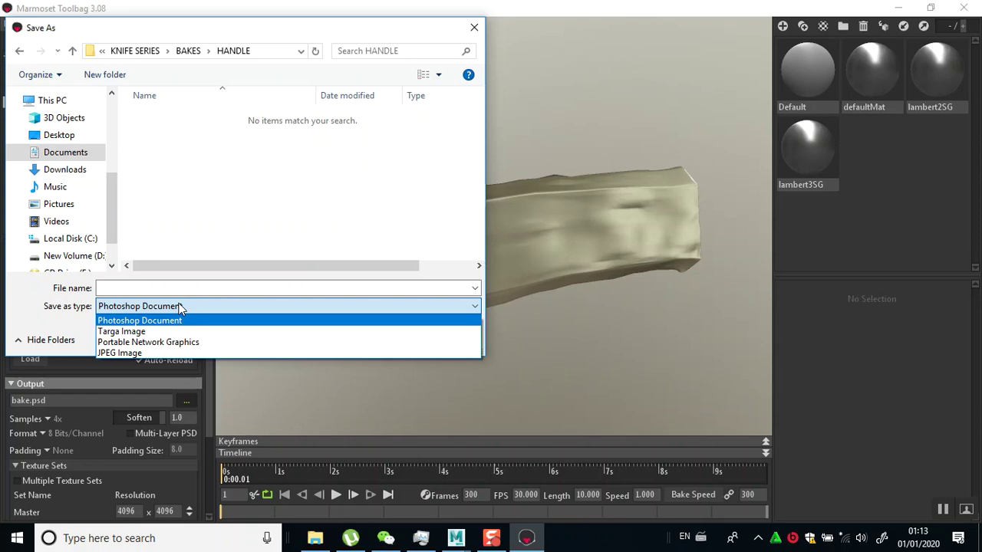
{"action": "left_click", "coordinate": [29, 330]}
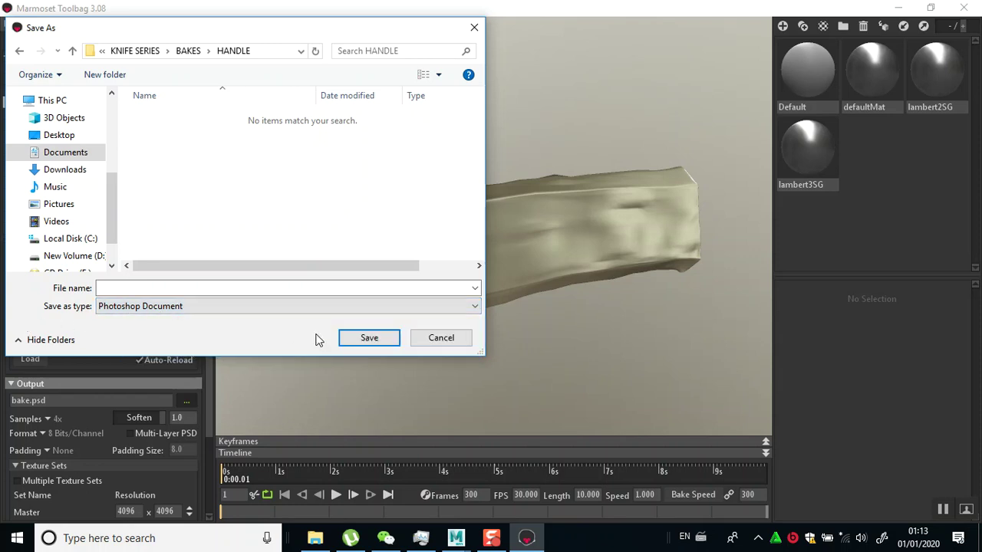
{"action": "left_click", "coordinate": [307, 311]}
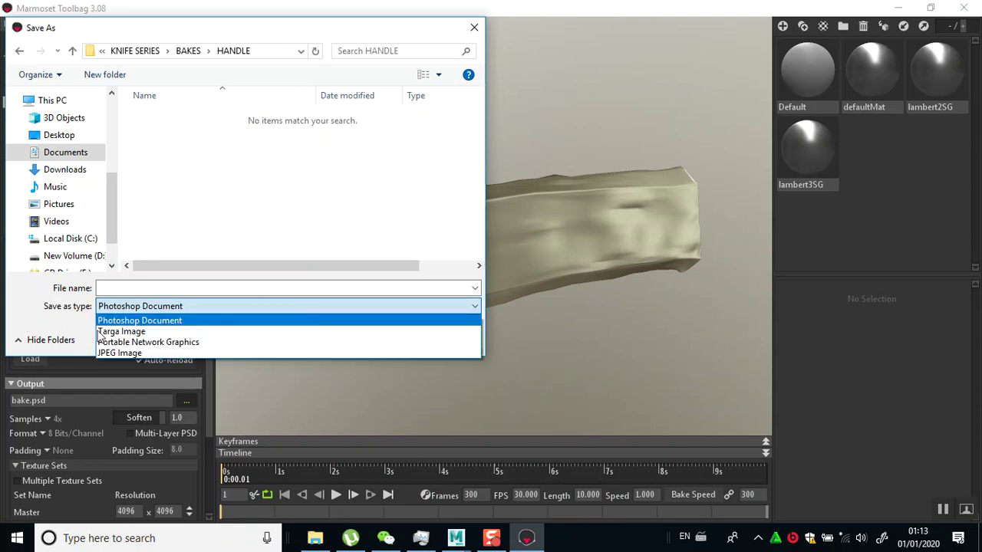
{"action": "left_click", "coordinate": [58, 338]}
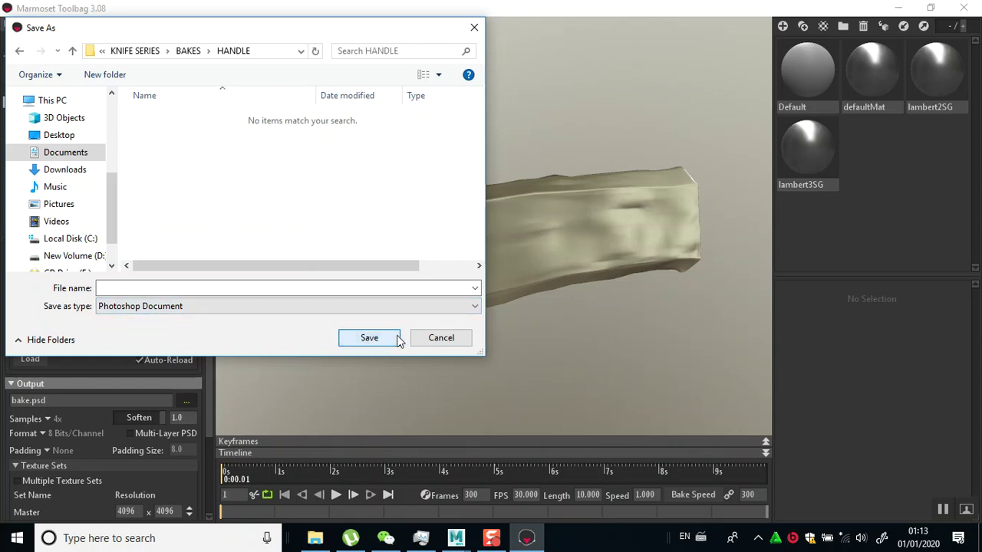
{"action": "left_click", "coordinate": [148, 287]}
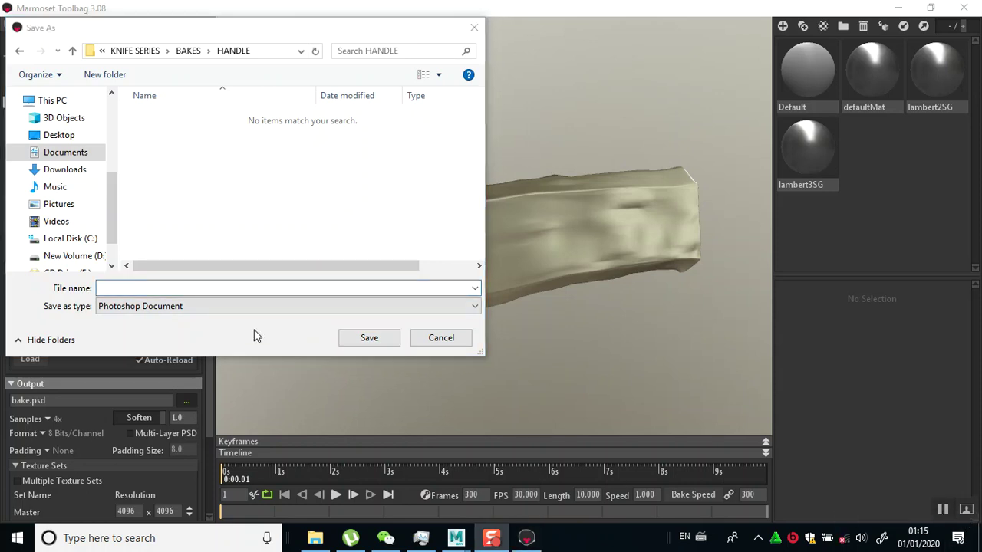
{"action": "left_click", "coordinate": [197, 288]}
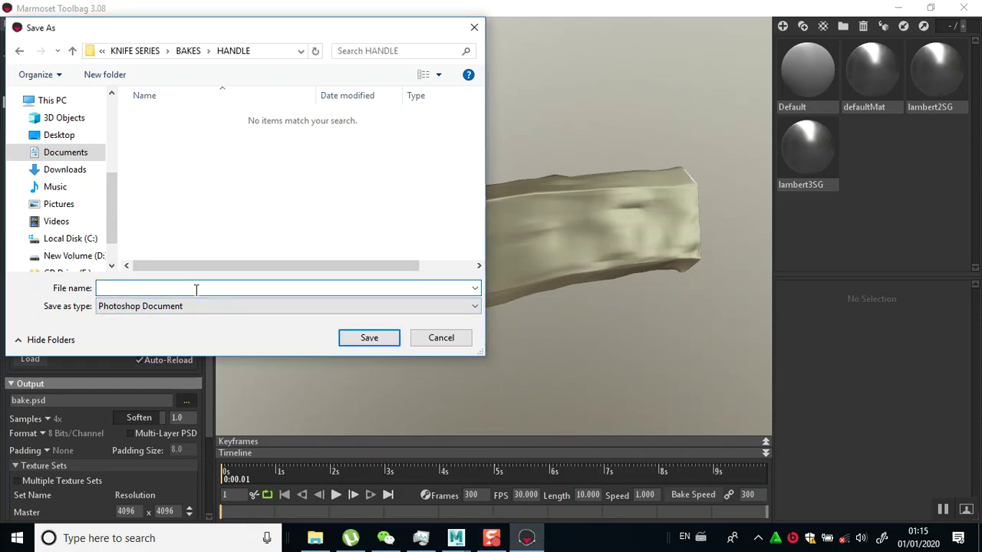
{"action": "type", "text": "HANDLE"}
{"action": "left_click", "coordinate": [368, 339]}
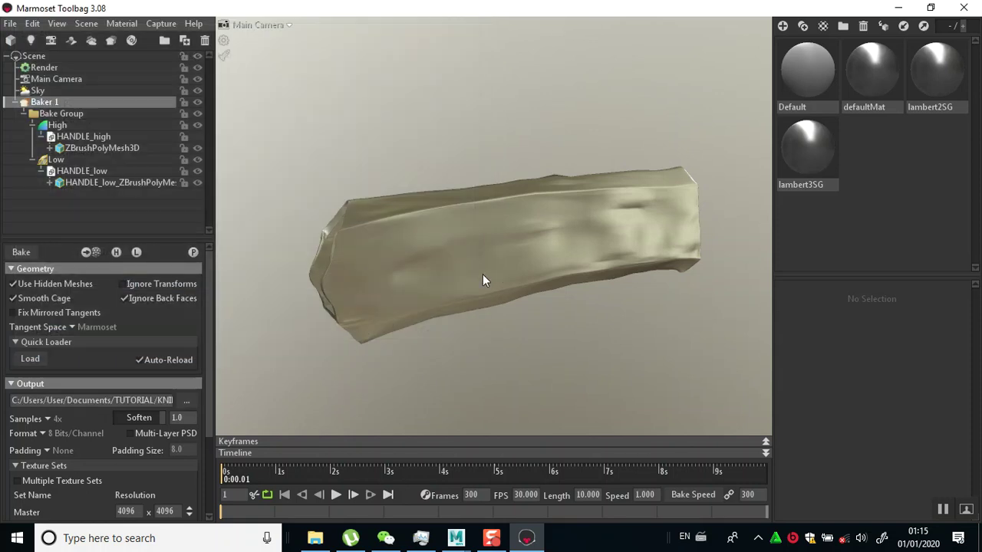
Bake the handle maps with Baker 1 and preview the baked result on the low-poly handle mesh.
{"action": "left_click", "coordinate": [19, 251]}
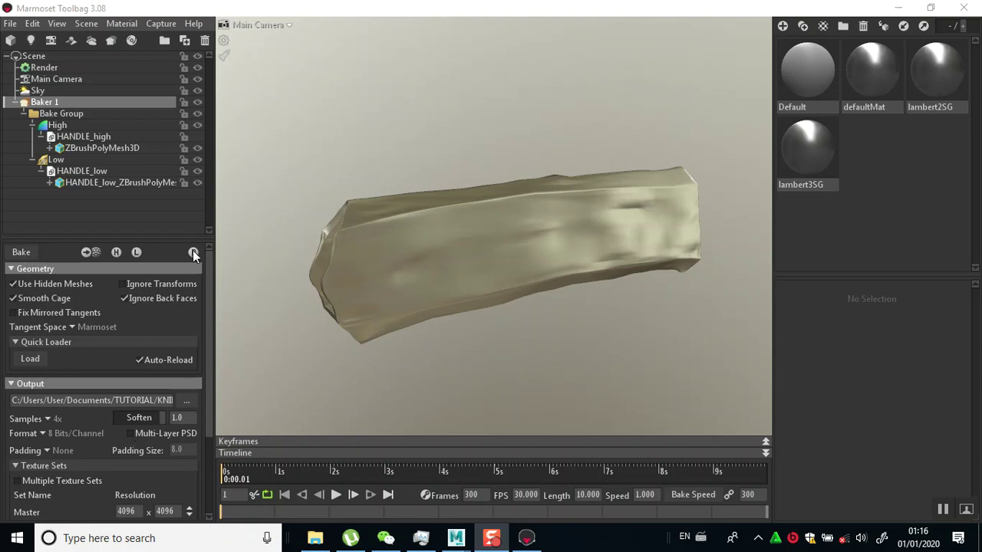
{"action": "left_click", "coordinate": [298, 286]}
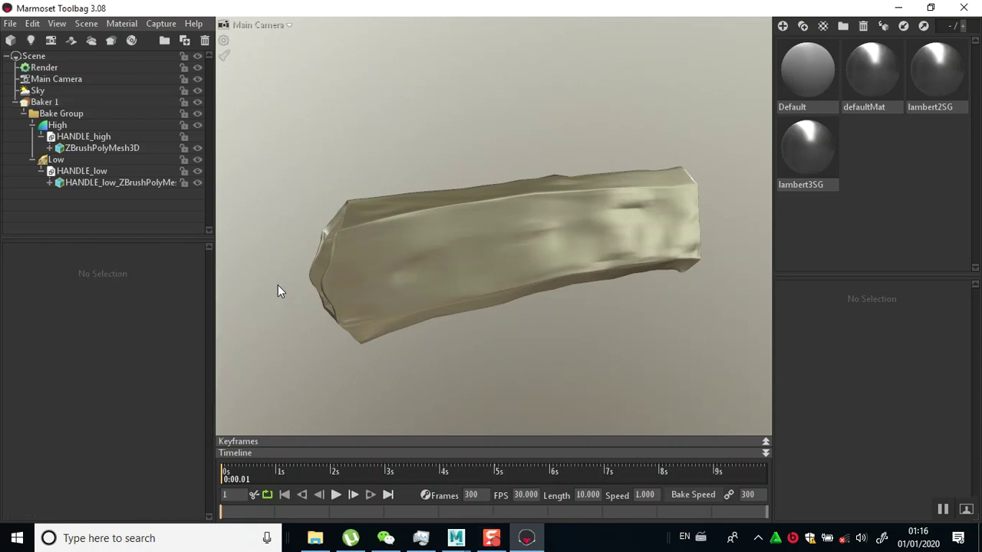
{"action": "left_click", "coordinate": [46, 102]}
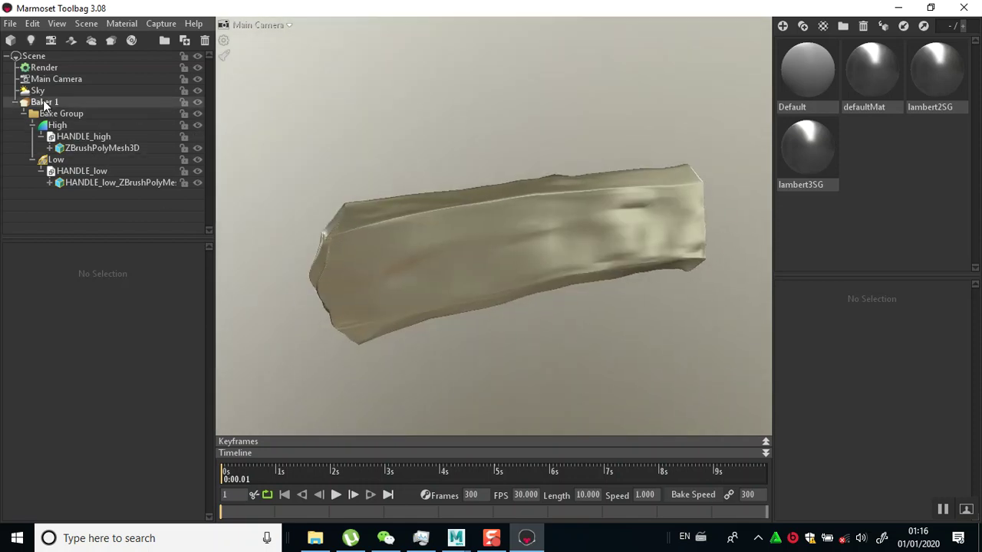
{"action": "left_click", "coordinate": [193, 252]}
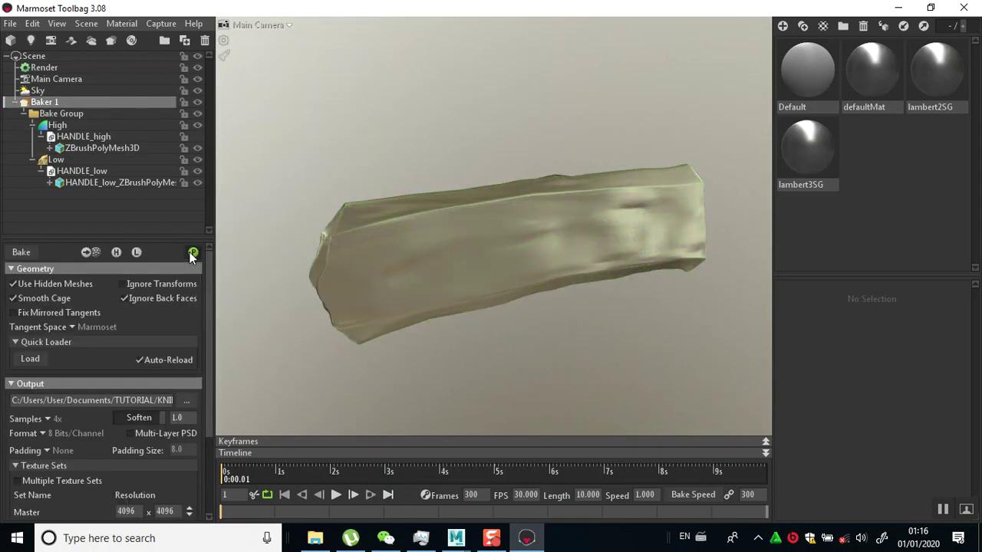
{"action": "left_click", "coordinate": [365, 322]}
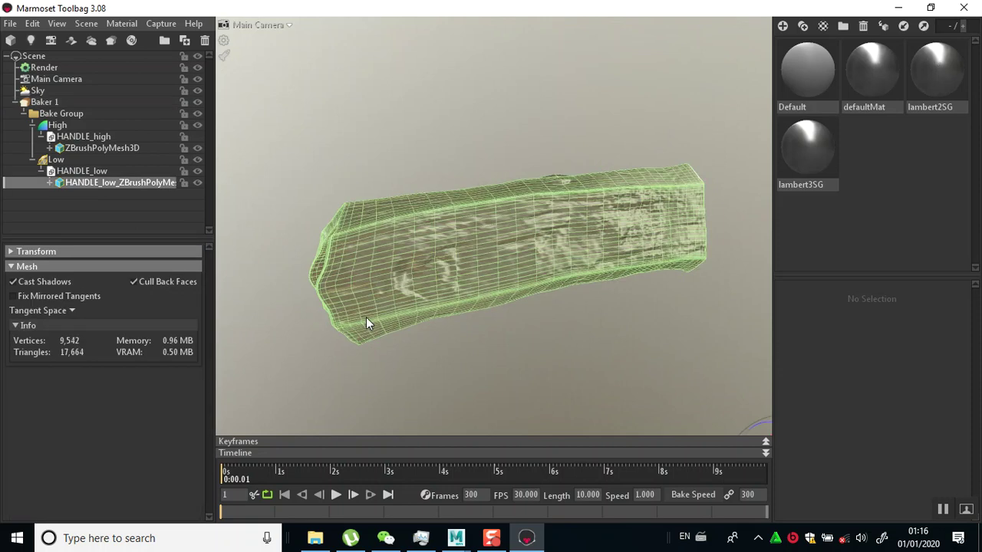
Examine the baked normal detail along the handle from several angles, up close and under different lighting directions.
{"action": "left_click_drag", "start_coordinate": [470, 355], "coordinate": [673, 340]}
{"action": "left_click_drag", "start_coordinate": [504, 314], "coordinate": [491, 364]}
{"action": "left_click_drag", "start_coordinate": [498, 259], "coordinate": [525, 261]}
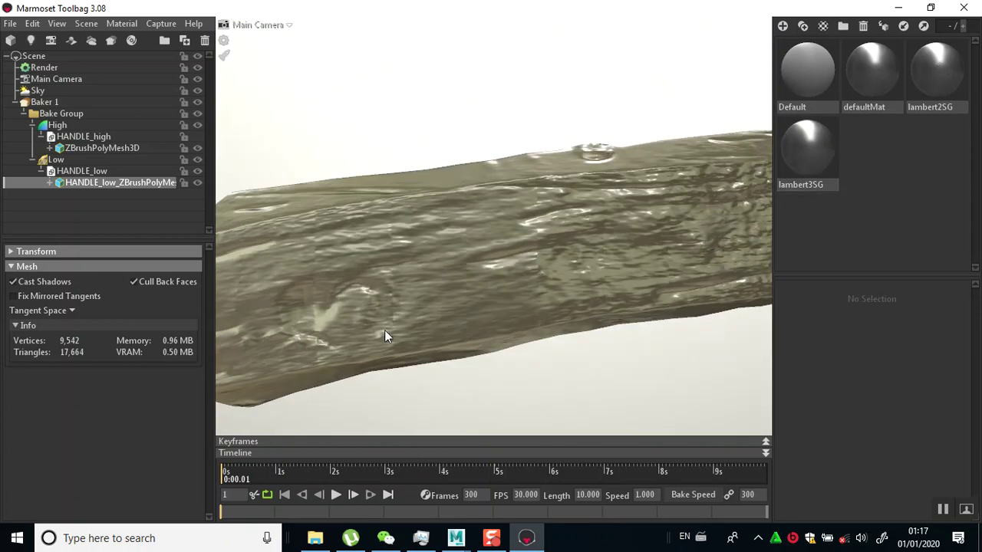
{"action": "mouse_move", "coordinate": [484, 319]}
{"action": "left_mouse_down", "text": "shift"}
{"action": "mouse_move", "coordinate": [552, 310]}
{"action": "mouse_move", "coordinate": [345, 296]}
{"action": "mouse_move", "coordinate": [378, 301]}
{"action": "left_mouse_up", "text": "shift"}
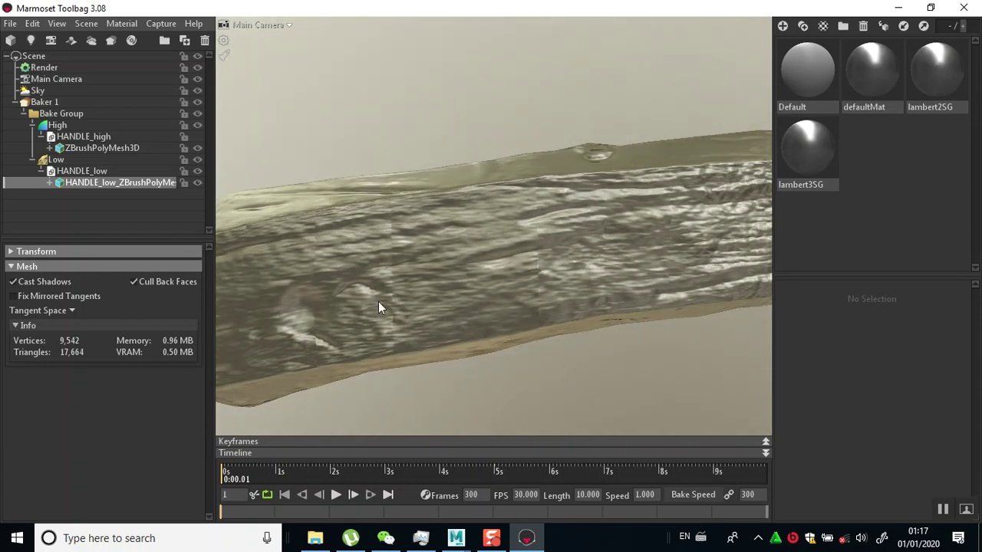
{"action": "left_click_drag", "start_coordinate": [441, 343], "coordinate": [534, 265]}
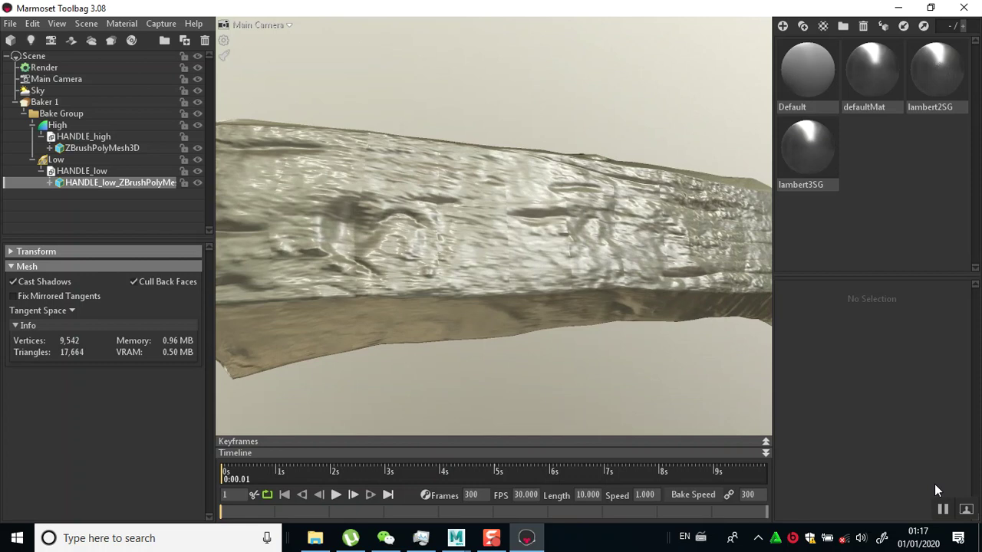
{"action": "left_click_drag", "start_coordinate": [470, 303], "coordinate": [563, 355]}
{"action": "left_click_drag", "start_coordinate": [615, 332], "coordinate": [514, 230]}
{"action": "scroll", "coordinate": [513, 397], "scroll_direction": "up", "scroll_amount": 5}
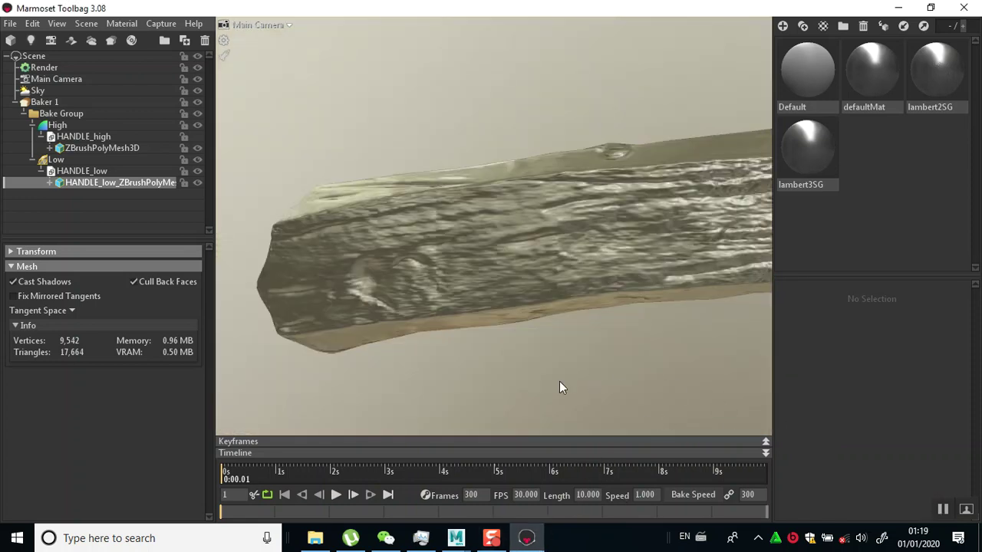
{"action": "left_click_drag", "start_coordinate": [527, 306], "coordinate": [529, 329]}
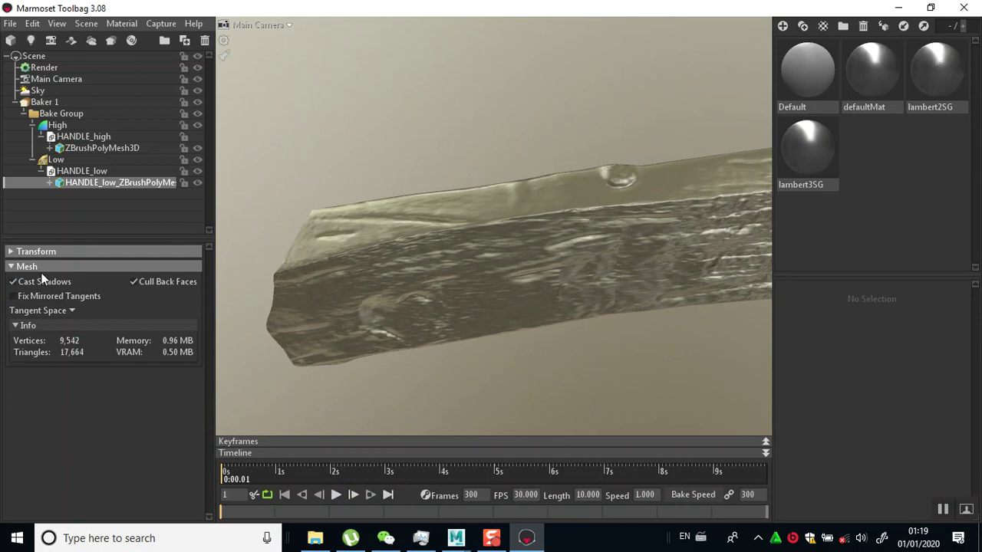
Check Baker 1's enabled maps, then inspect the exported HANDLE_normal file in File Explorer under KNIFE SERIES > BAKES > HANDLE.
{"action": "left_click", "coordinate": [47, 102]}
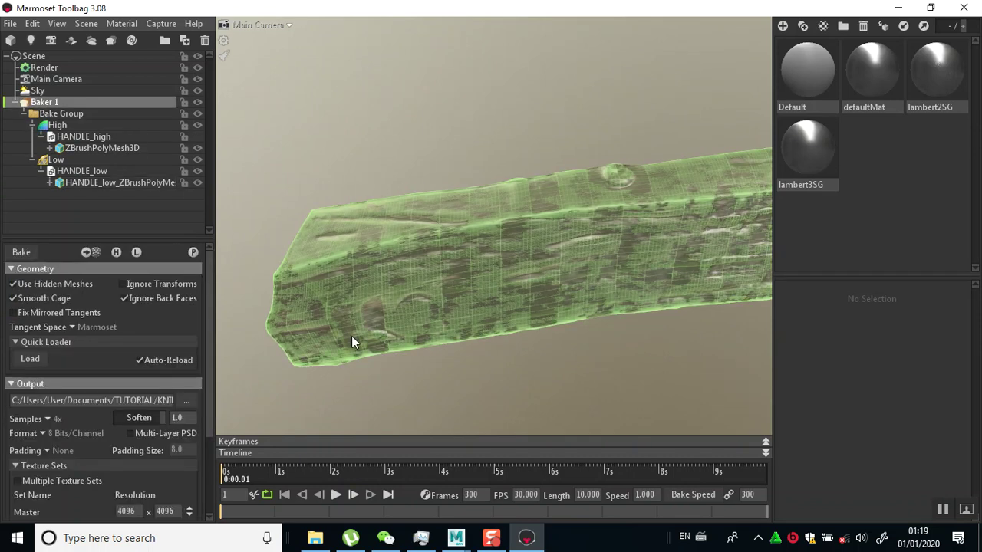
{"action": "scroll", "coordinate": [69, 489], "scroll_direction": "down", "scroll_amount": 3}
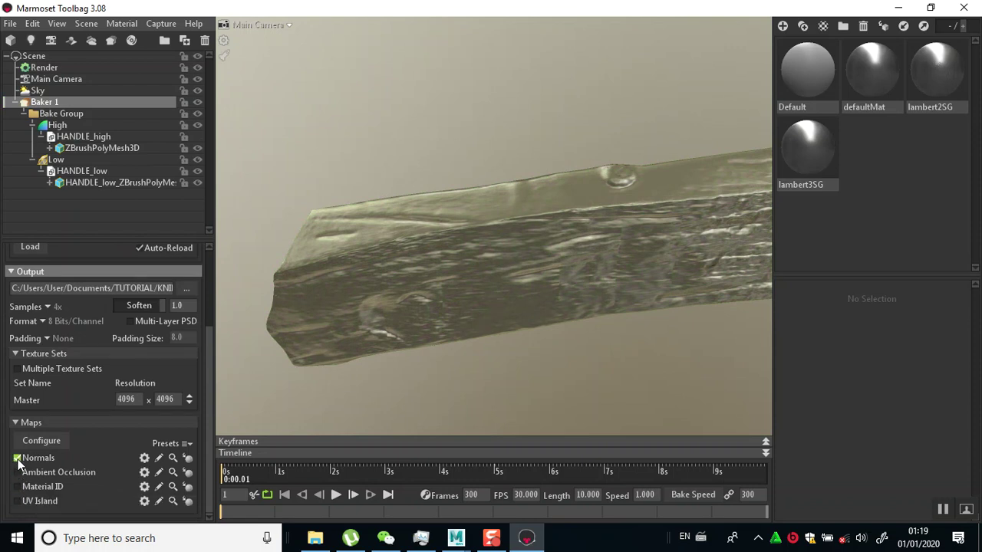
{"action": "left_click", "coordinate": [328, 540]}
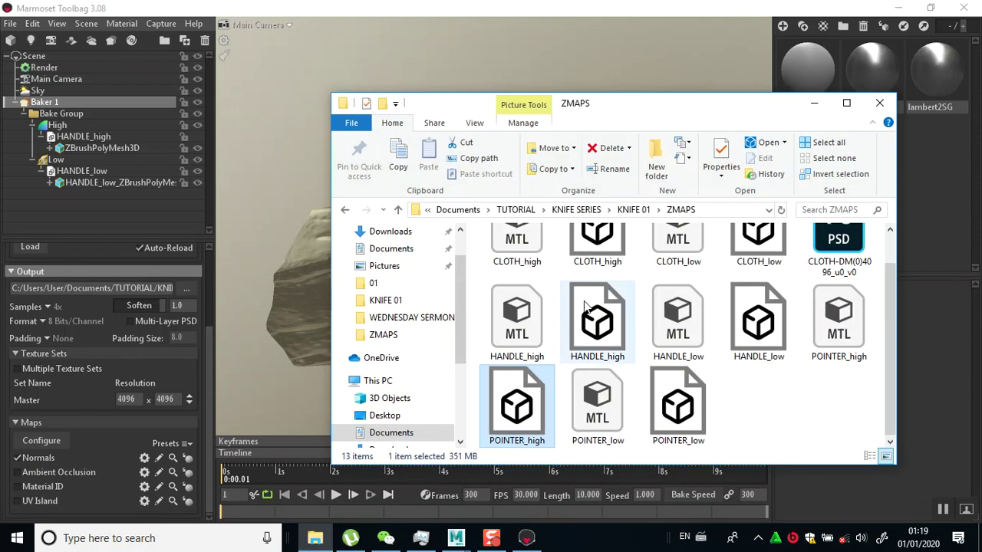
{"action": "left_click", "coordinate": [597, 213]}
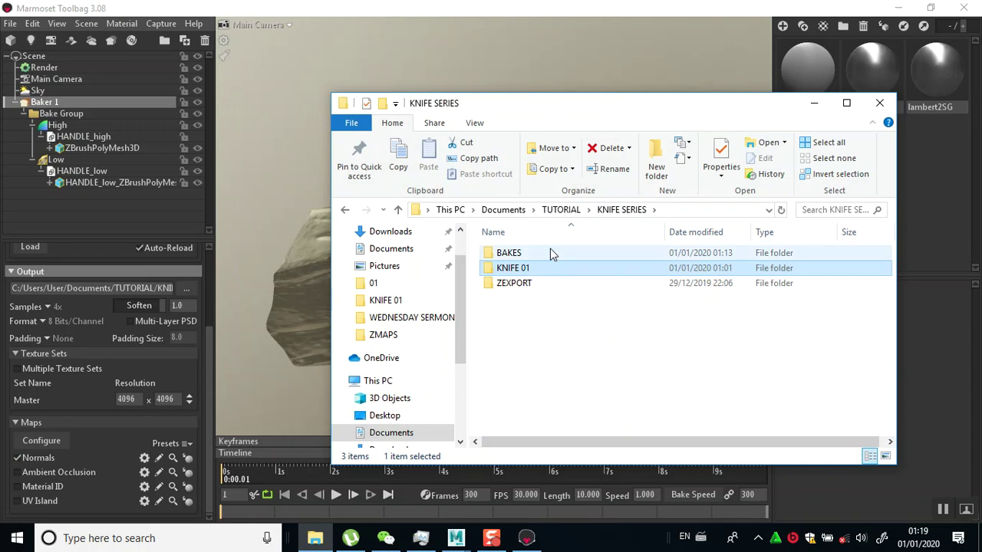
{"action": "double_click", "coordinate": [550, 252]}
{"action": "double_click", "coordinate": [516, 253]}
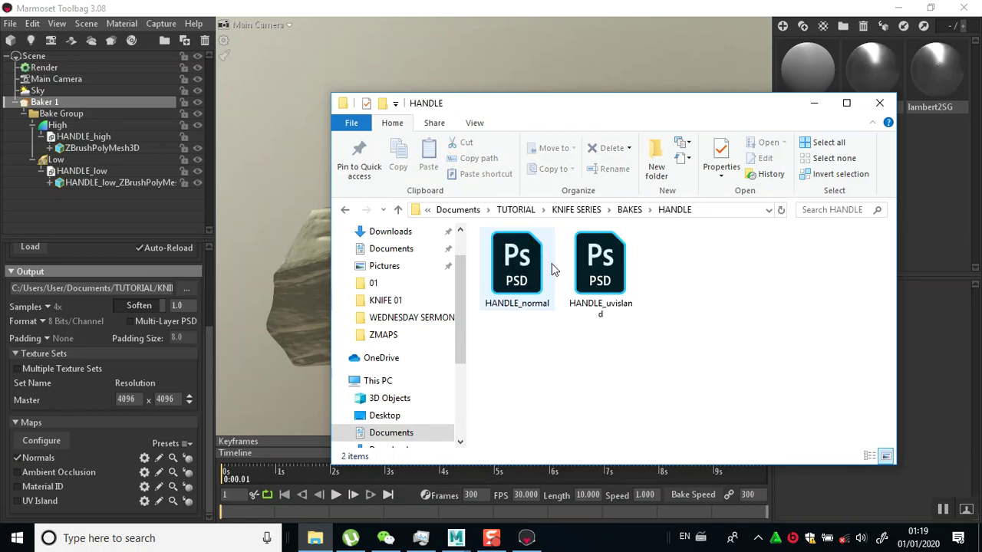
{"action": "left_click", "coordinate": [526, 286]}
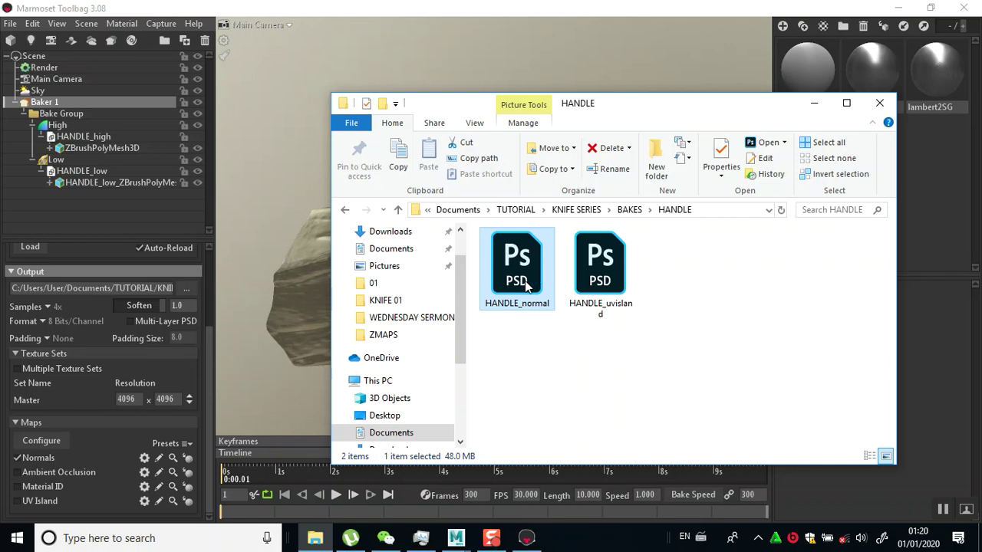
{"action": "left_click", "coordinate": [811, 103]}
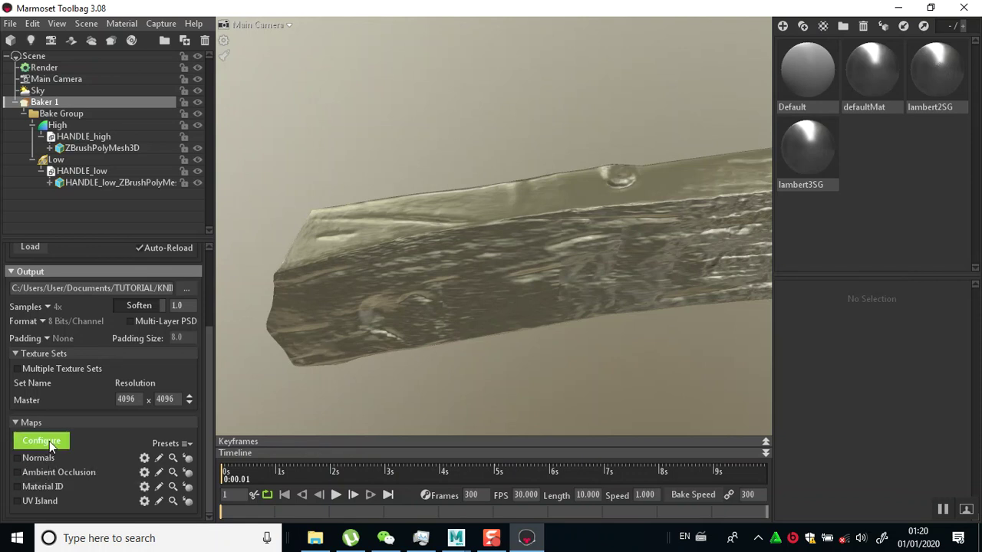
Add a Height map to Baker 1's map list and set the output format to 16 Bits/Channel.
{"action": "left_click", "coordinate": [49, 441]}
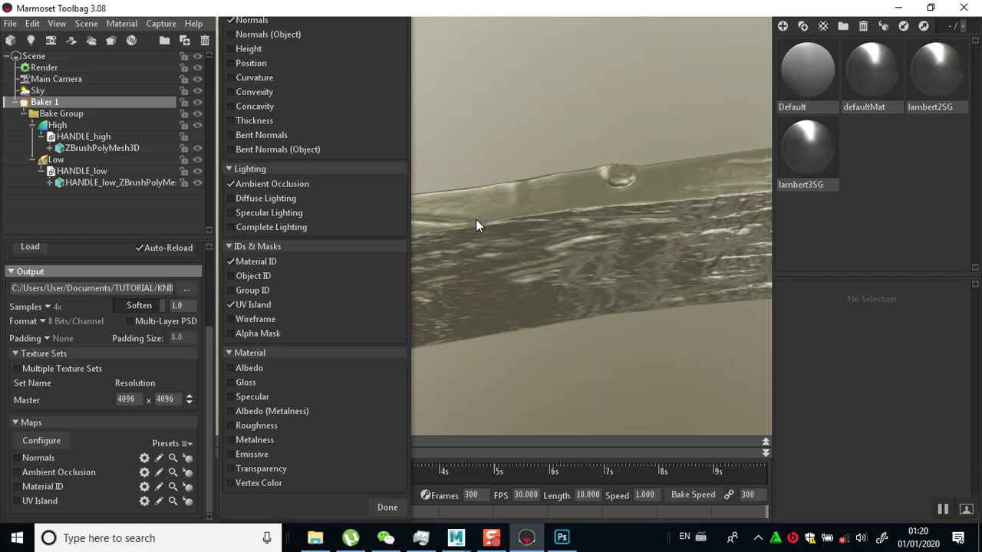
{"action": "left_click", "coordinate": [236, 48]}
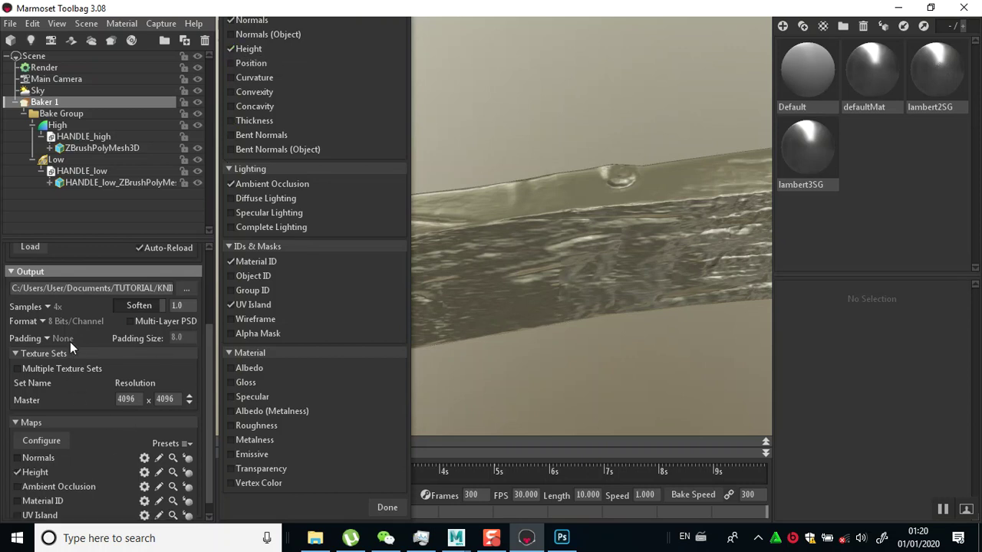
{"action": "left_click", "coordinate": [44, 322]}
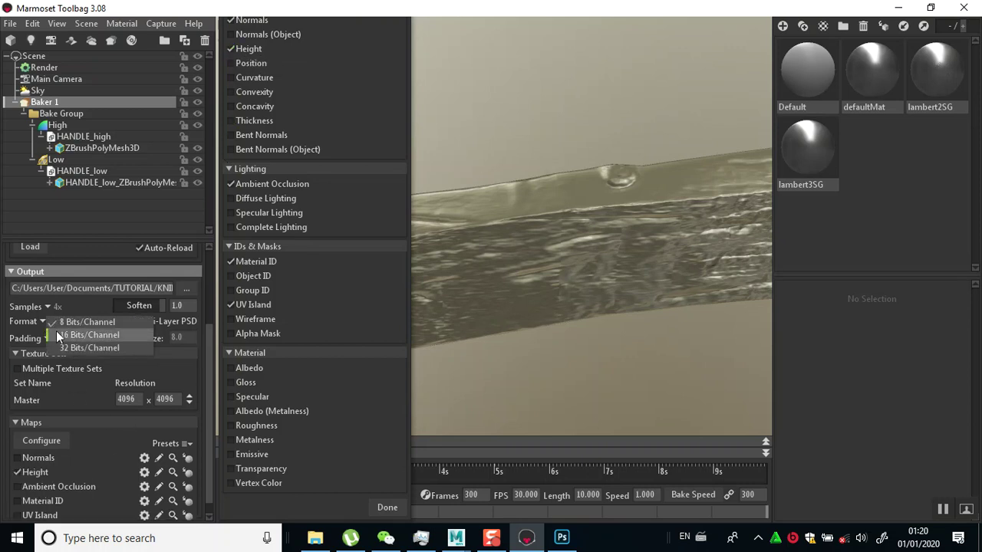
{"action": "left_click", "coordinate": [68, 339]}
{"action": "left_click", "coordinate": [42, 442]}
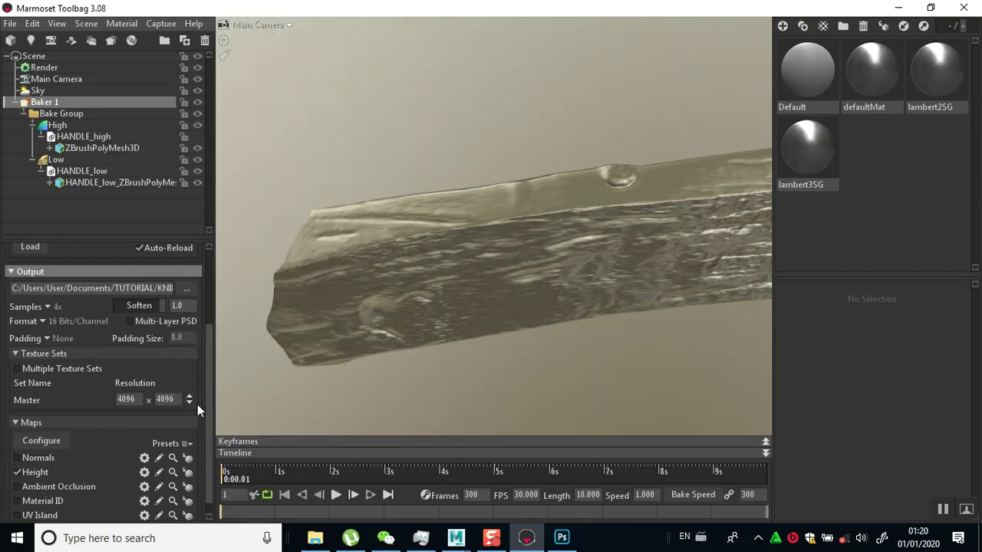
Review Baker 1's output and map settings and bake the handle's height map.
{"action": "scroll", "coordinate": [153, 371], "scroll_direction": "up", "scroll_amount": 5}
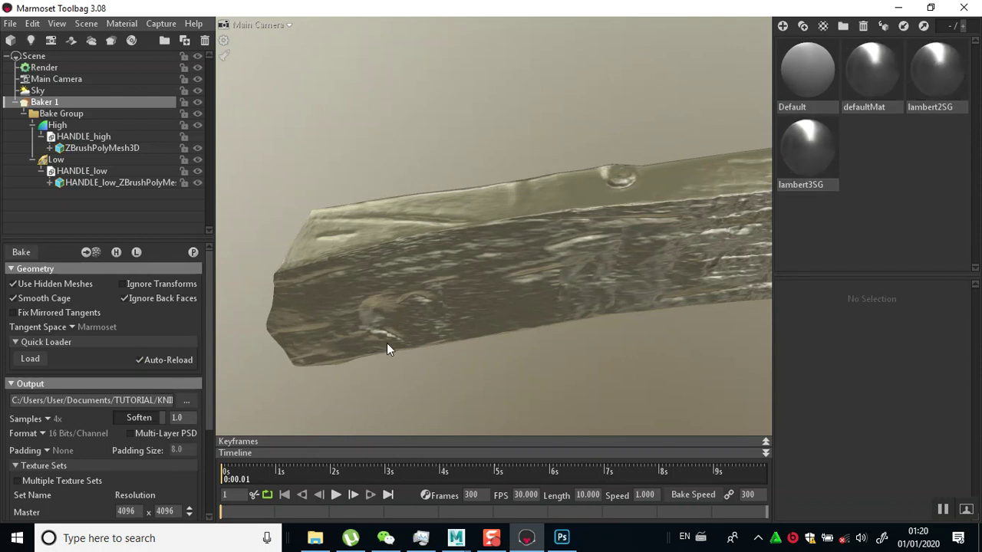
{"action": "scroll", "coordinate": [99, 450], "scroll_direction": "down", "scroll_amount": 5}
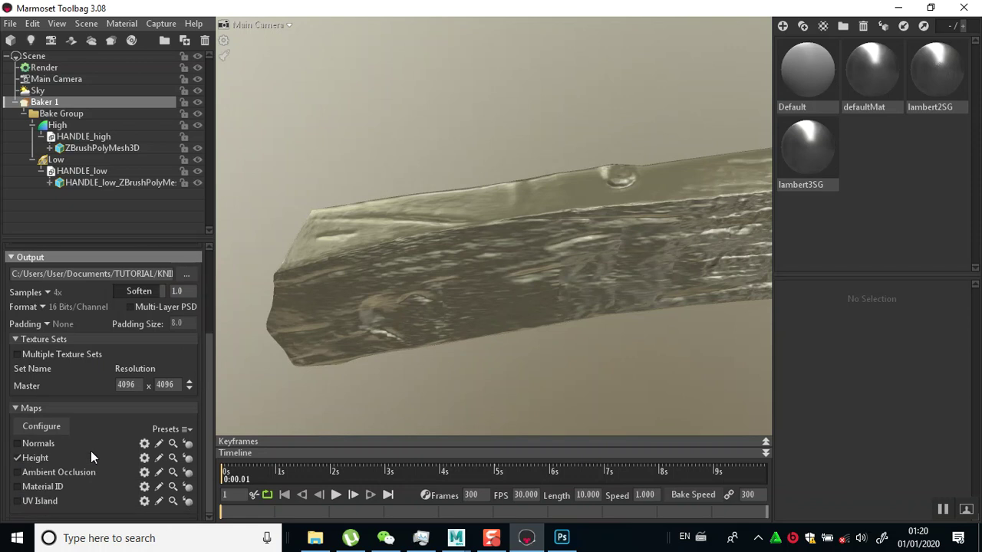
{"action": "scroll", "coordinate": [107, 420], "scroll_direction": "up", "scroll_amount": 5}
{"action": "scroll", "coordinate": [120, 372], "scroll_direction": "down", "scroll_amount": 1}
{"action": "scroll", "coordinate": [120, 371], "scroll_direction": "up", "scroll_amount": 1}
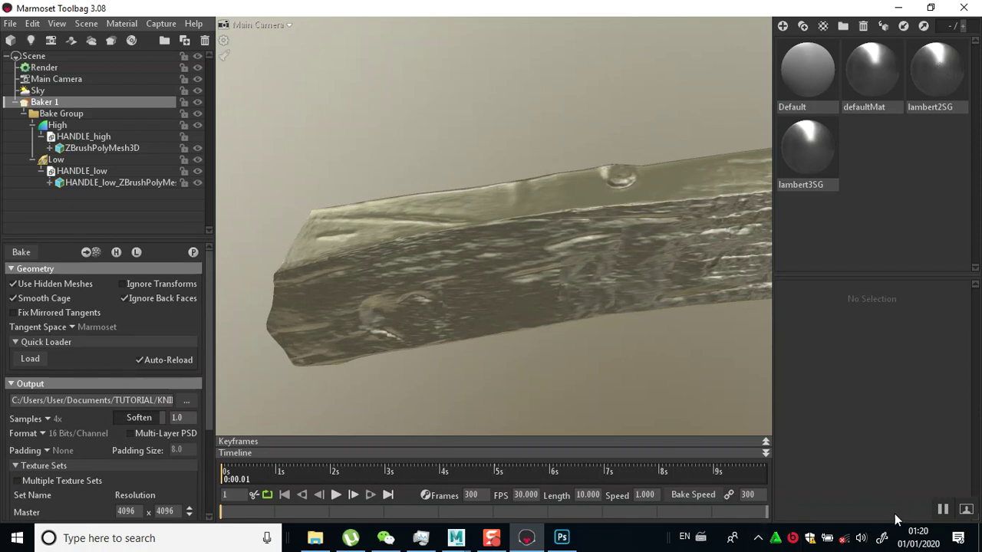
{"action": "left_click", "coordinate": [21, 253]}
Select the low-poly handle mesh and examine the baked result and its material from near and far.
{"action": "left_click_drag", "start_coordinate": [515, 348], "coordinate": [455, 207]}
{"action": "left_click", "coordinate": [478, 256]}
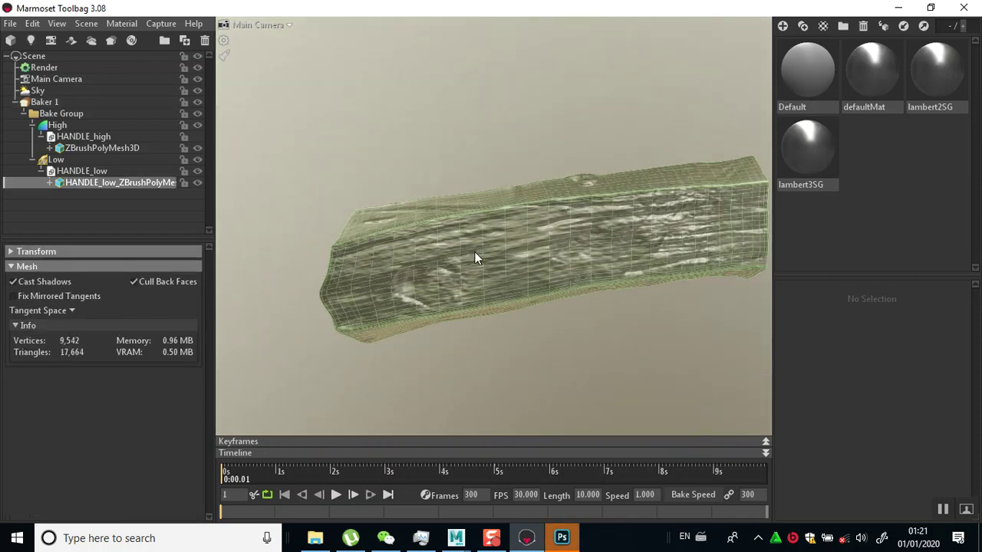
{"action": "scroll", "coordinate": [440, 328], "scroll_direction": "down", "scroll_amount": 6}
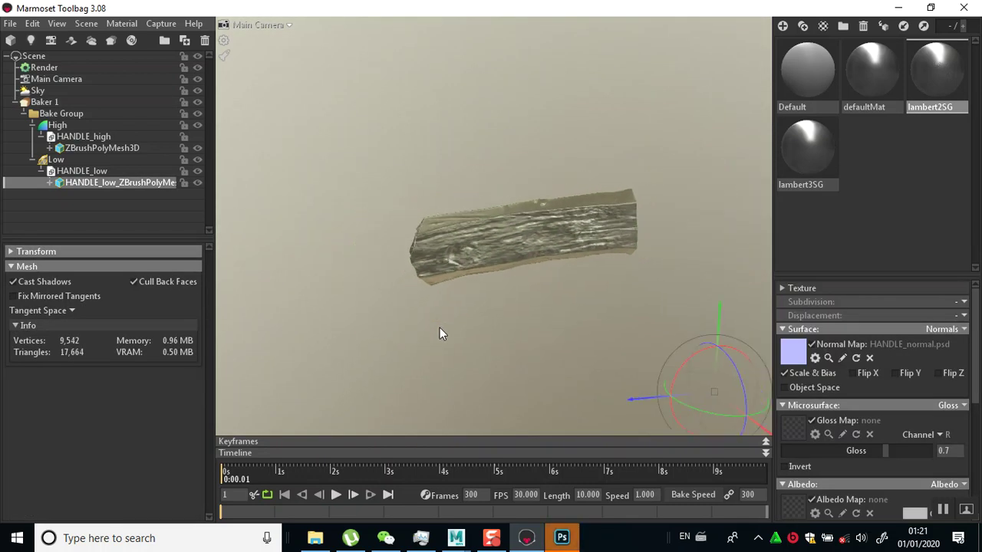
{"action": "left_click_drag", "start_coordinate": [629, 360], "coordinate": [621, 374]}
{"action": "scroll", "coordinate": [621, 373], "scroll_direction": "up", "scroll_amount": 5}
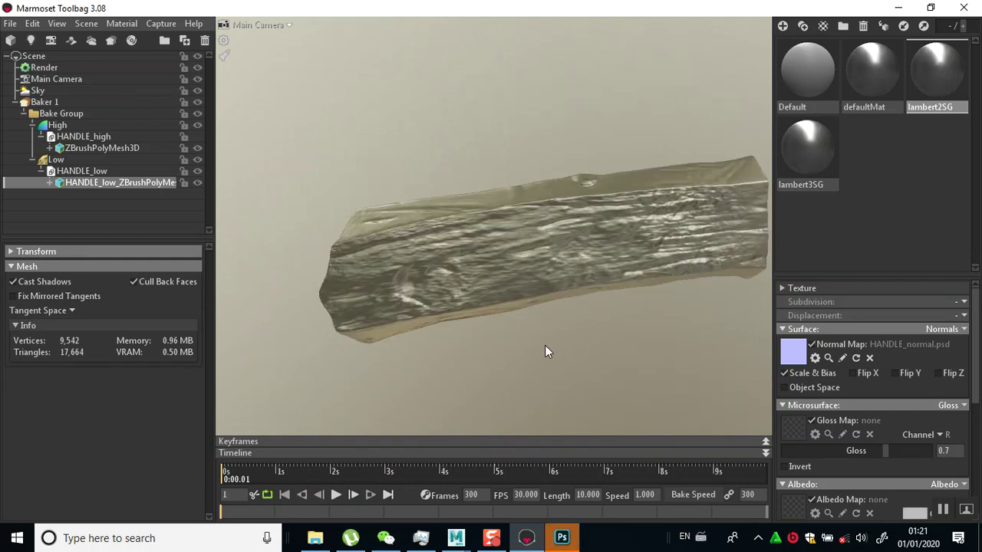
{"action": "scroll", "coordinate": [577, 351], "scroll_direction": "down", "scroll_amount": 5}
{"action": "middle_click_drag", "start_coordinate": [590, 368], "coordinate": [513, 385]}
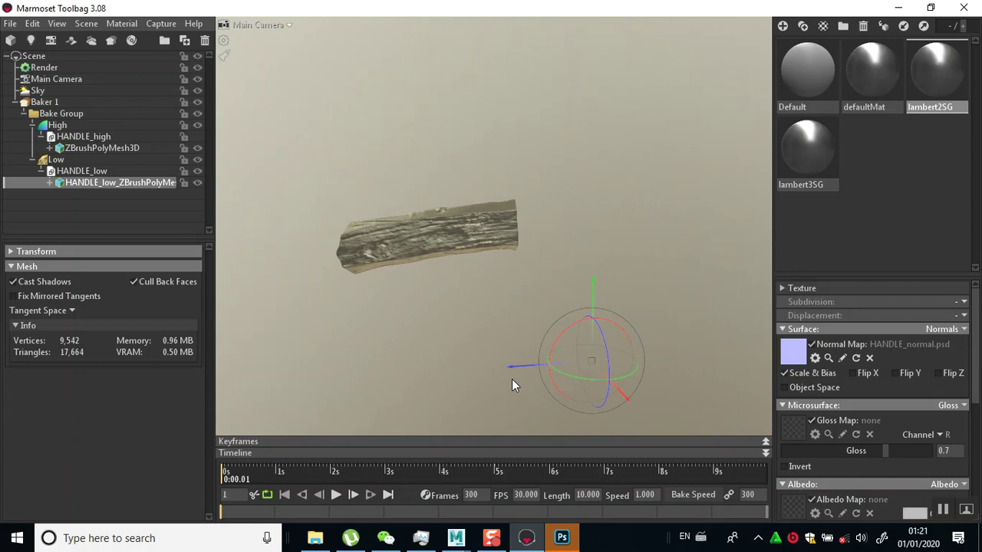
Deselect the low-poly handle mesh and examine its baked surface from near and far.
{"action": "left_click", "coordinate": [197, 136]}
{"action": "scroll", "coordinate": [529, 291], "scroll_direction": "up", "scroll_amount": 5}
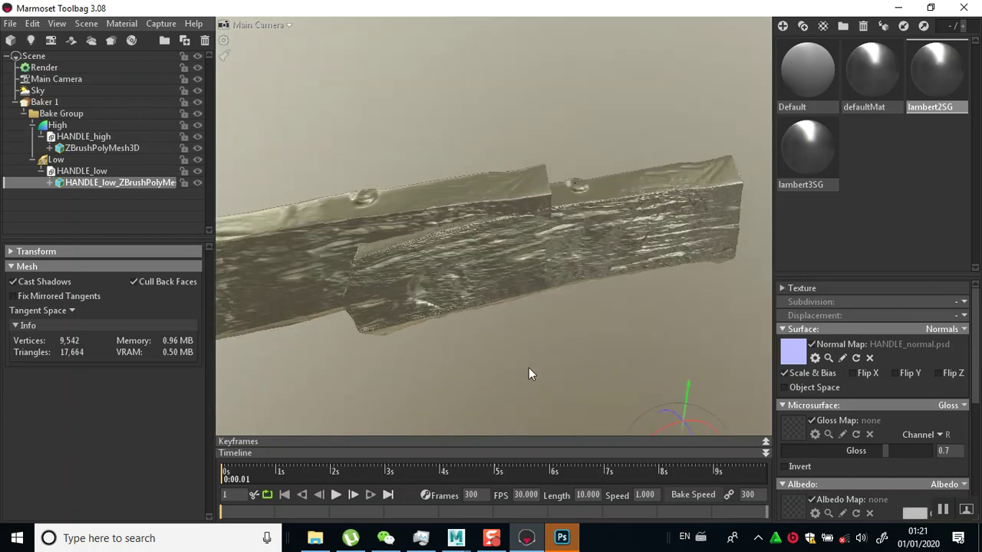
{"action": "left_click", "coordinate": [544, 319]}
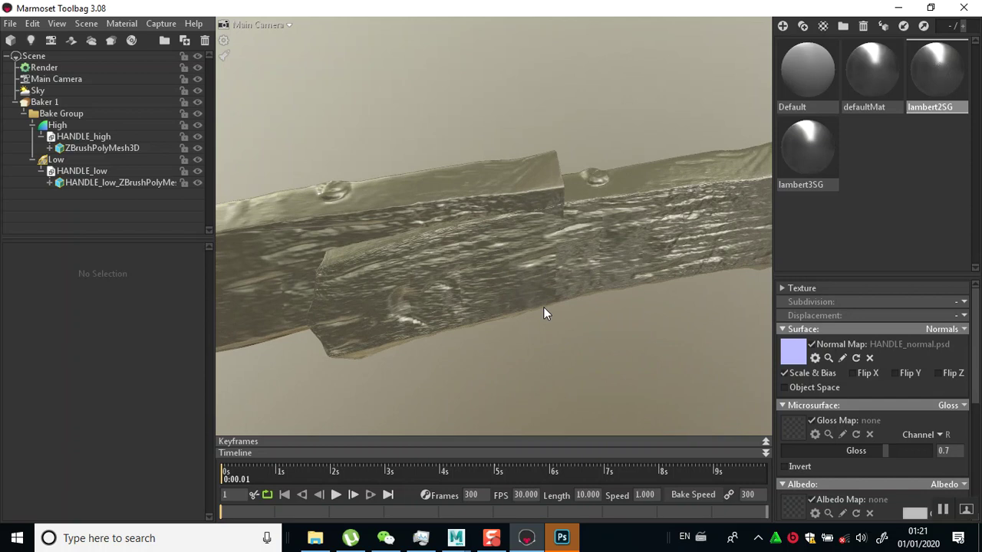
{"action": "scroll", "coordinate": [543, 306], "scroll_direction": "down", "scroll_amount": 5}
{"action": "left_click", "coordinate": [543, 307]}
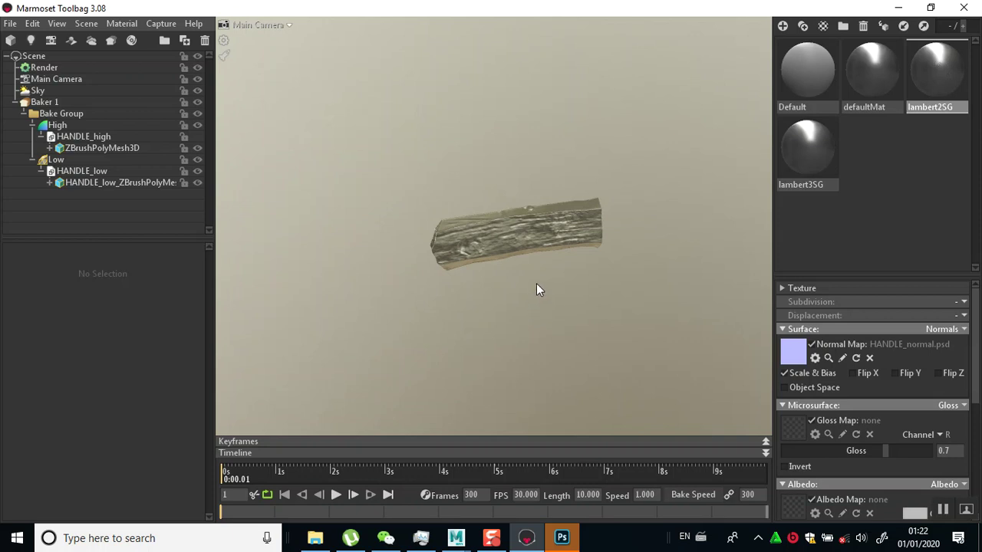
{"action": "scroll", "coordinate": [537, 285], "scroll_direction": "up", "scroll_amount": 5}
{"action": "left_click_drag", "start_coordinate": [492, 384], "coordinate": [490, 344]}
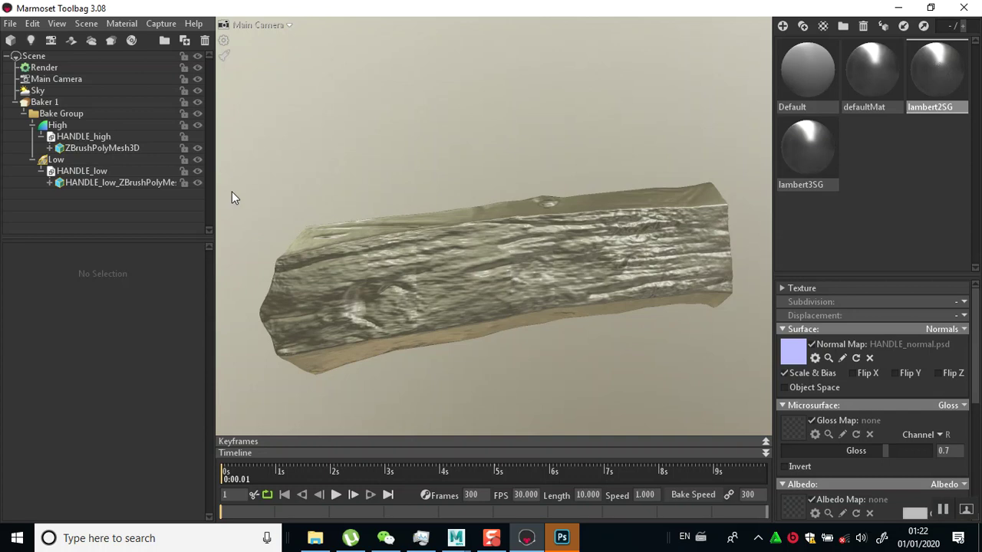
Hide the Low group, show the HANDLE_high mesh, and examine the high-poly wood surface up close.
{"action": "left_click", "coordinate": [198, 162]}
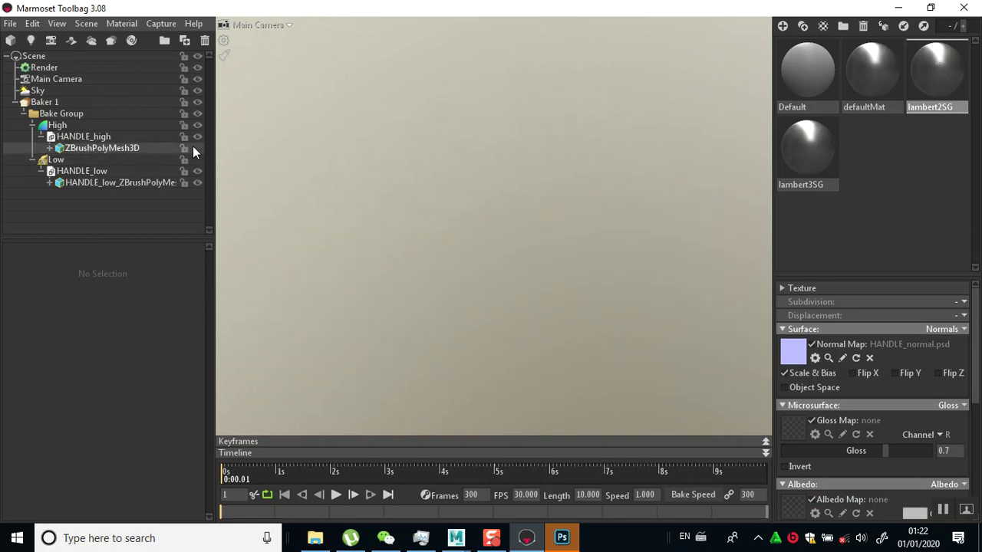
{"action": "left_click", "coordinate": [197, 149]}
{"action": "left_click_drag", "start_coordinate": [525, 281], "coordinate": [480, 236]}
{"action": "left_click_drag", "start_coordinate": [504, 278], "coordinate": [448, 285]}
{"action": "left_click_drag", "start_coordinate": [504, 298], "coordinate": [456, 319]}
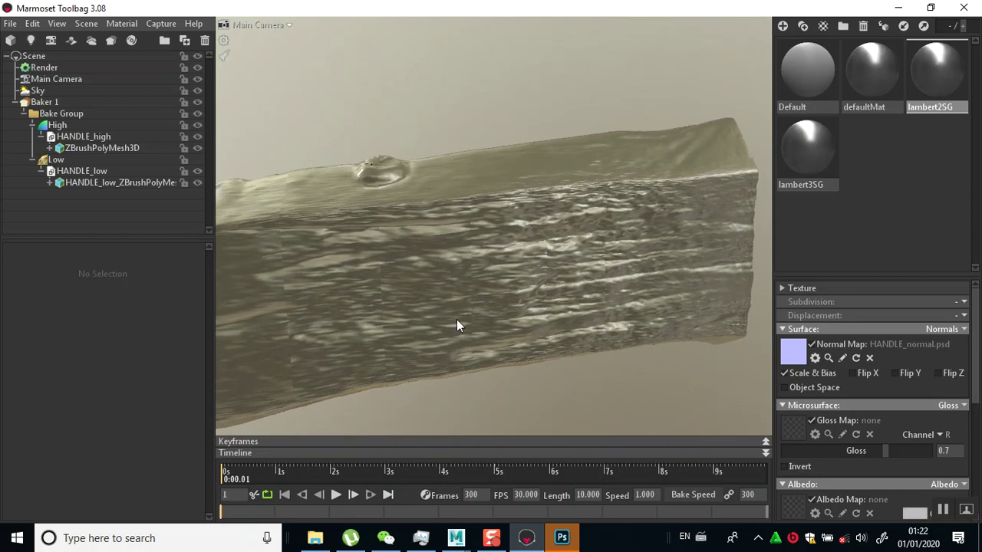
Hide the High group, show the Low group, and examine the baked low-poly handle for comparison.
{"action": "left_click", "coordinate": [197, 126]}
{"action": "left_click", "coordinate": [199, 159]}
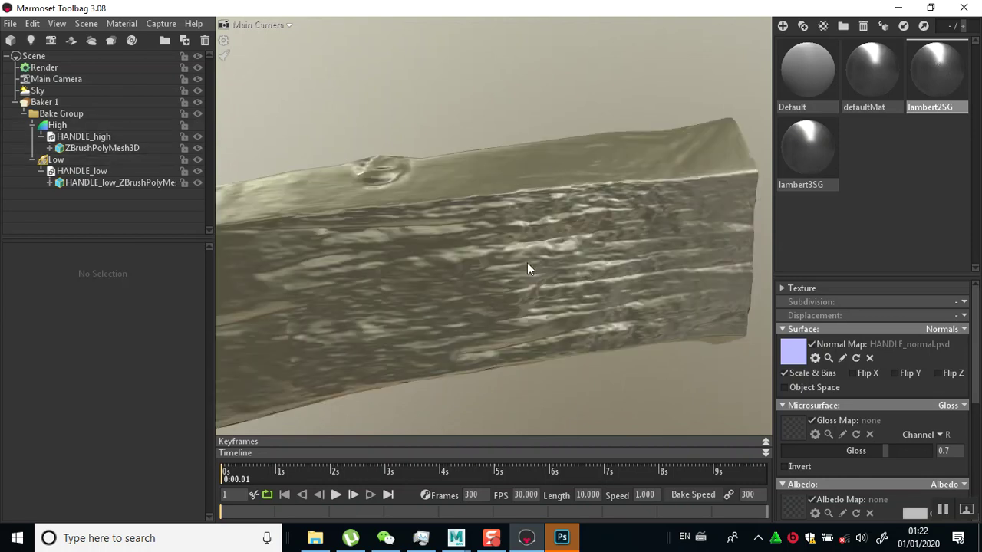
{"action": "left_click_drag", "start_coordinate": [520, 289], "coordinate": [515, 324]}
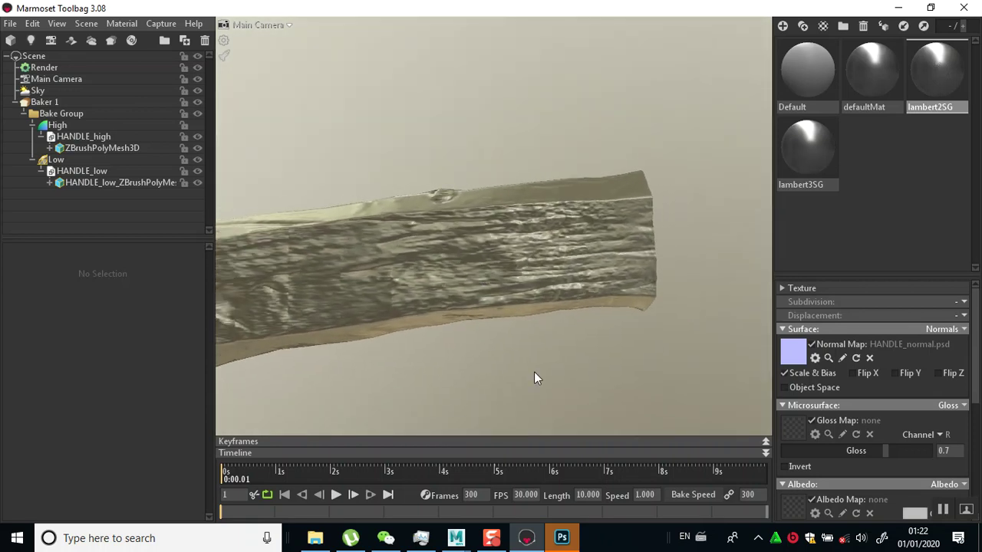
Switch to Photoshop, bring up the HANDLE_normal.psd document and unlock its Background layer.
{"action": "left_click", "coordinate": [562, 537]}
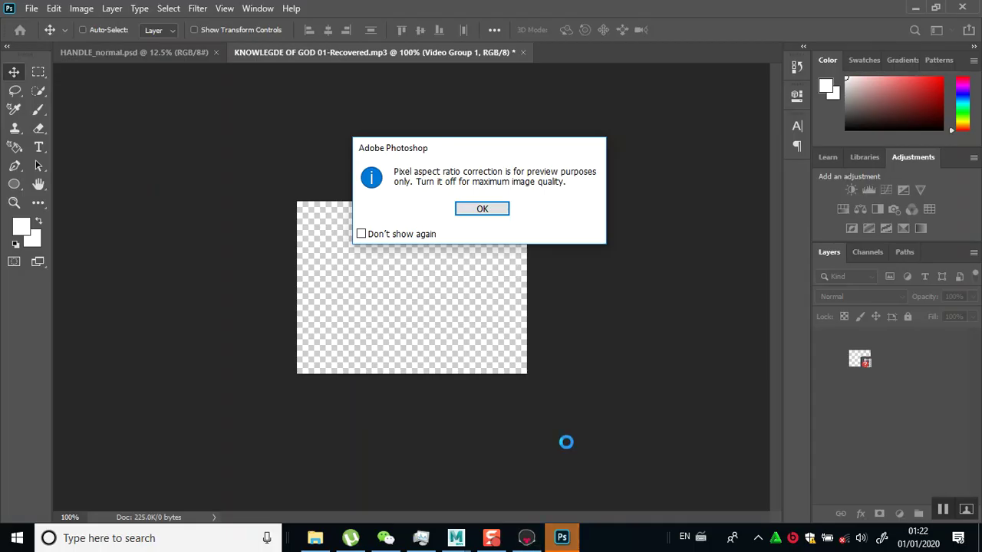
{"action": "left_click", "coordinate": [481, 209]}
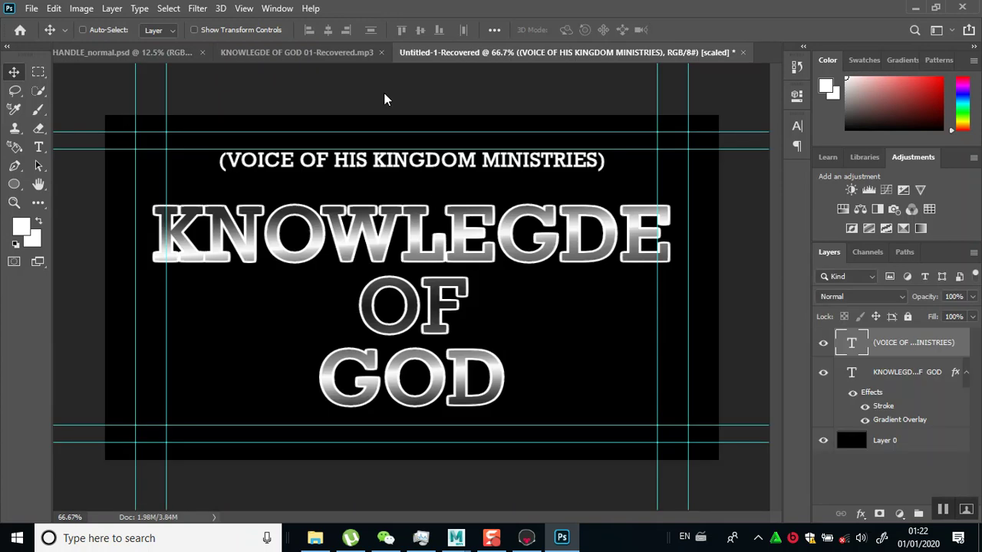
{"action": "left_click", "coordinate": [138, 52]}
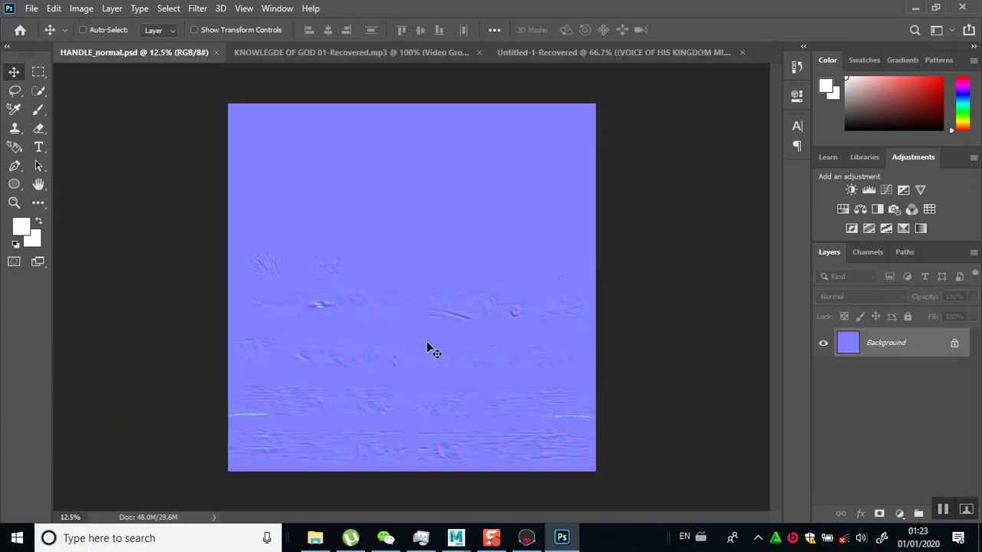
{"action": "left_click", "coordinate": [14, 202]}
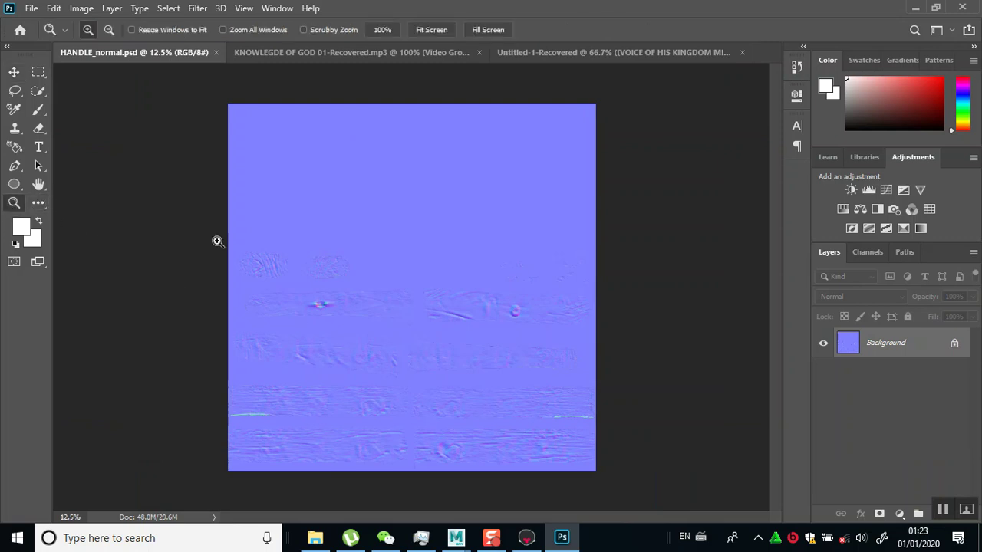
{"action": "left_click", "coordinate": [953, 345]}
Examine the wood-grain strips in the lower part of the normal map, including the green edge line on the second-lowest strip.
{"action": "left_click_drag", "start_coordinate": [218, 244], "coordinate": [637, 468]}
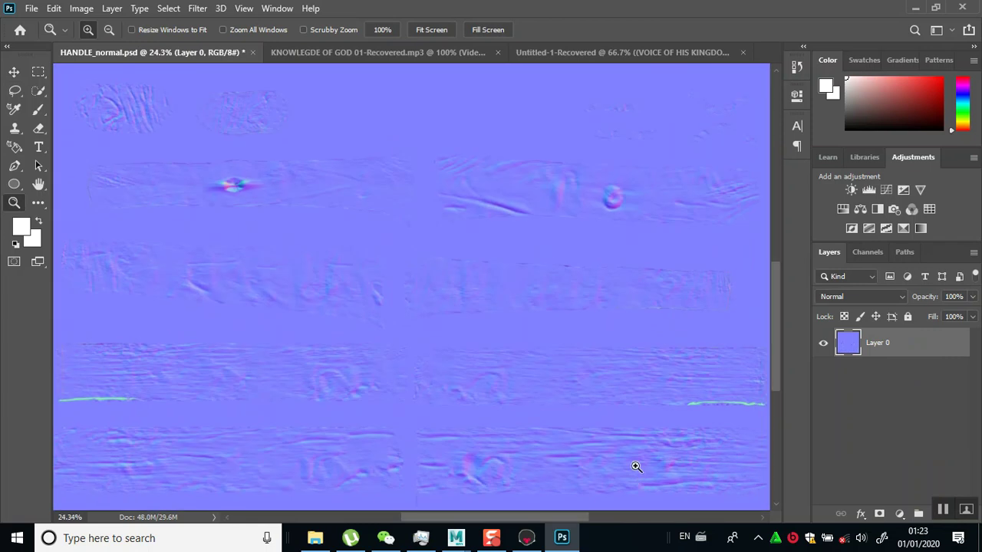
{"action": "scroll", "coordinate": [530, 373], "scroll_direction": "down", "scroll_amount": 2}
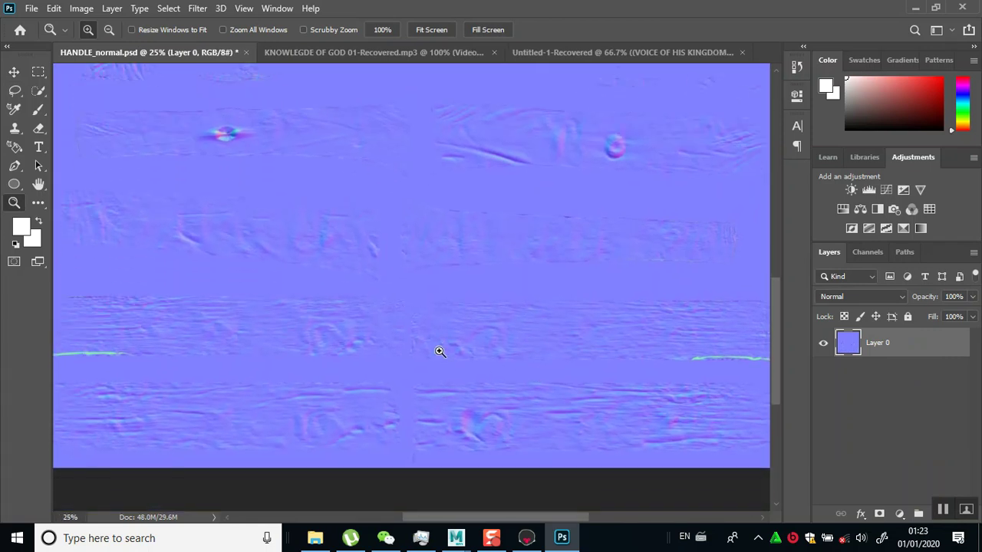
{"action": "scroll", "coordinate": [432, 361], "scroll_direction": "left", "scroll_amount": 5}
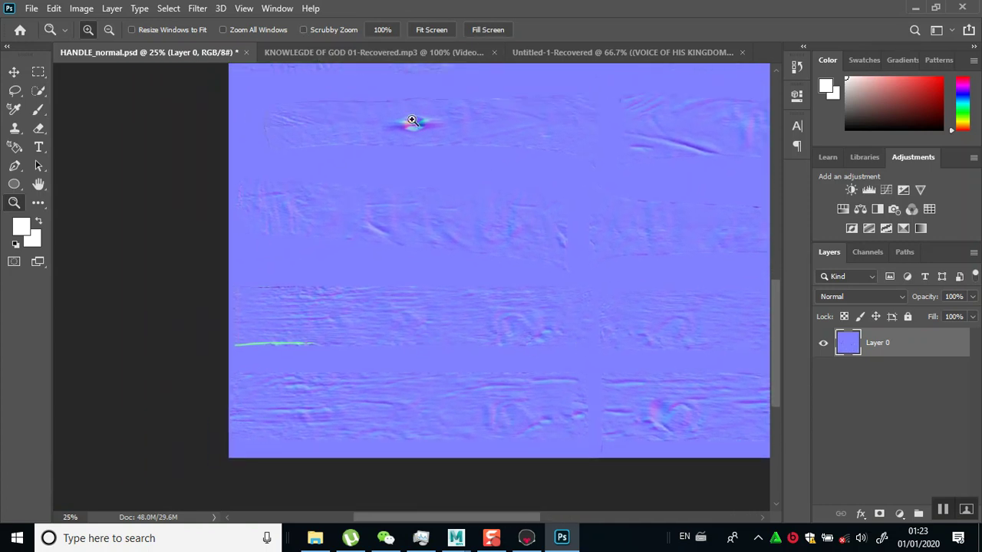
{"action": "left_click_drag", "start_coordinate": [190, 254], "coordinate": [379, 102]}
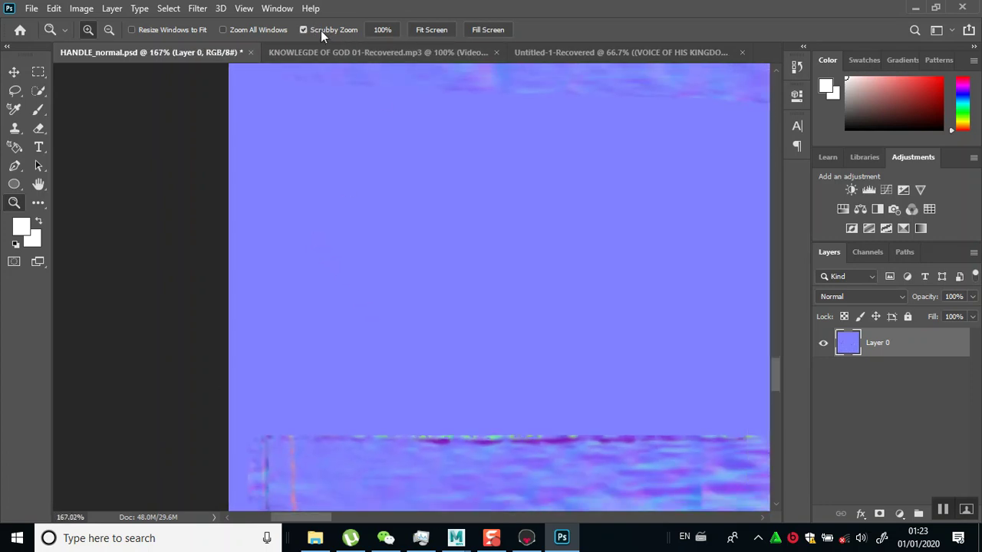
{"action": "left_click_drag", "start_coordinate": [509, 419], "coordinate": [506, 337]}
{"action": "scroll", "coordinate": [506, 337], "scroll_direction": "down", "scroll_amount": 10}
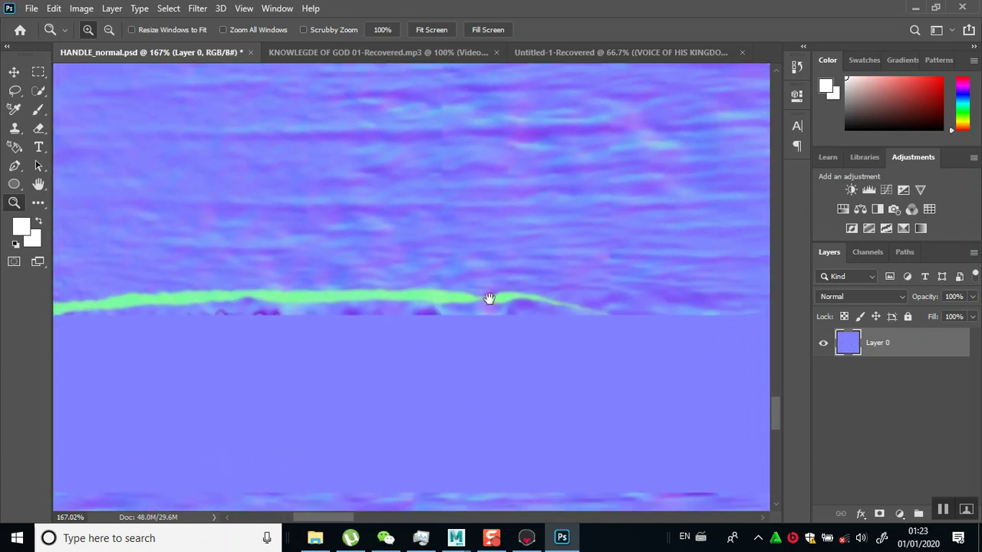
{"action": "scroll", "coordinate": [489, 296], "scroll_direction": "right", "scroll_amount": 3}
{"action": "scroll", "coordinate": [616, 340], "scroll_direction": "down", "scroll_amount": 5}
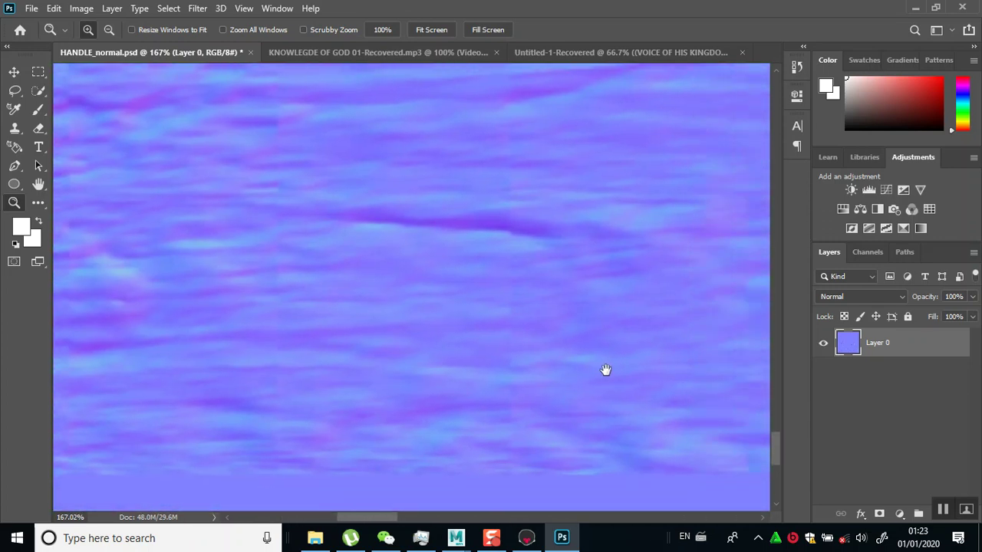
Examine the lowest wood-grain strip in the normal map's left half at high magnification, between its upper and lower edges.
{"action": "scroll", "coordinate": [469, 368], "scroll_direction": "right", "scroll_amount": 3}
{"action": "scroll", "coordinate": [594, 368], "scroll_direction": "up", "scroll_amount": 4}
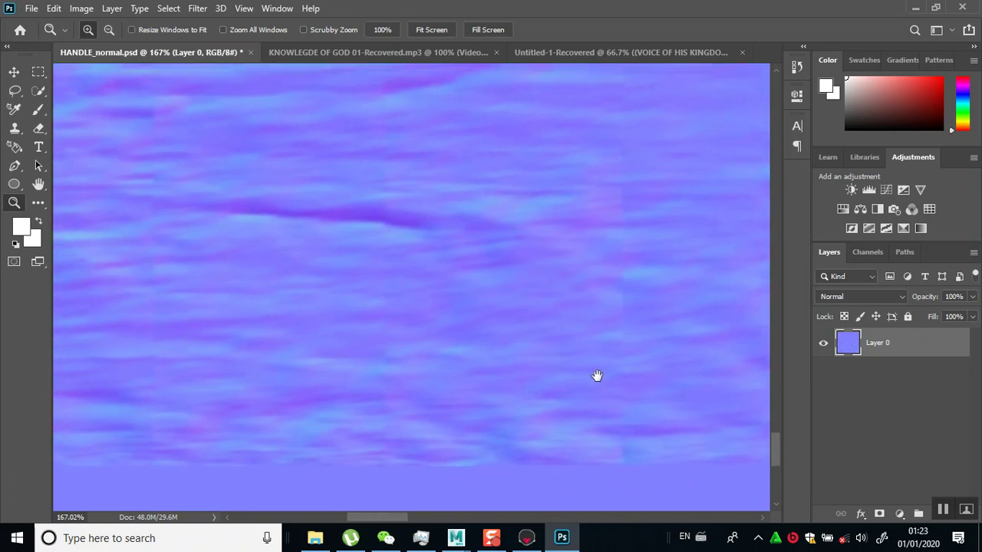
{"action": "scroll", "coordinate": [609, 385], "scroll_direction": "left", "scroll_amount": 3}
{"action": "scroll", "coordinate": [591, 414], "scroll_direction": "up", "scroll_amount": 5}
{"action": "scroll", "coordinate": [591, 446], "scroll_direction": "up", "scroll_amount": 2}
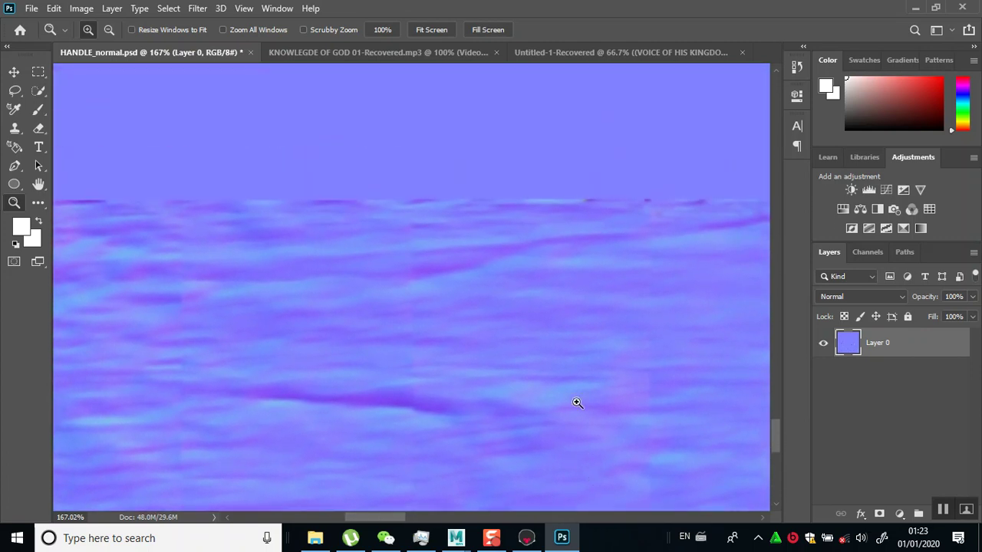
{"action": "scroll", "coordinate": [624, 403], "scroll_direction": "down", "scroll_amount": 1}
{"action": "scroll", "coordinate": [612, 382], "scroll_direction": "down", "scroll_amount": 5}
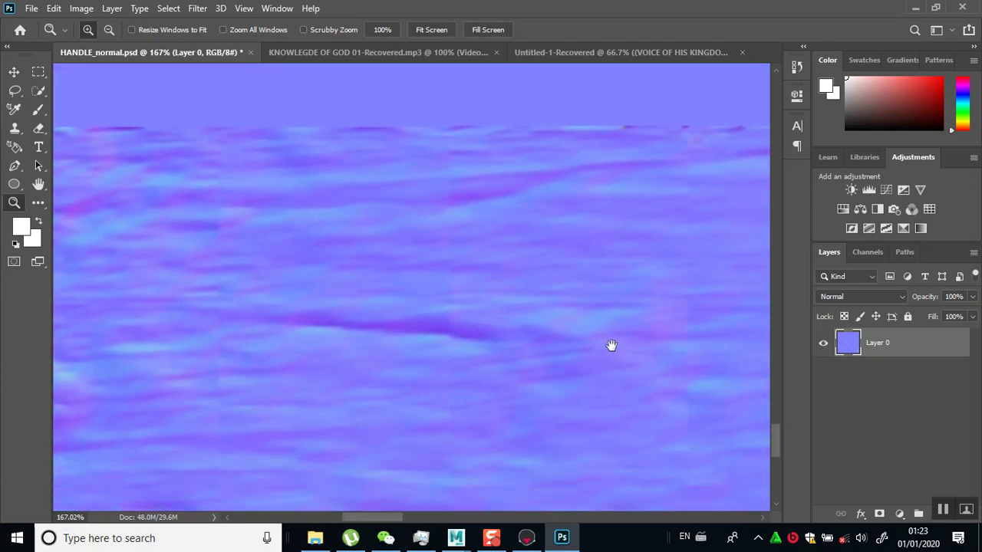
{"action": "scroll", "coordinate": [602, 419], "scroll_direction": "up", "scroll_amount": 5}
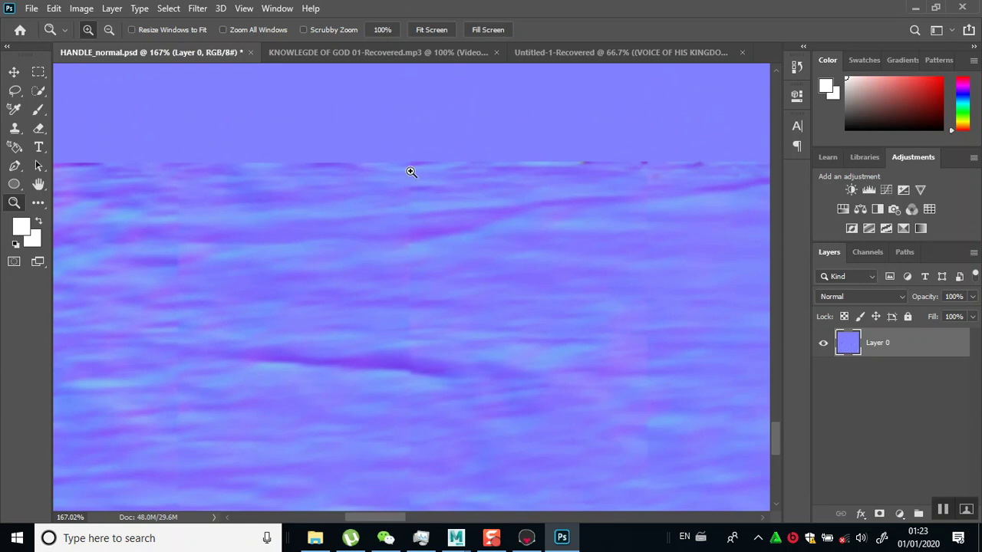
{"action": "scroll", "coordinate": [442, 343], "scroll_direction": "down", "scroll_amount": 5}
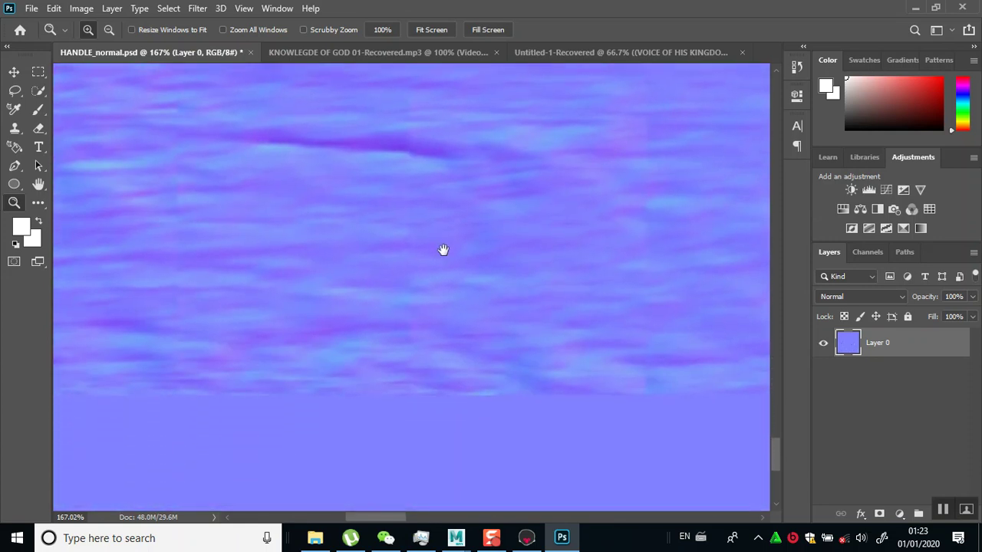
{"action": "scroll", "coordinate": [434, 276], "scroll_direction": "up", "scroll_amount": 5}
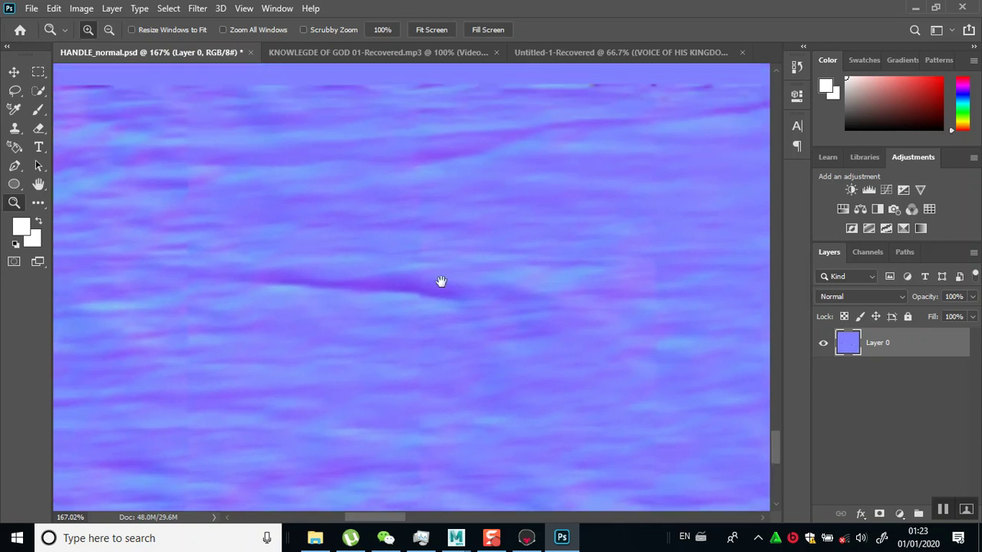
{"action": "scroll", "coordinate": [437, 329], "scroll_direction": "down", "scroll_amount": 1}
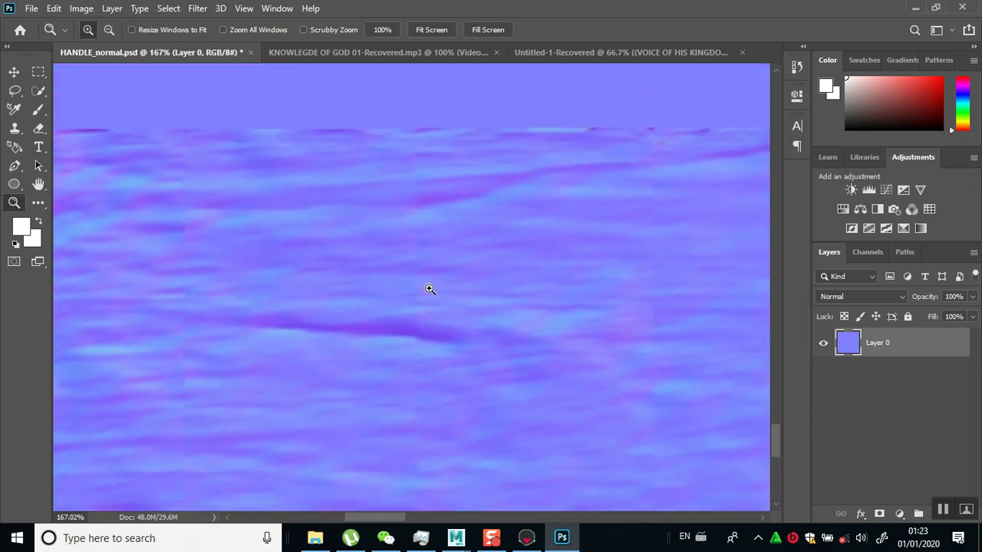
{"action": "scroll", "coordinate": [435, 297], "scroll_direction": "down", "scroll_amount": 5}
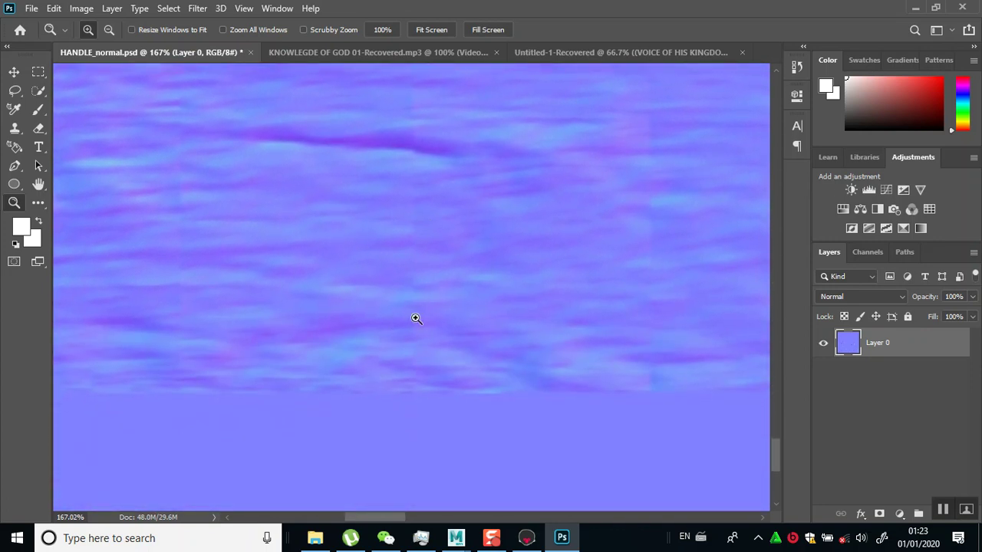
Examine the lowest wood-grain strip across the normal map's middle and right half, including the area around the large knot.
{"action": "scroll", "coordinate": [324, 353], "scroll_direction": "right", "scroll_amount": 10}
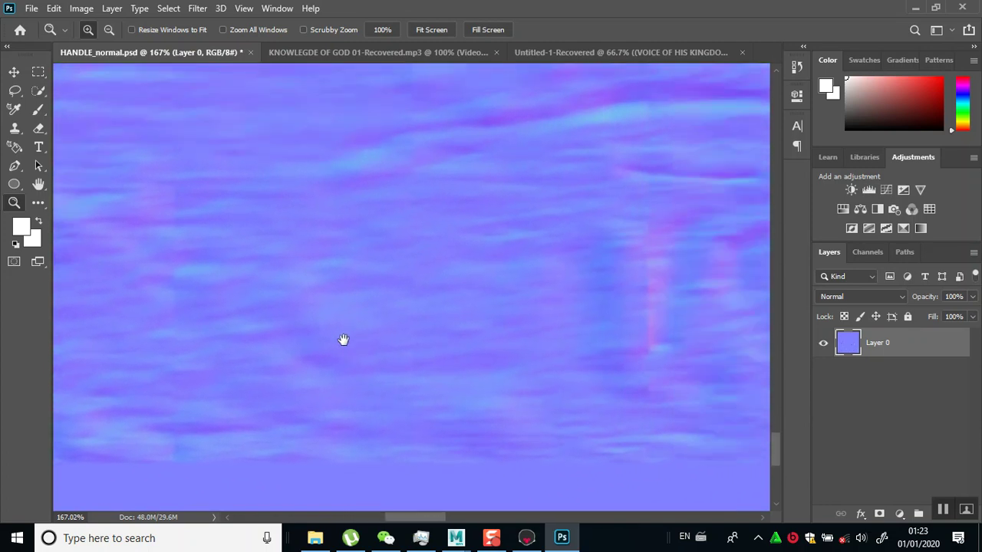
{"action": "scroll", "coordinate": [423, 353], "scroll_direction": "right", "scroll_amount": 10}
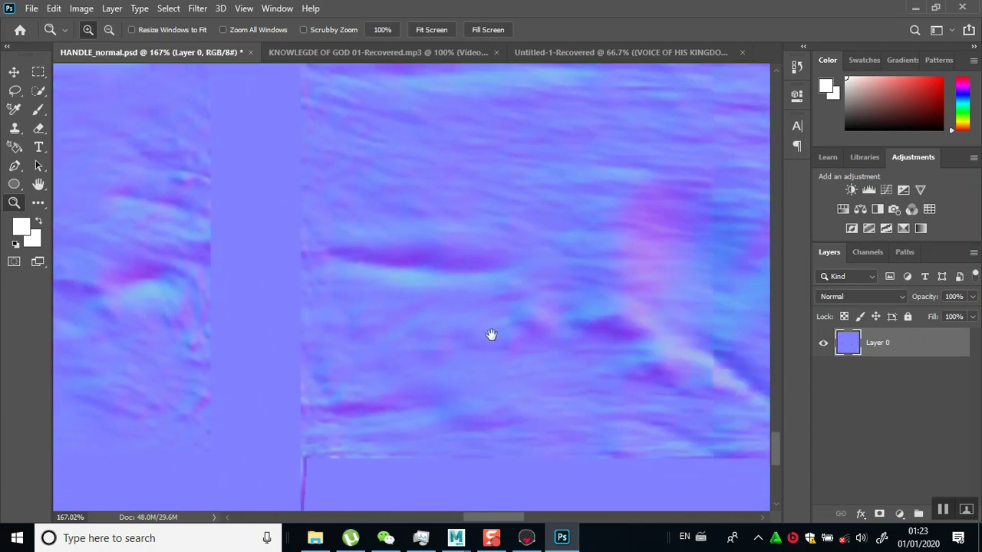
{"action": "scroll", "coordinate": [393, 342], "scroll_direction": "right", "scroll_amount": 3}
{"action": "scroll", "coordinate": [352, 114], "scroll_direction": "up", "scroll_amount": 2}
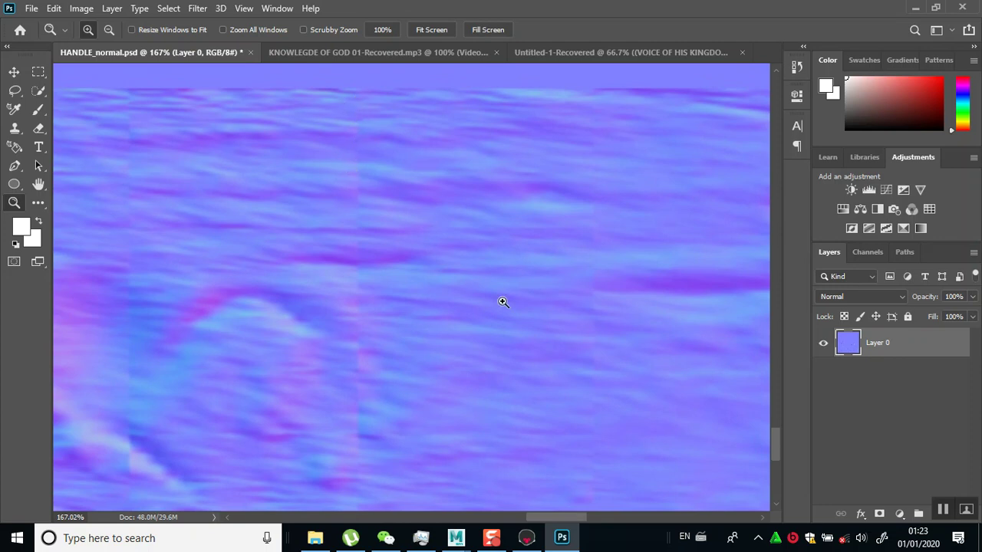
{"action": "scroll", "coordinate": [394, 270], "scroll_direction": "down", "scroll_amount": 3}
{"action": "scroll", "coordinate": [469, 261], "scroll_direction": "right", "scroll_amount": 5}
{"action": "left_click_drag", "start_coordinate": [434, 252], "coordinate": [437, 268]}
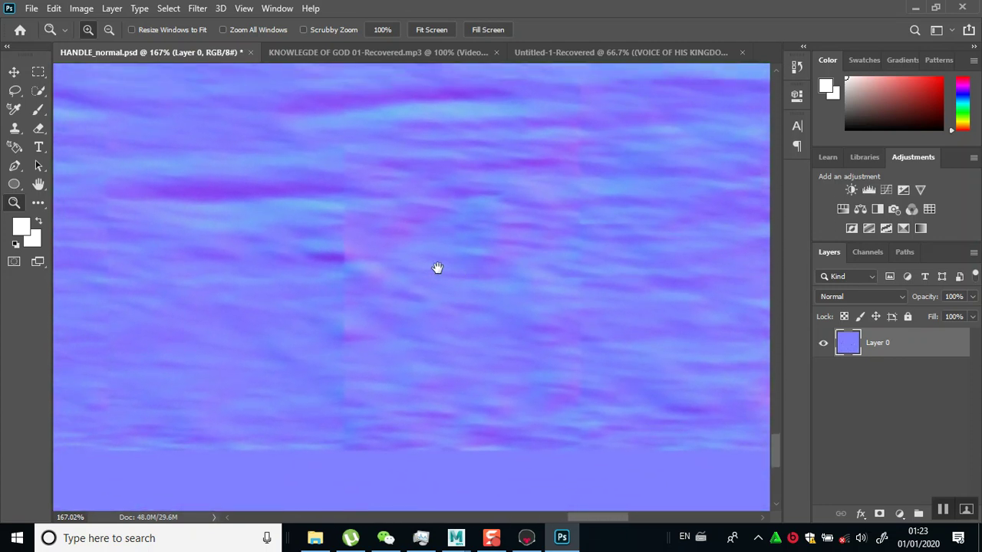
{"action": "scroll", "coordinate": [462, 292], "scroll_direction": "left", "scroll_amount": 10}
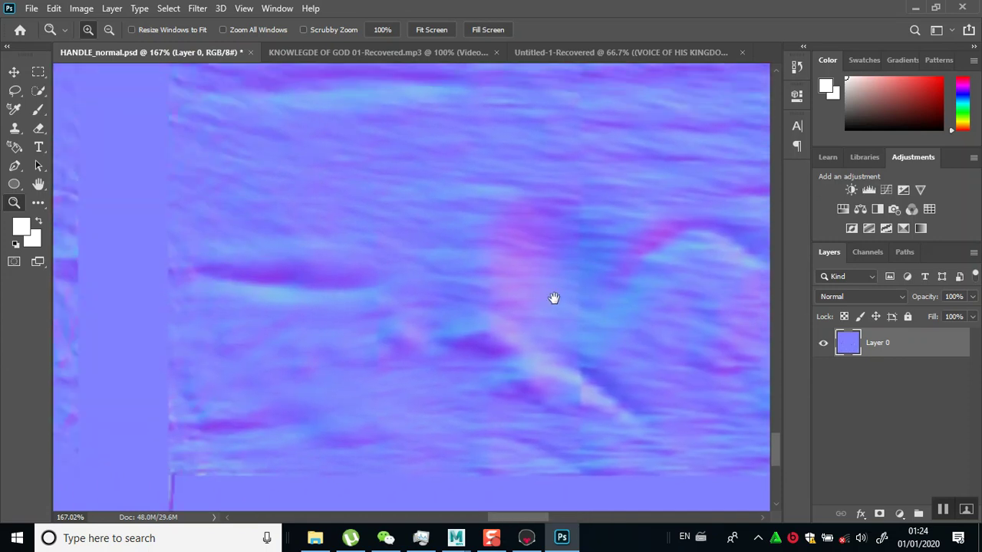
{"action": "scroll", "coordinate": [512, 277], "scroll_direction": "left", "scroll_amount": 8}
{"action": "scroll", "coordinate": [514, 279], "scroll_direction": "up", "scroll_amount": 3}
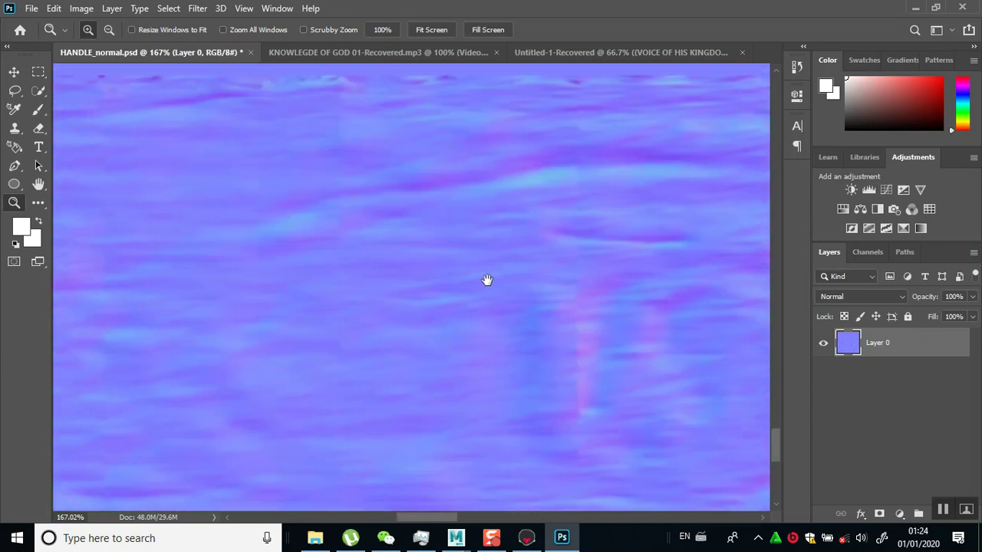
{"action": "left_click_drag", "start_coordinate": [522, 347], "coordinate": [365, 309]}
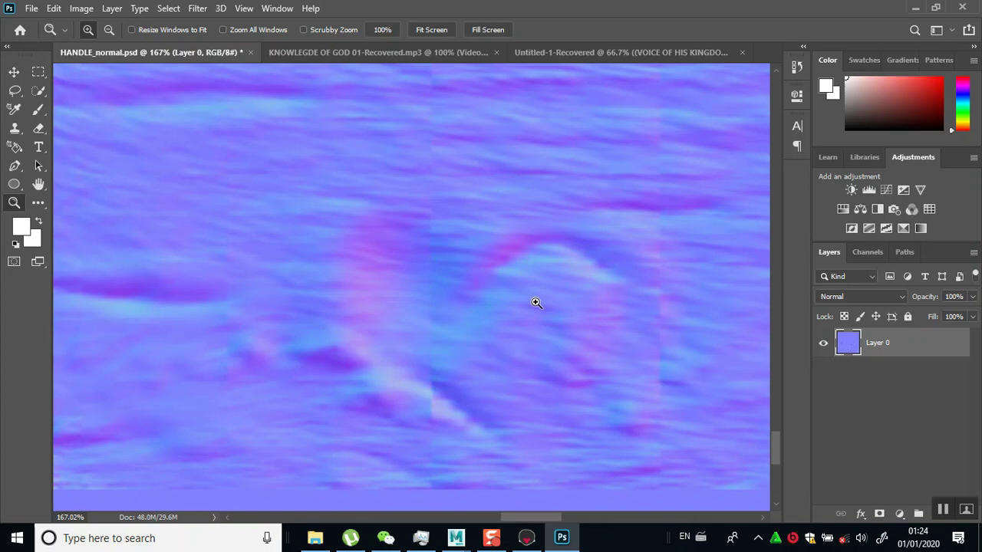
Try to stamp over the vertical seam around the large knot with the Clone Stamp tool, enlarging the brush to 30 px.
{"action": "left_click", "coordinate": [13, 131]}
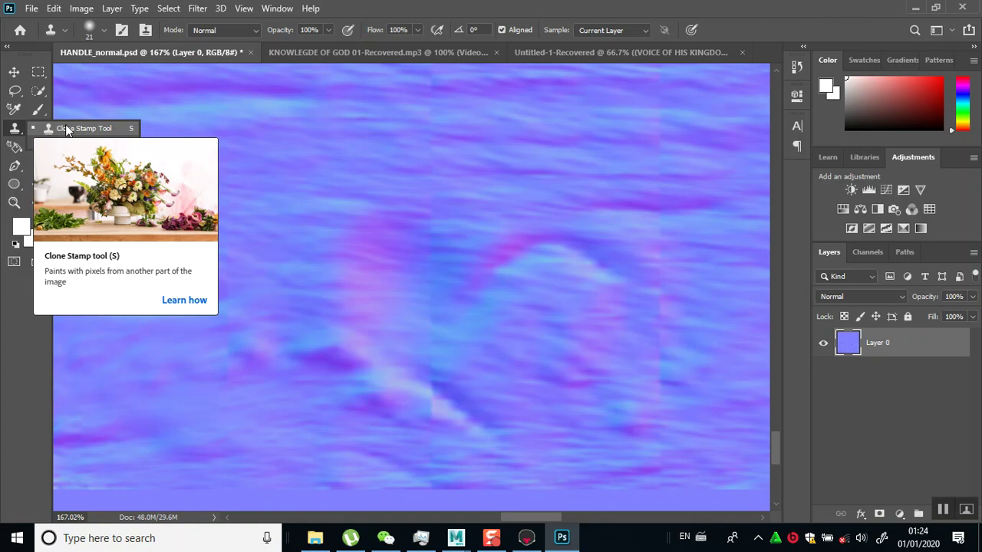
{"action": "left_click", "coordinate": [48, 127]}
{"action": "left_click", "coordinate": [419, 260]}
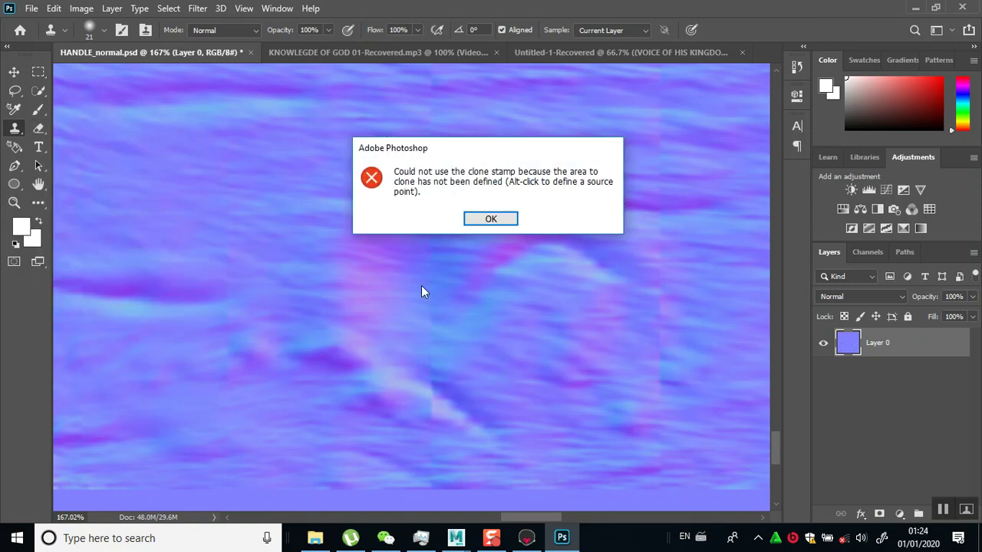
{"action": "left_click", "coordinate": [492, 220]}
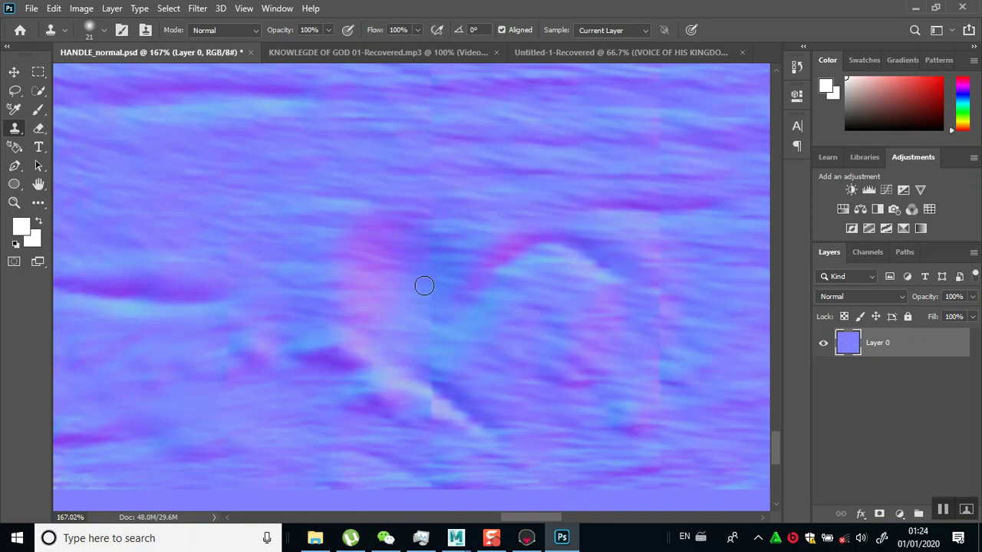
{"action": "key", "text": "bracketright"}
{"action": "key", "text": "bracketright"}
{"action": "scroll", "coordinate": [455, 249], "scroll_direction": "up", "scroll_amount": 5}
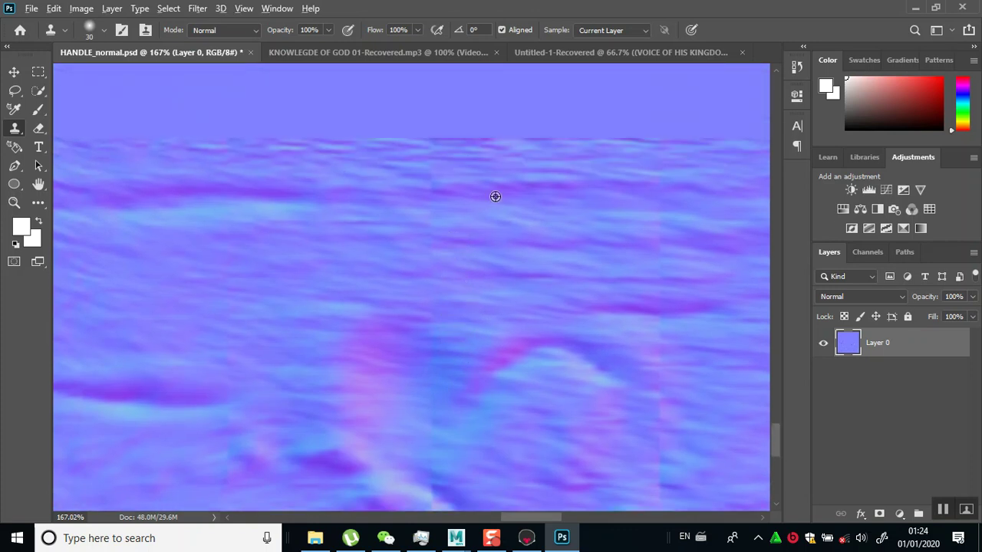
{"action": "left_click", "coordinate": [468, 165]}
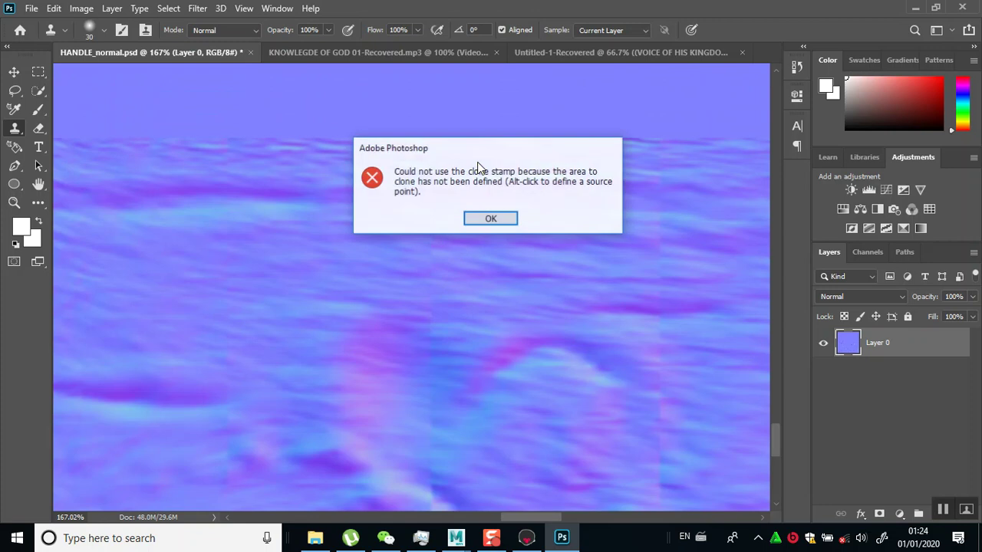
{"action": "left_click", "coordinate": [491, 218]}
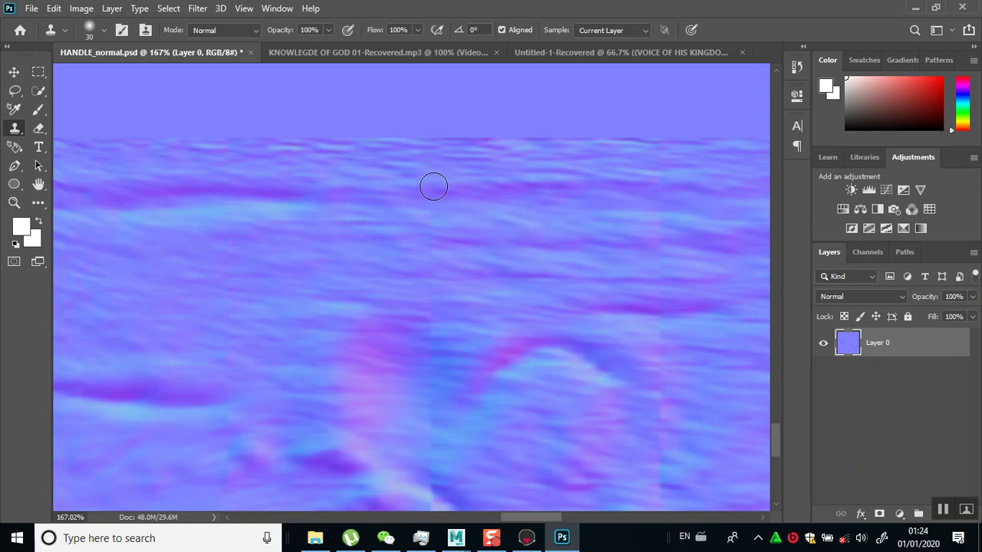
Retouch the vertical seam above the knot using a 35 px Clone Stamp brush and source points in the neighbouring grain.
{"action": "key", "text": "bracketright"}
{"action": "left_click", "coordinate": [464, 207], "text": "alt"}
{"action": "left_click", "coordinate": [461, 235], "text": "alt"}
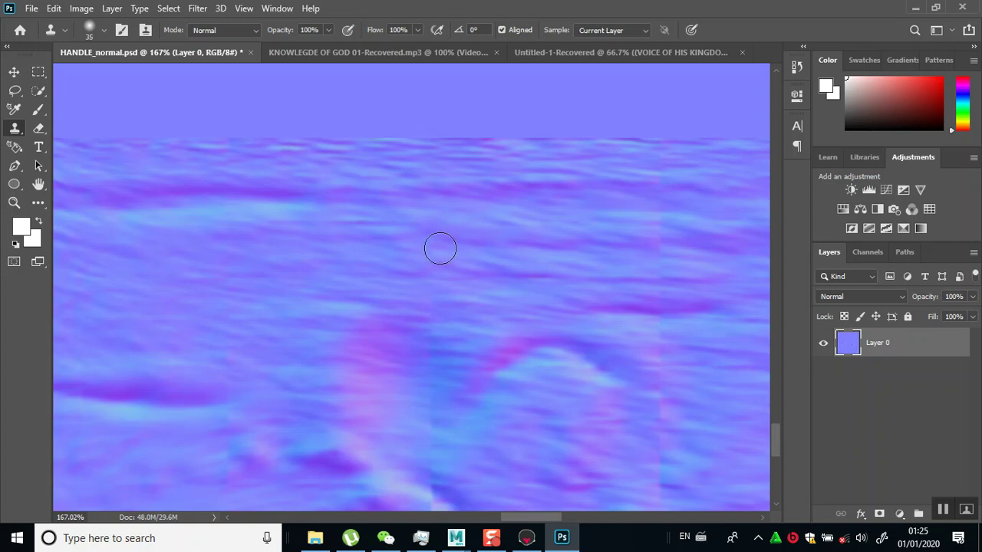
Switch to Marmoset Toolbag and examine the handle's wood-grain seams up close and across the whole side.
{"action": "left_click", "coordinate": [528, 538]}
{"action": "scroll", "coordinate": [537, 304], "scroll_direction": "up", "scroll_amount": 10}
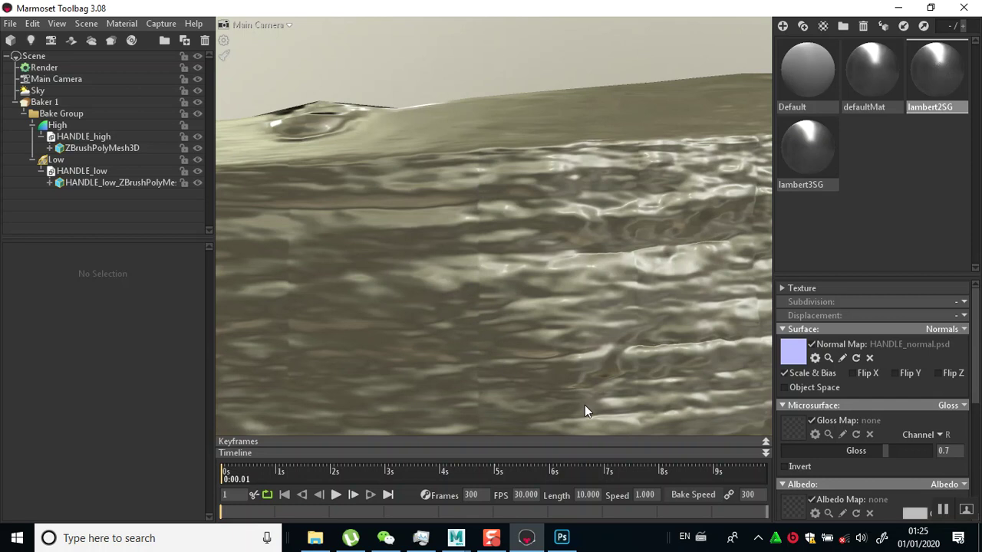
{"action": "scroll", "coordinate": [507, 386], "scroll_direction": "down", "scroll_amount": 8}
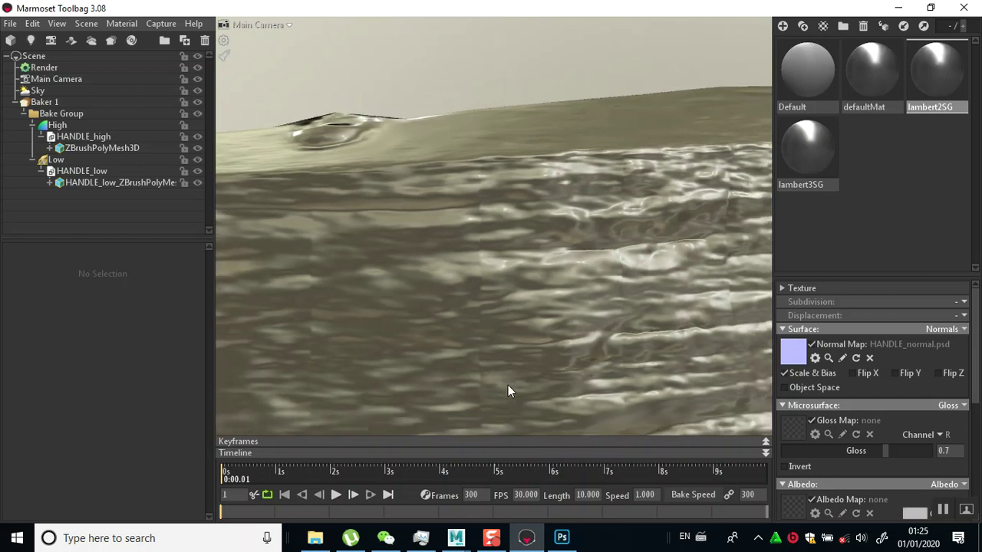
{"action": "scroll", "coordinate": [507, 382], "scroll_direction": "down", "scroll_amount": 3}
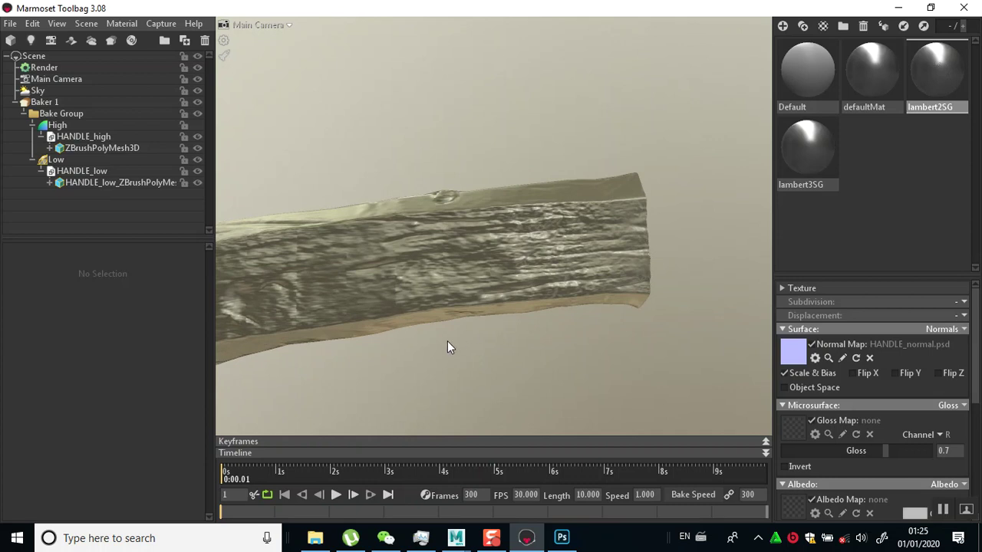
{"action": "left_click_drag", "start_coordinate": [448, 343], "coordinate": [516, 331]}
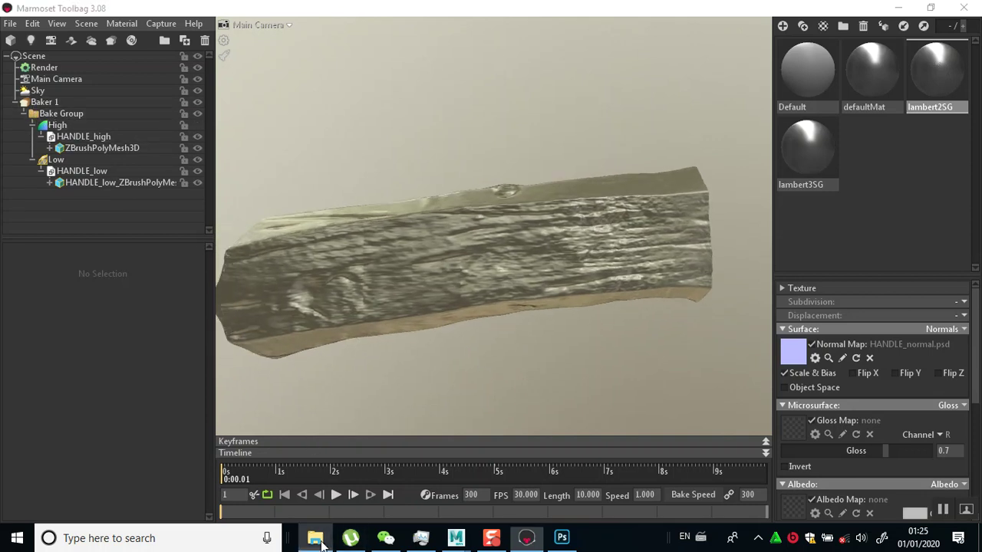
Open HANDLE_height from the BAKES/HANDLE folder in Photoshop and inspect the strips in its lower-left area.
{"action": "left_click", "coordinate": [314, 538]}
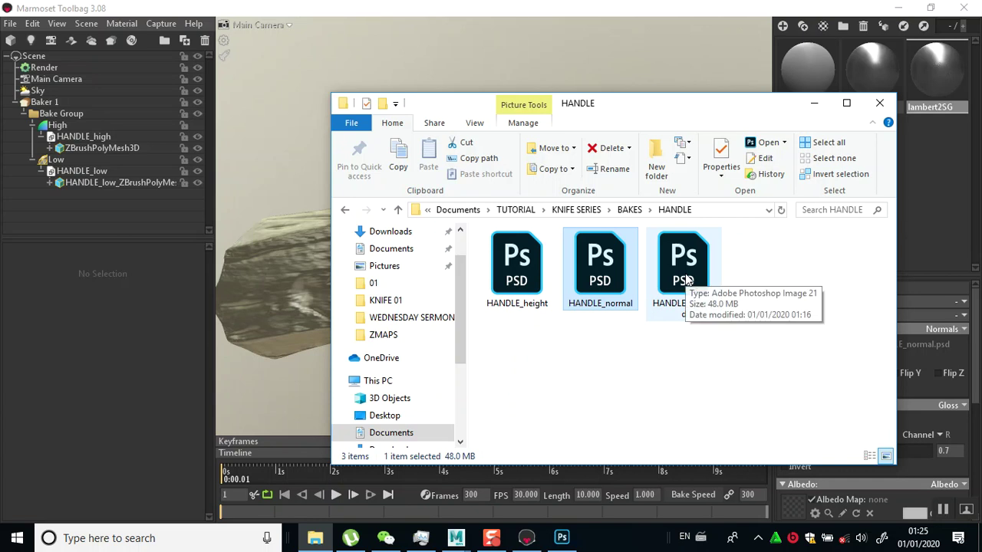
{"action": "double_click", "coordinate": [531, 293]}
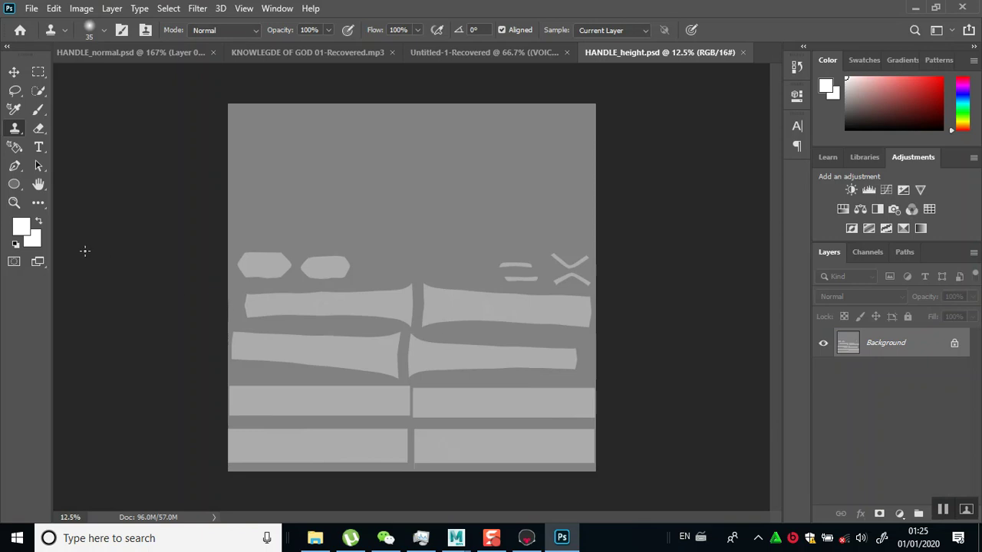
{"action": "left_click", "coordinate": [14, 202]}
{"action": "left_click_drag", "start_coordinate": [236, 266], "coordinate": [436, 478]}
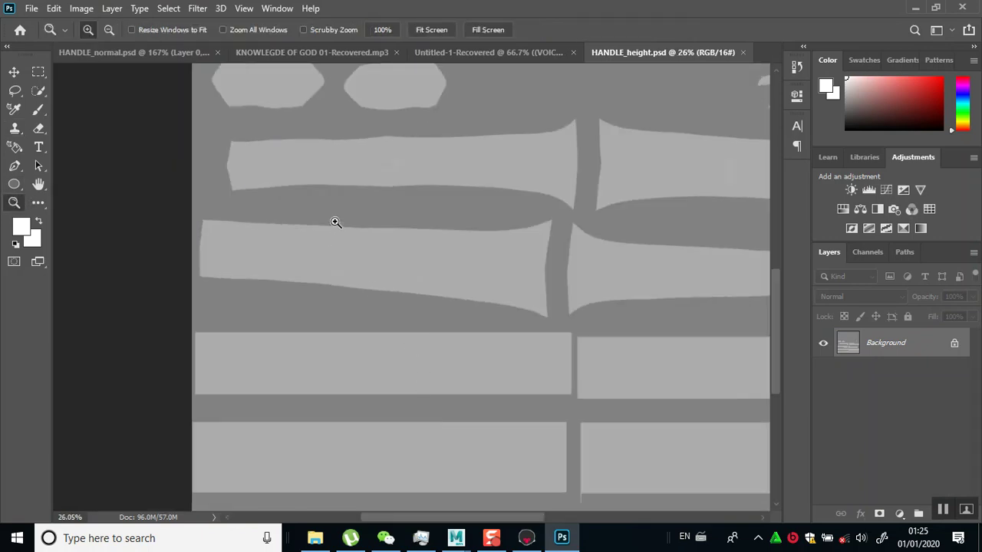
Examine the height map's lower strips at high magnification, view the whole map and close the document.
{"action": "left_click_drag", "start_coordinate": [334, 227], "coordinate": [383, 296]}
{"action": "scroll", "coordinate": [399, 290], "scroll_direction": "down", "scroll_amount": 4}
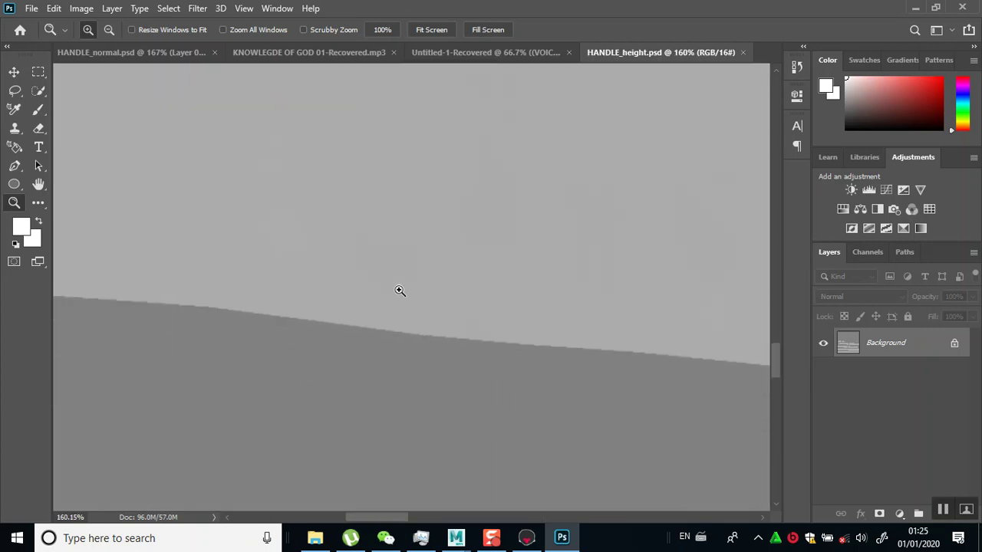
{"action": "scroll", "coordinate": [399, 290], "scroll_direction": "down", "scroll_amount": 8}
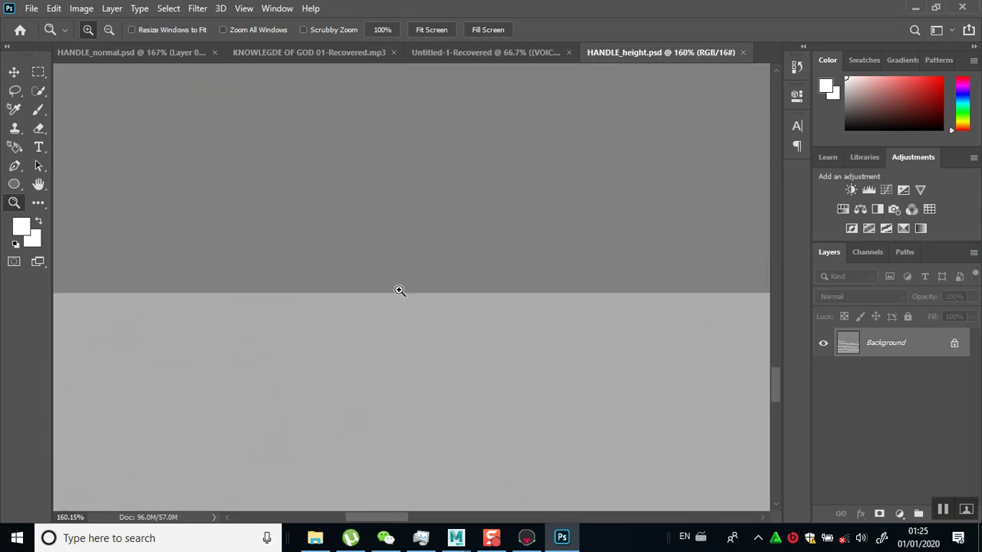
{"action": "scroll", "coordinate": [400, 289], "scroll_direction": "down", "scroll_amount": 4}
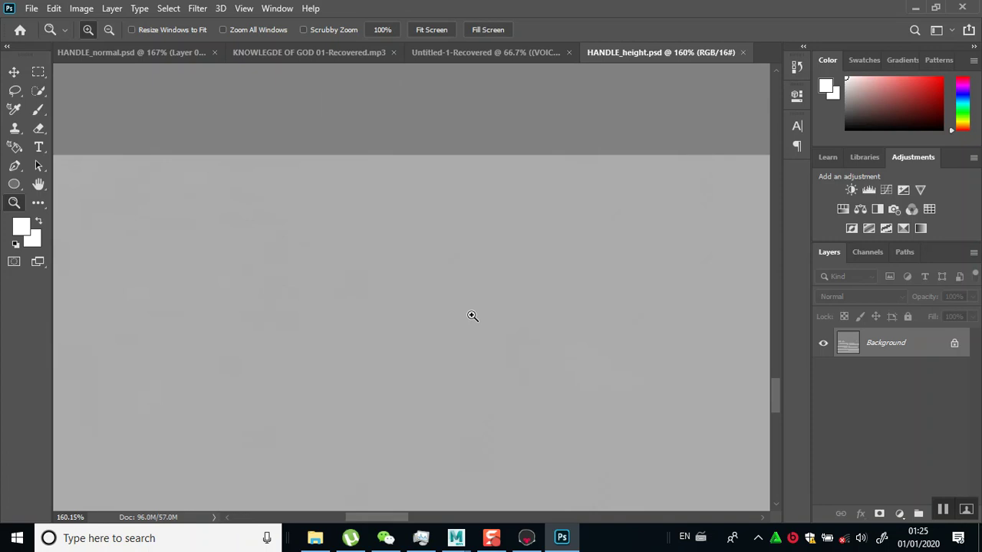
{"action": "left_click", "coordinate": [13, 72]}
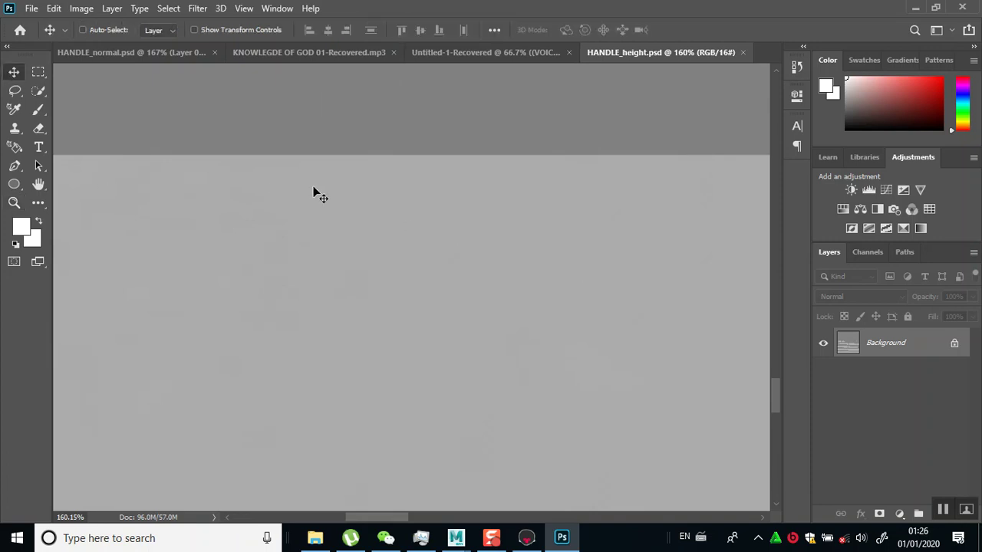
{"action": "key", "text": "ctrl+0"}
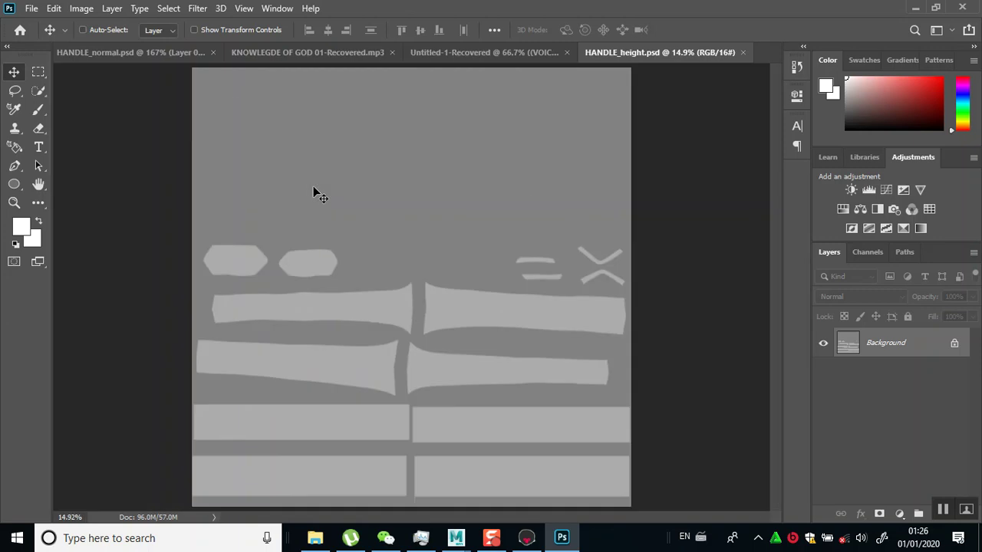
{"action": "left_click", "coordinate": [742, 52]}
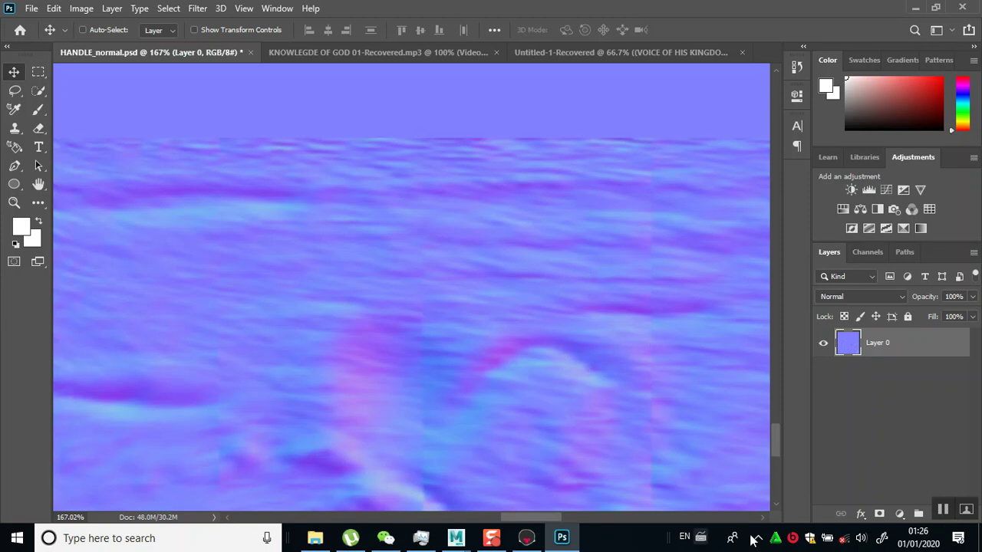
Switch to Marmoset Toolbag and delete Baker 1 with its handle meshes from the scene.
{"action": "left_click", "coordinate": [526, 538]}
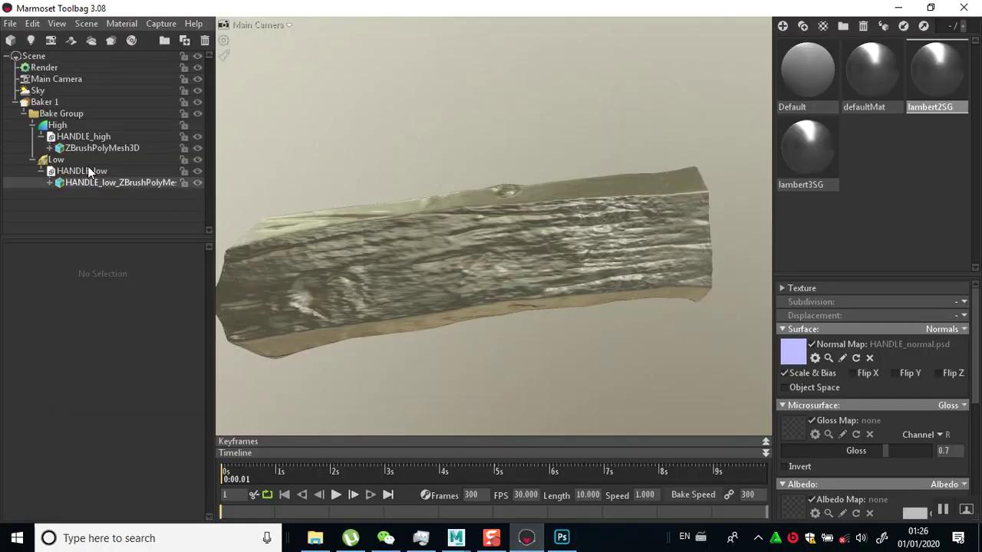
{"action": "left_click", "coordinate": [43, 103]}
{"action": "key", "text": "Delete"}
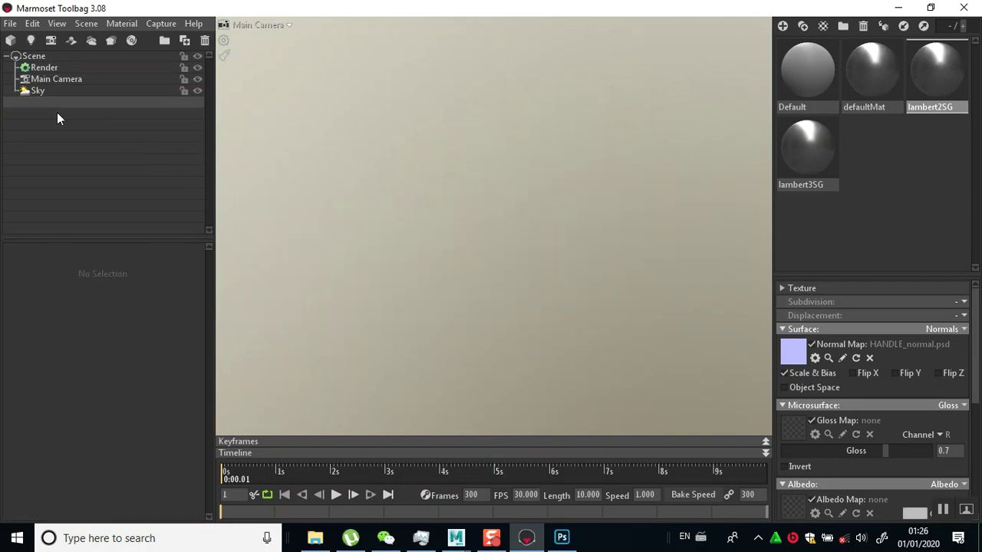
Import the POINTER_low mesh into the scene from the KNIFE SERIES/KNIFE 01/low poly folder.
{"action": "left_click", "coordinate": [311, 540]}
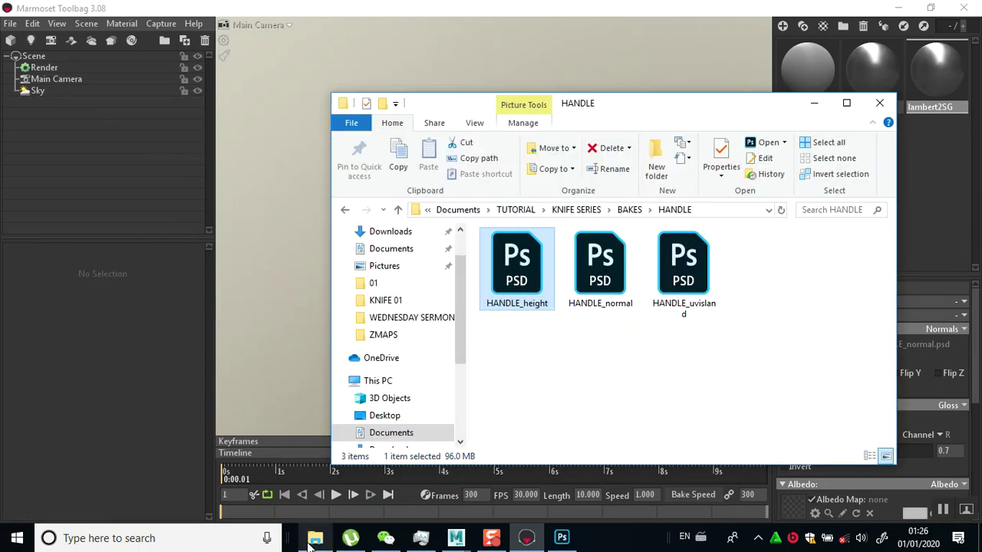
{"action": "left_click", "coordinate": [629, 210]}
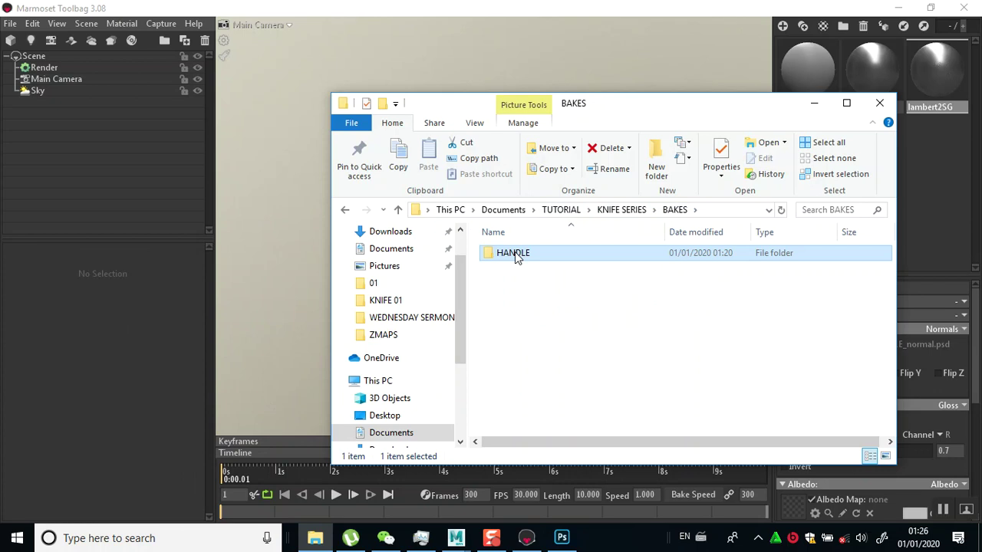
{"action": "left_click", "coordinate": [621, 210]}
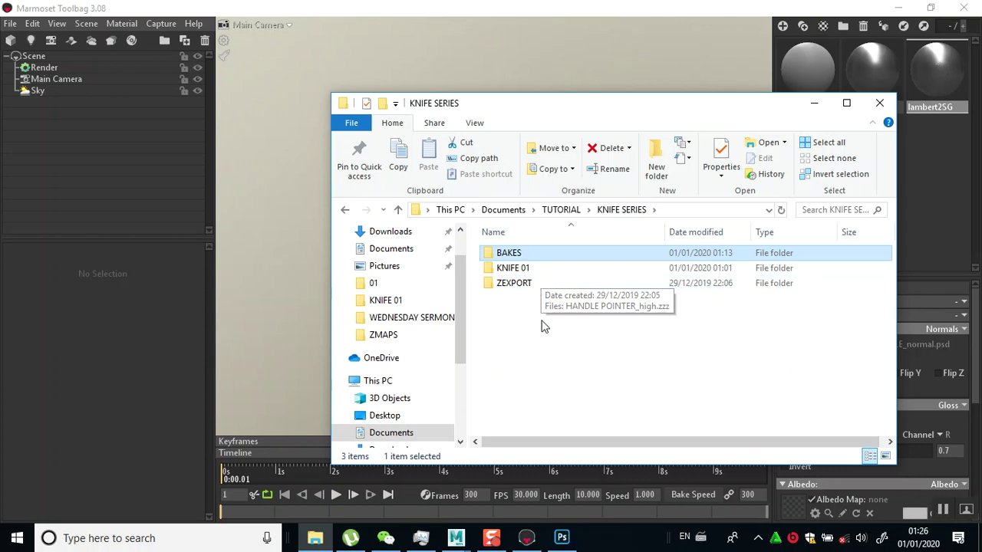
{"action": "left_click", "coordinate": [544, 285]}
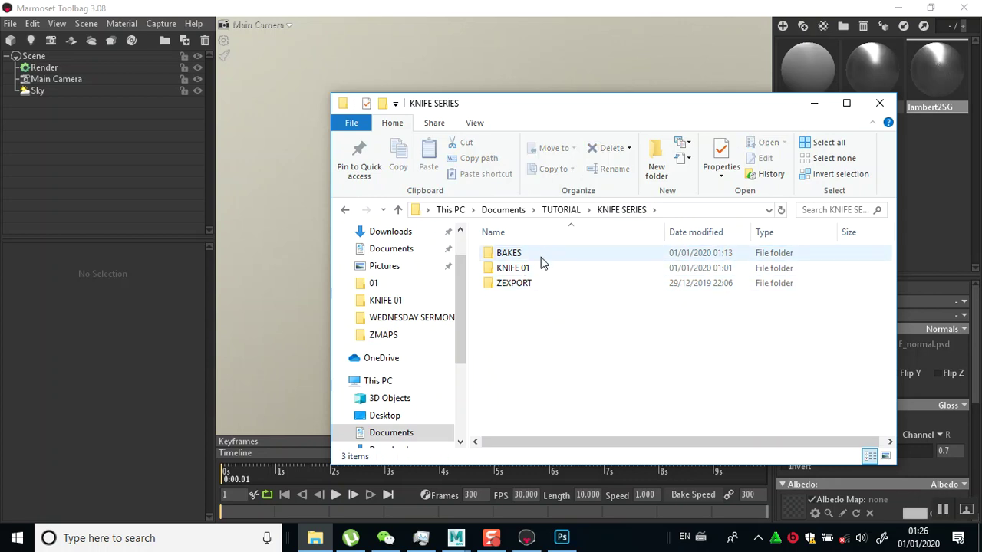
{"action": "left_click", "coordinate": [571, 211]}
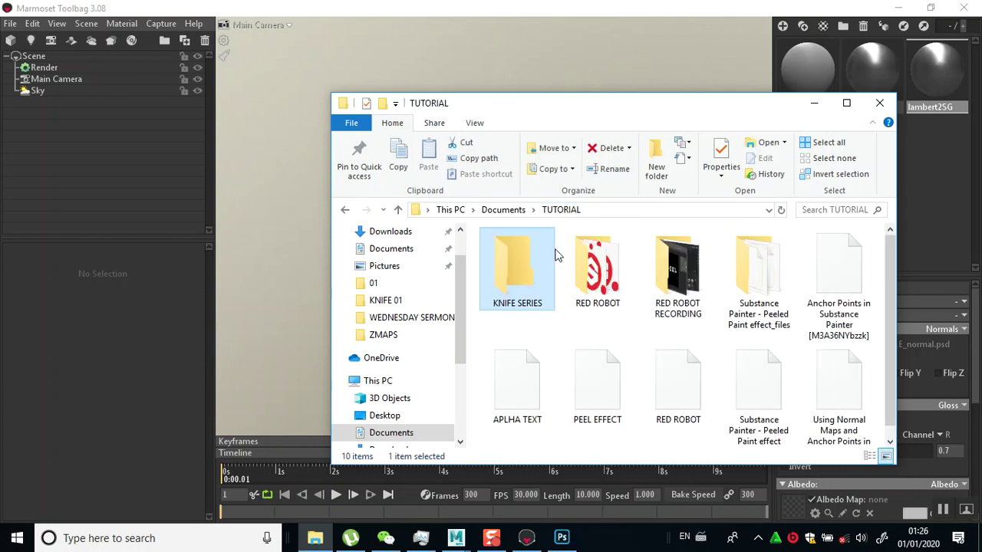
{"action": "double_click", "coordinate": [540, 281]}
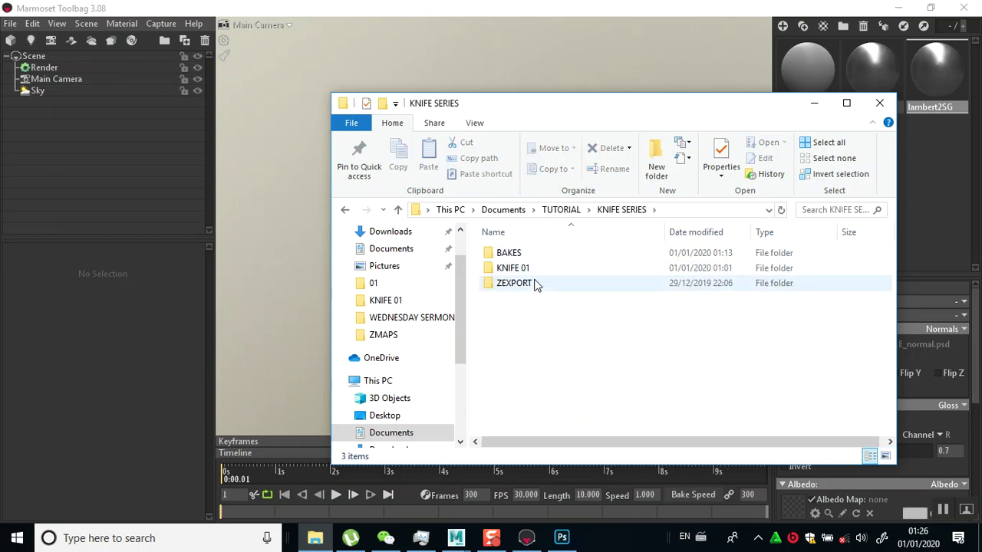
{"action": "double_click", "coordinate": [539, 275]}
{"action": "double_click", "coordinate": [537, 267]}
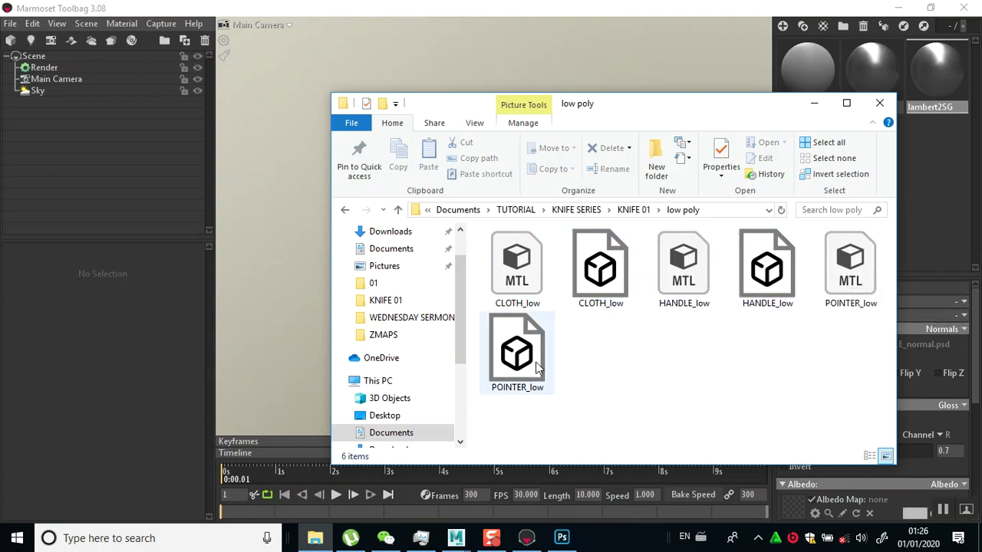
{"action": "left_click_drag", "start_coordinate": [536, 368], "coordinate": [284, 270]}
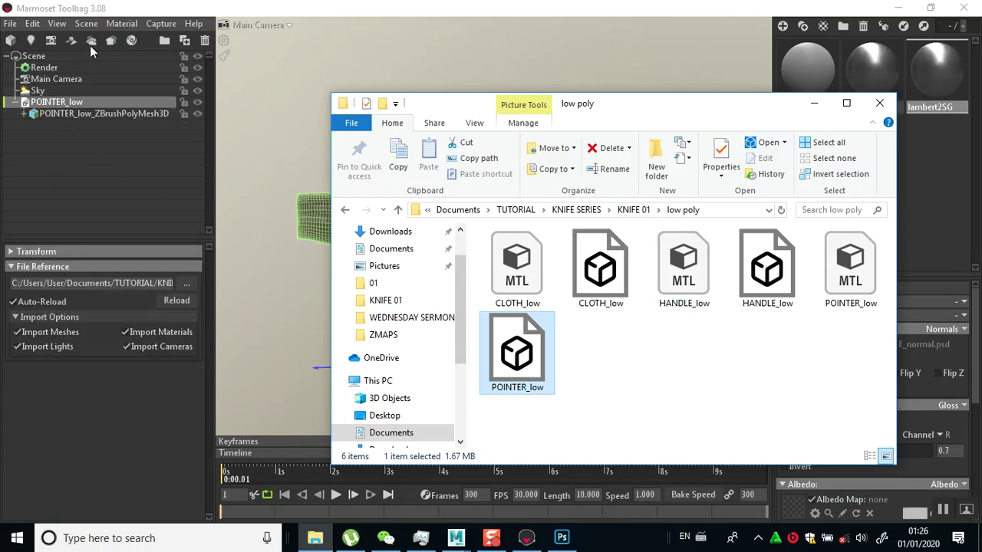
Add a new baker and place POINTER_low in its bake group's Low slot.
{"action": "left_click", "coordinate": [111, 42]}
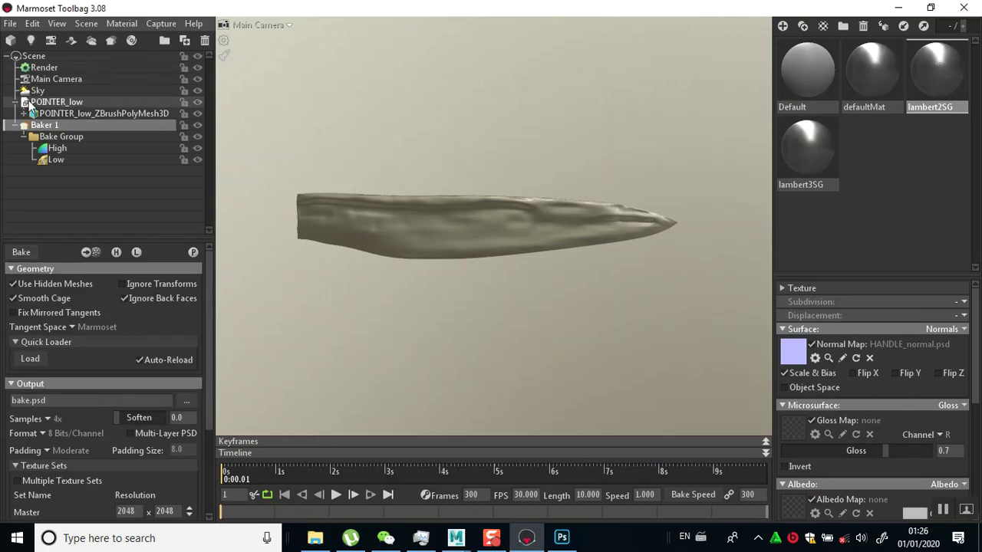
{"action": "left_click_drag", "start_coordinate": [25, 106], "coordinate": [56, 159]}
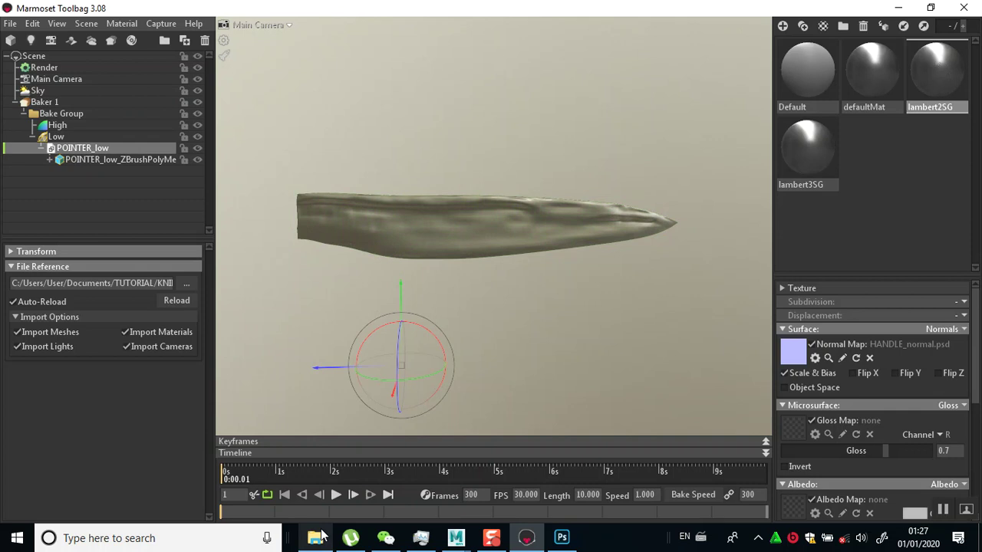
Browse to the ZMAPS folder inside KNIFE 01 for the pointer's high-poly mesh.
{"action": "left_click", "coordinate": [315, 538]}
{"action": "left_click", "coordinate": [632, 210]}
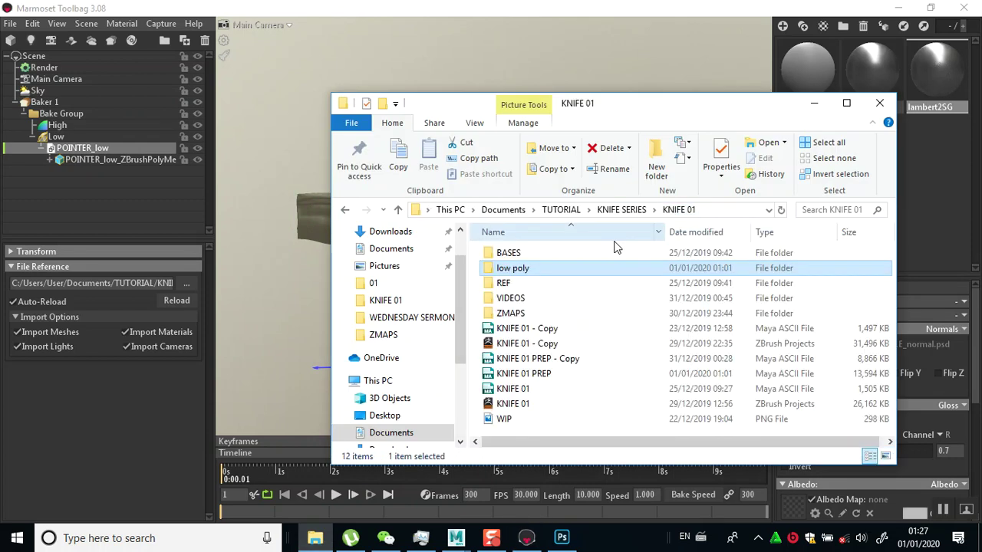
{"action": "double_click", "coordinate": [552, 313]}
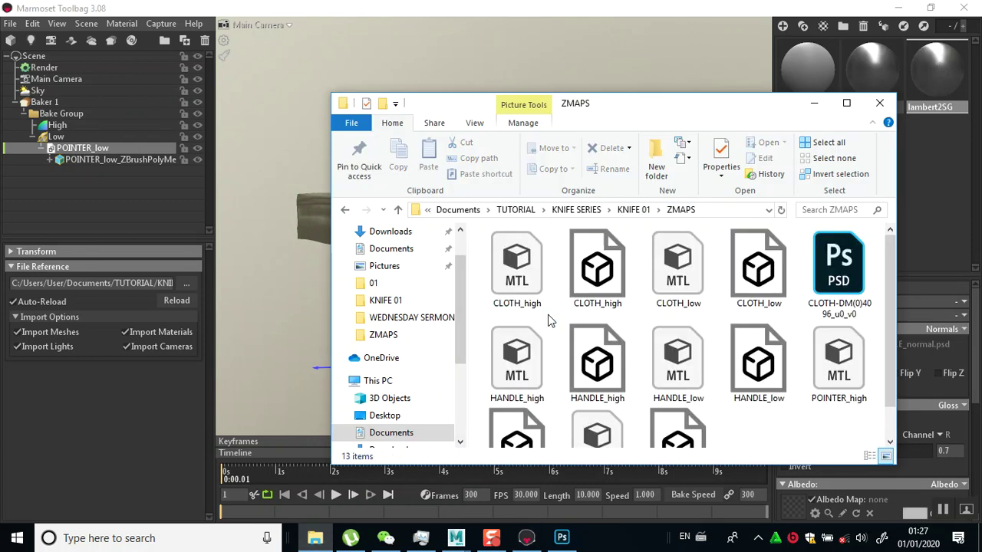
Import the POINTER_high object from the ZMAPS folder and place it under the bake group's High node.
{"action": "scroll", "coordinate": [748, 387], "scroll_direction": "down", "scroll_amount": 1}
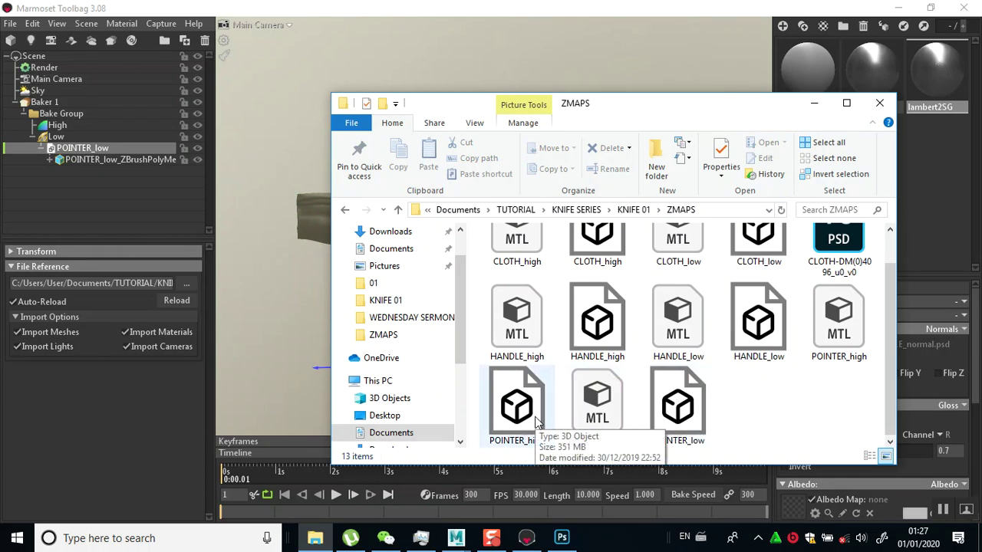
{"action": "left_click_drag", "start_coordinate": [537, 422], "coordinate": [302, 331]}
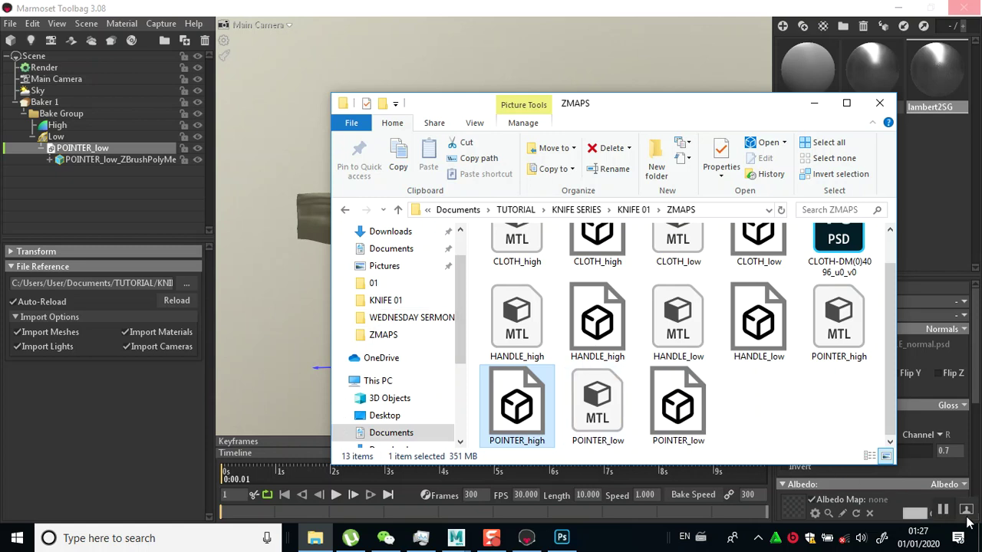
{"action": "left_click", "coordinate": [814, 103]}
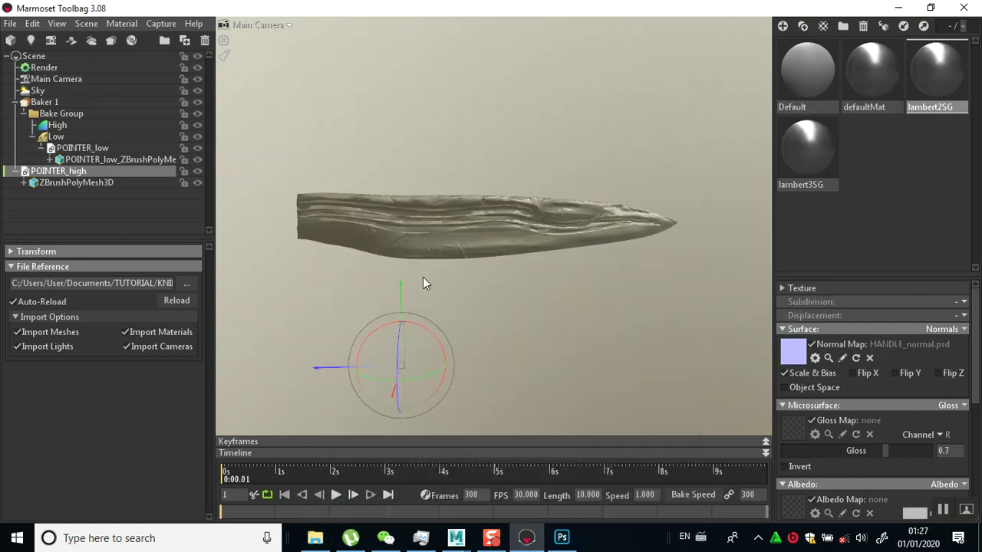
{"action": "scroll", "coordinate": [515, 305], "scroll_direction": "up", "scroll_amount": 2}
{"action": "scroll", "coordinate": [546, 368], "scroll_direction": "up", "scroll_amount": 5}
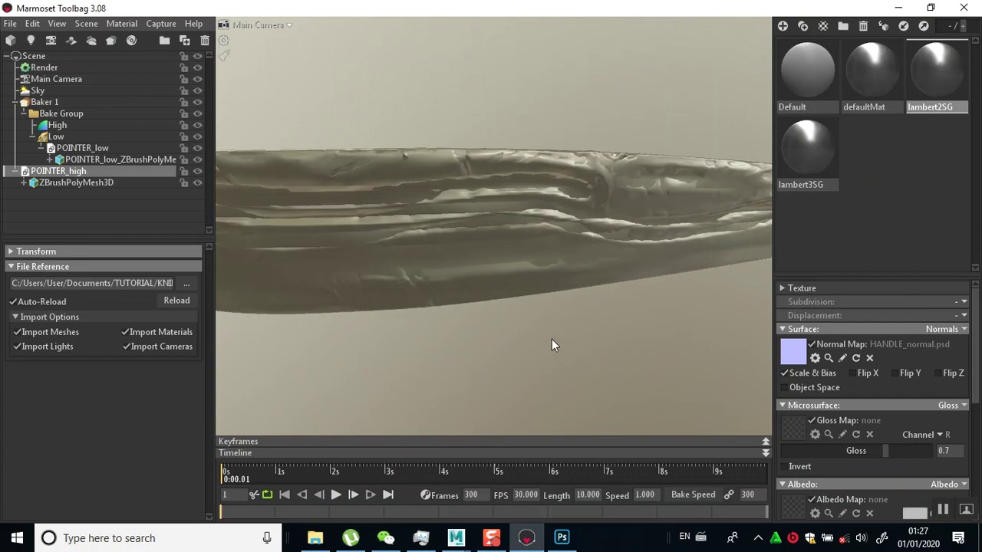
{"action": "mouse_move", "coordinate": [551, 344]}
{"action": "left_mouse_down"}
{"action": "mouse_move", "coordinate": [648, 388]}
{"action": "mouse_move", "coordinate": [550, 337]}
{"action": "left_mouse_up"}
{"action": "scroll", "coordinate": [550, 337], "scroll_direction": "down", "scroll_amount": 3}
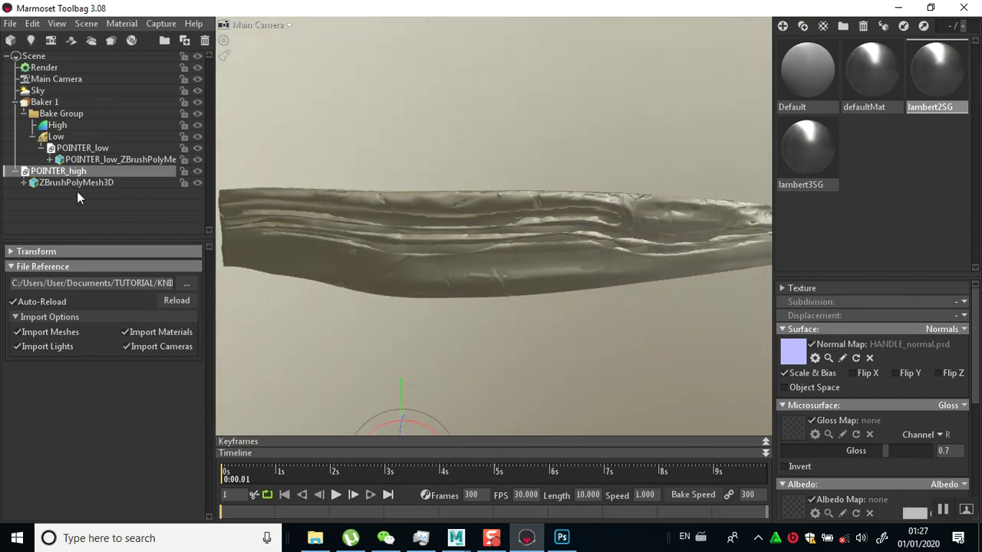
{"action": "left_click_drag", "start_coordinate": [22, 175], "coordinate": [61, 134]}
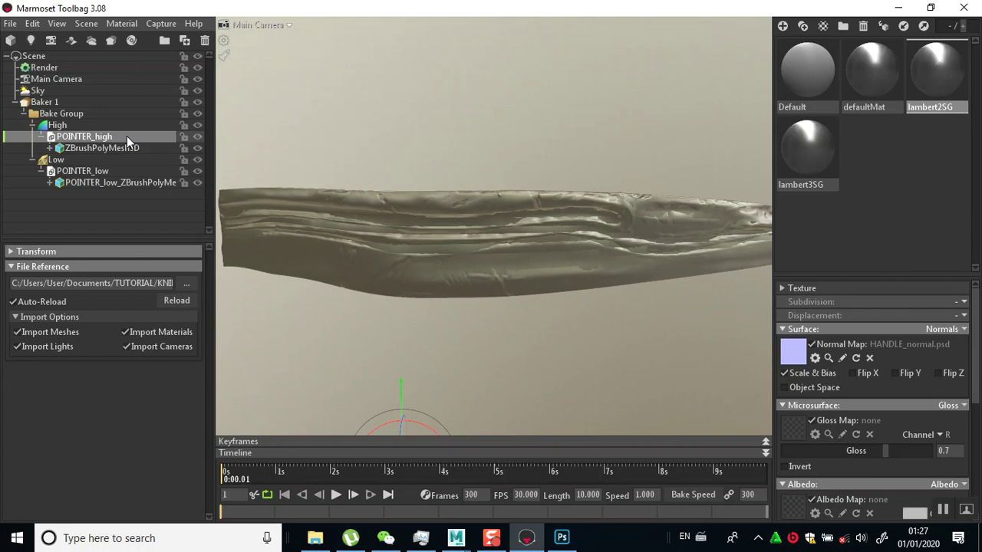
Hide the Low node and inspect the high-poly blade on its own.
{"action": "left_click", "coordinate": [197, 161]}
{"action": "left_click_drag", "start_coordinate": [510, 318], "coordinate": [585, 335]}
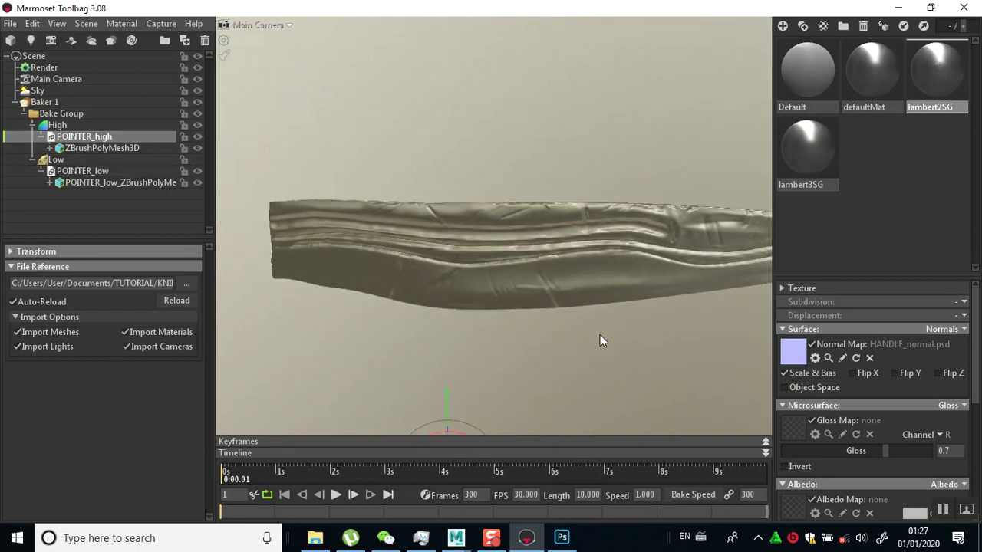
{"action": "left_click_drag", "start_coordinate": [538, 280], "coordinate": [526, 208]}
{"action": "right_click_drag", "start_coordinate": [526, 208], "coordinate": [458, 279]}
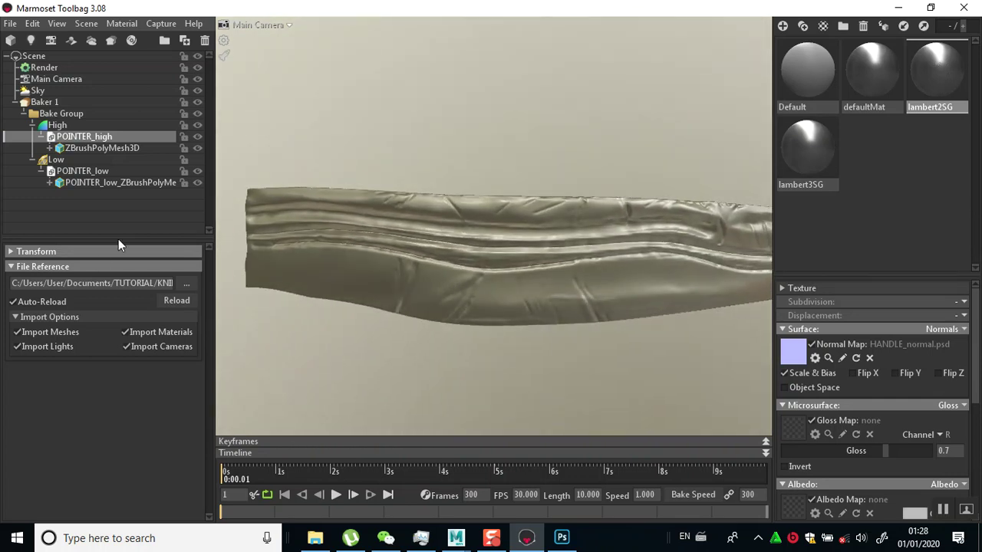
Hide the High node and show the Low node in its place.
{"action": "left_click", "coordinate": [196, 136]}
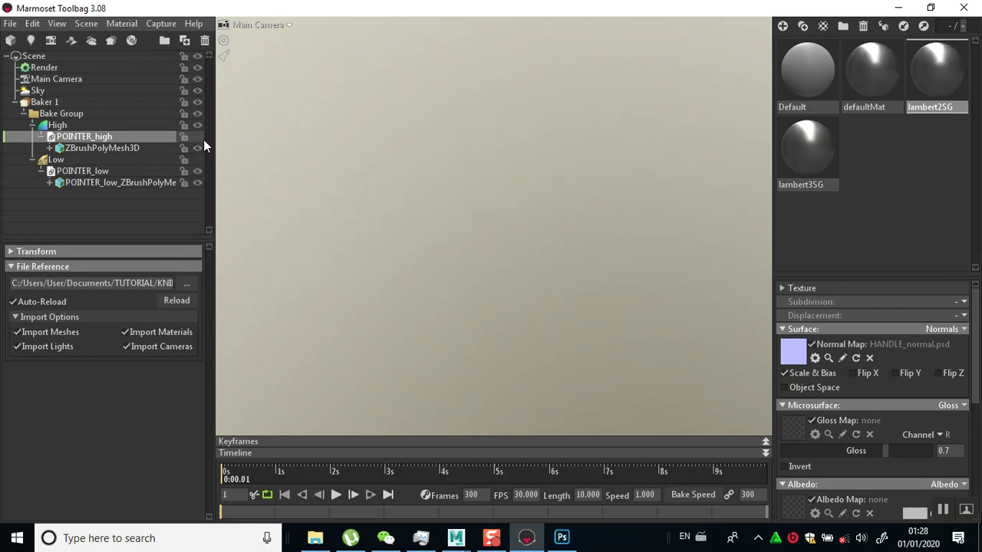
{"action": "left_click", "coordinate": [196, 136]}
{"action": "left_click", "coordinate": [197, 125]}
{"action": "left_click", "coordinate": [194, 160]}
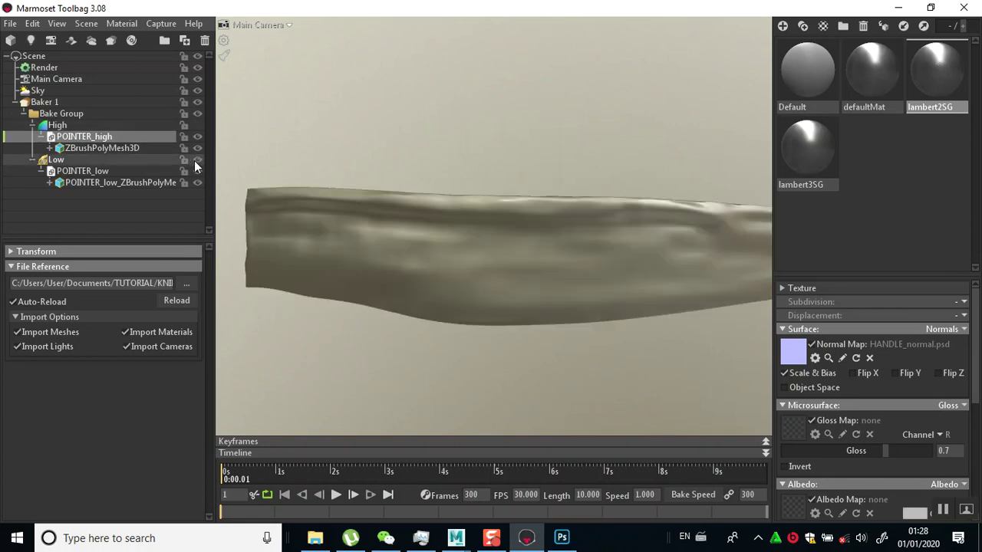
Set the Low node's cage Max Offset to about 0.346 and decline choosing a new output path.
{"action": "left_click", "coordinate": [56, 160]}
{"action": "left_click_drag", "start_coordinate": [364, 258], "coordinate": [238, 327]}
{"action": "scroll", "coordinate": [470, 287], "scroll_direction": "up", "scroll_amount": 3}
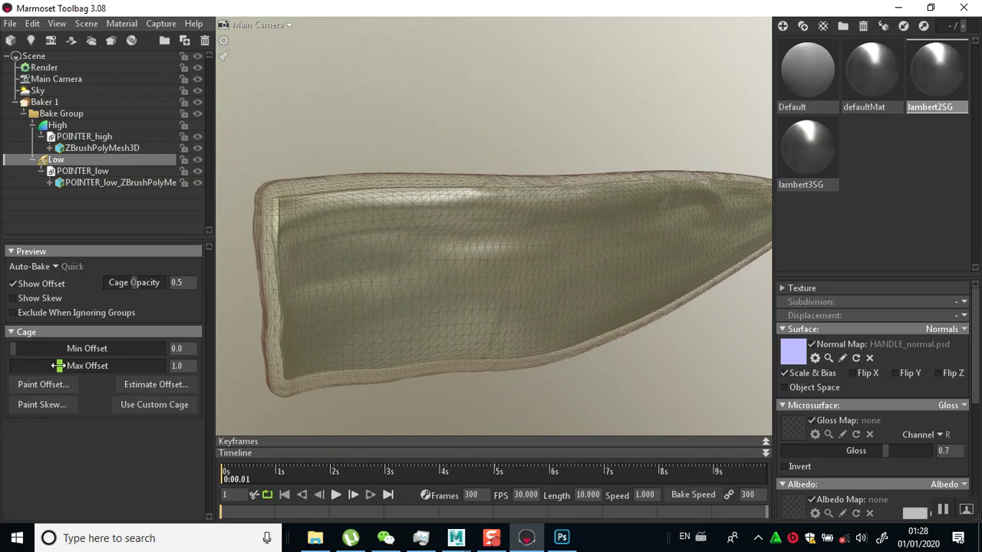
{"action": "left_click_drag", "start_coordinate": [58, 366], "coordinate": [46, 366]}
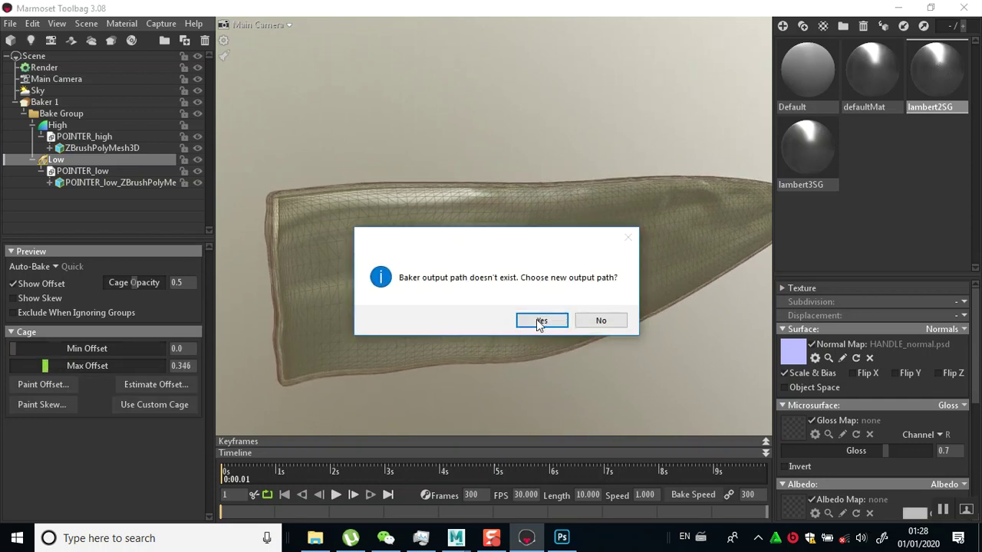
{"action": "left_click", "coordinate": [596, 322]}
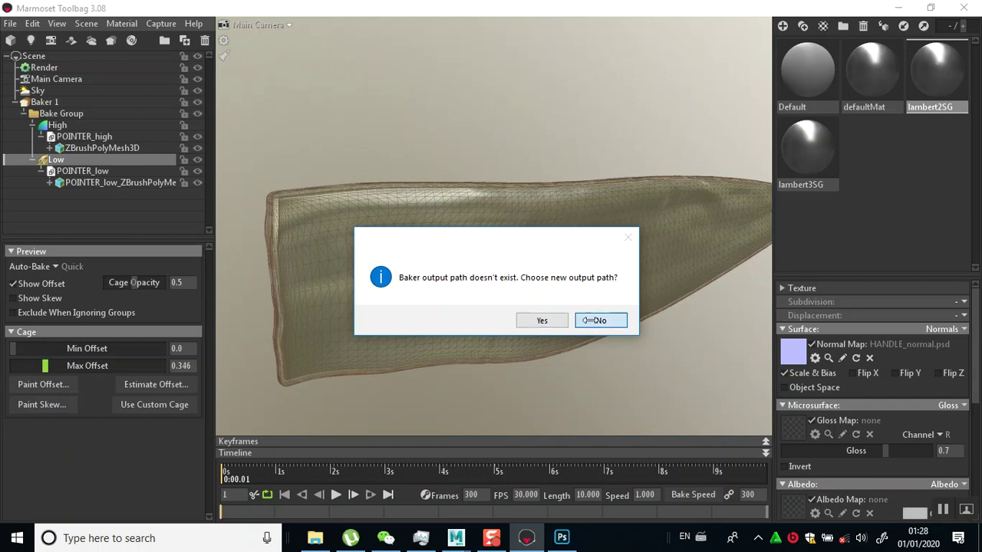
{"action": "left_click_drag", "start_coordinate": [413, 310], "coordinate": [629, 291]}
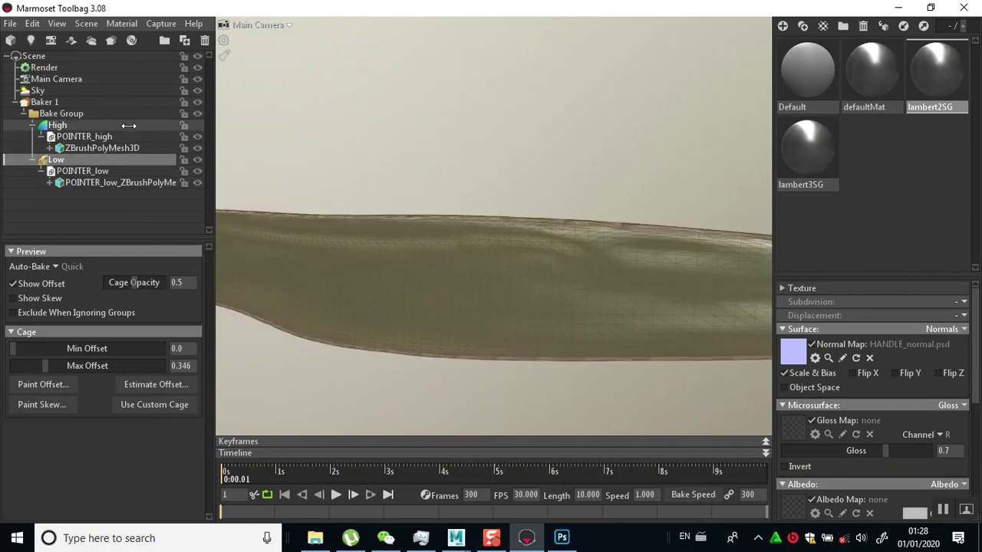
Add UV Island to Baker 1's output maps and set the texture resolution to 4096 x 4096.
{"action": "left_click", "coordinate": [42, 102]}
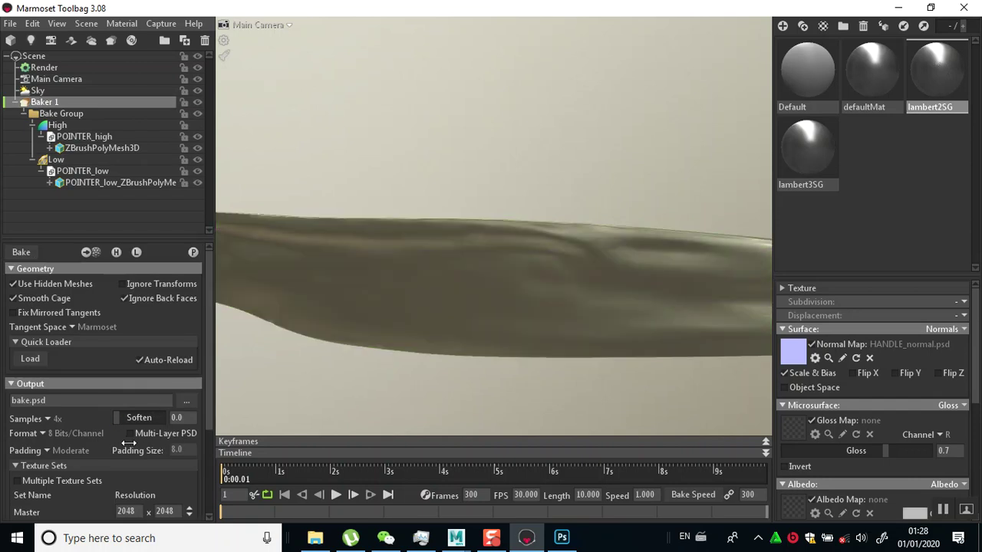
{"action": "scroll", "coordinate": [133, 450], "scroll_direction": "down", "scroll_amount": 3}
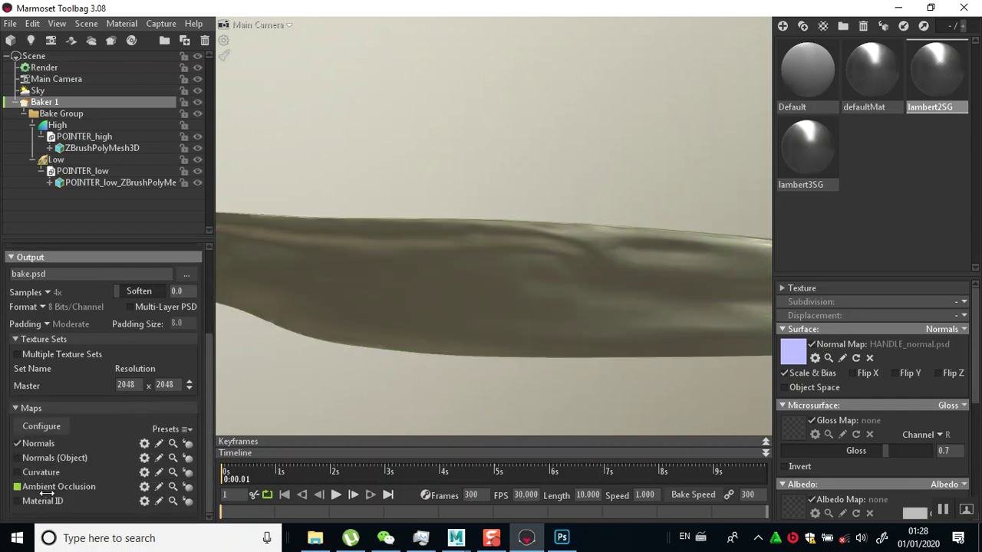
{"action": "left_click", "coordinate": [41, 426]}
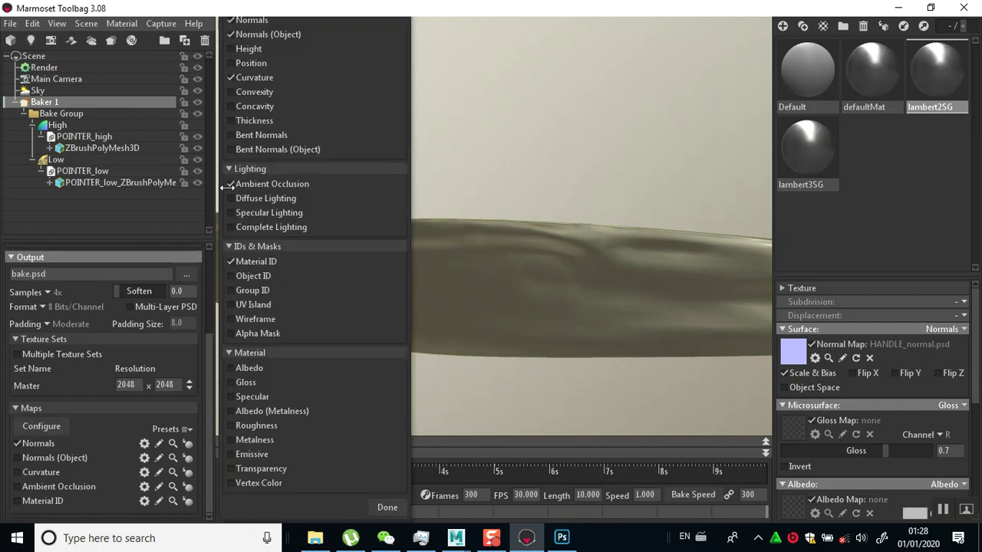
{"action": "left_click", "coordinate": [233, 305]}
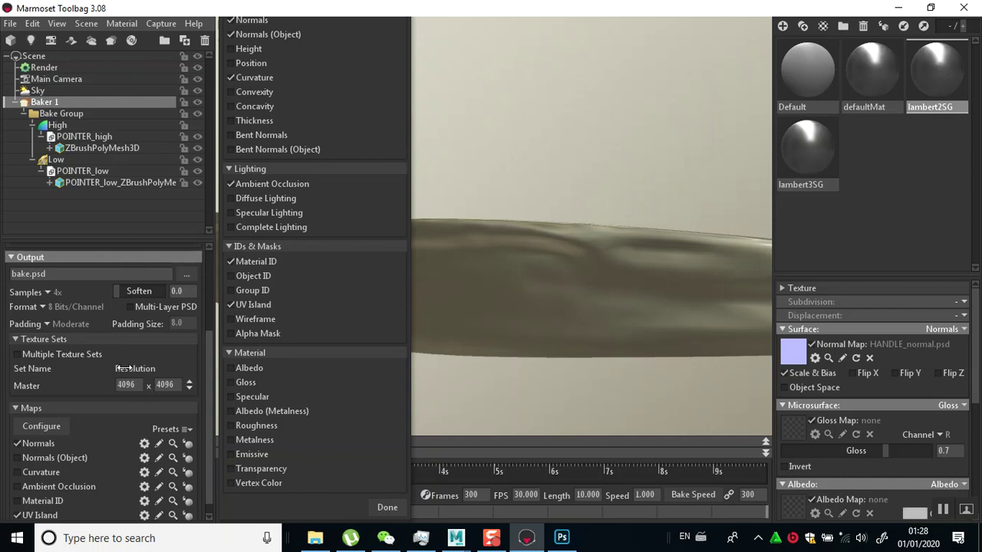
Set the bake output's Soften to 1.0 and Padding to None.
{"action": "left_click_drag", "start_coordinate": [117, 292], "coordinate": [214, 294]}
{"action": "left_click", "coordinate": [61, 325]}
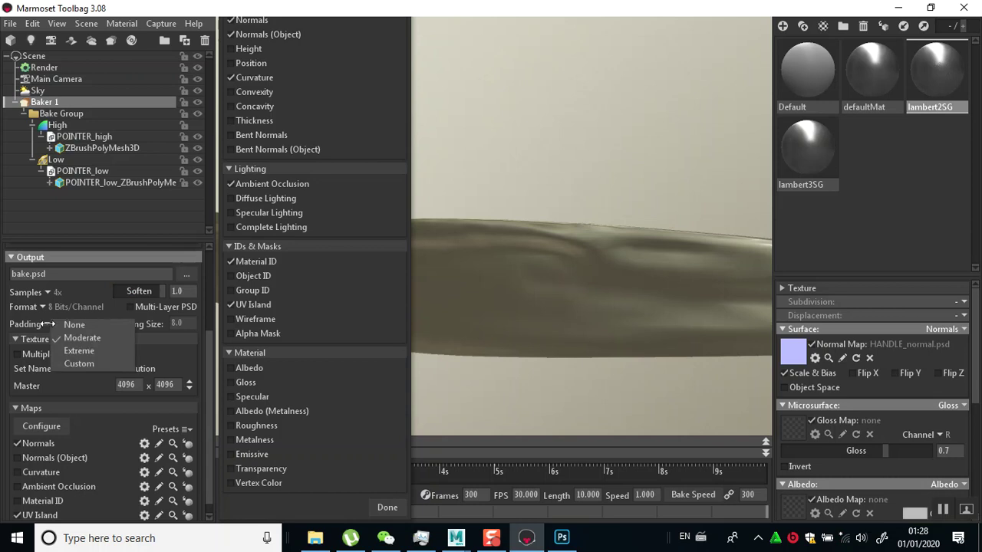
{"action": "left_click", "coordinate": [66, 323]}
Create a folder named POINTER inside BAKES for the baker's output file and open it.
{"action": "scroll", "coordinate": [127, 349], "scroll_direction": "up", "scroll_amount": 1}
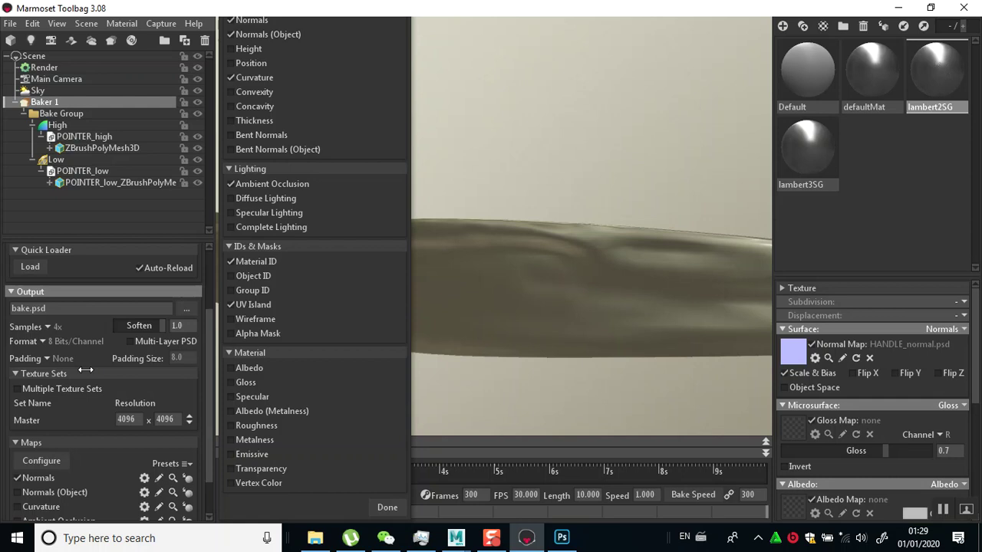
{"action": "scroll", "coordinate": [89, 363], "scroll_direction": "up", "scroll_amount": 3}
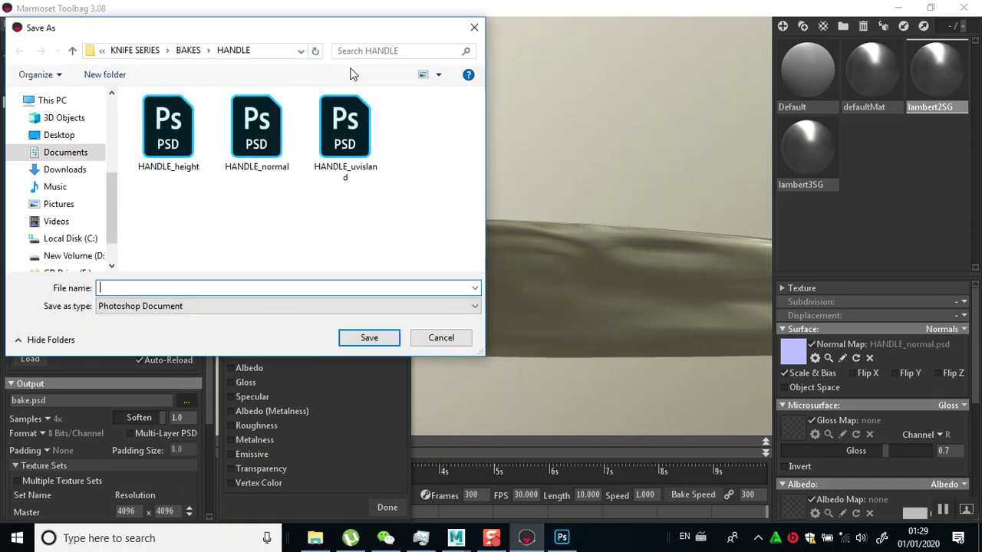
{"action": "left_click", "coordinate": [72, 50]}
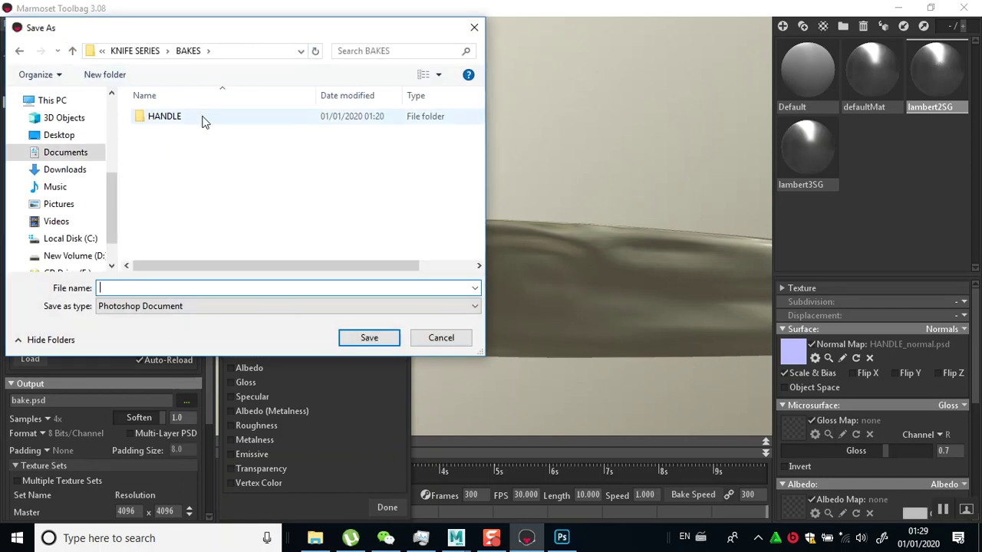
{"action": "left_click", "coordinate": [104, 76]}
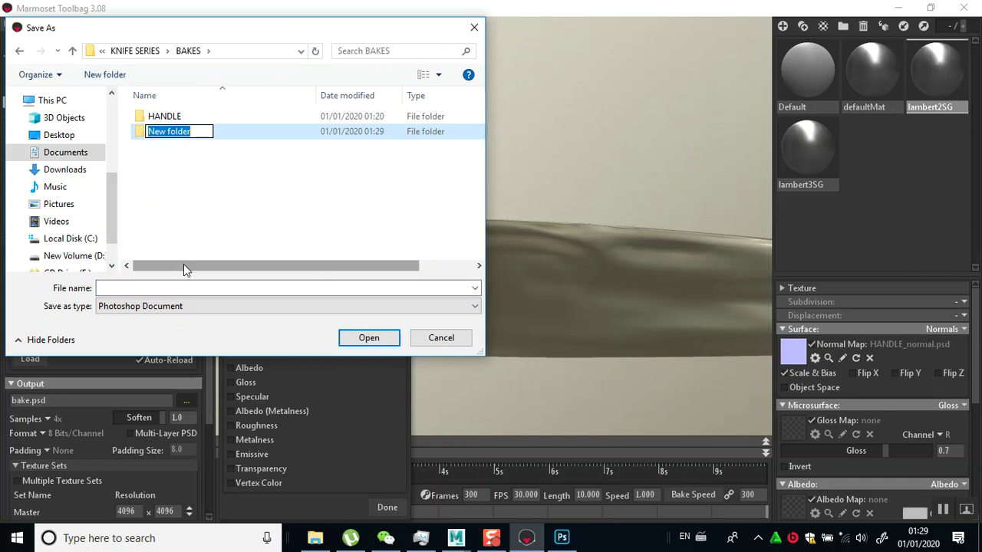
{"action": "type", "text": "pointer"}
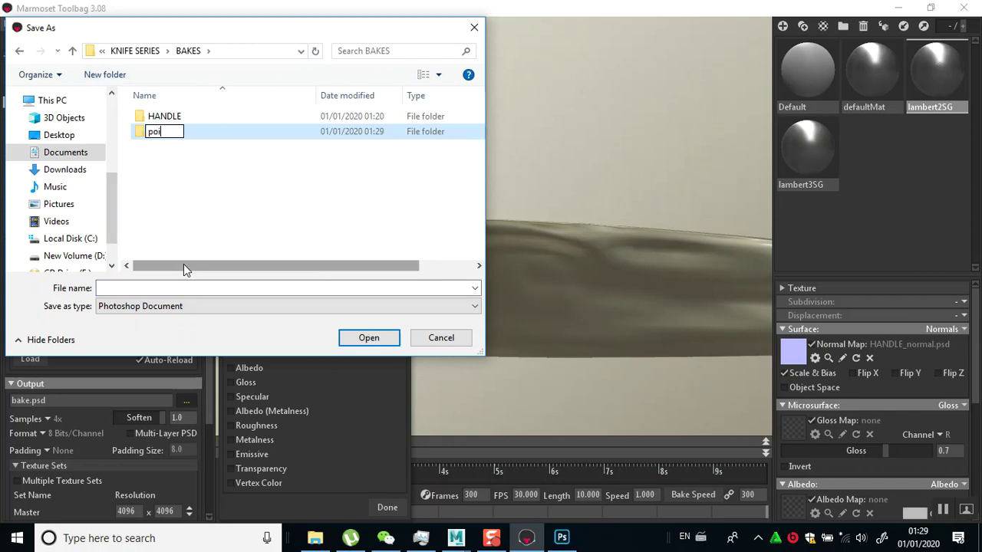
{"action": "key", "text": "BackSpace"}
{"action": "key", "text": "BackSpace"}
{"action": "key", "text": "BackSpace"}
{"action": "key", "text": "BackSpace"}
{"action": "key", "text": "BackSpace"}
{"action": "key", "text": "BackSpace"}
{"action": "key", "text": "BackSpace"}
{"action": "type", "text": "POINTER"}
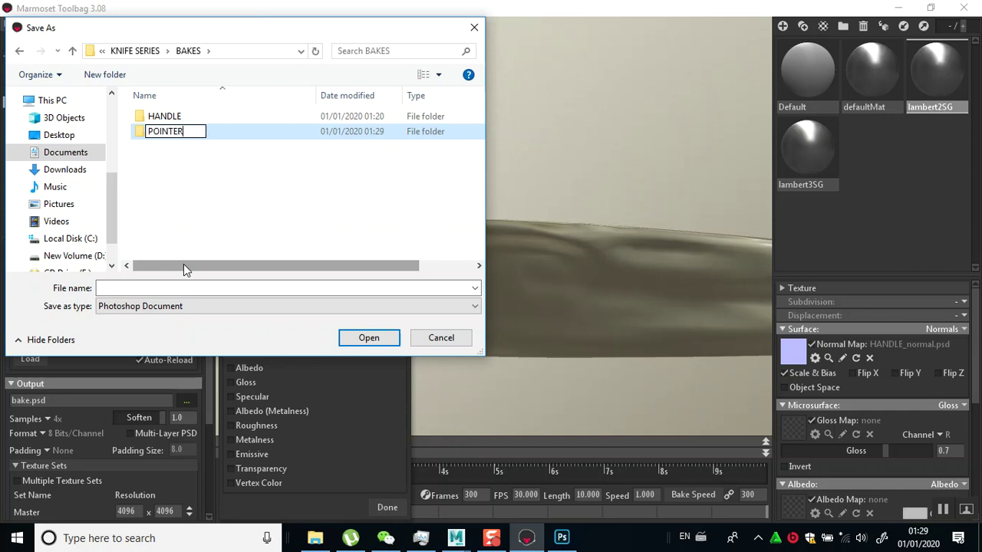
{"action": "key", "text": "Return"}
{"action": "key", "text": "Return"}
Save the bake output path as a Photoshop document named POINTER in the new folder.
{"action": "left_click", "coordinate": [159, 288]}
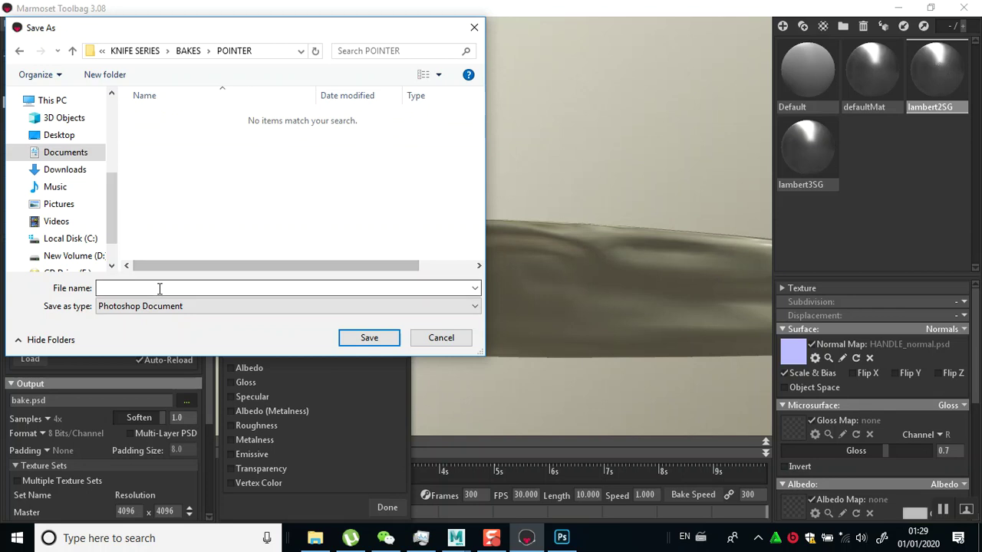
{"action": "type", "text": "POINTER"}
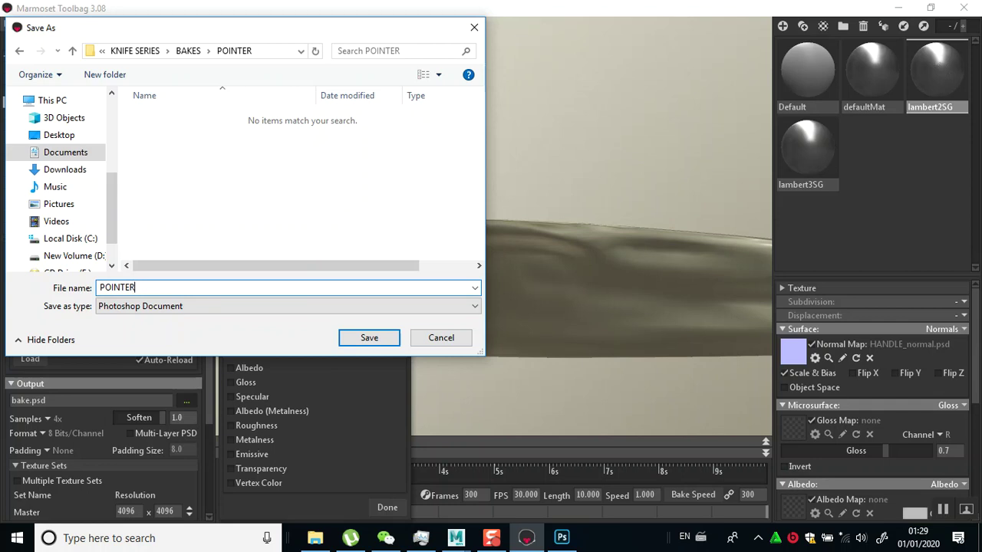
{"action": "key", "text": "Return"}
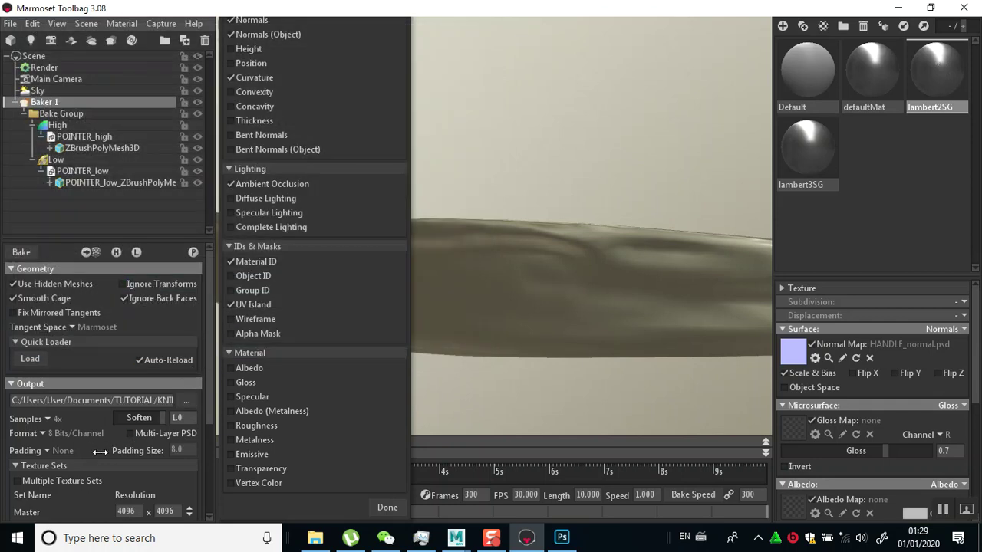
Review the baker's output and map settings, and close the map configuration list.
{"action": "scroll", "coordinate": [77, 490], "scroll_direction": "down", "scroll_amount": 3}
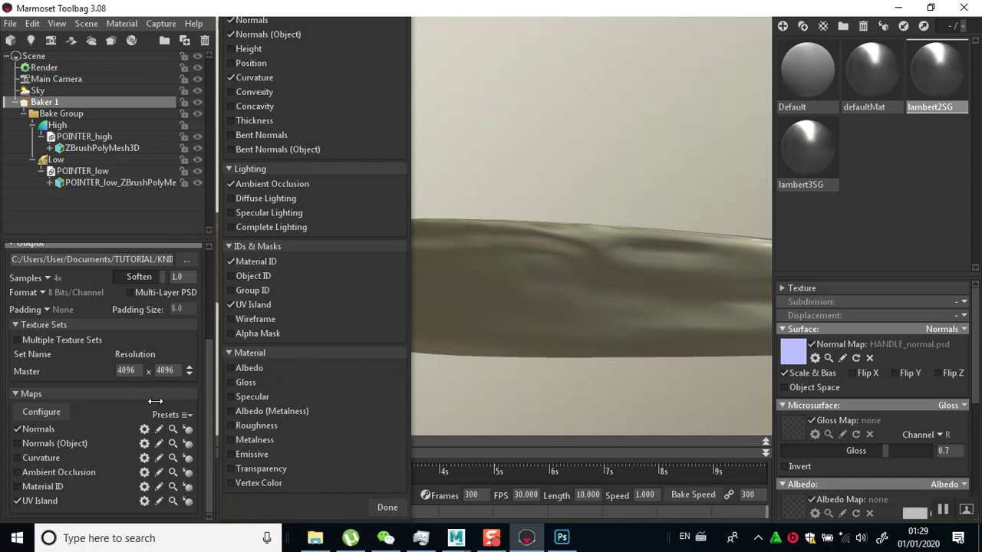
{"action": "scroll", "coordinate": [110, 334], "scroll_direction": "up", "scroll_amount": 4}
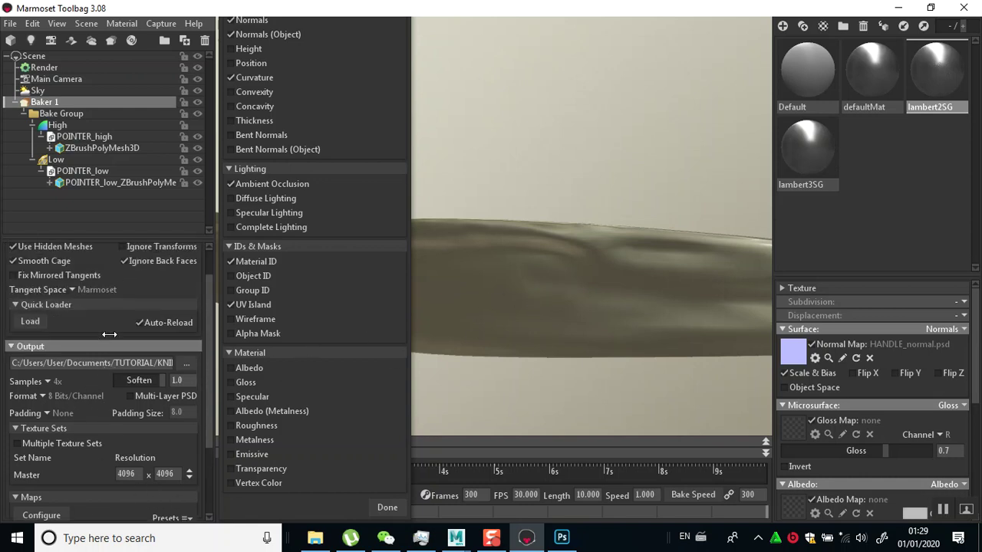
{"action": "scroll", "coordinate": [134, 359], "scroll_direction": "down", "scroll_amount": 4}
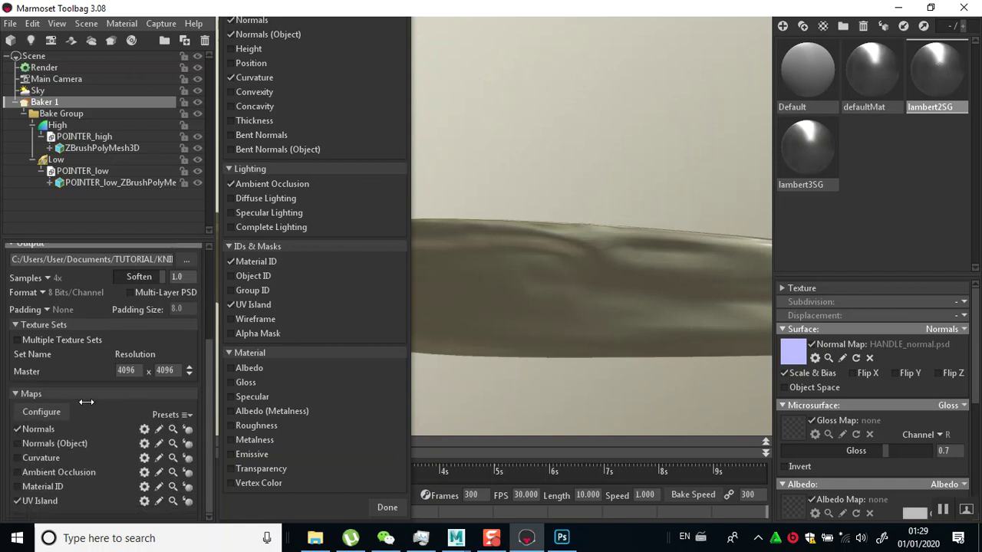
{"action": "scroll", "coordinate": [117, 389], "scroll_direction": "up", "scroll_amount": 5}
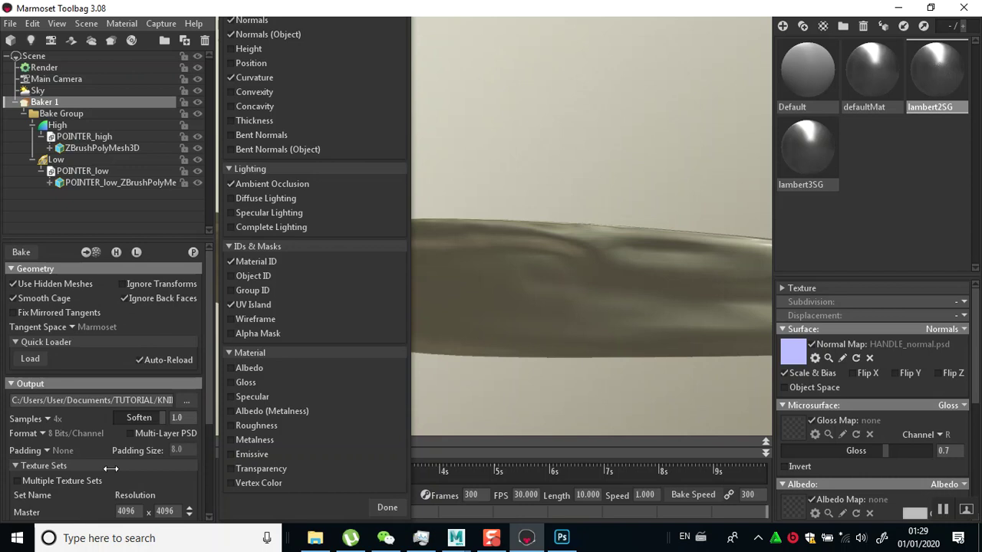
{"action": "scroll", "coordinate": [65, 466], "scroll_direction": "down", "scroll_amount": 4}
{"action": "left_click", "coordinate": [43, 450]}
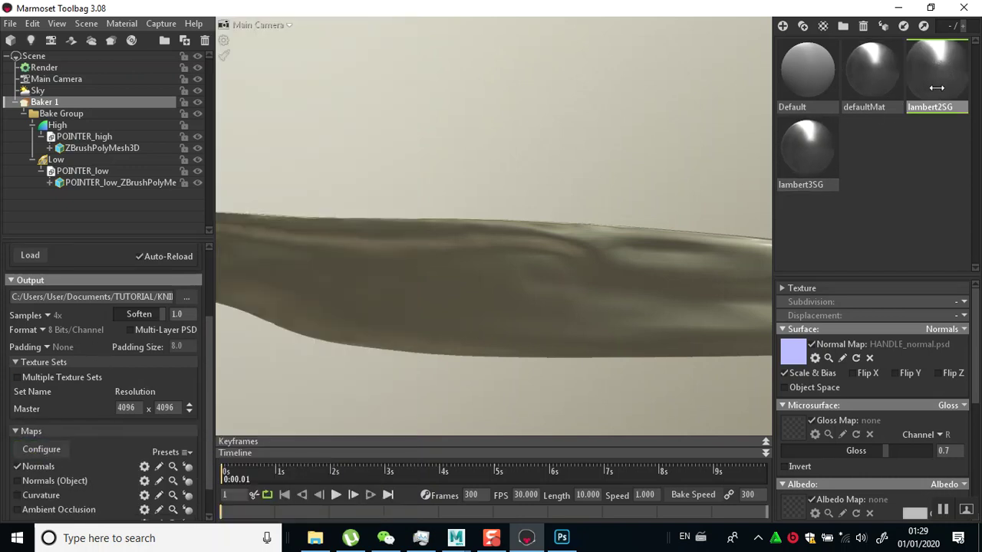
Delete the lambert2SG and defaultMat materials and select lambert3SG.
{"action": "key", "text": "Delete"}
{"action": "key", "text": "Delete"}
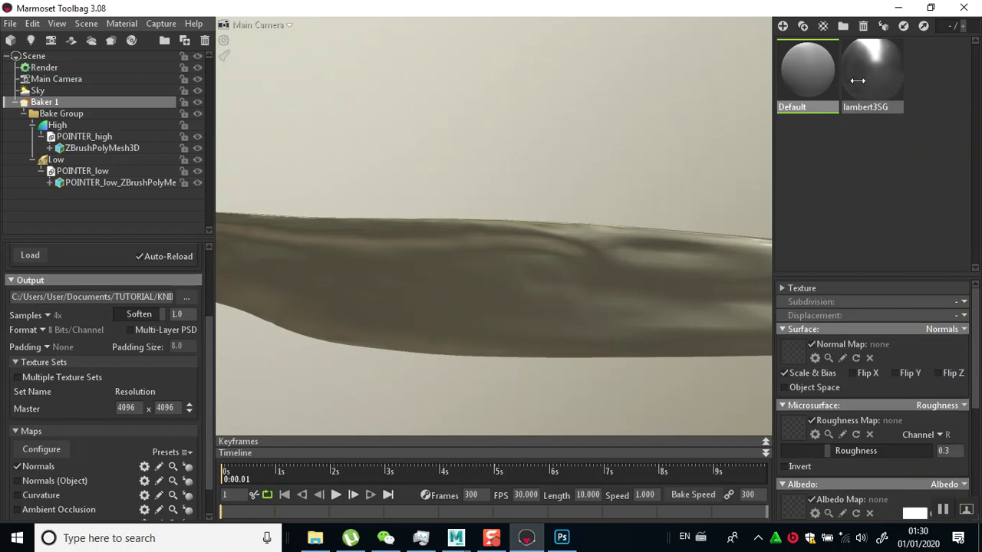
{"action": "left_click", "coordinate": [851, 81]}
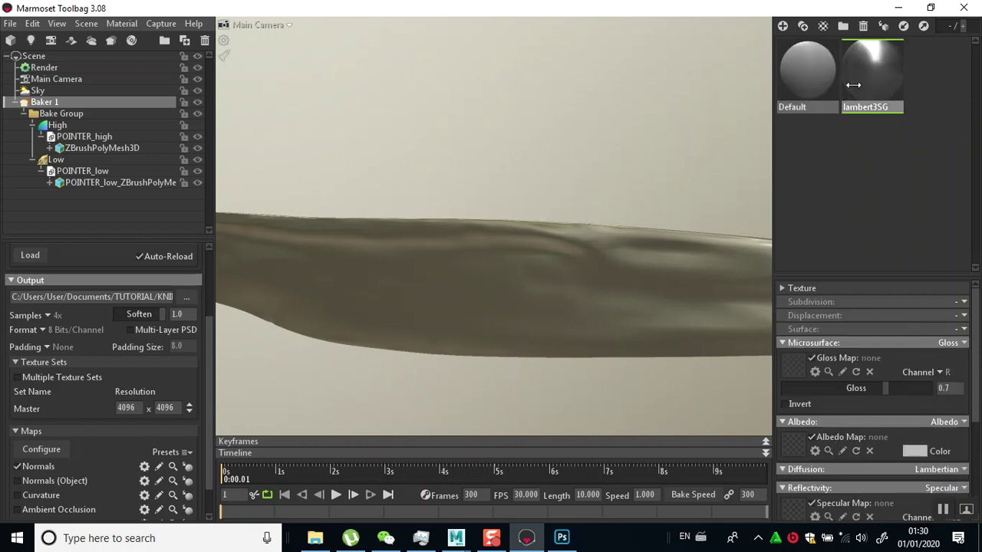
Try to delete the lambert3SG material and add a new material in its place.
{"action": "left_click", "coordinate": [802, 85]}
{"action": "left_click", "coordinate": [873, 63]}
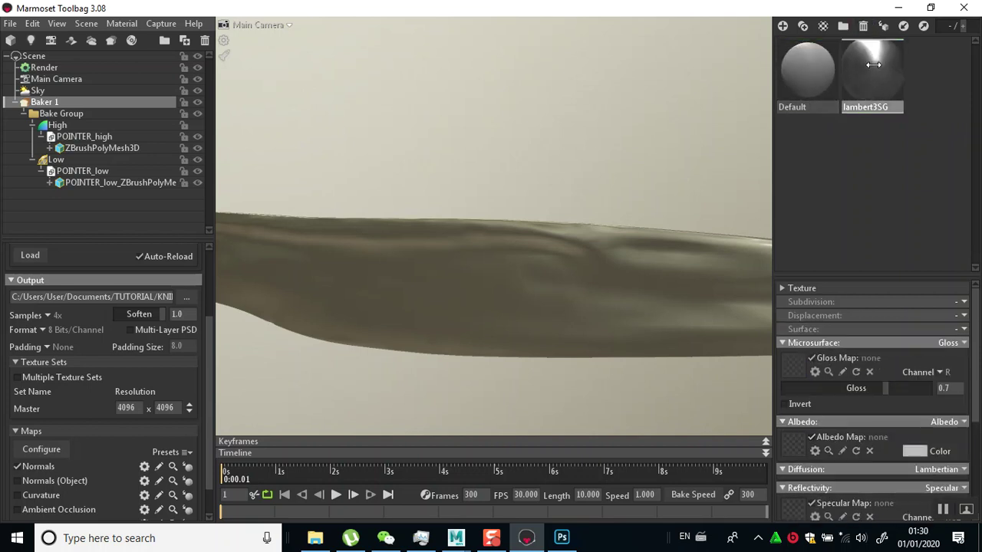
{"action": "key", "text": "Delete"}
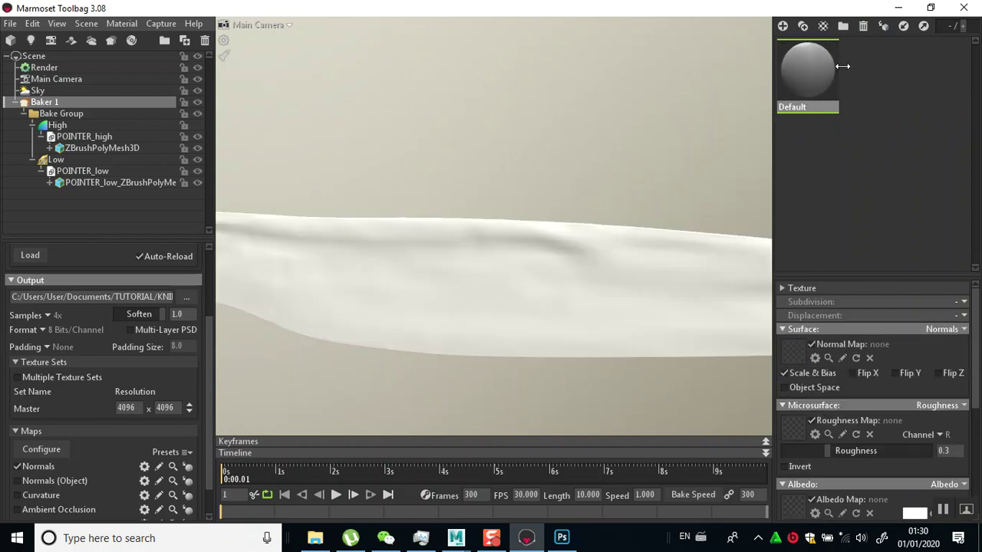
{"action": "left_click", "coordinate": [842, 66]}
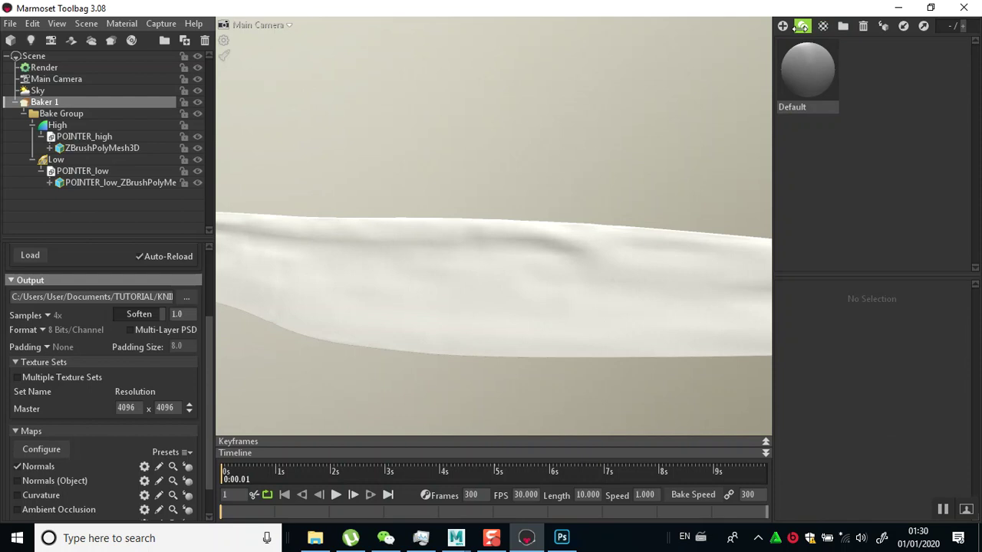
{"action": "left_click", "coordinate": [782, 25]}
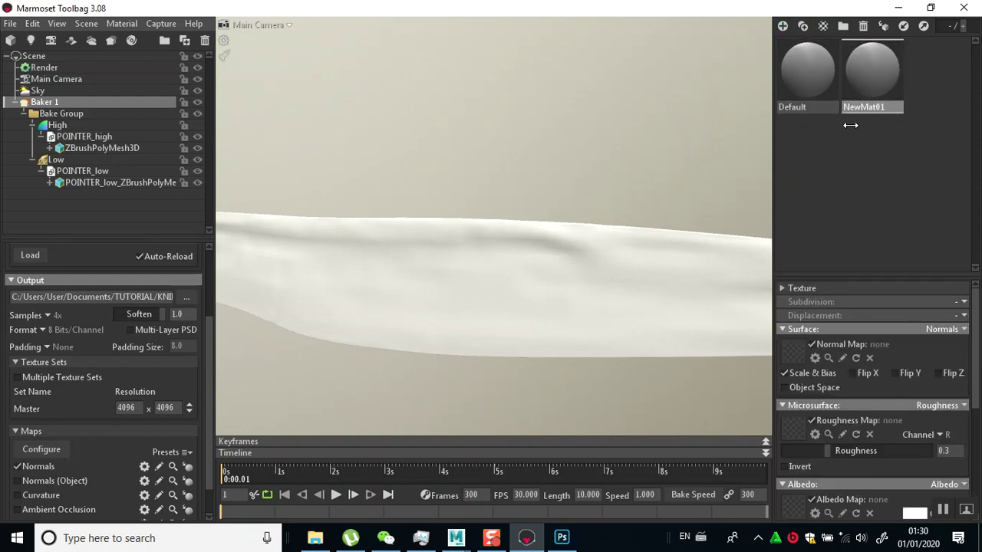
{"action": "key", "text": "Delete"}
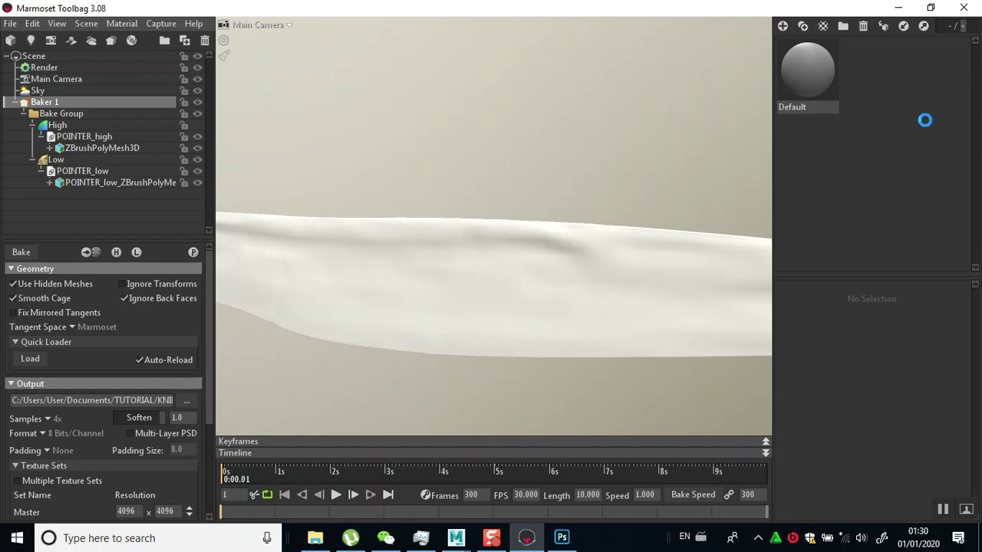
{"action": "left_click", "coordinate": [871, 72]}
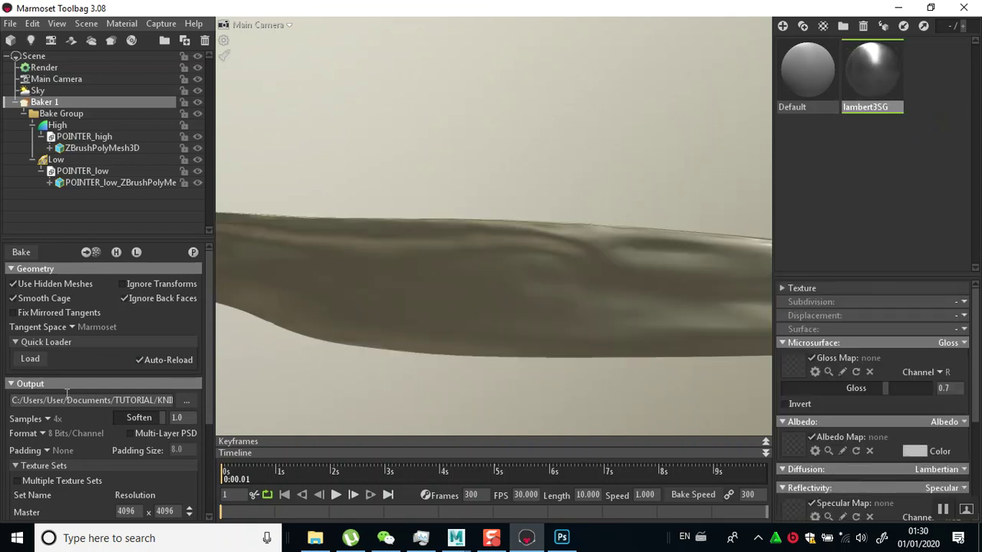
Check the baker's output and map settings and bake the POINTER maps.
{"action": "scroll", "coordinate": [82, 412], "scroll_direction": "down", "scroll_amount": 3}
{"action": "scroll", "coordinate": [85, 424], "scroll_direction": "down", "scroll_amount": 3}
{"action": "scroll", "coordinate": [86, 424], "scroll_direction": "up", "scroll_amount": 6}
{"action": "left_click", "coordinate": [15, 252]}
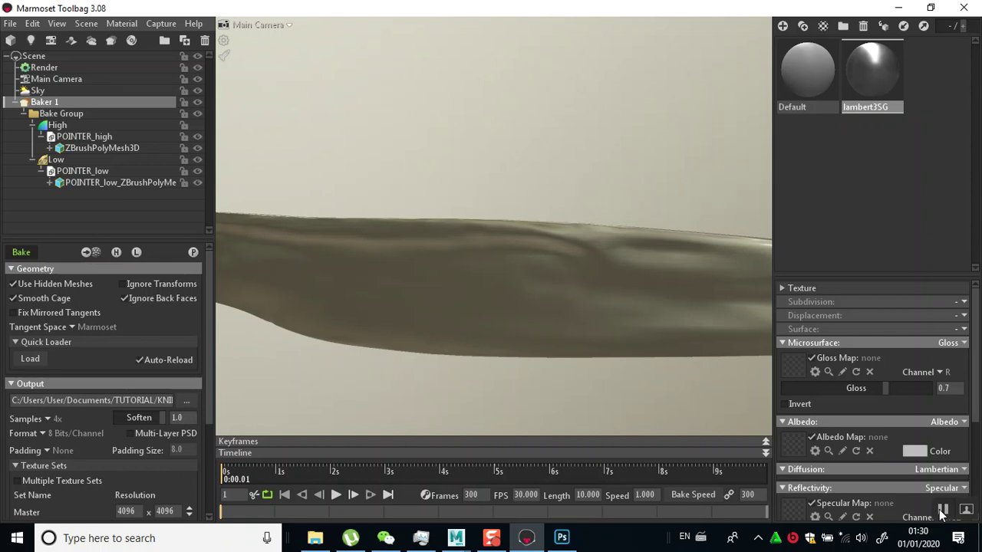
Preview the baked maps on the pointer's low-poly mesh and inspect both sides of the blade.
{"action": "left_click", "coordinate": [40, 102]}
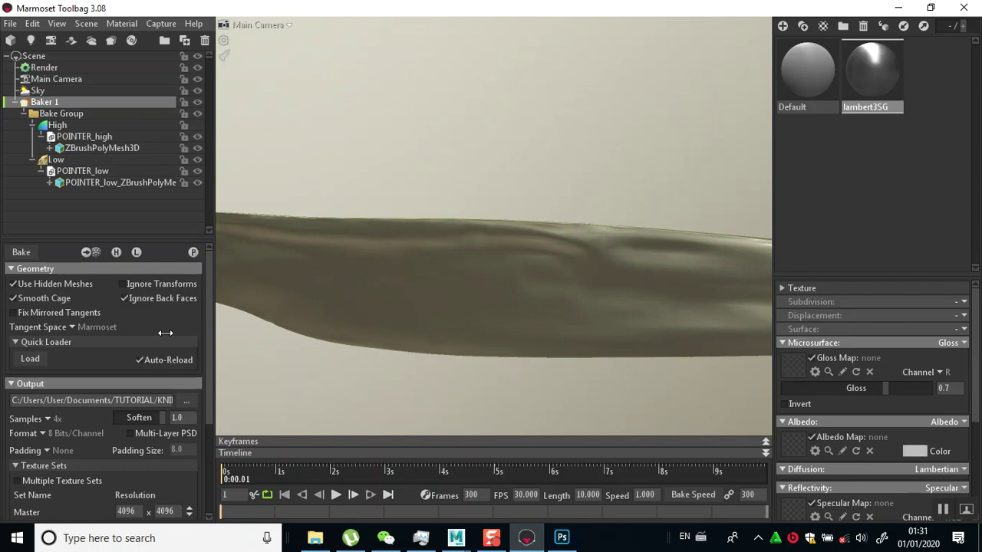
{"action": "left_click", "coordinate": [193, 252]}
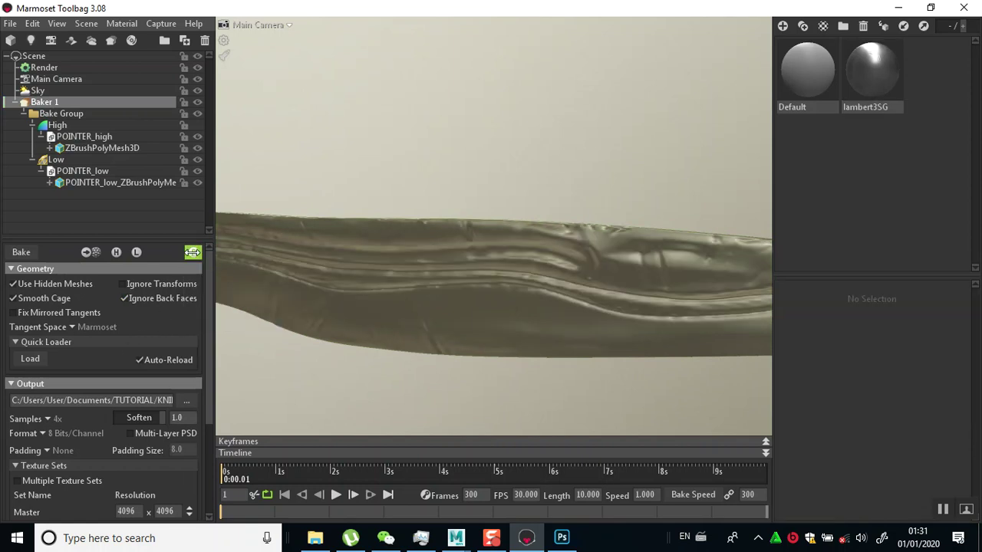
{"action": "right_click_drag", "start_coordinate": [538, 358], "coordinate": [400, 299]}
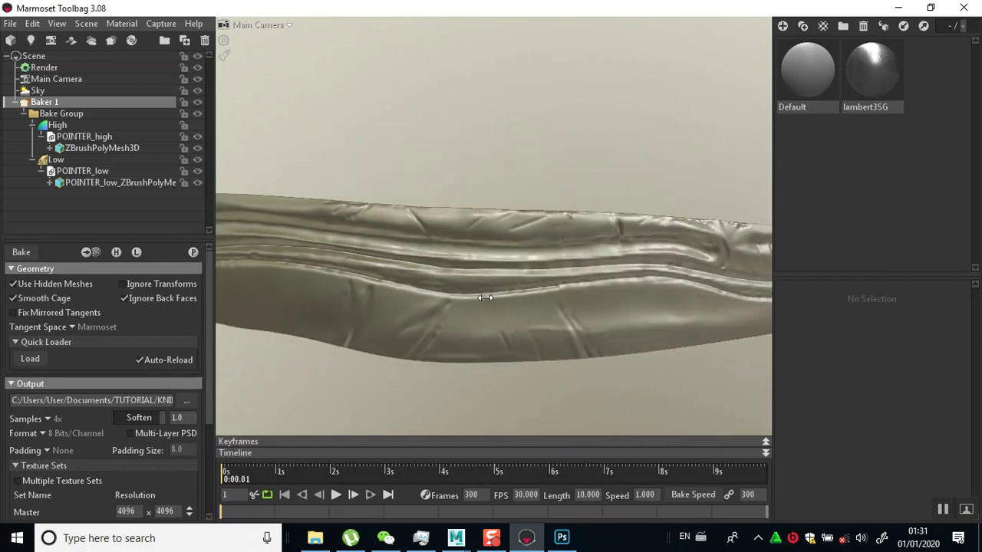
{"action": "right_click_drag", "start_coordinate": [486, 297], "coordinate": [545, 309]}
{"action": "left_click_drag", "start_coordinate": [395, 231], "coordinate": [330, 329]}
{"action": "right_click_drag", "start_coordinate": [330, 330], "coordinate": [550, 307]}
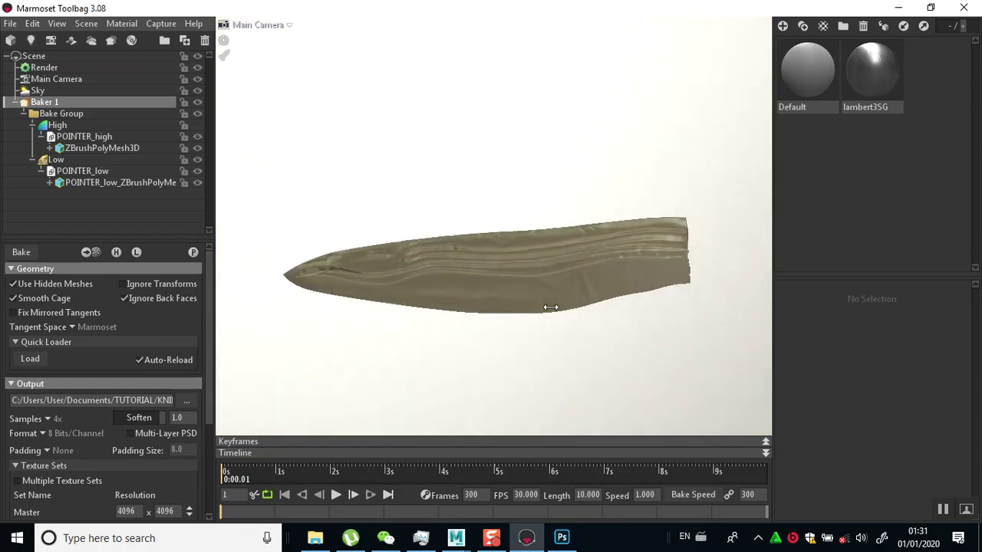
{"action": "left_click_drag", "start_coordinate": [550, 307], "coordinate": [458, 322]}
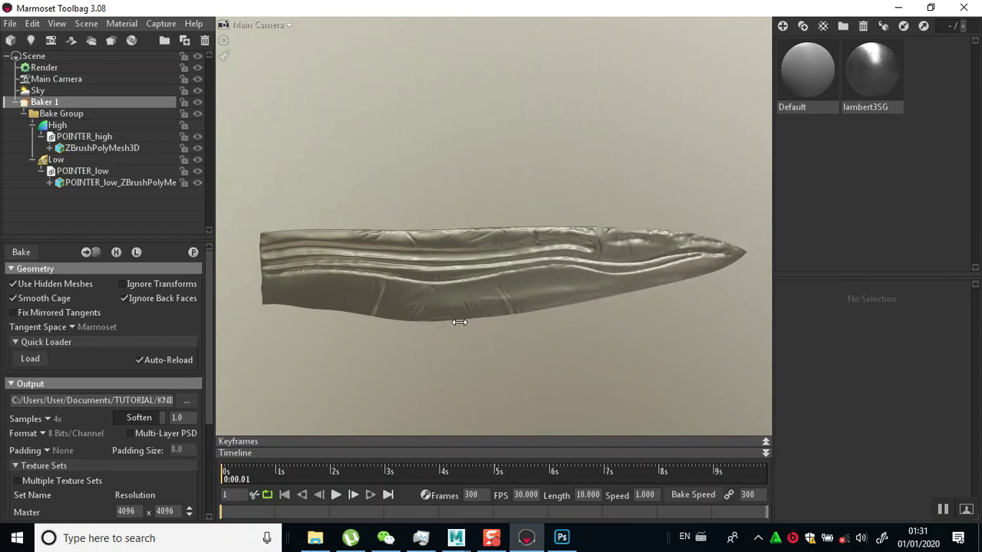
{"action": "left_click", "coordinate": [345, 379]}
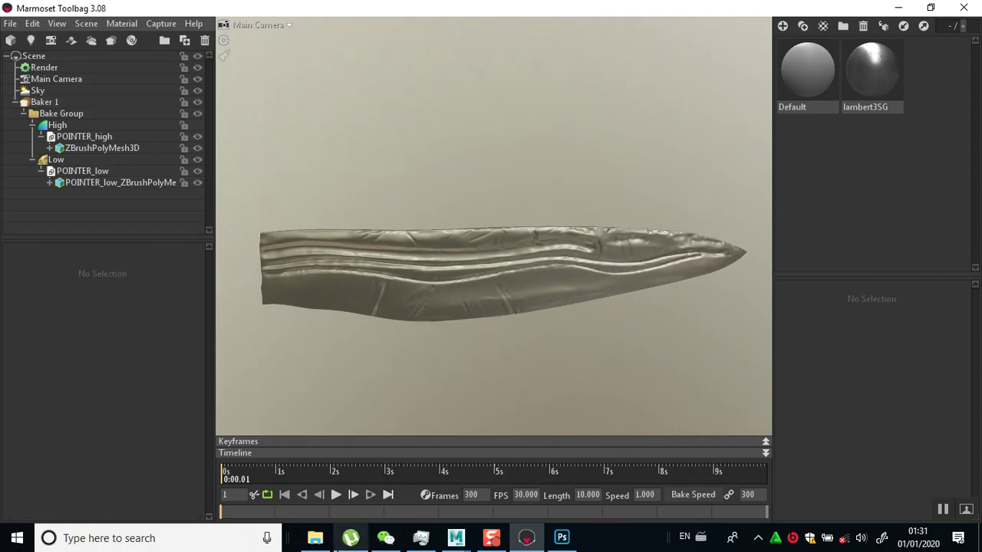
Switch to File Explorer, go to the POINTER folder inside KNIFE SERIES > BAKES, and open POINTER_normal in Photoshop.
{"action": "left_click", "coordinate": [315, 538]}
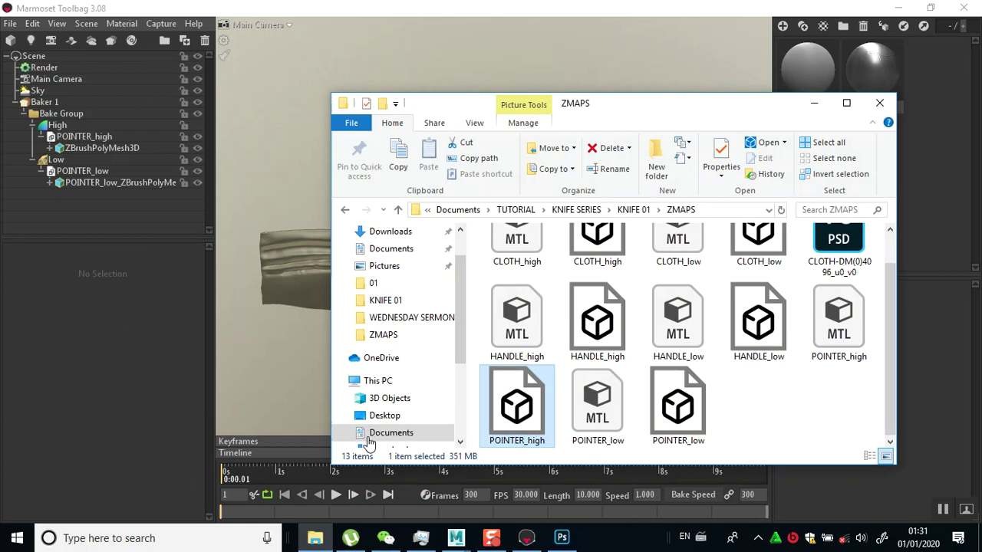
{"action": "left_click", "coordinate": [633, 209]}
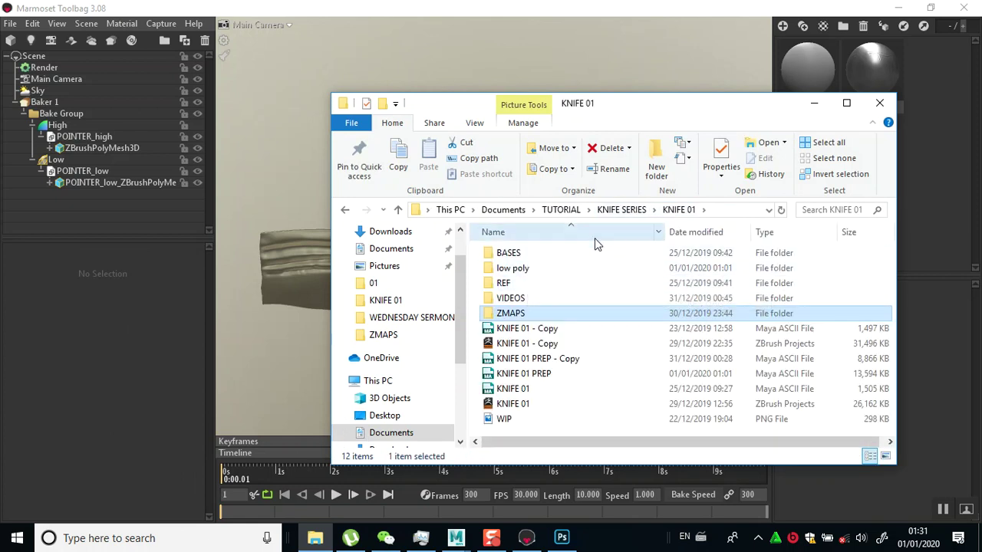
{"action": "left_click", "coordinate": [637, 210]}
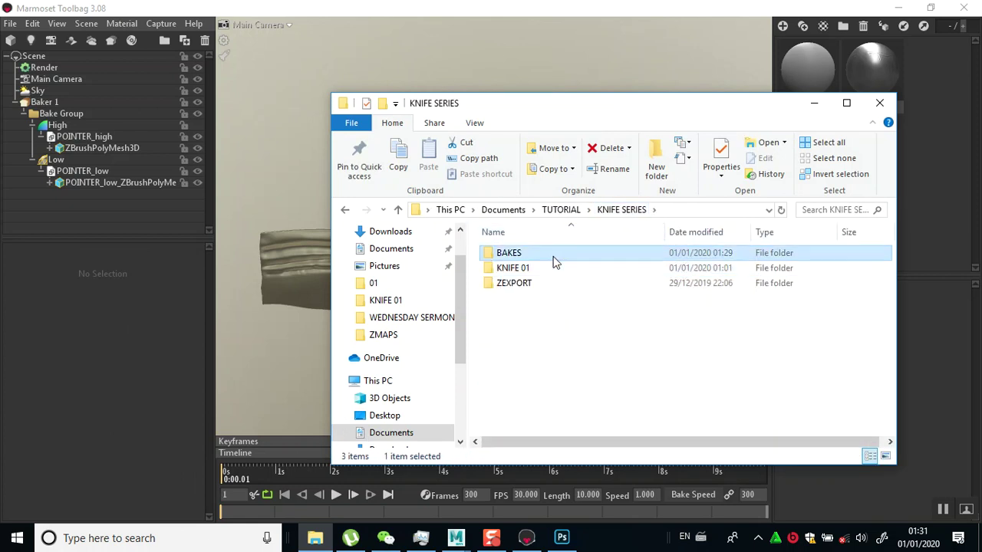
{"action": "double_click", "coordinate": [553, 256]}
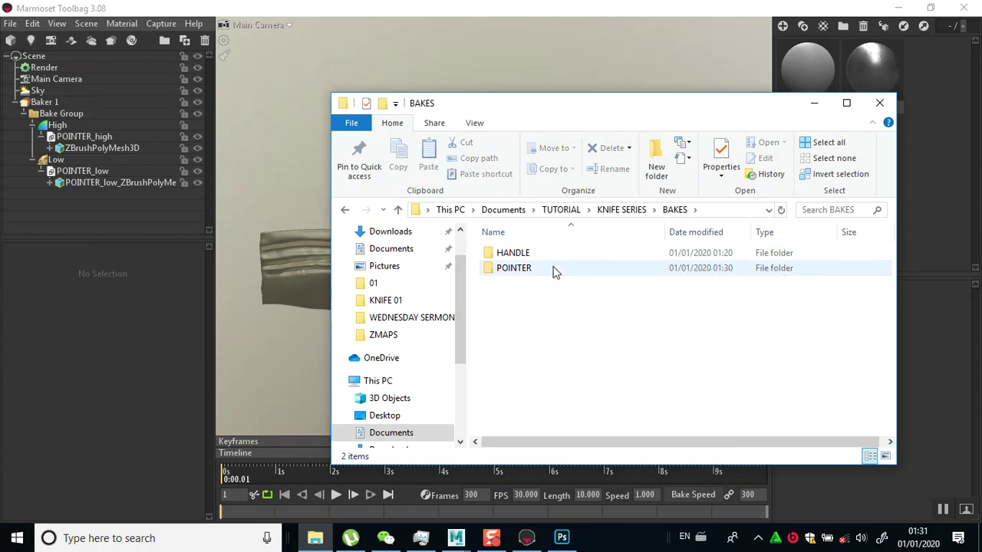
{"action": "double_click", "coordinate": [556, 272]}
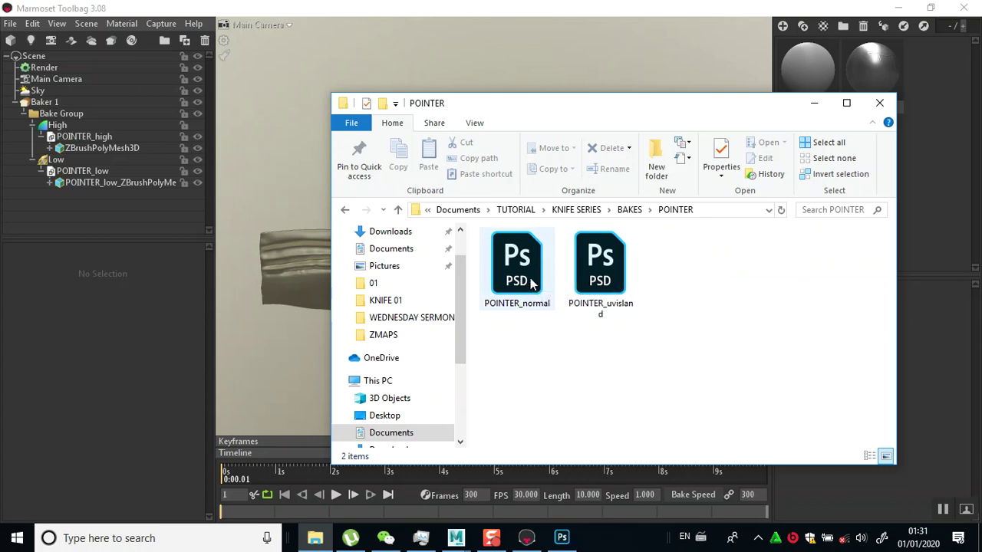
{"action": "double_click", "coordinate": [532, 283]}
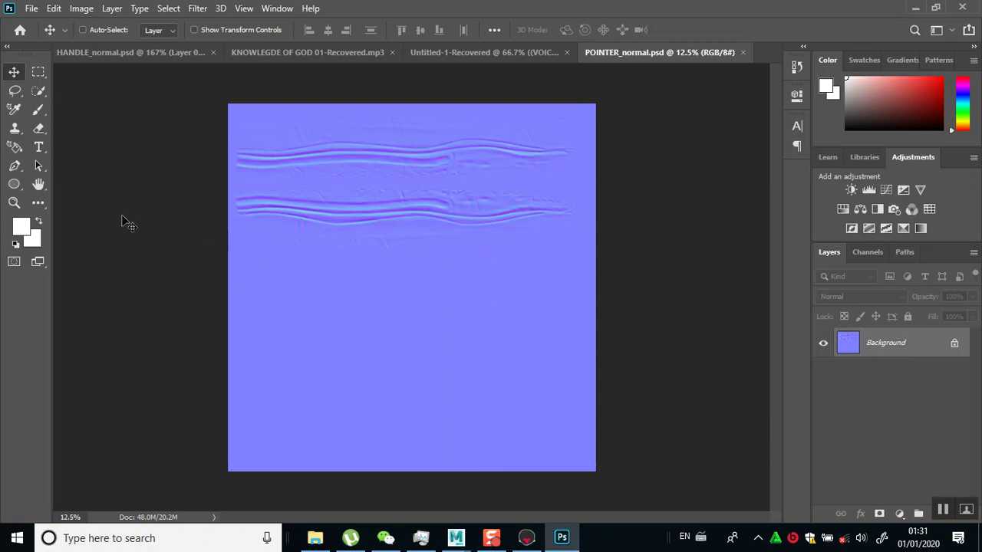
Examine the groove and scratch detail of the baked pointer normal map up close.
{"action": "left_click", "coordinate": [15, 203]}
{"action": "left_click_drag", "start_coordinate": [224, 122], "coordinate": [538, 196]}
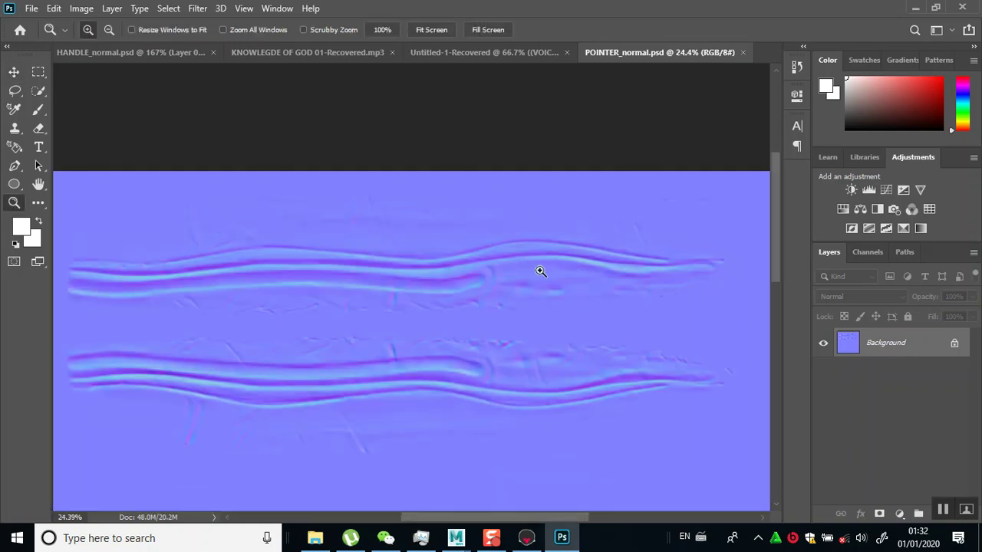
{"action": "left_click_drag", "start_coordinate": [416, 340], "coordinate": [556, 257]}
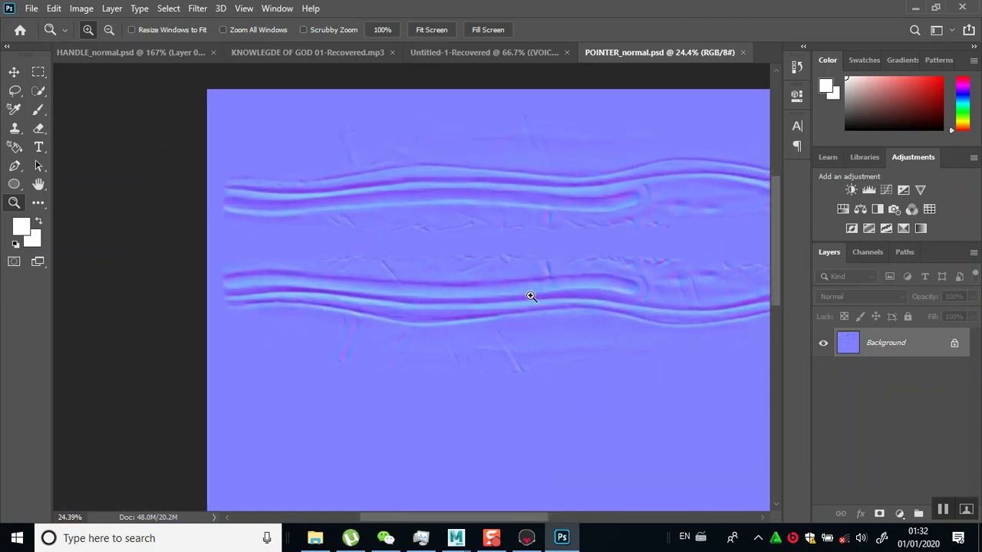
{"action": "scroll", "coordinate": [484, 377], "scroll_direction": "right", "scroll_amount": 3}
{"action": "scroll", "coordinate": [484, 378], "scroll_direction": "down", "scroll_amount": 2}
{"action": "scroll", "coordinate": [388, 252], "scroll_direction": "up", "scroll_amount": 2}
{"action": "scroll", "coordinate": [389, 252], "scroll_direction": "down", "scroll_amount": 1}
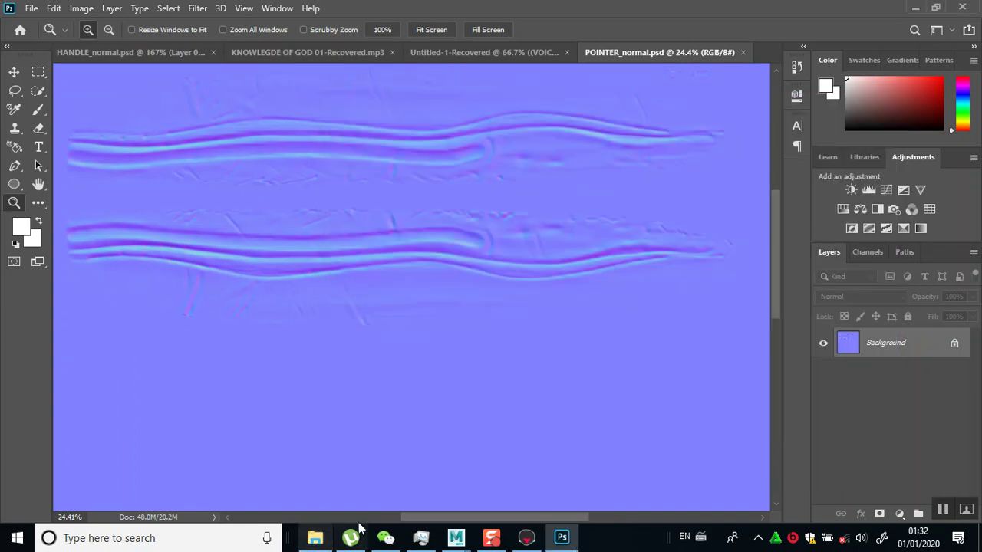
Delete HANDLE_height, HANDLE_normal and HANDLE_uvisland from the HANDLE folder inside BAKES.
{"action": "left_click", "coordinate": [316, 539]}
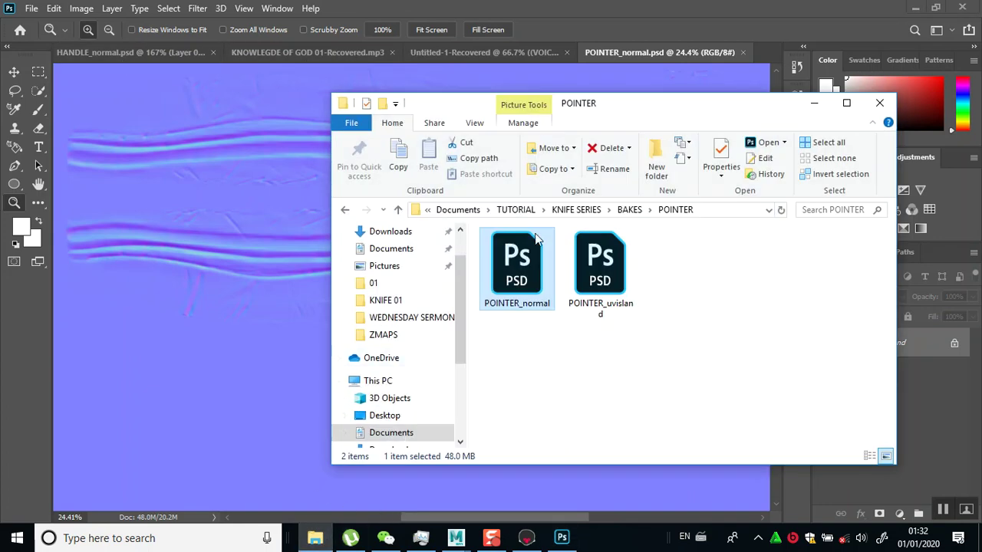
{"action": "left_click", "coordinate": [629, 210]}
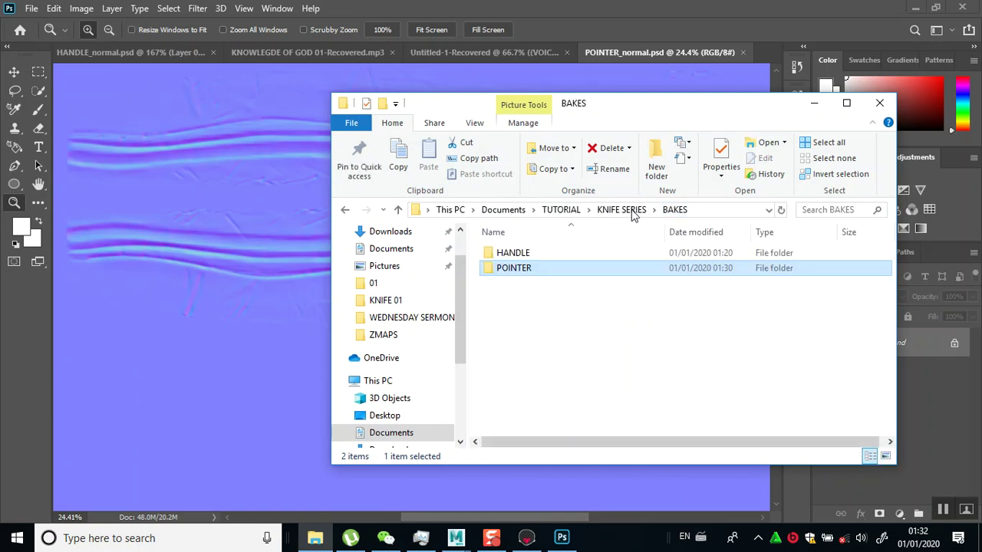
{"action": "double_click", "coordinate": [549, 254]}
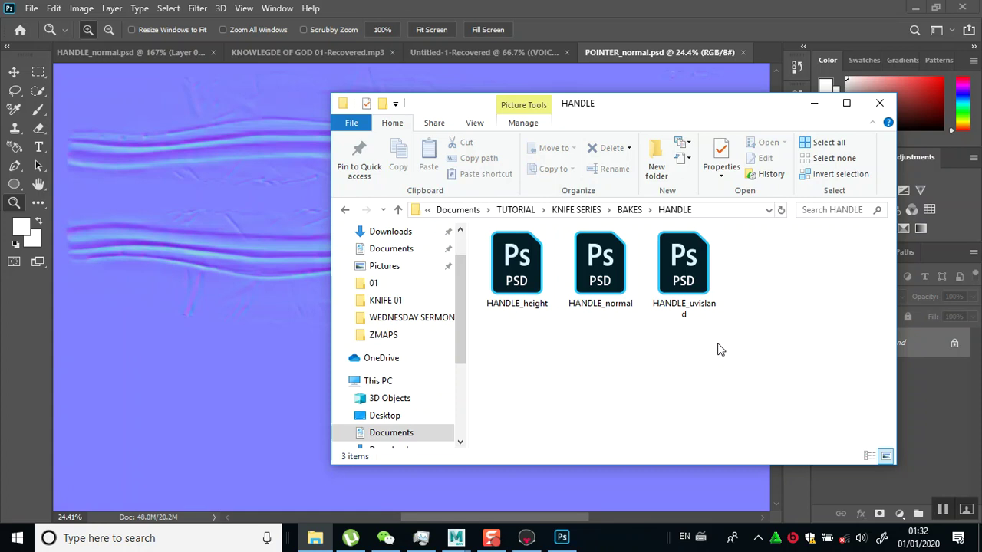
{"action": "left_click_drag", "start_coordinate": [763, 349], "coordinate": [483, 255]}
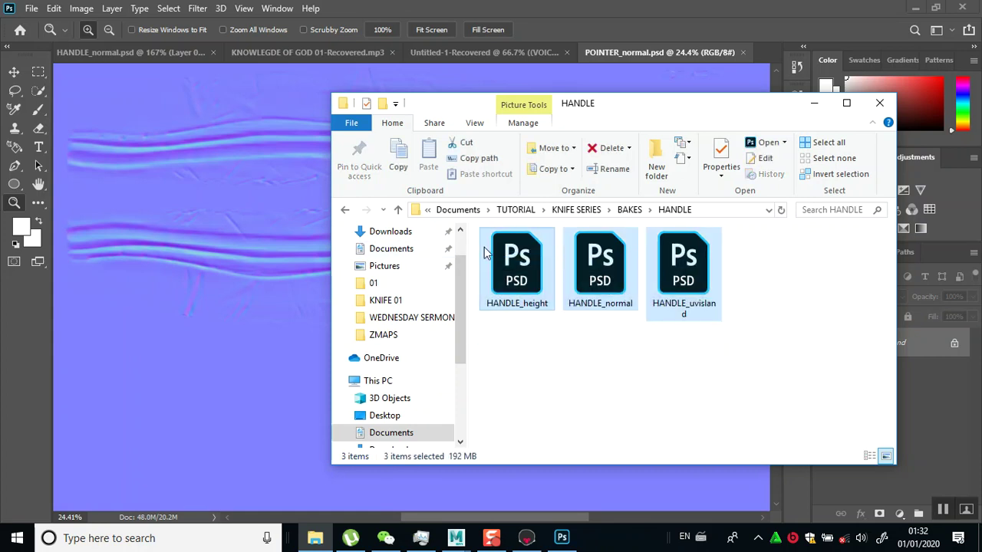
{"action": "key", "text": "Delete"}
{"action": "left_click", "coordinate": [571, 283]}
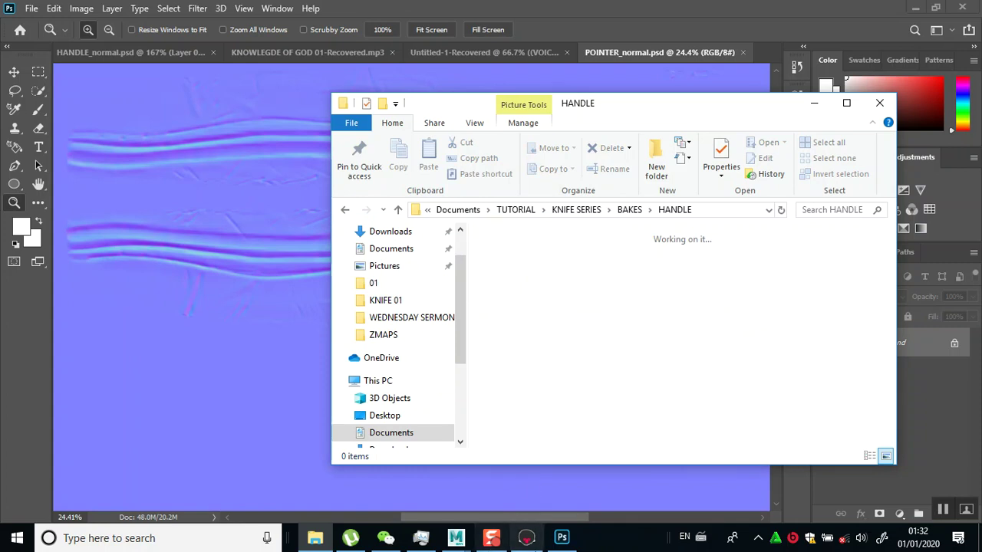
Switch back to Marmoset Toolbag and look over the knife handle's model from several angles.
{"action": "left_click", "coordinate": [535, 543]}
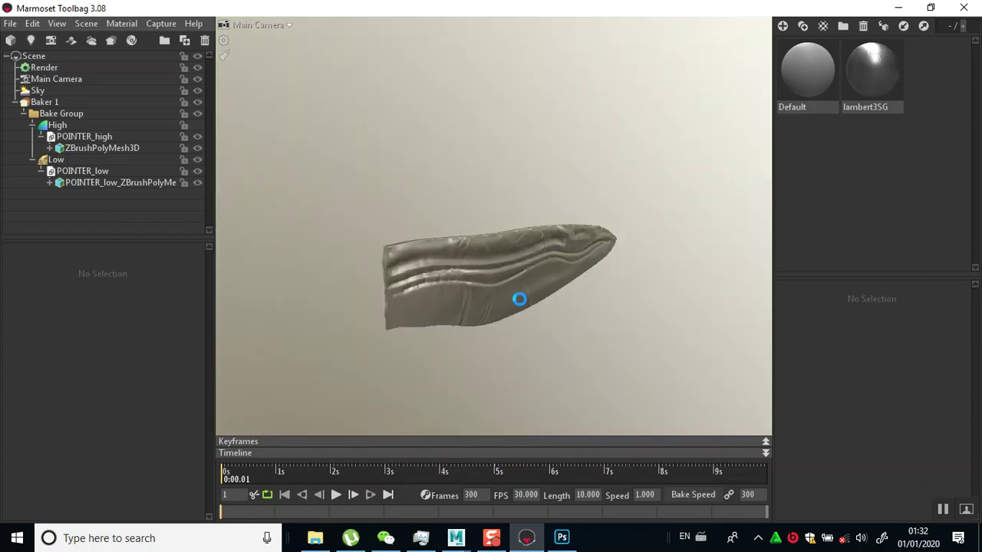
{"action": "left_click", "coordinate": [519, 253]}
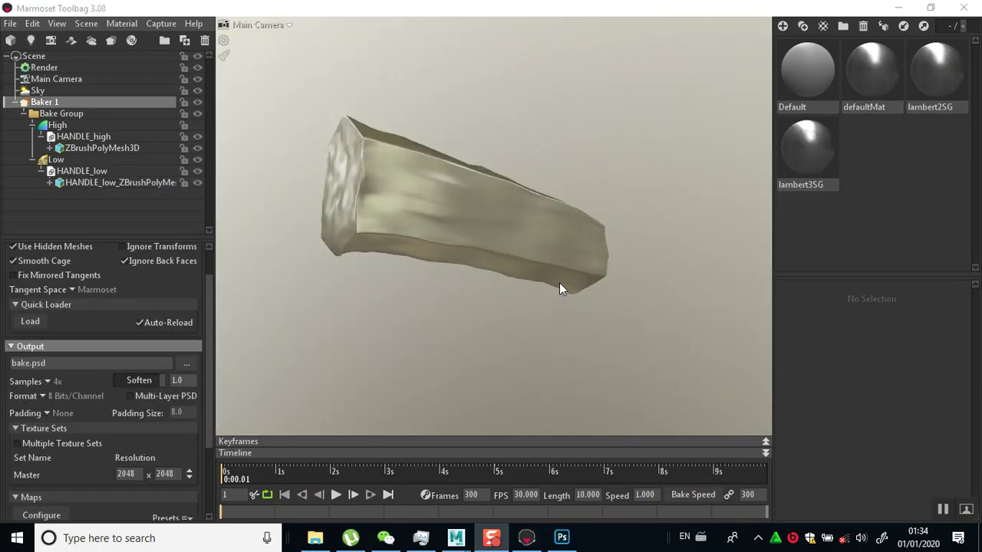
{"action": "left_click", "coordinate": [559, 282]}
{"action": "left_click", "coordinate": [497, 355]}
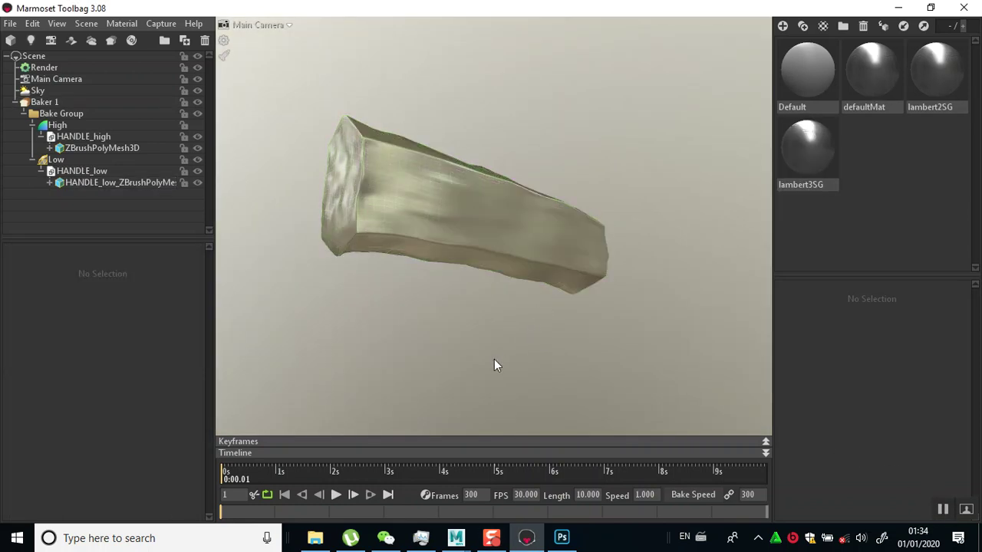
{"action": "left_click_drag", "start_coordinate": [534, 332], "coordinate": [480, 381]}
{"action": "scroll", "coordinate": [526, 333], "scroll_direction": "up", "scroll_amount": 3}
{"action": "left_click_drag", "start_coordinate": [526, 333], "coordinate": [259, 214]}
Show the bake cage of the handle's Low group and set its Max Offset to 0.209.
{"action": "left_click", "coordinate": [77, 159]}
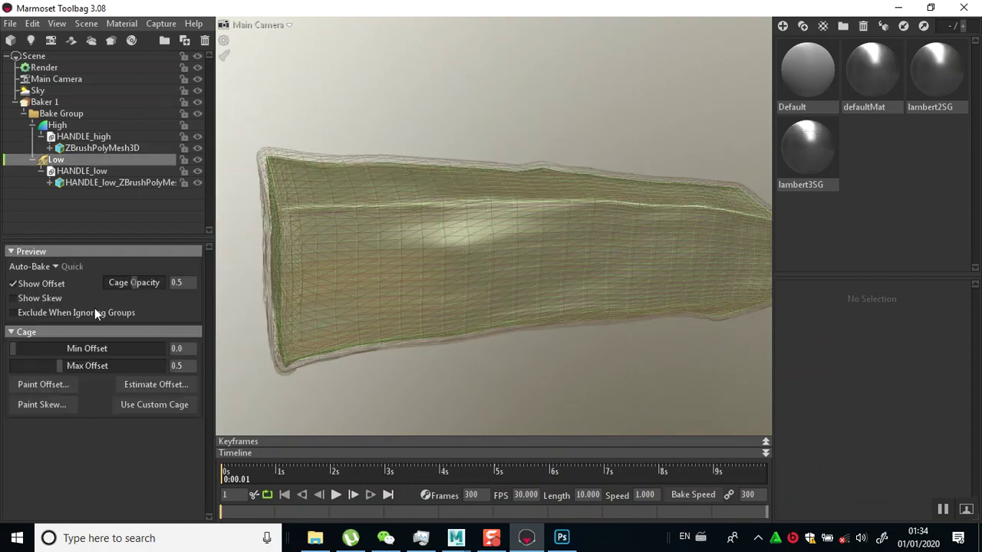
{"action": "left_click_drag", "start_coordinate": [427, 272], "coordinate": [300, 120]}
{"action": "scroll", "coordinate": [453, 265], "scroll_direction": "up", "scroll_amount": 2}
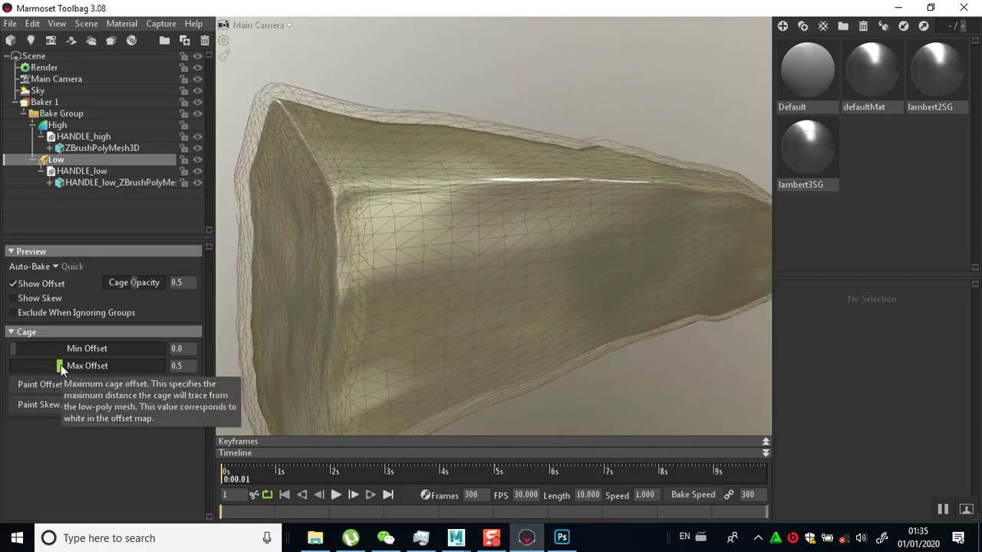
{"action": "left_click_drag", "start_coordinate": [60, 365], "coordinate": [47, 365]}
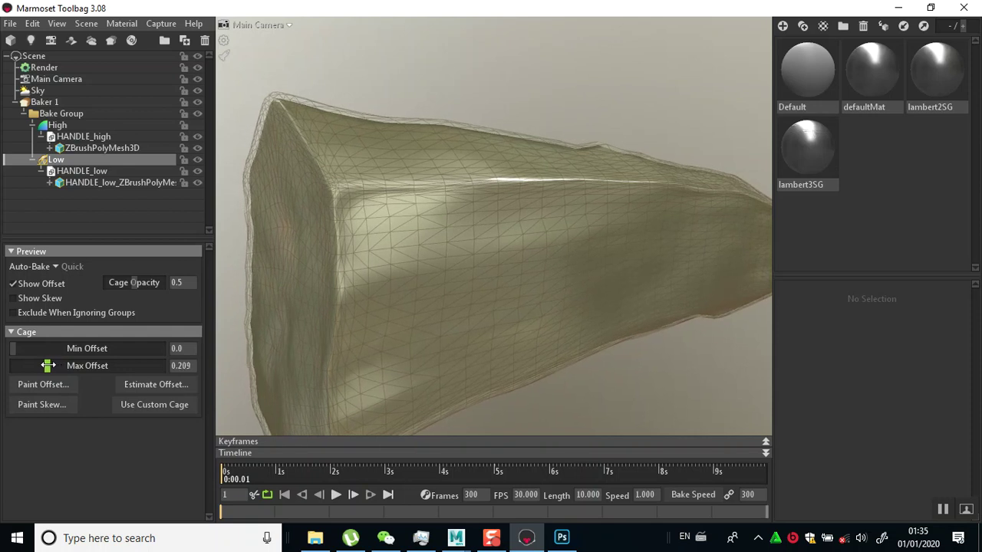
Inspect the handle's low-poly mesh without the cage, and reselect the Low group to check the cage's fit.
{"action": "left_click", "coordinate": [598, 320]}
{"action": "key", "text": "Down"}
{"action": "key", "text": "Down"}
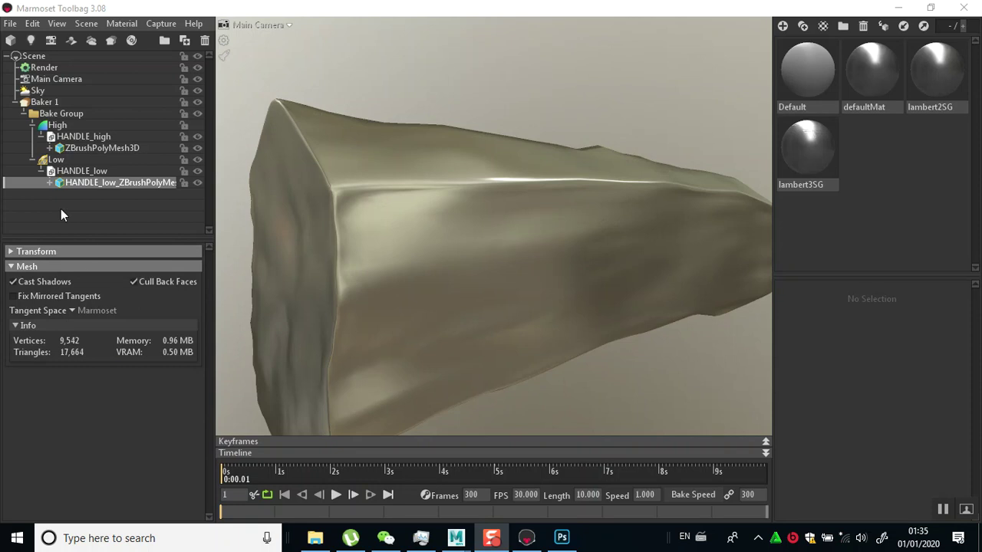
{"action": "key", "text": "Up"}
{"action": "key", "text": "Up"}
{"action": "mouse_move", "coordinate": [432, 261]}
{"action": "left_mouse_down"}
{"action": "mouse_move", "coordinate": [394, 256]}
{"action": "mouse_move", "coordinate": [475, 267]}
{"action": "mouse_move", "coordinate": [622, 260]}
{"action": "mouse_move", "coordinate": [632, 285]}
{"action": "mouse_move", "coordinate": [468, 307]}
{"action": "mouse_move", "coordinate": [385, 273]}
{"action": "mouse_move", "coordinate": [484, 267]}
{"action": "mouse_move", "coordinate": [433, 253]}
{"action": "left_mouse_up"}
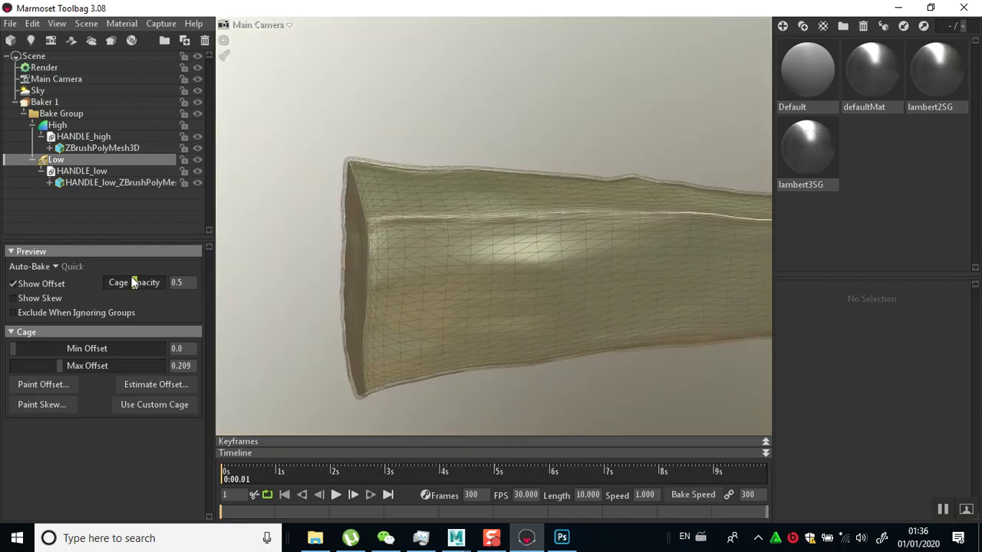
Set Baker 1's output resolution to 4096 x 4096 and its Soften value to 0.25.
{"action": "key", "text": "Up"}
{"action": "key", "text": "Up"}
{"action": "key", "text": "Up"}
{"action": "key", "text": "Up"}
{"action": "key", "text": "Up"}
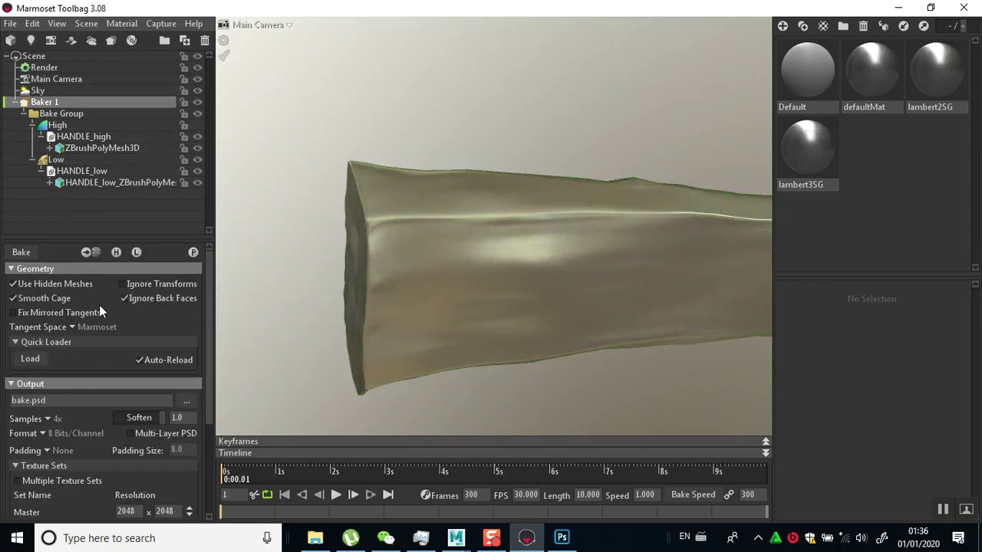
{"action": "scroll", "coordinate": [108, 374], "scroll_direction": "down", "scroll_amount": 5}
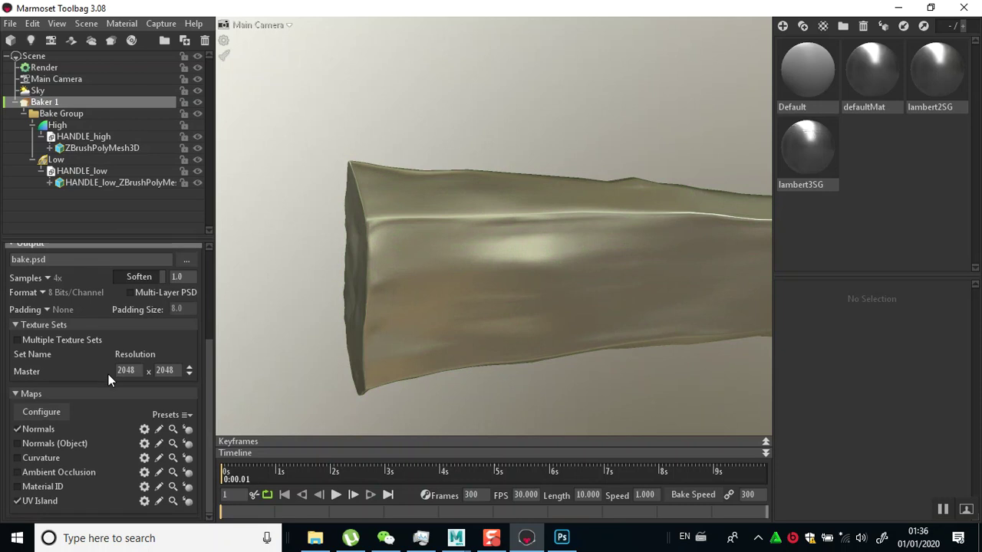
{"action": "scroll", "coordinate": [108, 374], "scroll_direction": "up", "scroll_amount": 4}
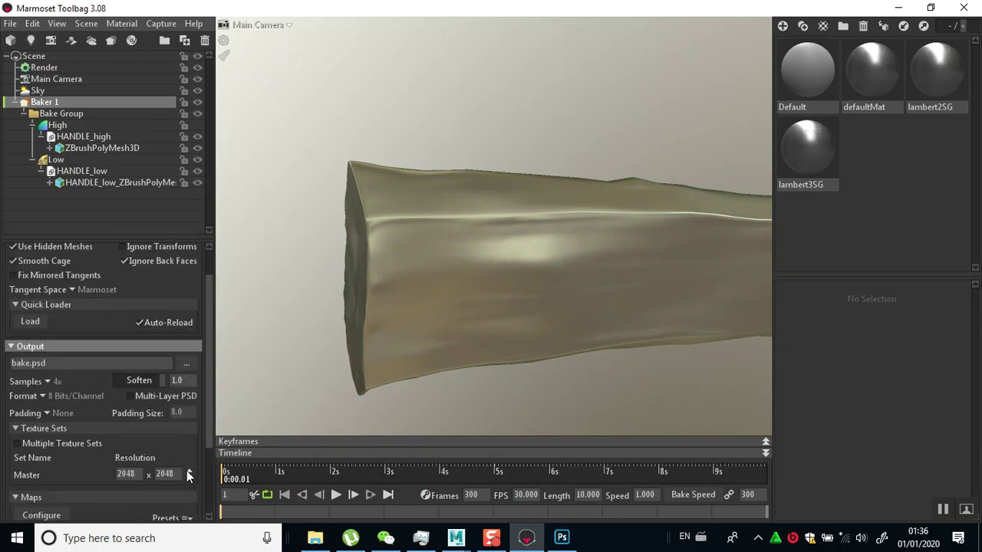
Set the bake output to a Photoshop document named HANDLE in the BAKES HANDLE folder, and bake the maps.
{"action": "left_click", "coordinate": [187, 365]}
{"action": "left_click", "coordinate": [198, 50]}
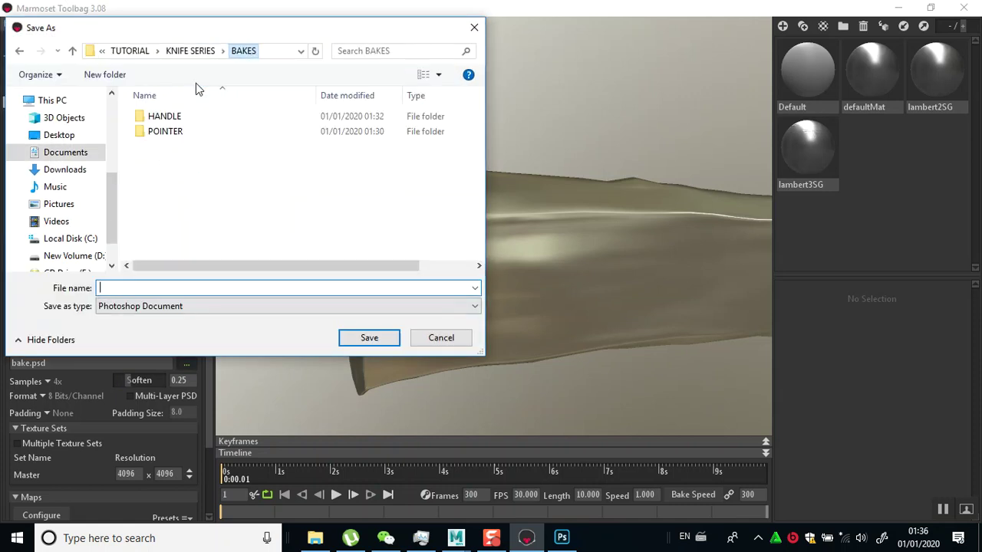
{"action": "double_click", "coordinate": [186, 115]}
{"action": "left_click", "coordinate": [168, 286]}
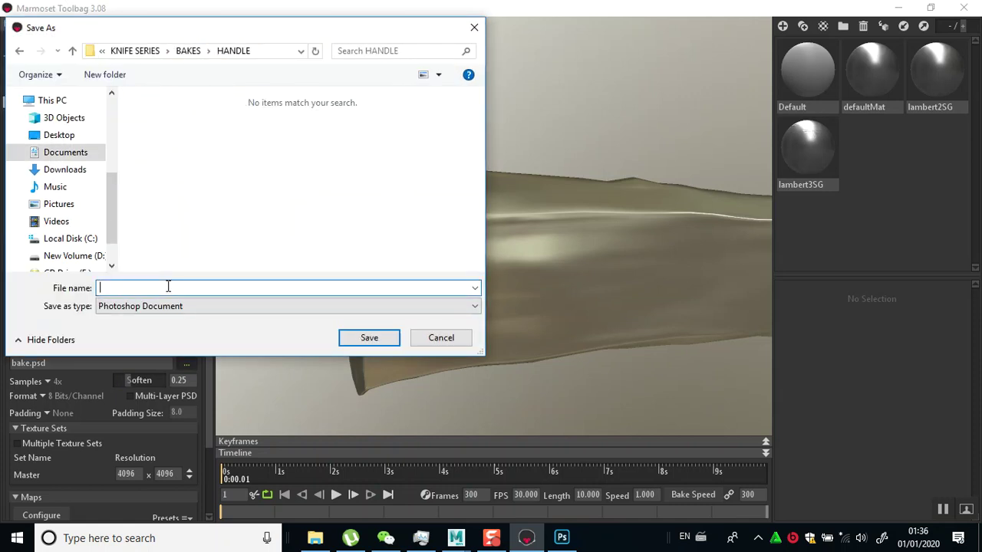
{"action": "left_click", "coordinate": [381, 337]}
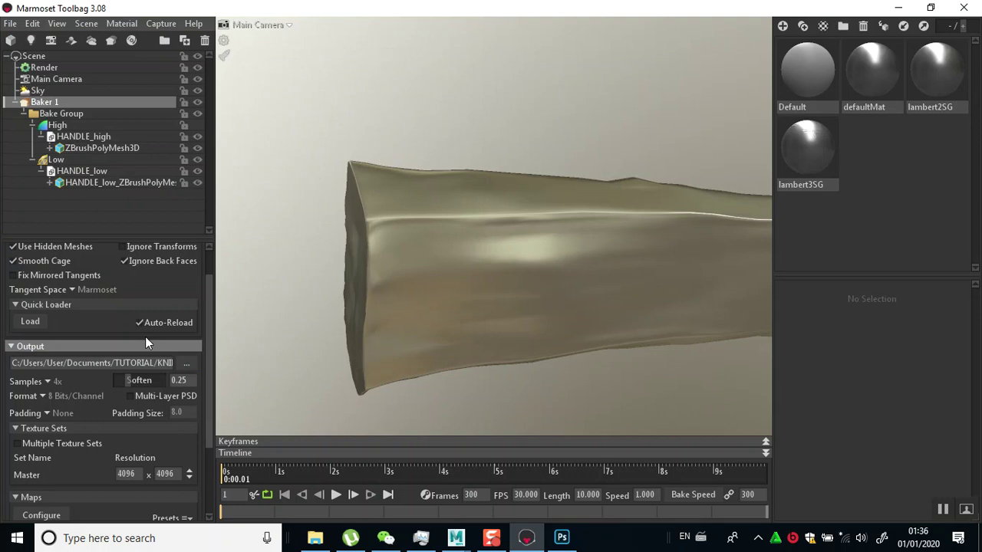
{"action": "scroll", "coordinate": [103, 366], "scroll_direction": "up", "scroll_amount": 1}
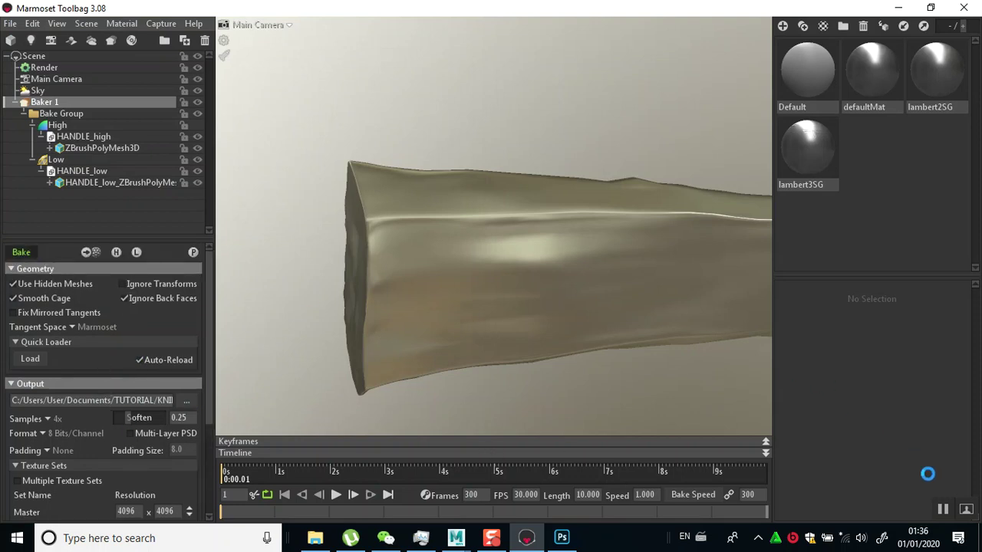
Preview the baked maps on the handle from Baker 1 and inspect the surface for baking errors.
{"action": "left_click_drag", "start_coordinate": [549, 346], "coordinate": [556, 341]}
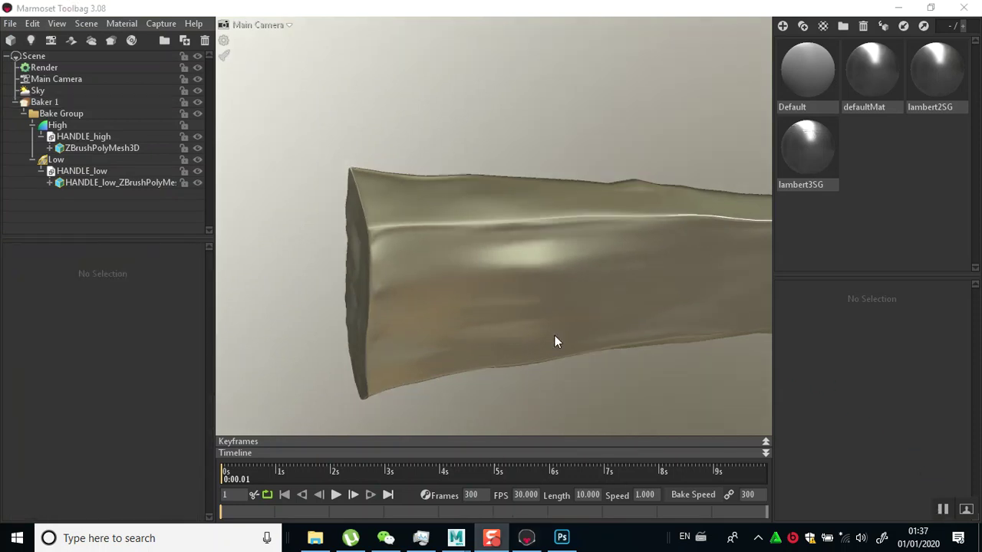
{"action": "left_click", "coordinate": [83, 158]}
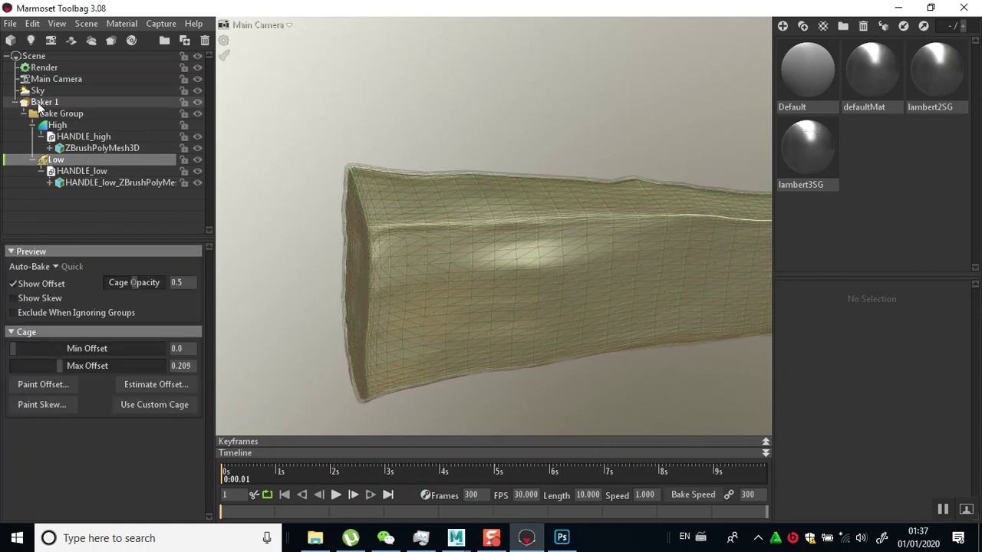
{"action": "left_click", "coordinate": [42, 102]}
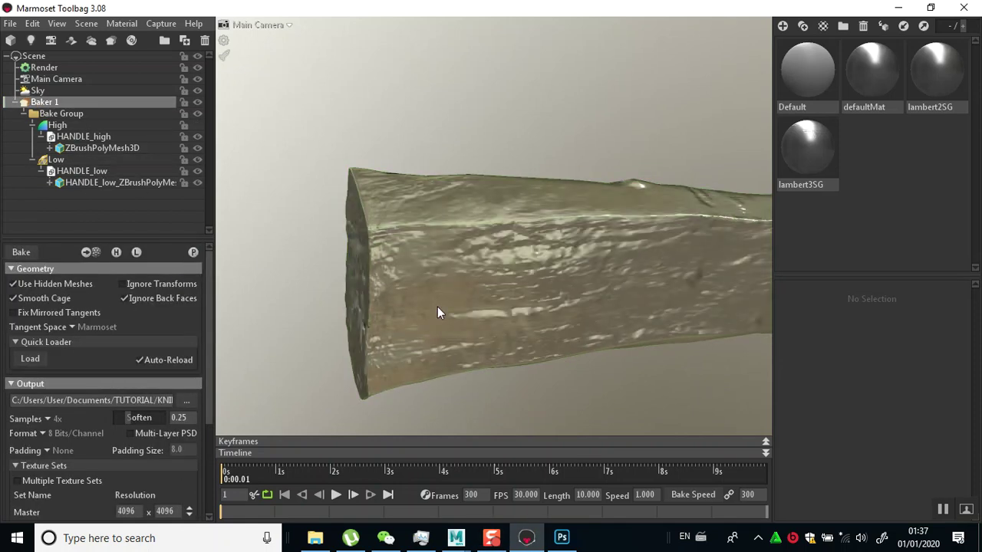
{"action": "left_click_drag", "start_coordinate": [562, 342], "coordinate": [410, 339]}
Switch to File Explorer, delete HANDLE_normal from the HANDLE folder inside BAKES, and minimize the folder window.
{"action": "left_click", "coordinate": [315, 538]}
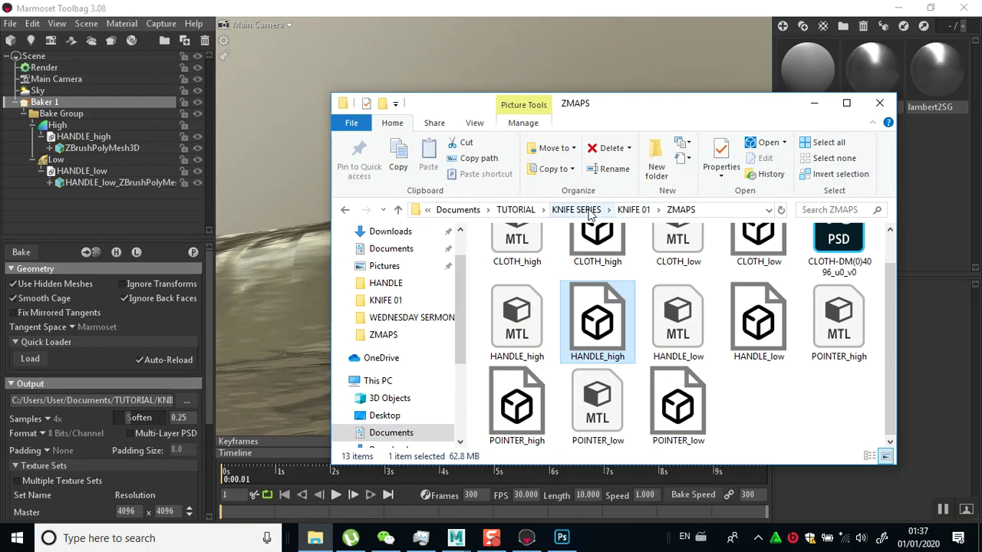
{"action": "left_click", "coordinate": [589, 213]}
{"action": "double_click", "coordinate": [552, 257]}
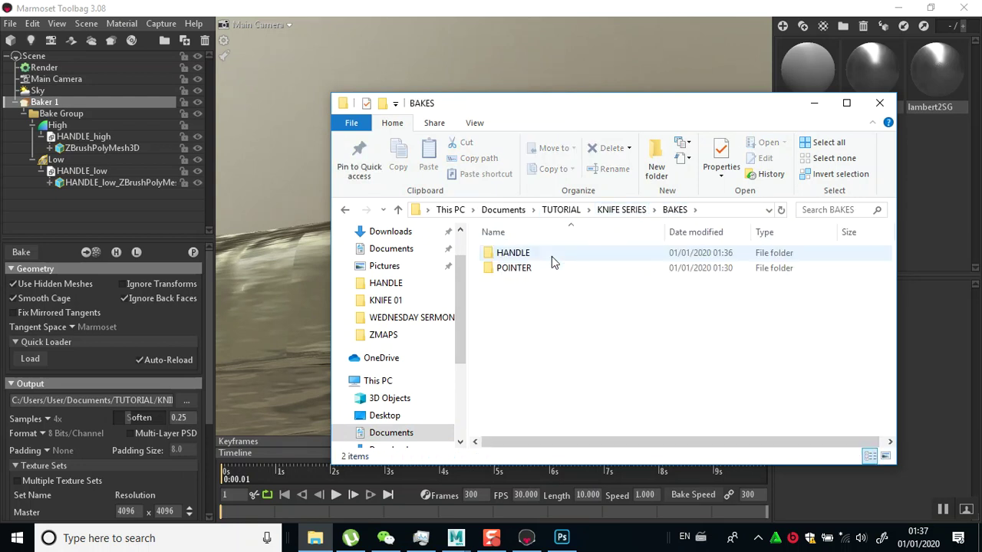
{"action": "double_click", "coordinate": [535, 253]}
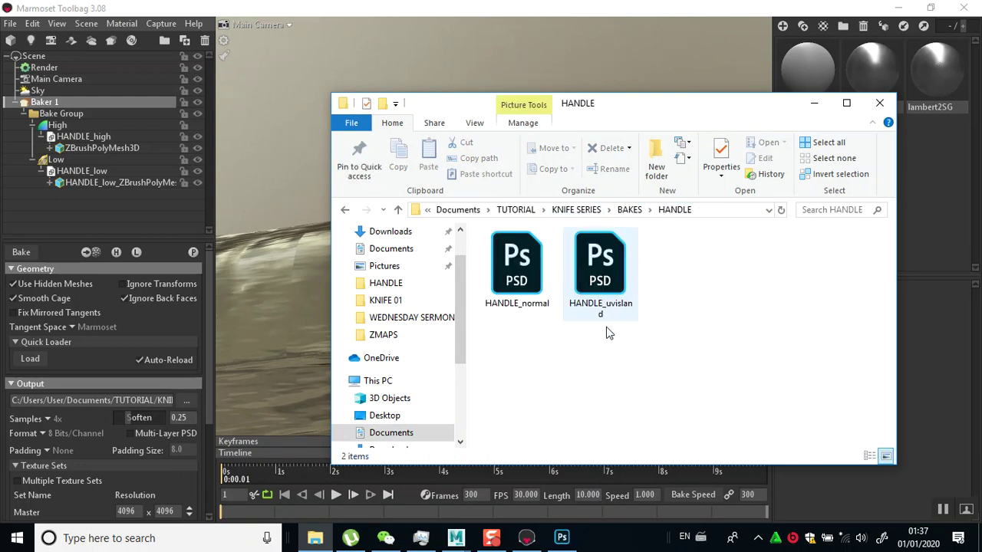
{"action": "left_click", "coordinate": [512, 291]}
{"action": "key", "text": "Delete"}
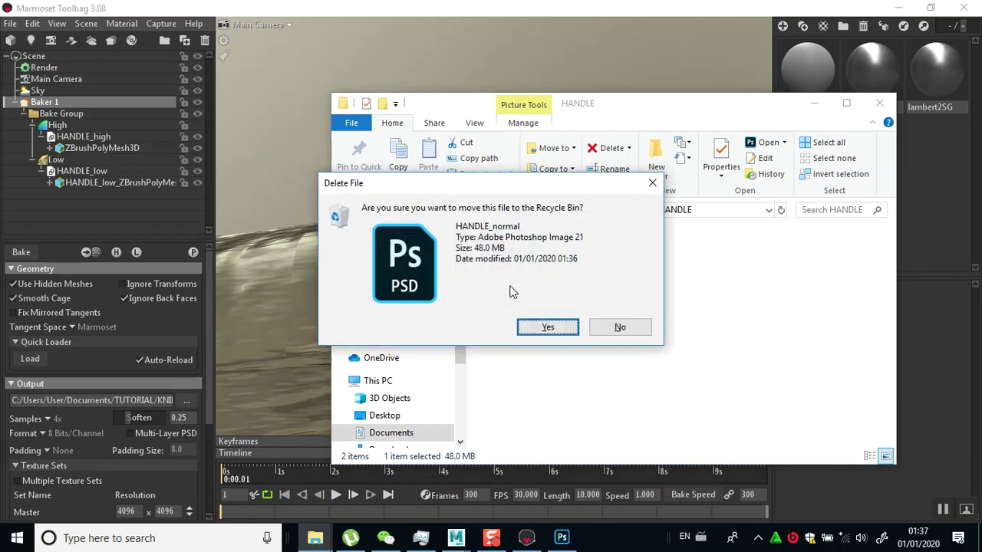
{"action": "left_click", "coordinate": [549, 327]}
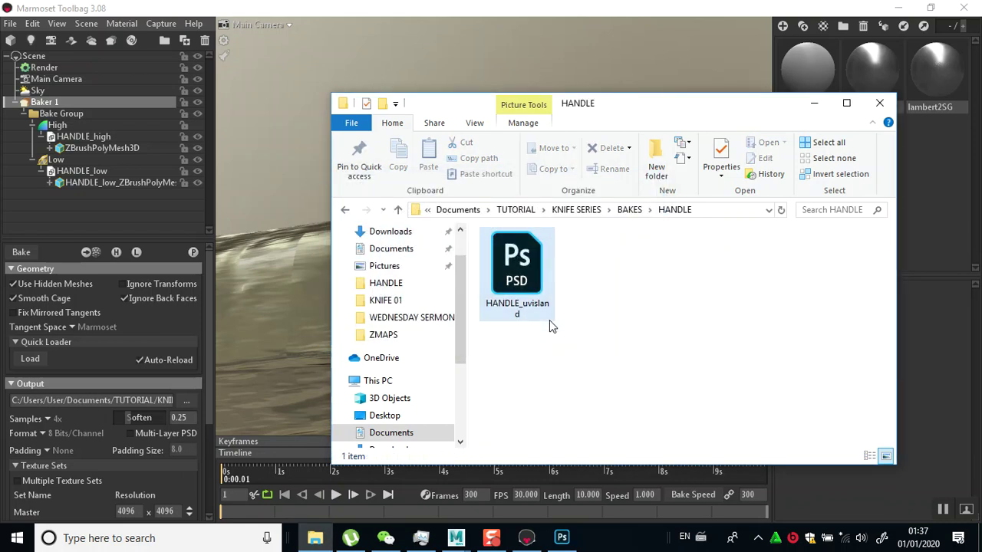
{"action": "left_click", "coordinate": [814, 103]}
Delete the lambert2SG material and apply defaultMat to the handle's low-poly mesh.
{"action": "left_click_drag", "start_coordinate": [452, 301], "coordinate": [384, 238]}
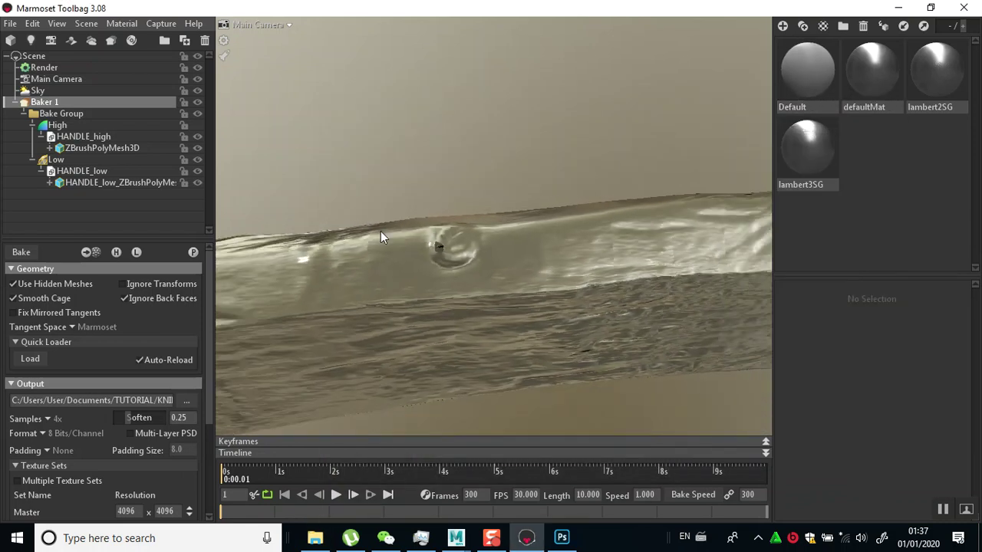
{"action": "left_click", "coordinate": [875, 90]}
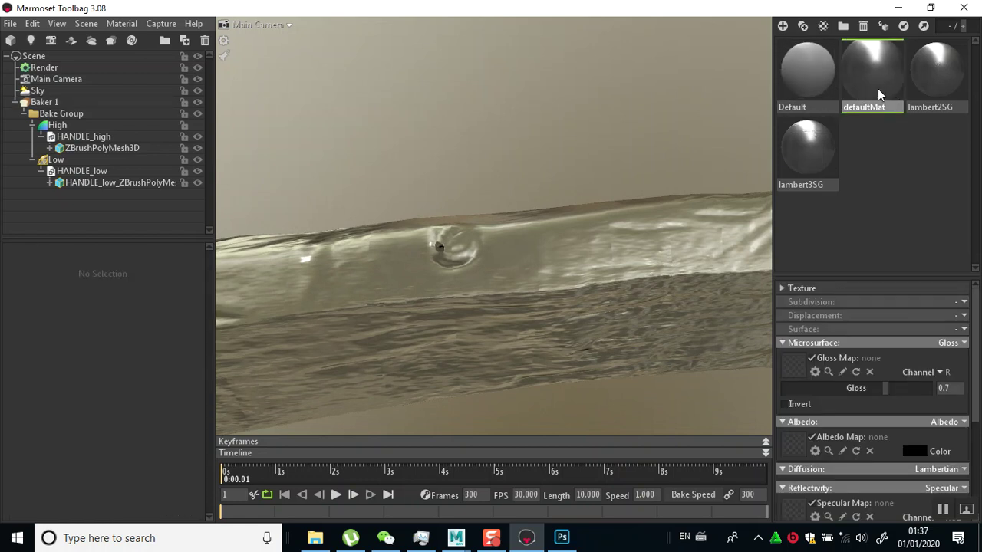
{"action": "double_click", "coordinate": [881, 88]}
{"action": "left_click", "coordinate": [923, 84]}
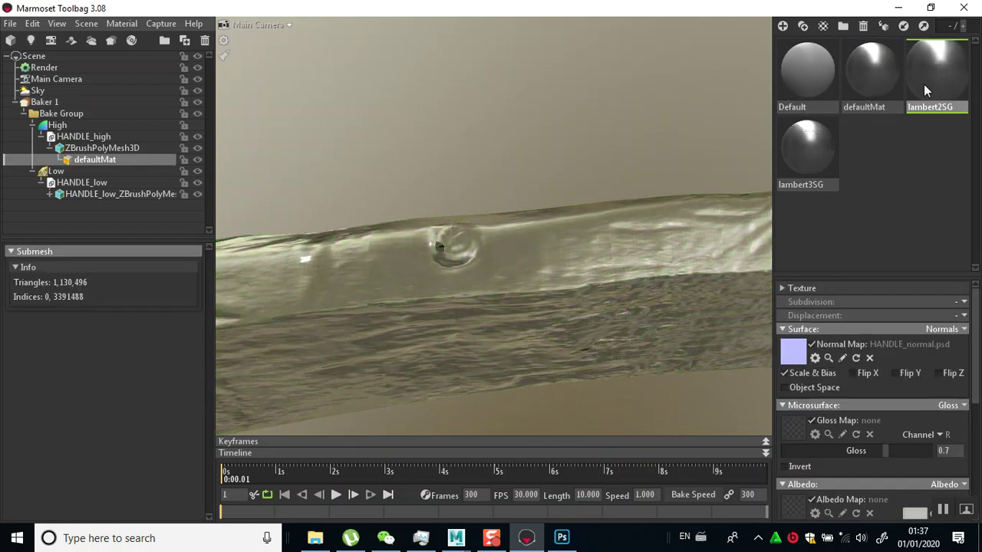
{"action": "key", "text": "Delete"}
{"action": "left_click", "coordinate": [876, 88]}
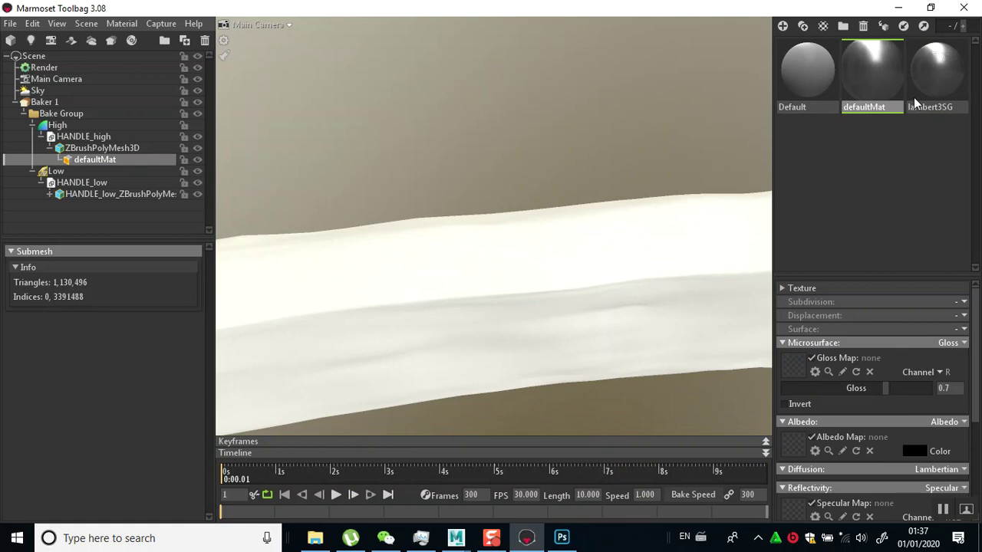
{"action": "mouse_move", "coordinate": [878, 83]}
{"action": "left_mouse_down"}
{"action": "mouse_move", "coordinate": [522, 302]}
{"action": "mouse_move", "coordinate": [644, 290]}
{"action": "left_mouse_up"}
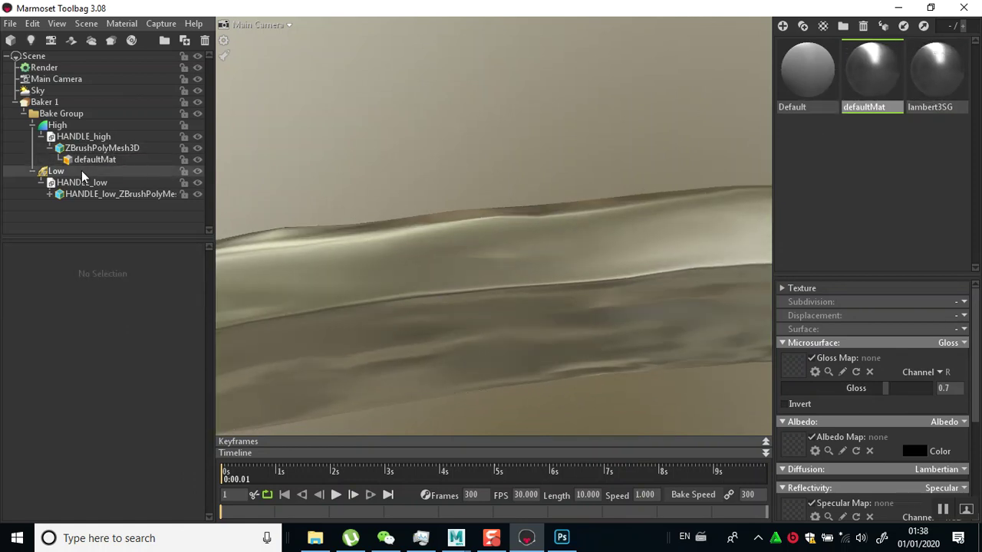
Open offset painting for the handle's Low group and bring the bump along the handle's edge into close view.
{"action": "left_click", "coordinate": [55, 171]}
{"action": "left_click_drag", "start_coordinate": [471, 279], "coordinate": [552, 274]}
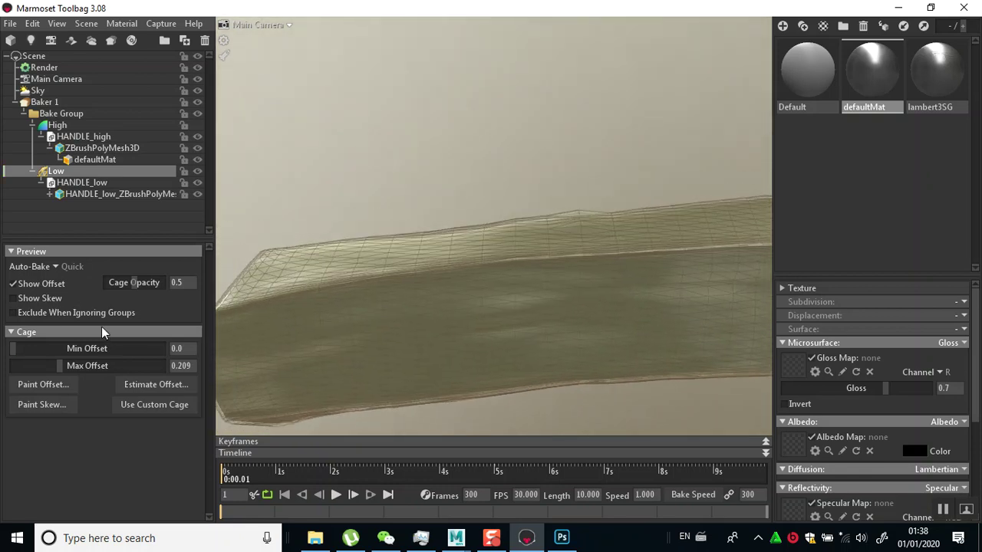
{"action": "left_click", "coordinate": [50, 391]}
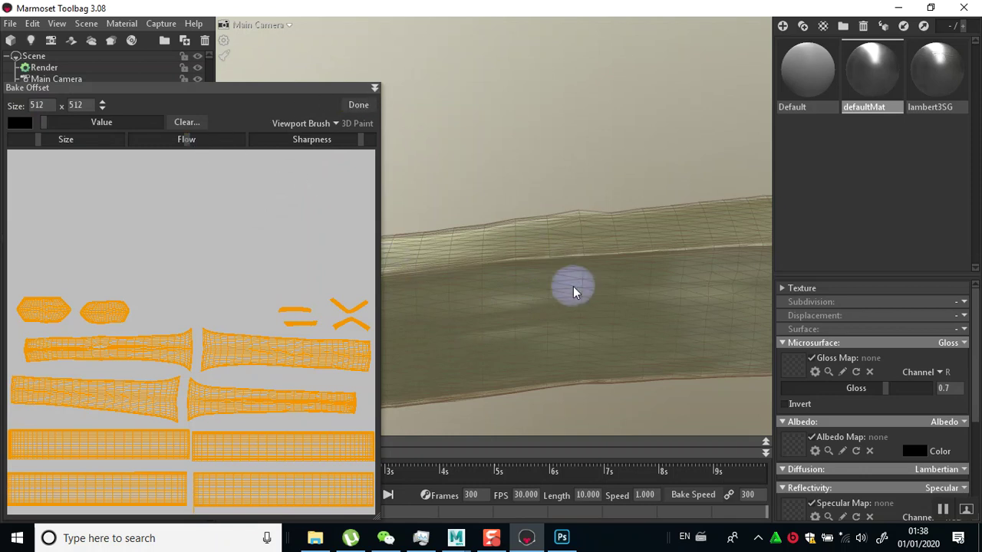
{"action": "scroll", "coordinate": [573, 330], "scroll_direction": "up", "scroll_amount": 3}
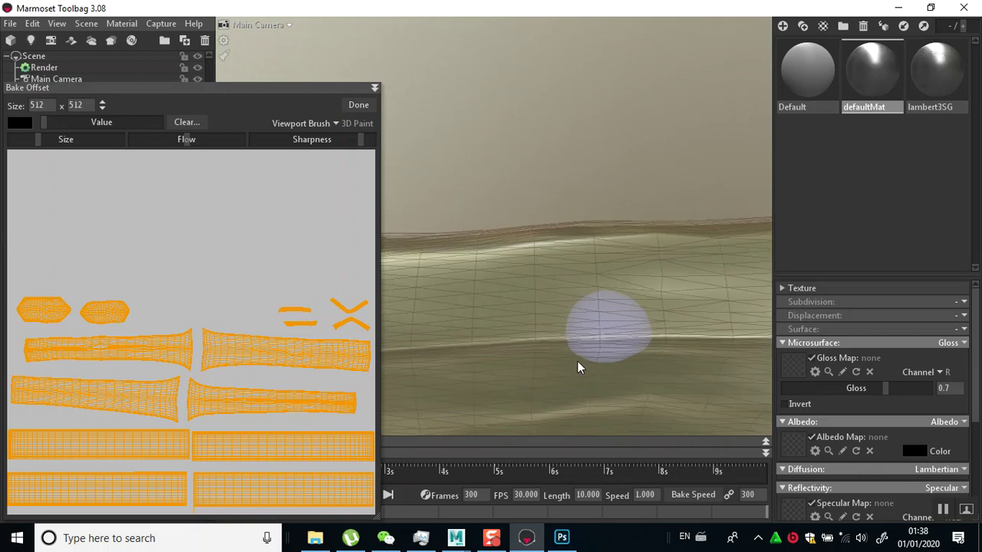
{"action": "mouse_move", "coordinate": [578, 368]}
{"action": "left_mouse_down"}
{"action": "mouse_move", "coordinate": [498, 324]}
{"action": "mouse_move", "coordinate": [515, 226]}
{"action": "mouse_move", "coordinate": [526, 285]}
{"action": "mouse_move", "coordinate": [511, 276]}
{"action": "mouse_move", "coordinate": [486, 351]}
{"action": "mouse_move", "coordinate": [499, 376]}
{"action": "mouse_move", "coordinate": [502, 283]}
{"action": "mouse_move", "coordinate": [544, 188]}
{"action": "mouse_move", "coordinate": [583, 194]}
{"action": "mouse_move", "coordinate": [463, 259]}
{"action": "mouse_move", "coordinate": [526, 361]}
{"action": "mouse_move", "coordinate": [478, 322]}
{"action": "mouse_move", "coordinate": [524, 259]}
{"action": "mouse_move", "coordinate": [534, 306]}
{"action": "mouse_move", "coordinate": [530, 284]}
{"action": "mouse_move", "coordinate": [550, 272]}
{"action": "mouse_move", "coordinate": [543, 305]}
{"action": "mouse_move", "coordinate": [532, 306]}
{"action": "mouse_move", "coordinate": [535, 268]}
{"action": "left_mouse_up"}
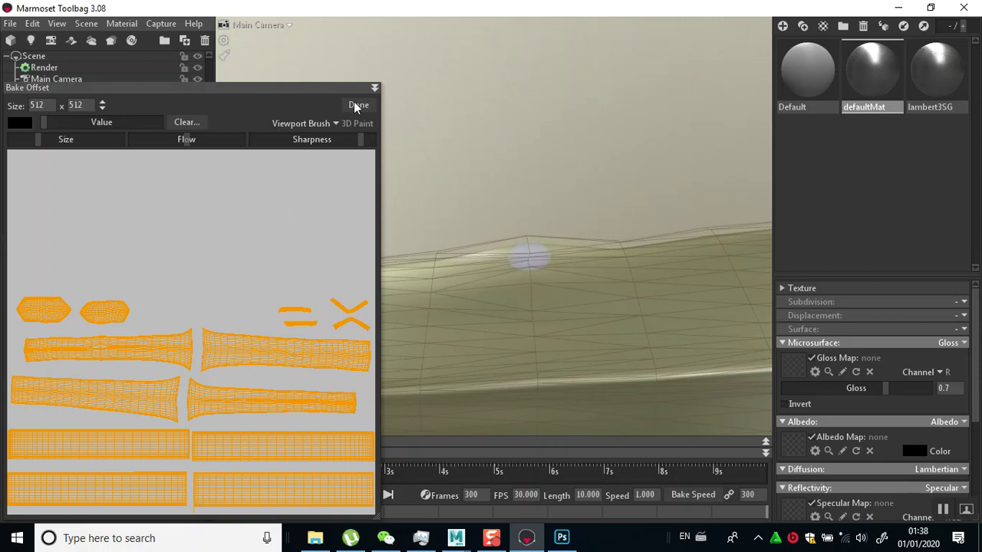
Try painting the cage offset around the bump on the handle's edge, and clear the offset canvas.
{"action": "mouse_move", "coordinate": [455, 248]}
{"action": "left_mouse_down"}
{"action": "mouse_move", "coordinate": [530, 288]}
{"action": "mouse_move", "coordinate": [531, 253]}
{"action": "left_mouse_up"}
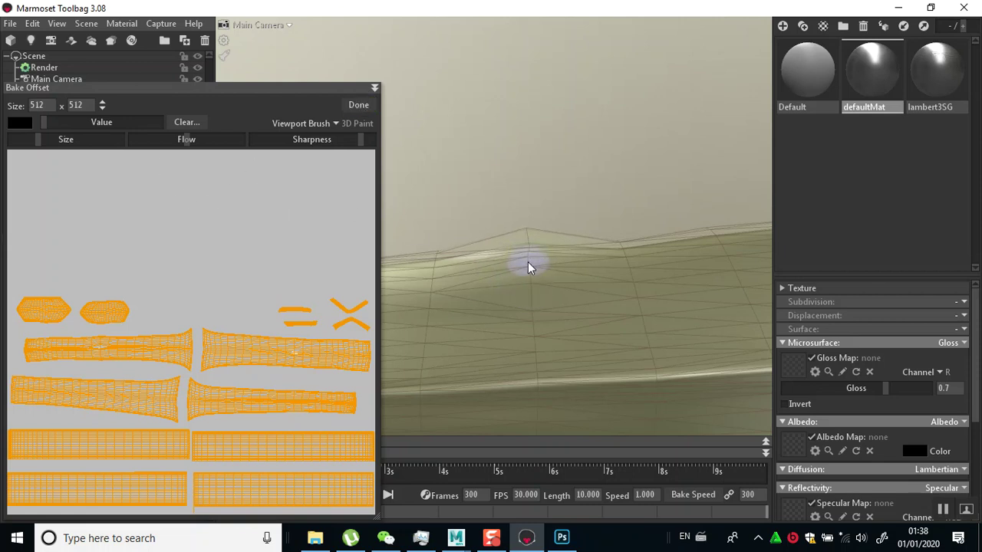
{"action": "mouse_move", "coordinate": [603, 192]}
{"action": "left_mouse_down"}
{"action": "mouse_move", "coordinate": [603, 254]}
{"action": "mouse_move", "coordinate": [620, 271]}
{"action": "mouse_move", "coordinate": [631, 163]}
{"action": "mouse_move", "coordinate": [605, 140]}
{"action": "mouse_move", "coordinate": [574, 197]}
{"action": "mouse_move", "coordinate": [567, 190]}
{"action": "mouse_move", "coordinate": [570, 200]}
{"action": "mouse_move", "coordinate": [619, 182]}
{"action": "left_mouse_up"}
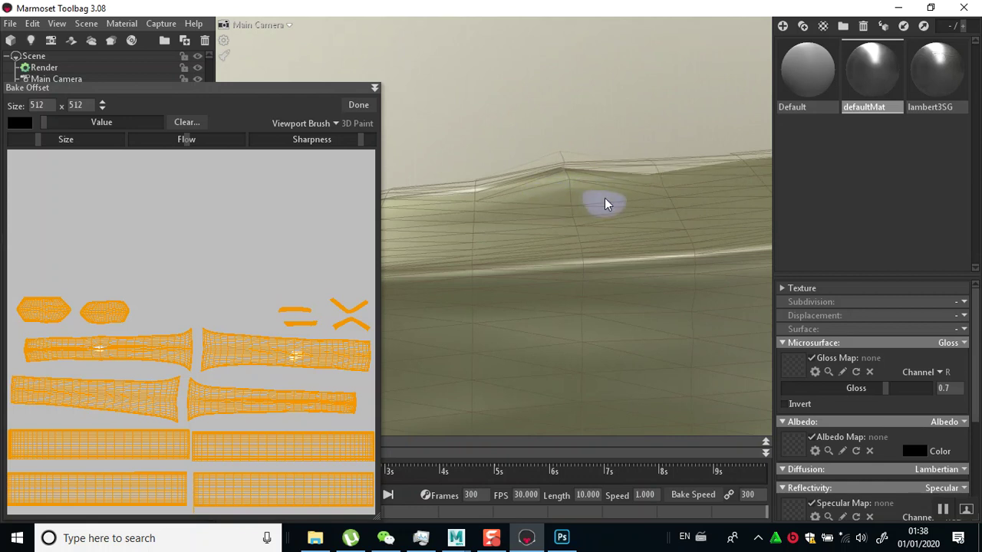
{"action": "left_click_drag", "start_coordinate": [606, 204], "coordinate": [581, 192]}
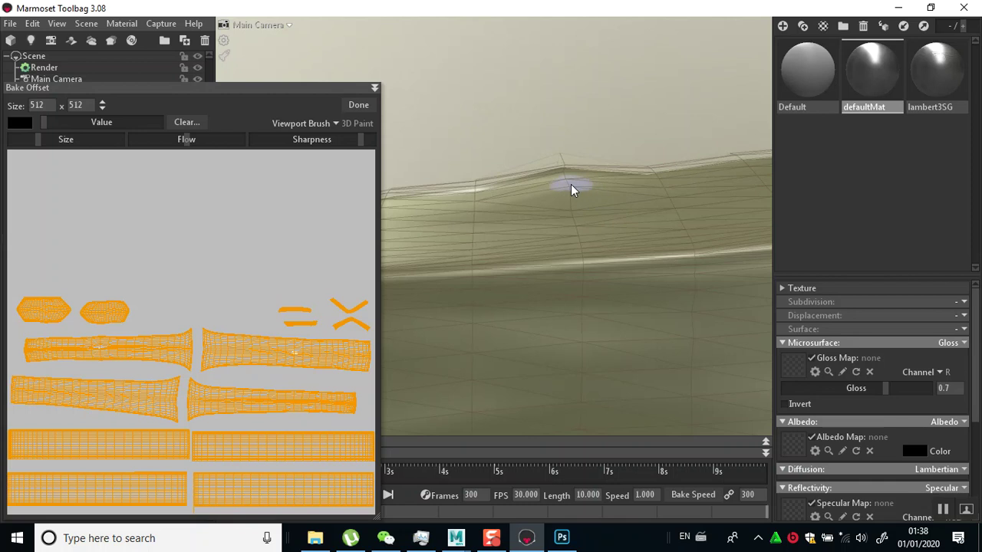
{"action": "left_click", "coordinate": [571, 190]}
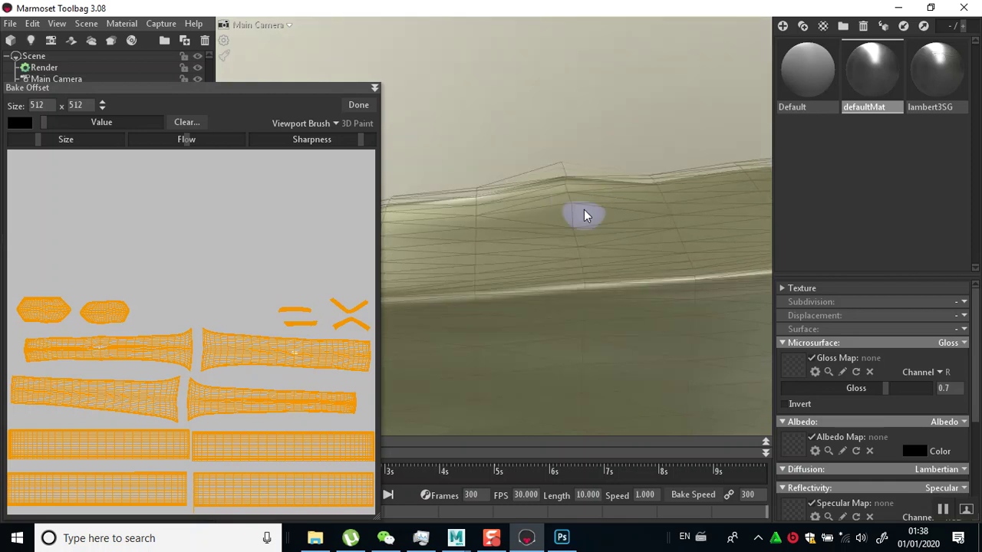
{"action": "left_click_drag", "start_coordinate": [619, 123], "coordinate": [627, 179]}
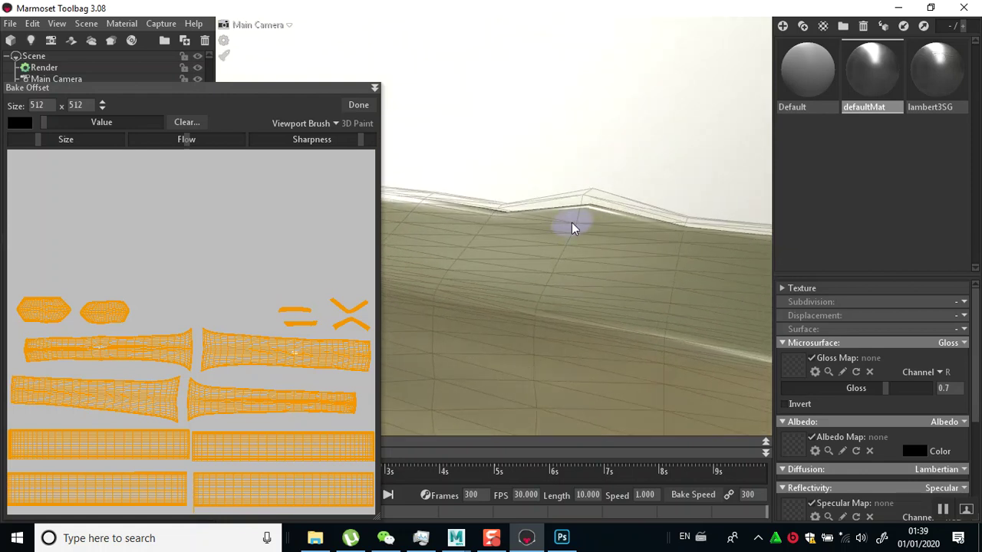
{"action": "left_click_drag", "start_coordinate": [572, 228], "coordinate": [576, 262]}
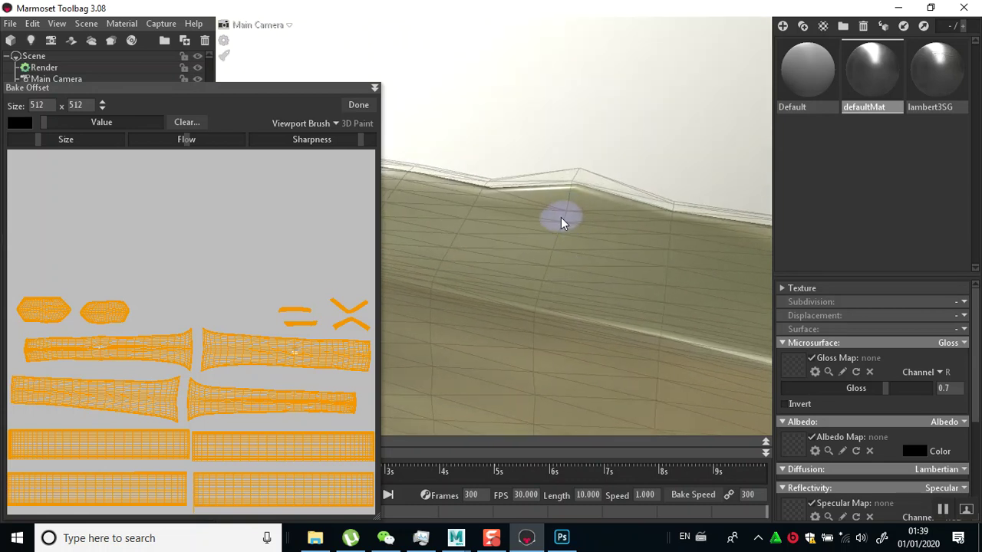
{"action": "left_click_drag", "start_coordinate": [564, 224], "coordinate": [598, 230]}
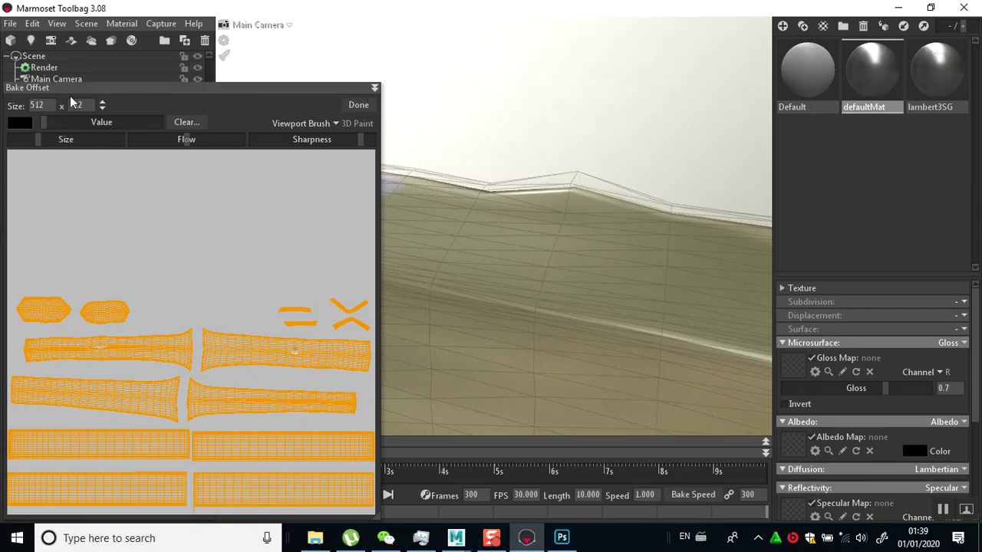
{"action": "left_click", "coordinate": [192, 123]}
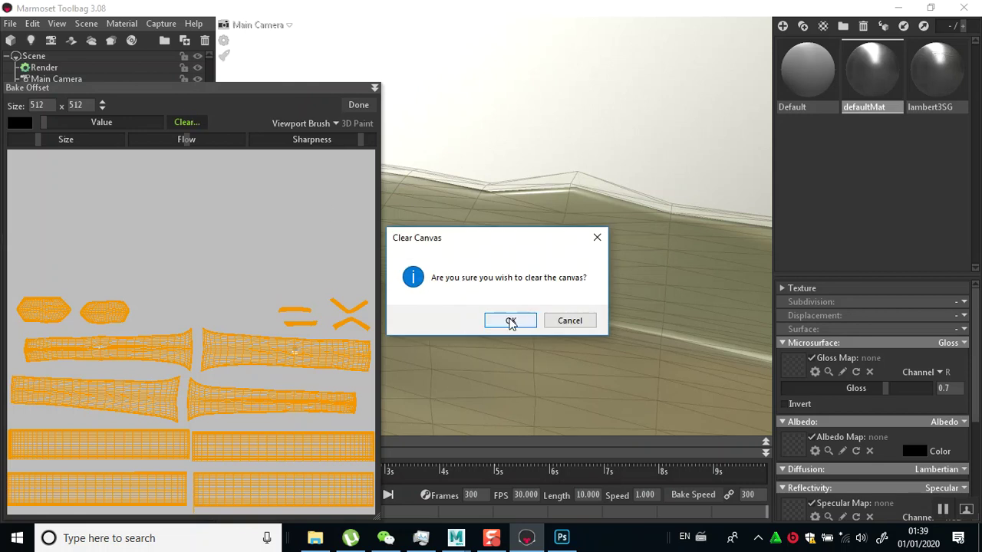
{"action": "left_click", "coordinate": [511, 322]}
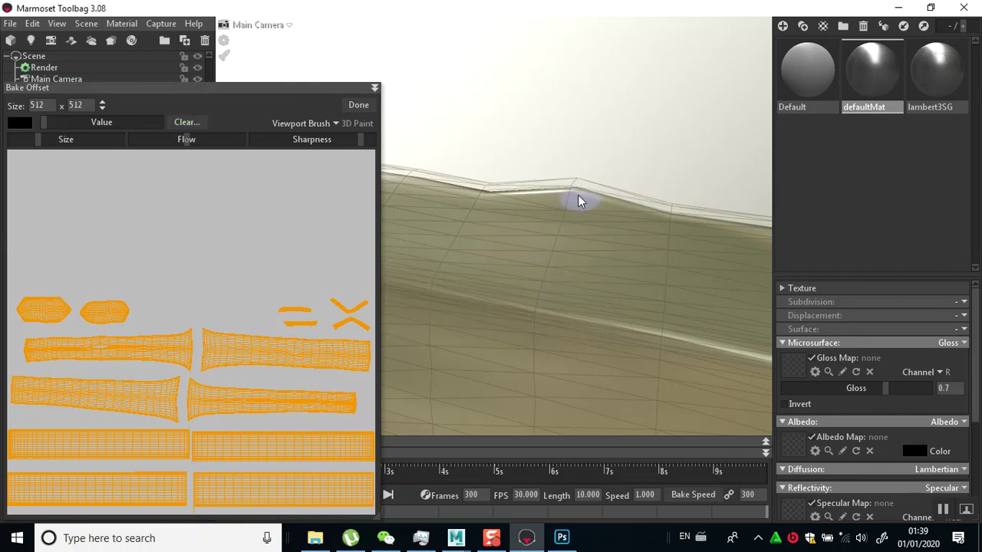
Try a short offset stroke just below the bump on the handle's edge, and clear the offset canvas.
{"action": "mouse_move", "coordinate": [570, 202]}
{"action": "left_mouse_down"}
{"action": "mouse_move", "coordinate": [576, 215]}
{"action": "mouse_move", "coordinate": [619, 219]}
{"action": "left_mouse_up"}
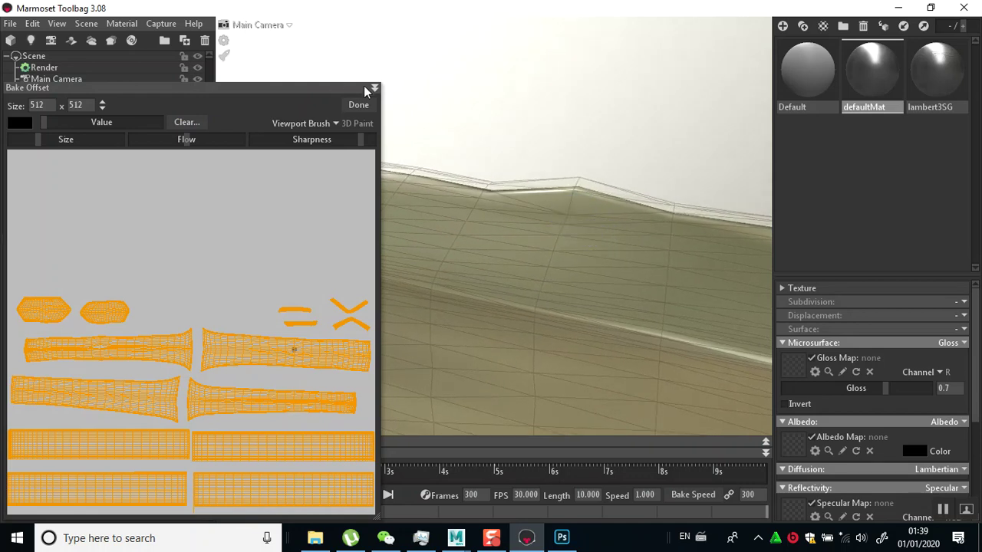
{"action": "left_click", "coordinate": [186, 124]}
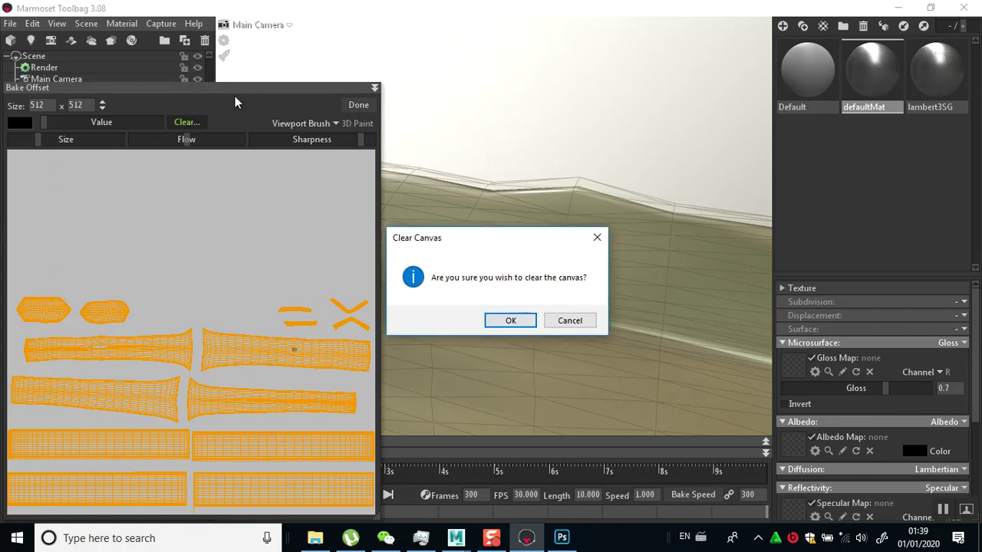
{"action": "left_click", "coordinate": [507, 320]}
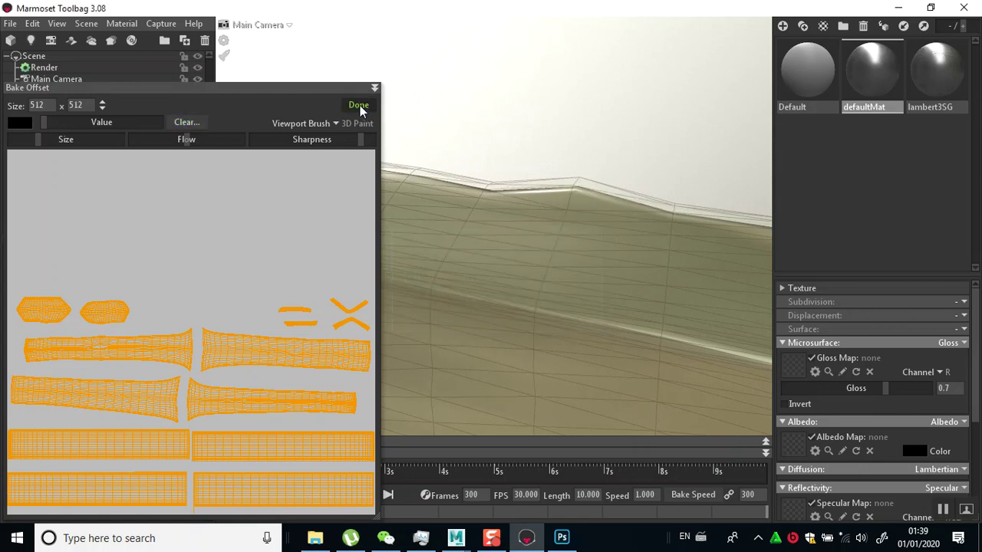
Reopen offset painting for the Low group, try painting around the bump from a tilted view, and clear the strokes.
{"action": "left_click", "coordinate": [359, 105]}
{"action": "left_click", "coordinate": [40, 386]}
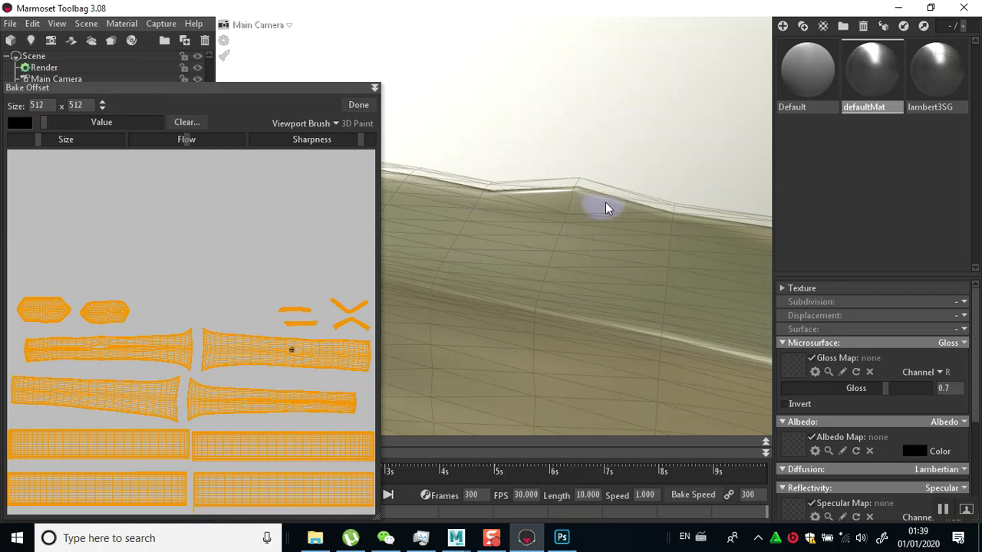
{"action": "mouse_move", "coordinate": [566, 215]}
{"action": "left_mouse_down", "text": "alt"}
{"action": "mouse_move", "coordinate": [576, 213]}
{"action": "mouse_move", "coordinate": [548, 243]}
{"action": "mouse_move", "coordinate": [554, 274]}
{"action": "mouse_move", "coordinate": [581, 270]}
{"action": "mouse_move", "coordinate": [503, 248]}
{"action": "mouse_move", "coordinate": [561, 300]}
{"action": "mouse_move", "coordinate": [555, 258]}
{"action": "mouse_move", "coordinate": [572, 307]}
{"action": "left_mouse_up", "text": "alt"}
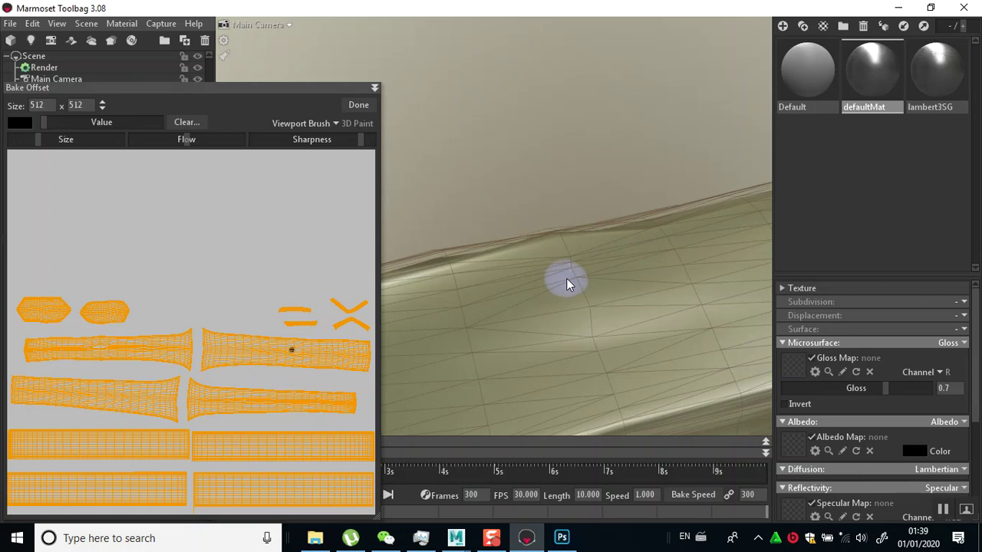
{"action": "mouse_move", "coordinate": [565, 280]}
{"action": "left_mouse_down", "text": "alt"}
{"action": "mouse_move", "coordinate": [583, 274]}
{"action": "mouse_move", "coordinate": [567, 279]}
{"action": "mouse_move", "coordinate": [594, 288]}
{"action": "mouse_move", "coordinate": [578, 261]}
{"action": "mouse_move", "coordinate": [583, 270]}
{"action": "left_mouse_up", "text": "alt"}
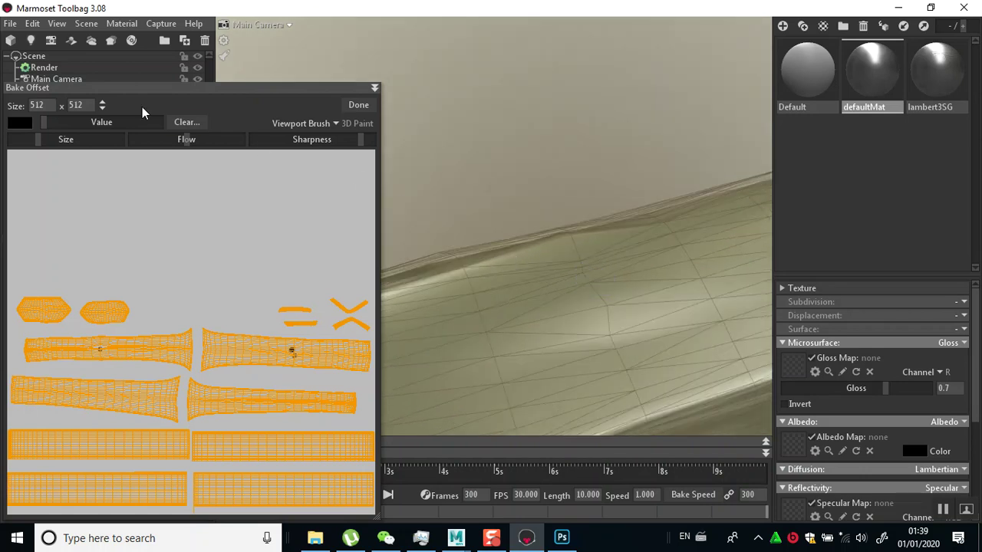
{"action": "left_click", "coordinate": [186, 123]}
{"action": "left_click", "coordinate": [506, 320]}
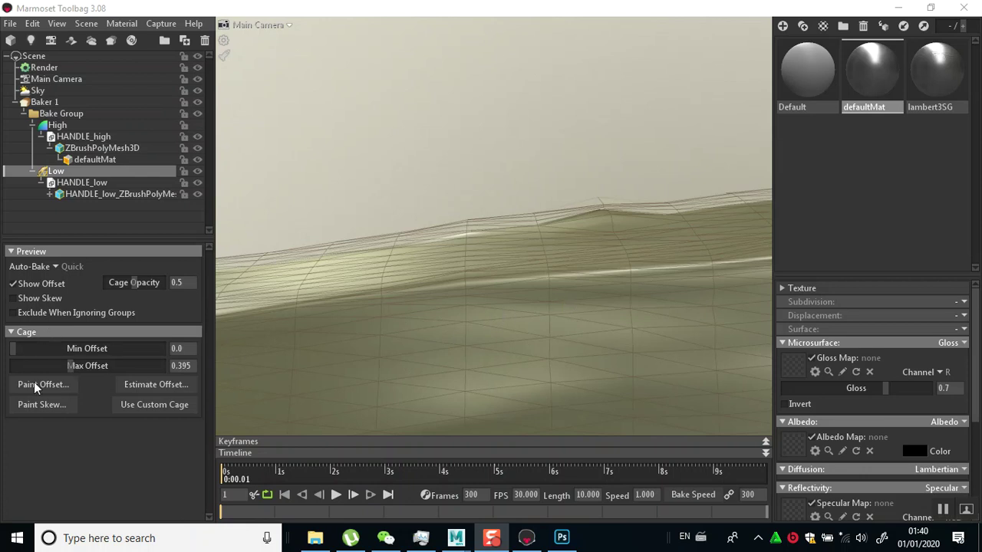
Try painting the cage offset down from the bump, lower the brush flow, then clear the canvas and finish offset painting.
{"action": "left_click", "coordinate": [44, 399]}
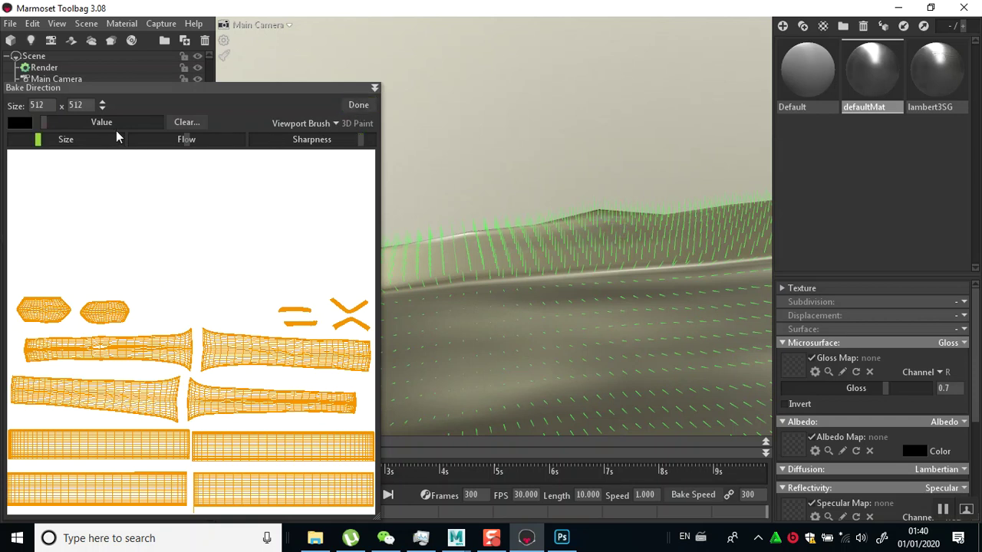
{"action": "left_click", "coordinate": [358, 105]}
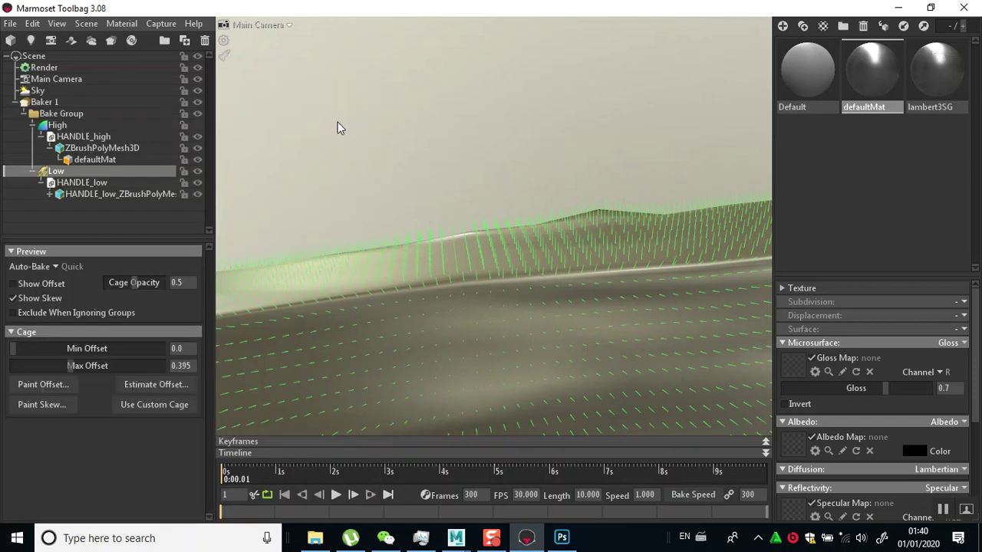
{"action": "left_click", "coordinate": [63, 389]}
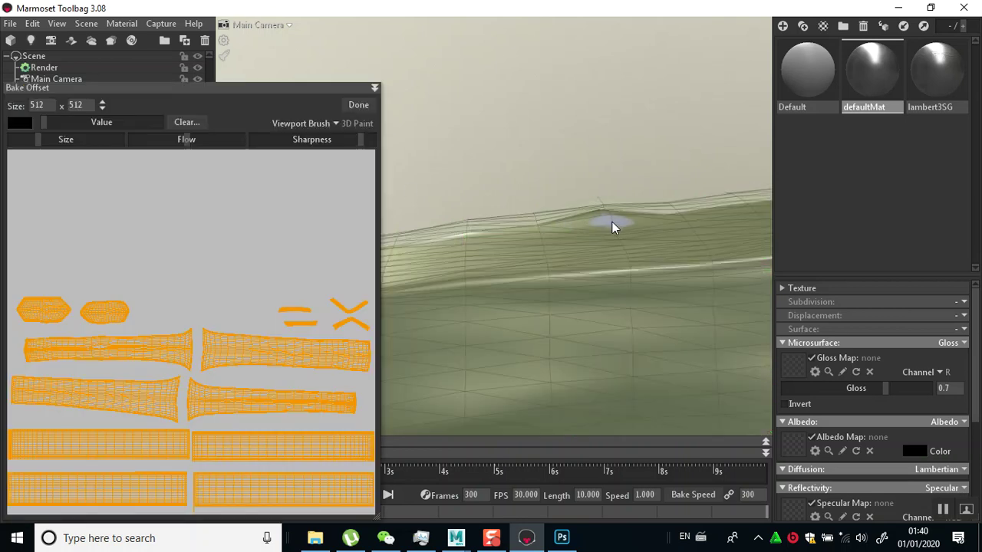
{"action": "mouse_move", "coordinate": [618, 230]}
{"action": "left_mouse_down"}
{"action": "mouse_move", "coordinate": [609, 215]}
{"action": "mouse_move", "coordinate": [615, 259]}
{"action": "left_mouse_up"}
{"action": "mouse_move", "coordinate": [612, 254]}
{"action": "left_mouse_down", "text": "alt"}
{"action": "mouse_move", "coordinate": [607, 238]}
{"action": "mouse_move", "coordinate": [614, 248]}
{"action": "mouse_move", "coordinate": [598, 263]}
{"action": "mouse_move", "coordinate": [560, 272]}
{"action": "left_mouse_up", "text": "alt"}
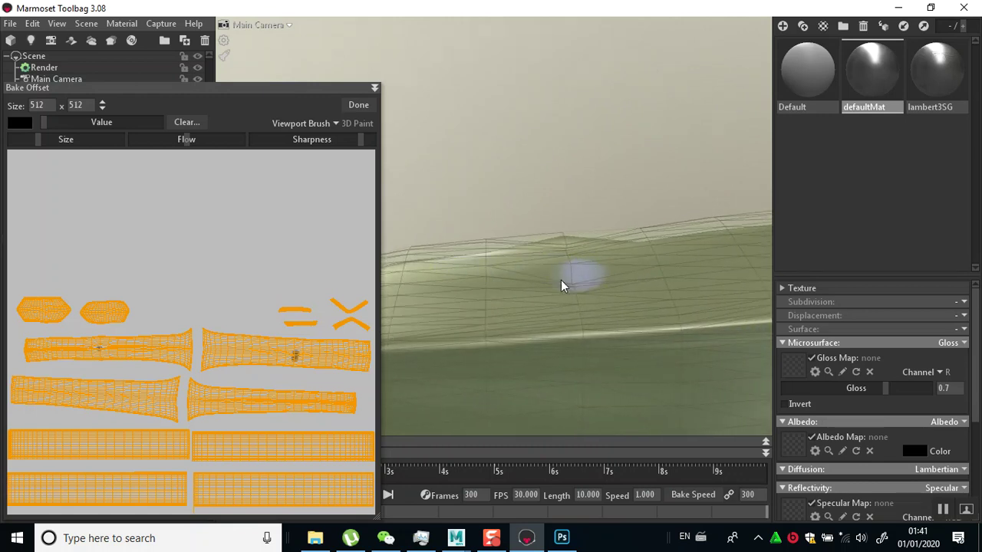
{"action": "left_click_drag", "start_coordinate": [191, 141], "coordinate": [159, 130]}
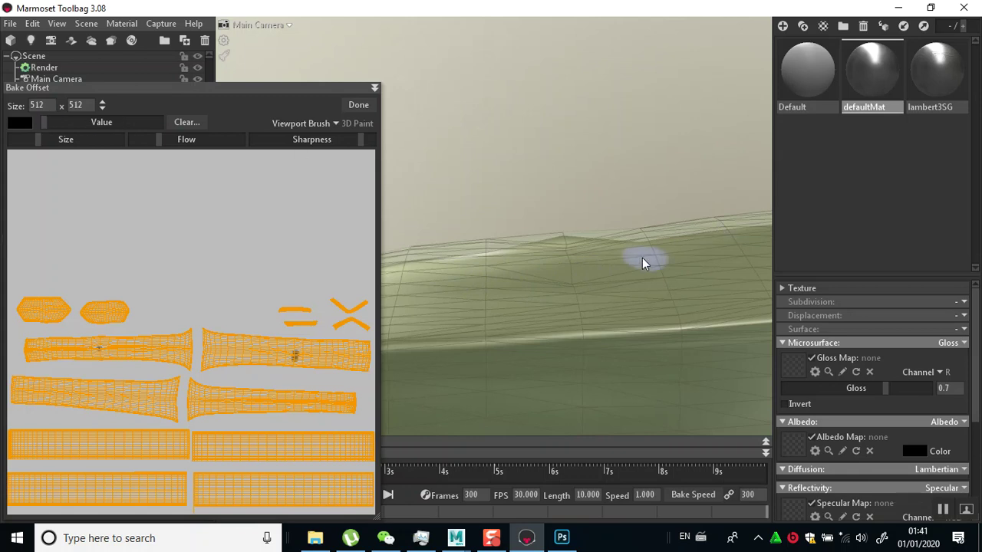
{"action": "left_click", "coordinate": [190, 123]}
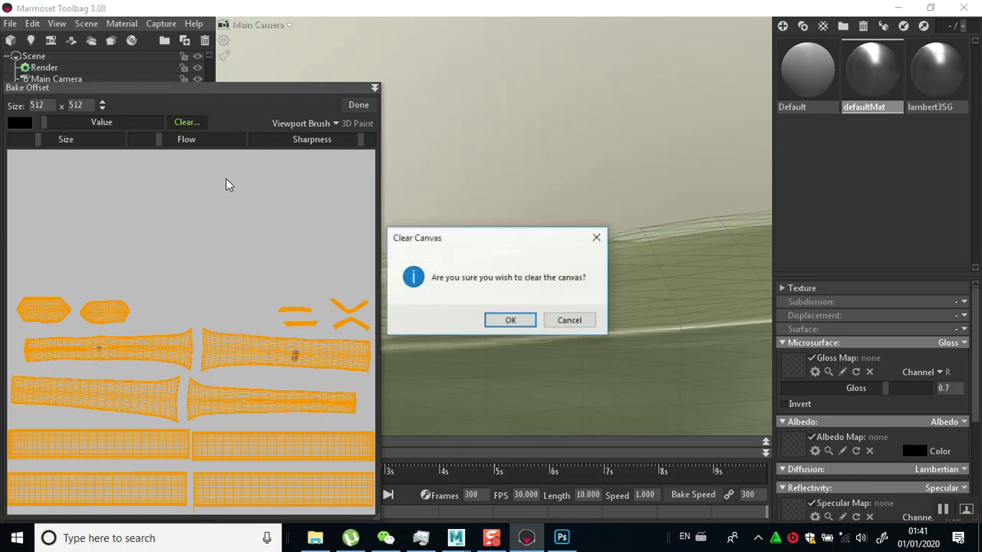
{"action": "left_click", "coordinate": [508, 320]}
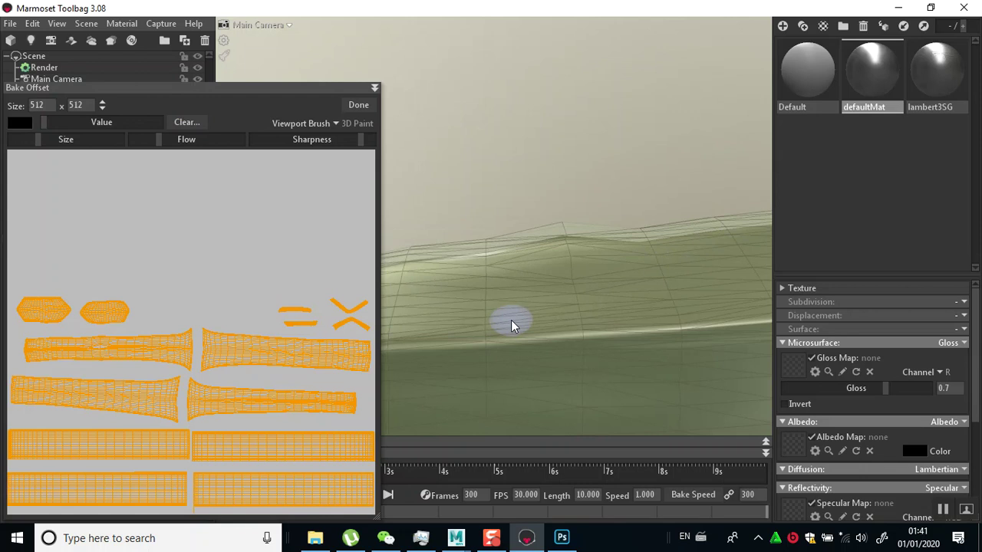
{"action": "left_click", "coordinate": [356, 105]}
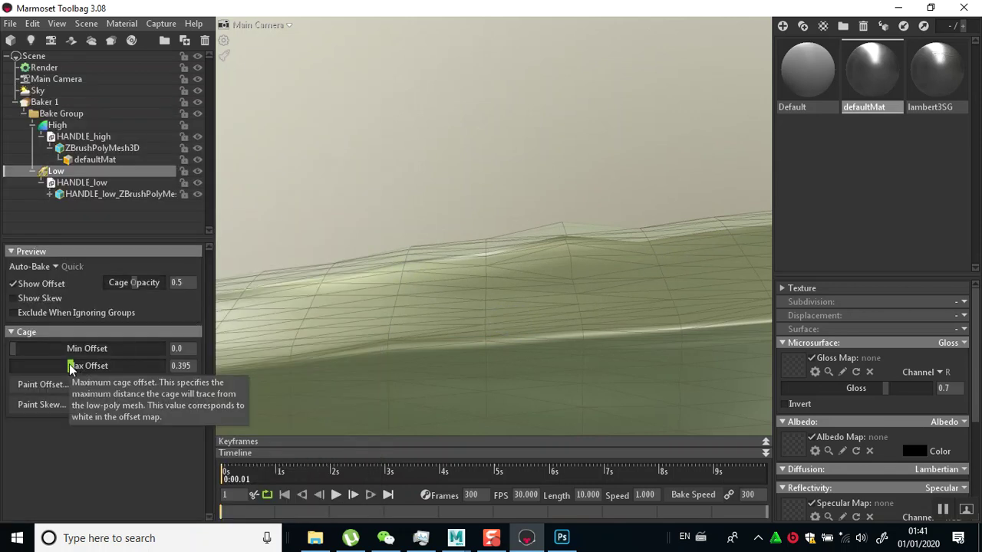
Set Baker 1's Soften to 1.0, enable Fix Mirrored Tangents, and rebake the handle's maps.
{"action": "left_click_drag", "start_coordinate": [511, 340], "coordinate": [309, 265]}
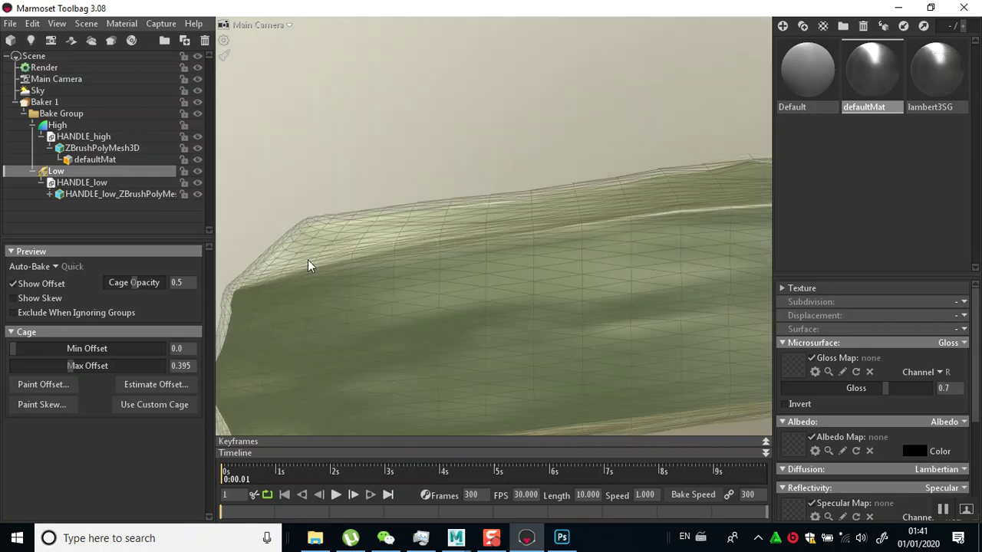
{"action": "left_click", "coordinate": [42, 102]}
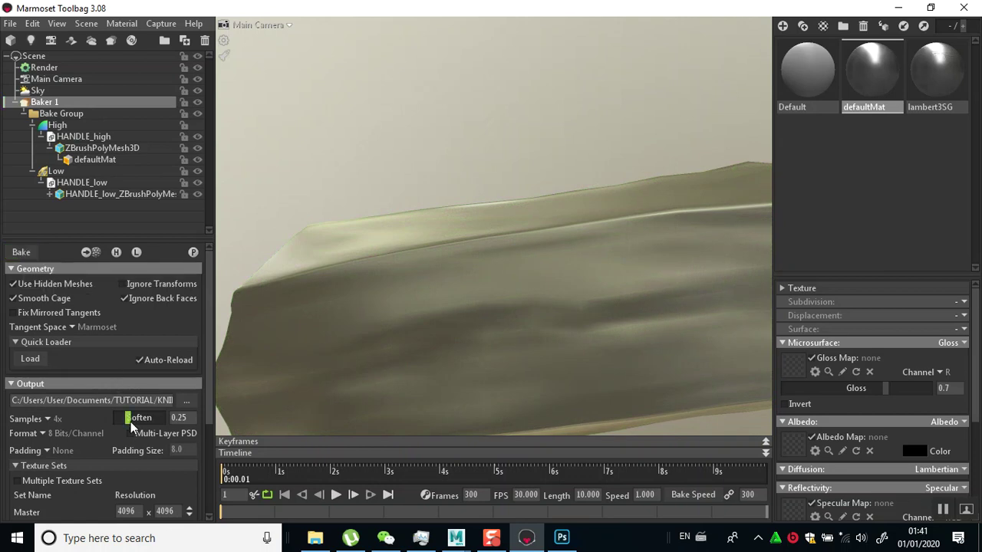
{"action": "scroll", "coordinate": [111, 466], "scroll_direction": "down", "scroll_amount": 7}
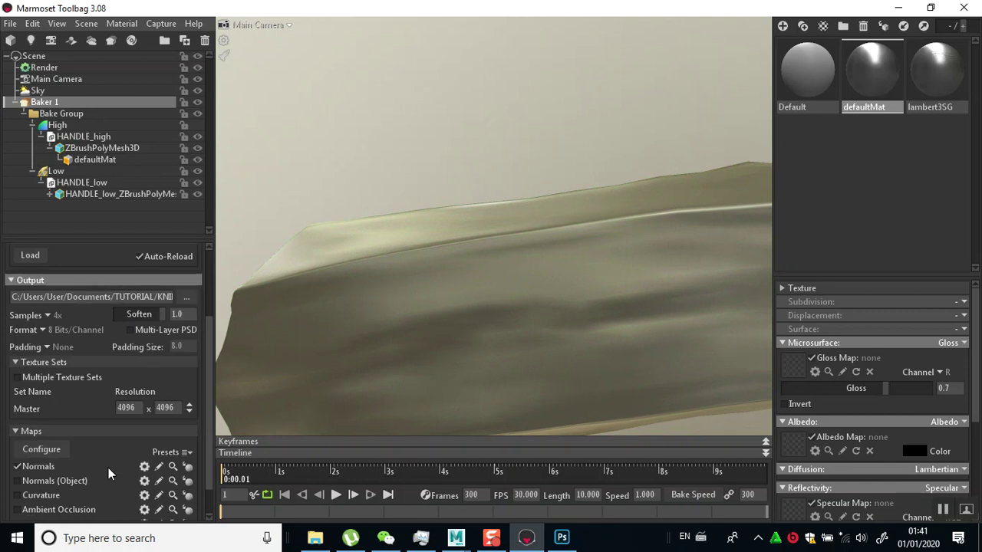
{"action": "scroll", "coordinate": [100, 445], "scroll_direction": "up", "scroll_amount": 6}
{"action": "scroll", "coordinate": [50, 275], "scroll_direction": "up", "scroll_amount": 1}
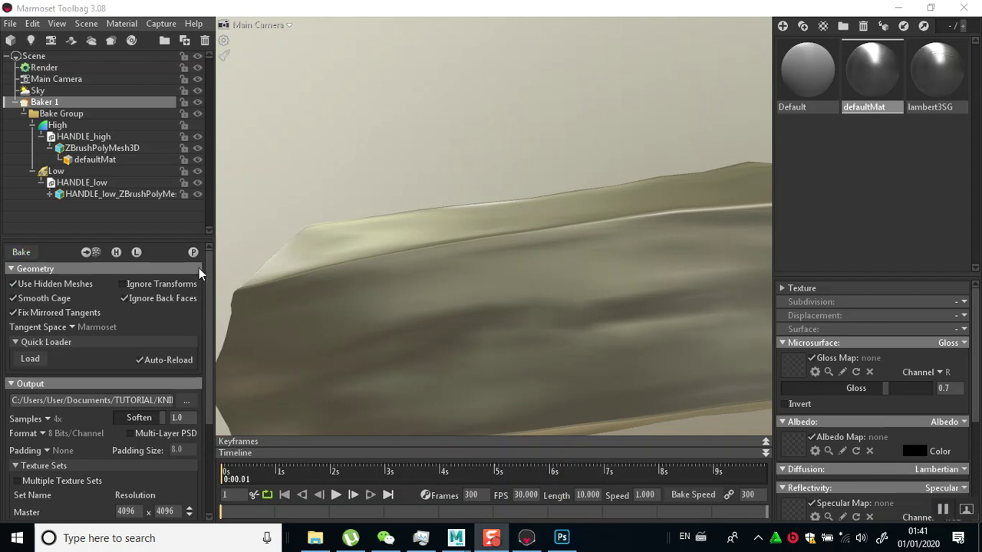
{"action": "left_click_drag", "start_coordinate": [520, 306], "coordinate": [570, 277]}
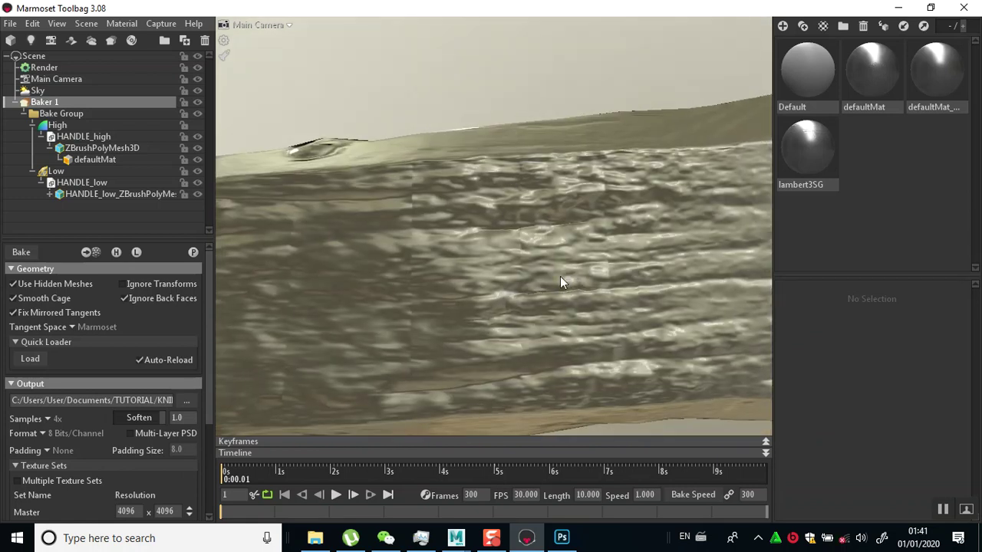
{"action": "scroll", "coordinate": [519, 204], "scroll_direction": "down", "scroll_amount": 5}
{"action": "left_click_drag", "start_coordinate": [519, 204], "coordinate": [463, 295]}
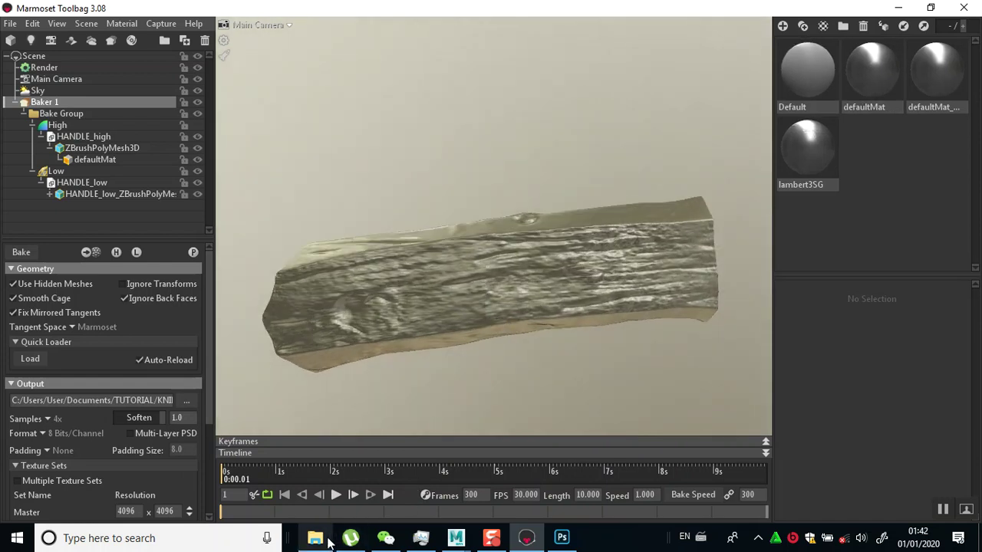
Switch to Photoshop, fit POINTER_normal.psd to the screen, and unlock its Background layer.
{"action": "left_click", "coordinate": [559, 539]}
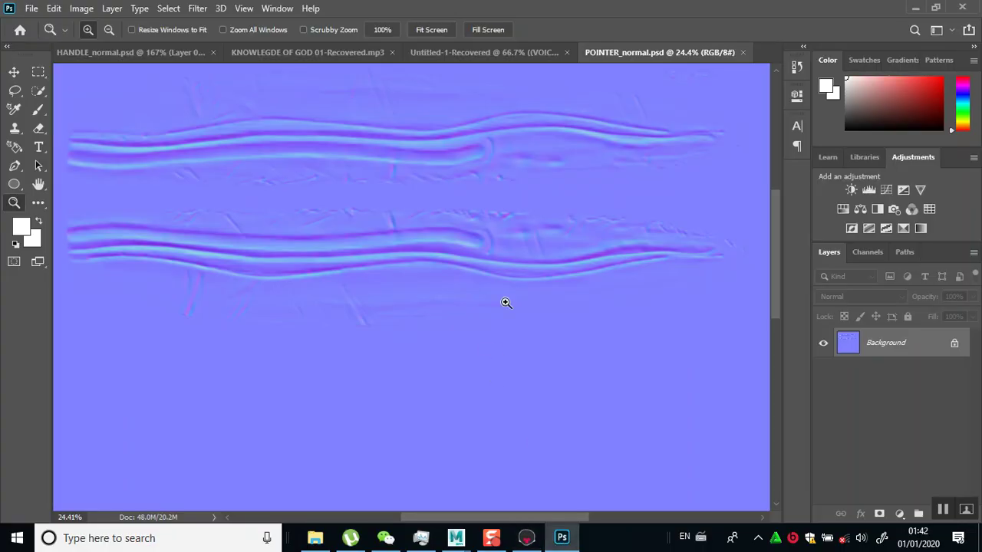
{"action": "scroll", "coordinate": [512, 277], "scroll_direction": "down", "scroll_amount": 2}
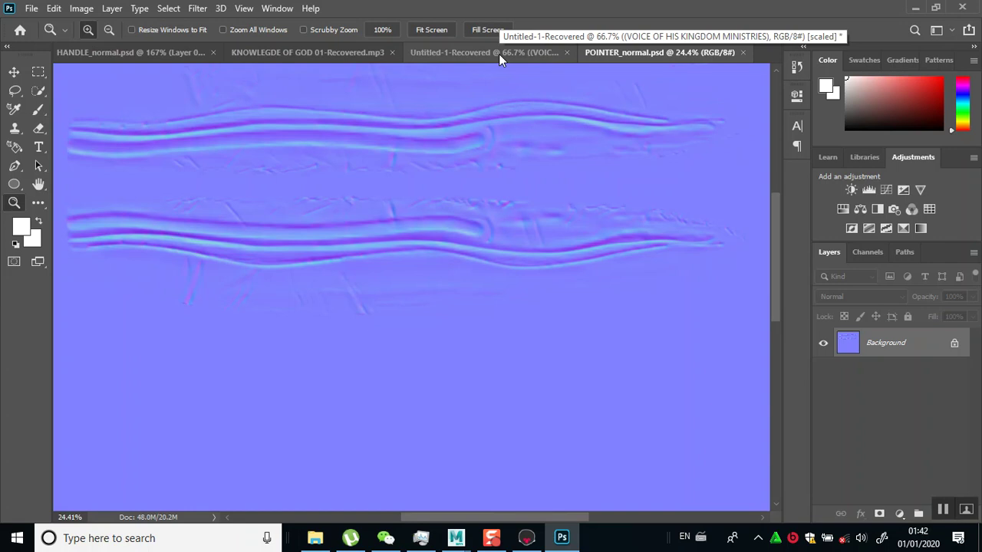
{"action": "key", "text": "ctrl+0"}
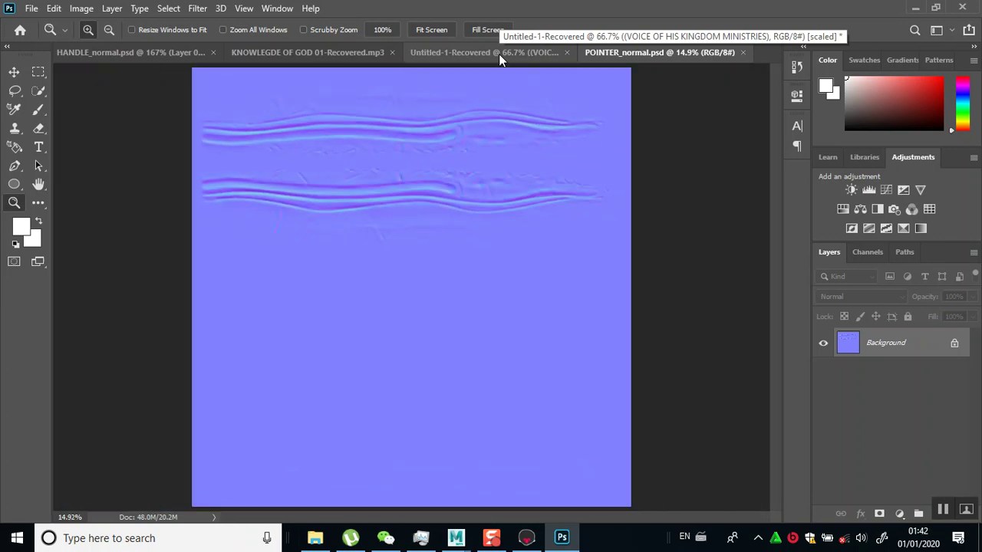
{"action": "left_click", "coordinate": [955, 346]}
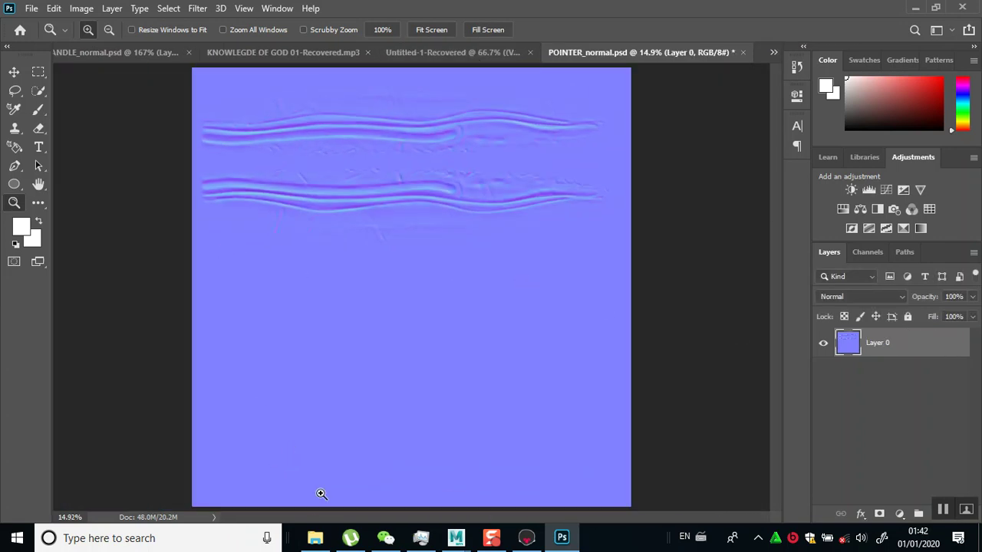
Place HANDLE_uvisland from the HANDLE bakes folder into POINTER_normal.psd at full canvas size.
{"action": "left_click", "coordinate": [314, 537]}
{"action": "left_click", "coordinate": [595, 292]}
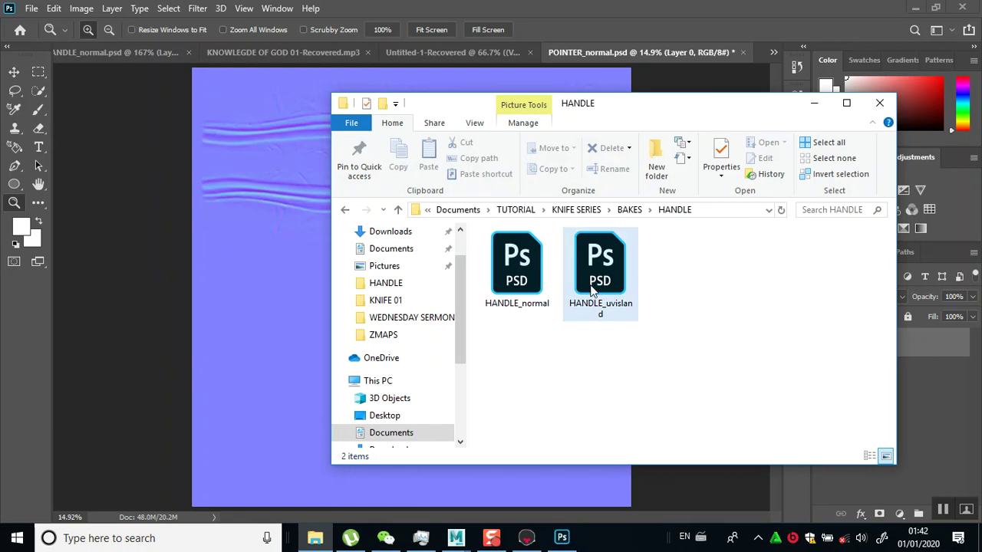
{"action": "left_click", "coordinate": [633, 298]}
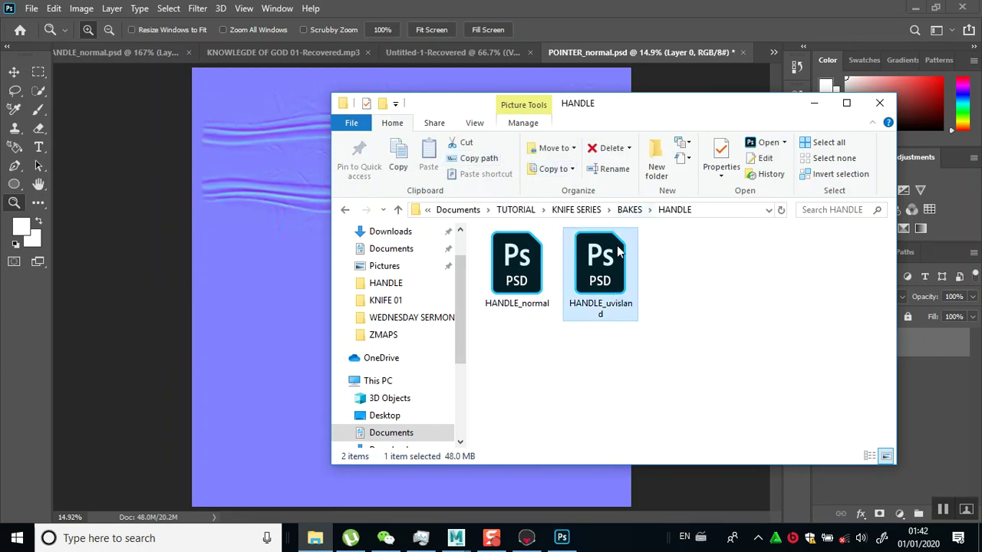
{"action": "left_click_drag", "start_coordinate": [606, 276], "coordinate": [279, 288]}
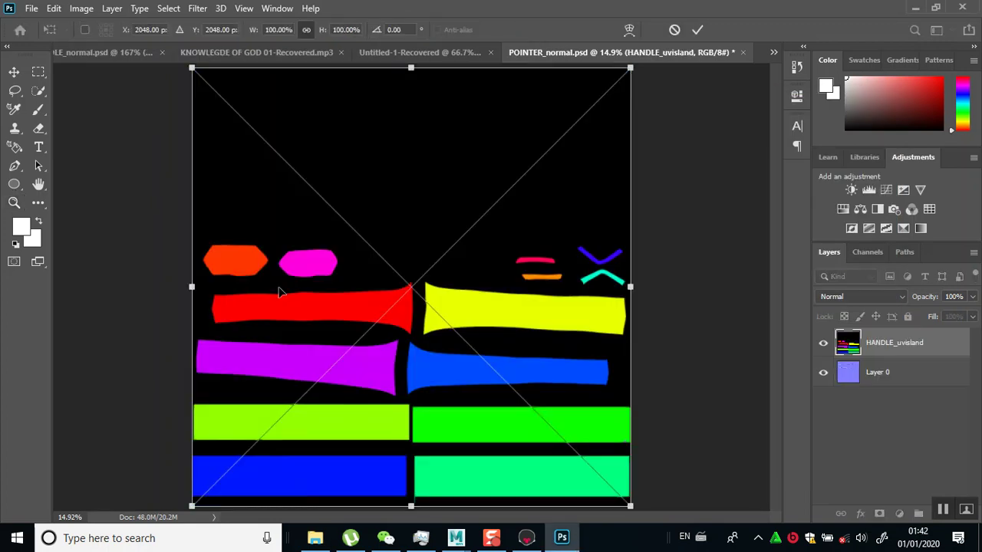
{"action": "key", "text": "z"}
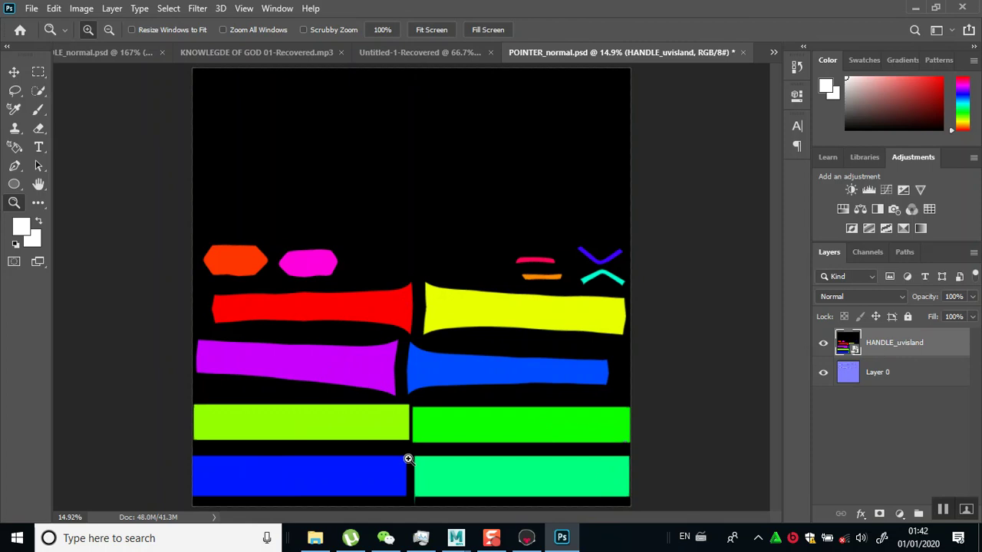
Place POINTER_uvisland from the POINTER folder inside BAKES into POINTER_normal.psd as the uppermost layer.
{"action": "left_click", "coordinate": [314, 538]}
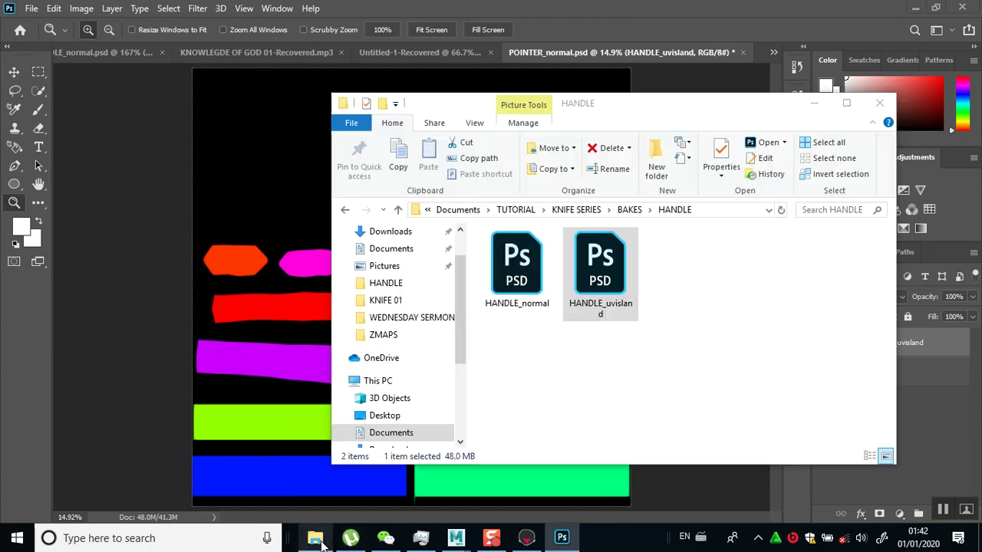
{"action": "left_click", "coordinate": [629, 210]}
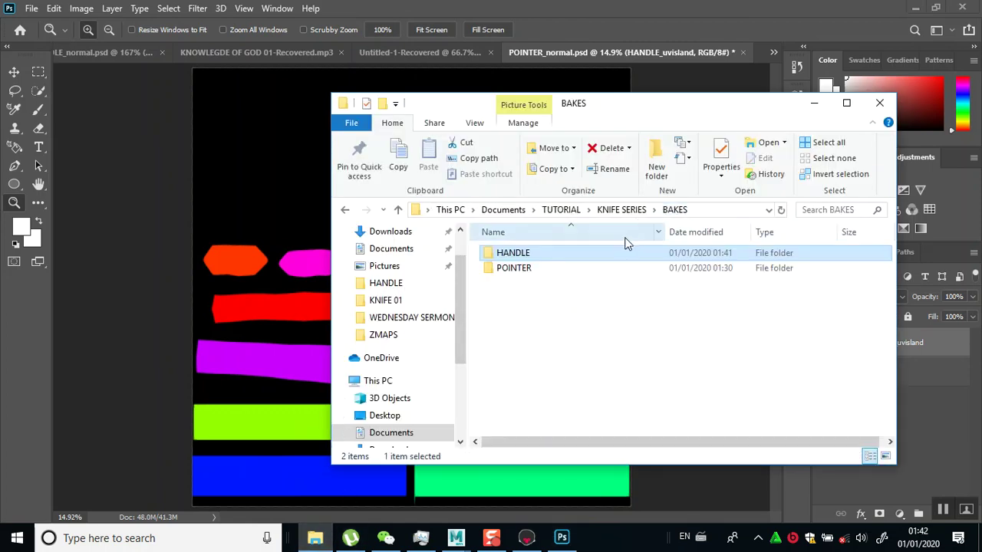
{"action": "left_click", "coordinate": [557, 276]}
{"action": "left_click", "coordinate": [557, 276]}
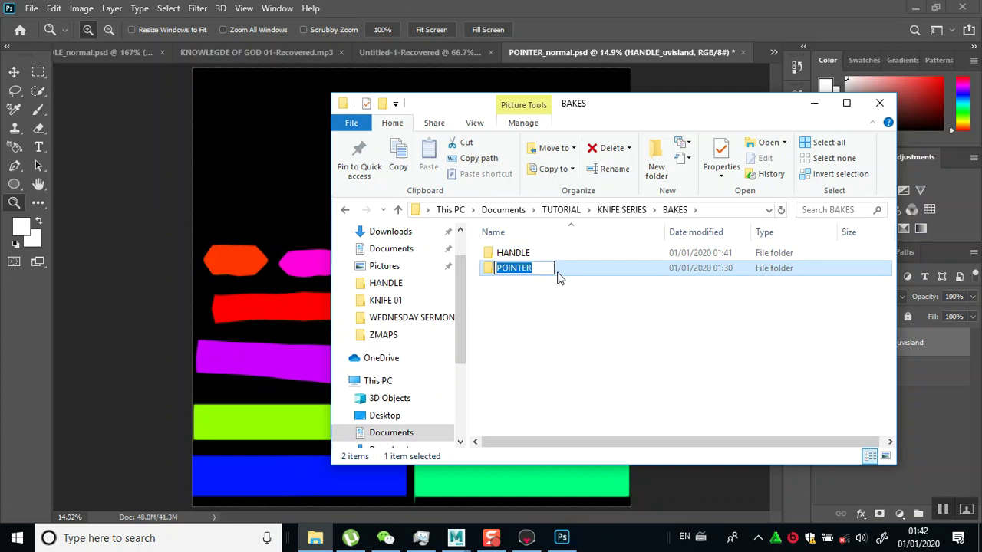
{"action": "double_click", "coordinate": [559, 277]}
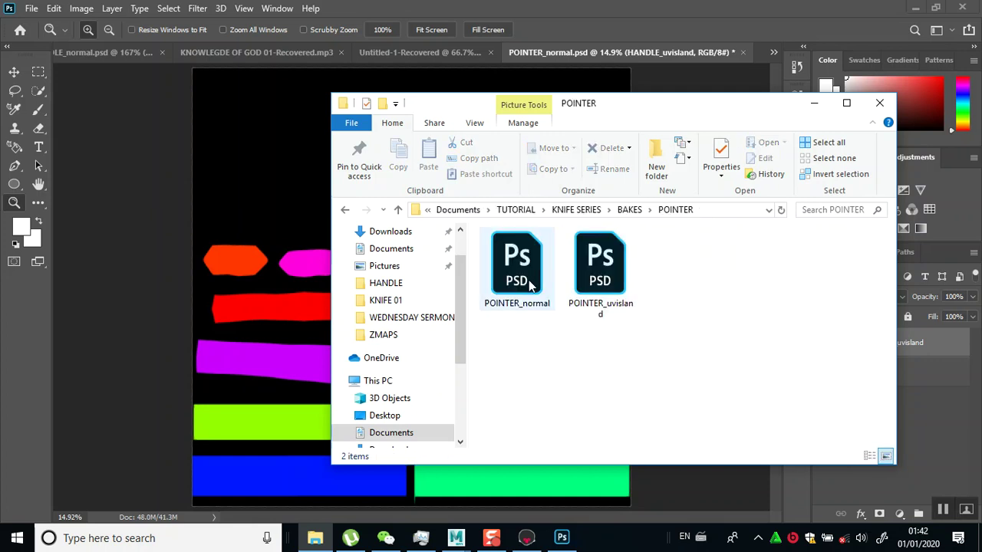
{"action": "left_click", "coordinate": [617, 285]}
{"action": "left_click_drag", "start_coordinate": [605, 285], "coordinate": [286, 244]}
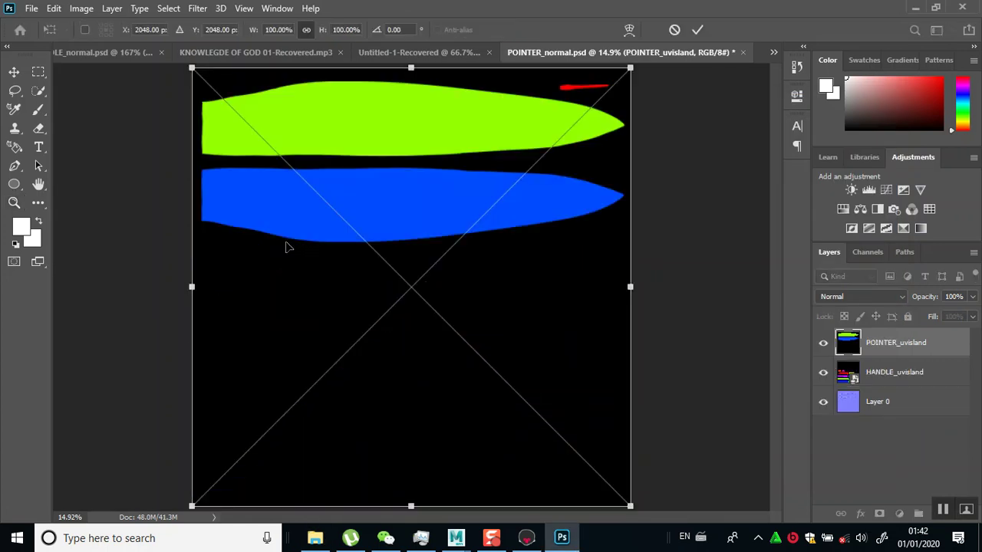
{"action": "key", "text": "Return"}
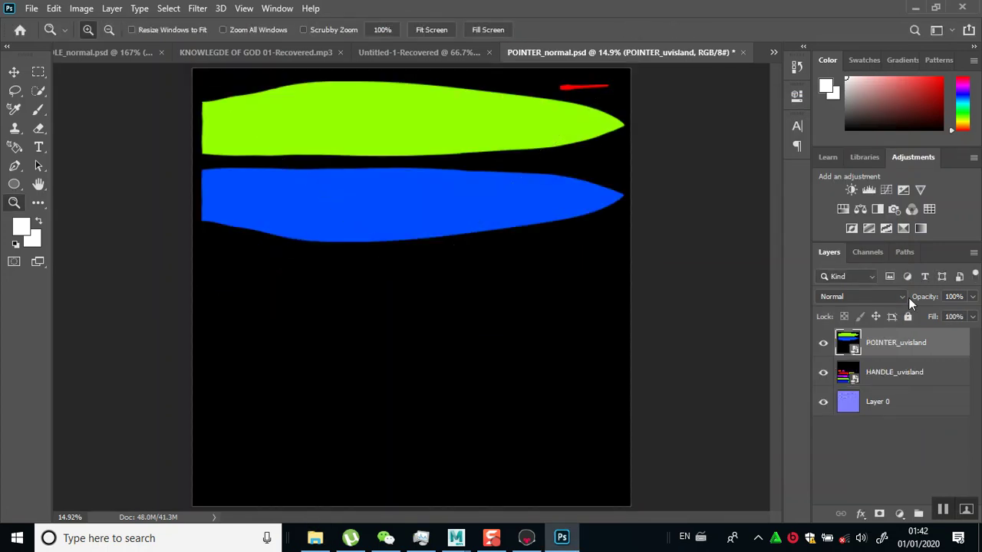
Rasterize the POINTER_uvisland layer, delete its black background using the Magic Wand, and clear the selection.
{"action": "left_click", "coordinate": [39, 92]}
{"action": "left_click", "coordinate": [84, 118]}
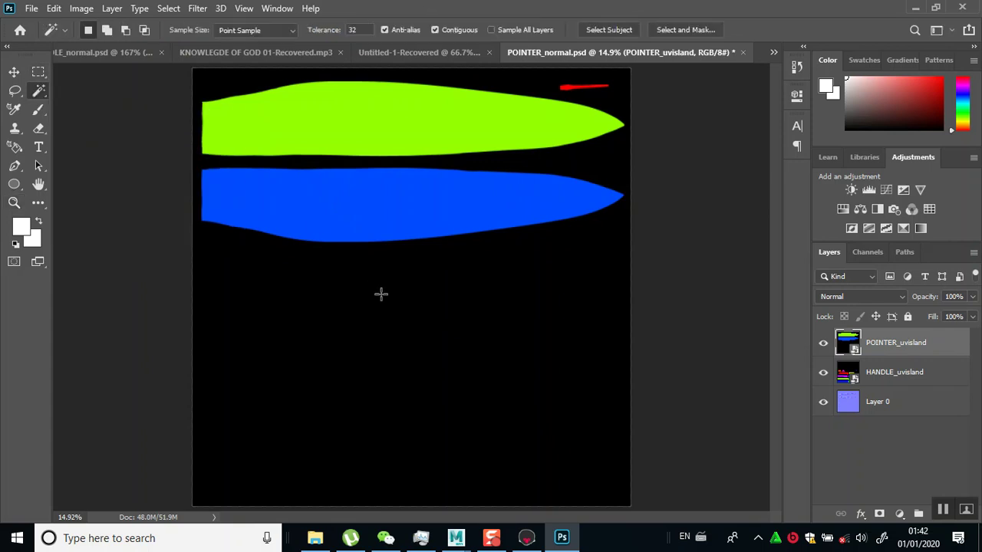
{"action": "left_click", "coordinate": [379, 294]}
{"action": "key", "text": "Delete"}
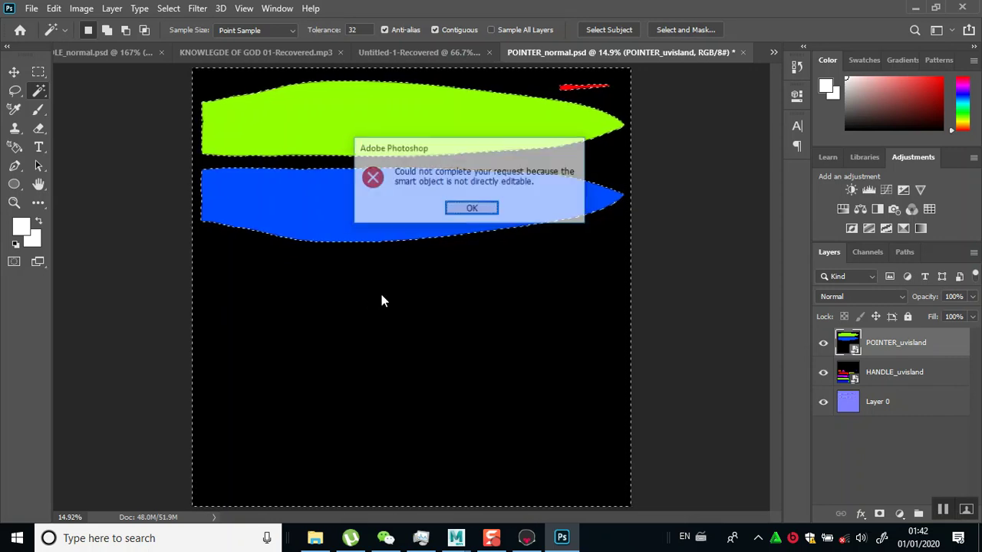
{"action": "left_click", "coordinate": [494, 210]}
{"action": "right_click", "coordinate": [910, 352]}
{"action": "left_click", "coordinate": [765, 270]}
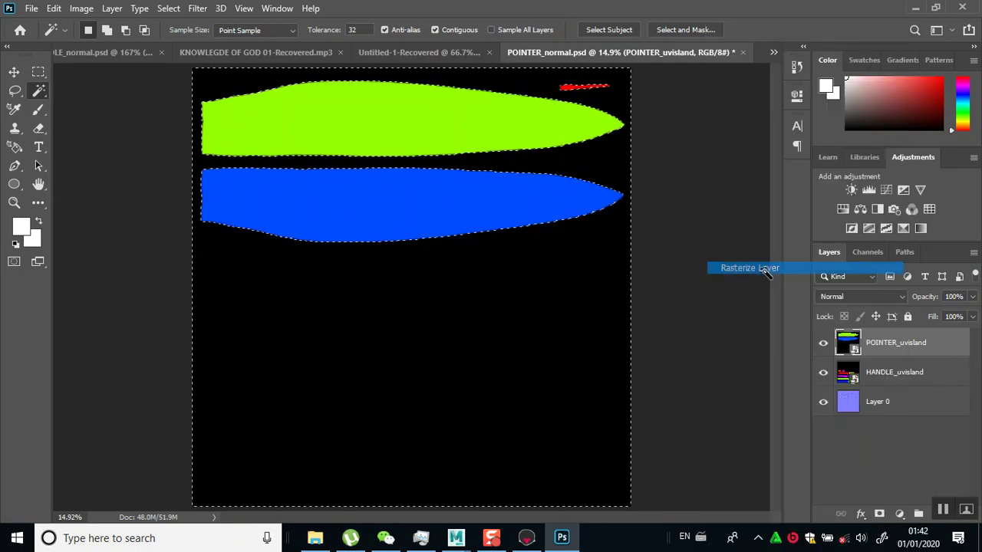
{"action": "key", "text": "Delete"}
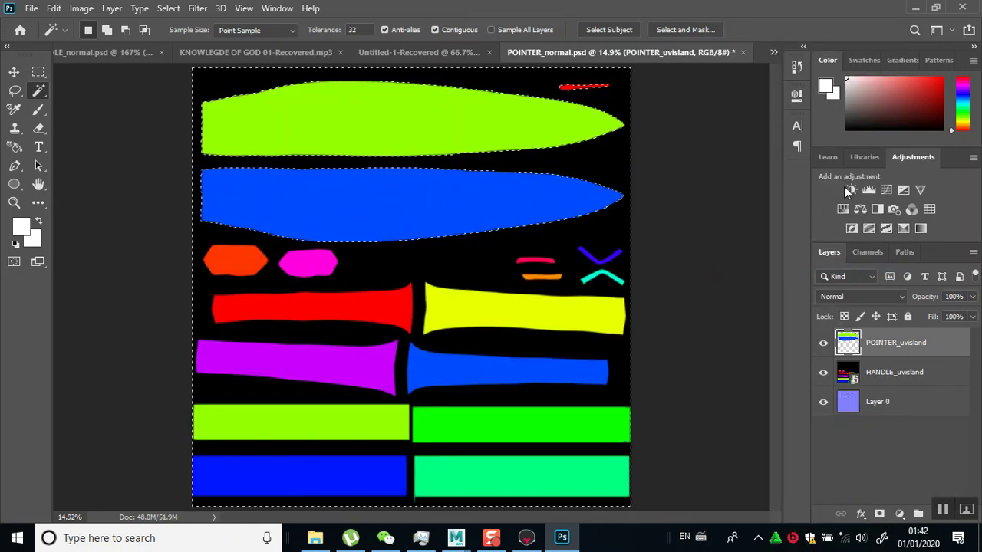
{"action": "key", "text": "ctrl+d"}
{"action": "left_click", "coordinate": [619, 390]}
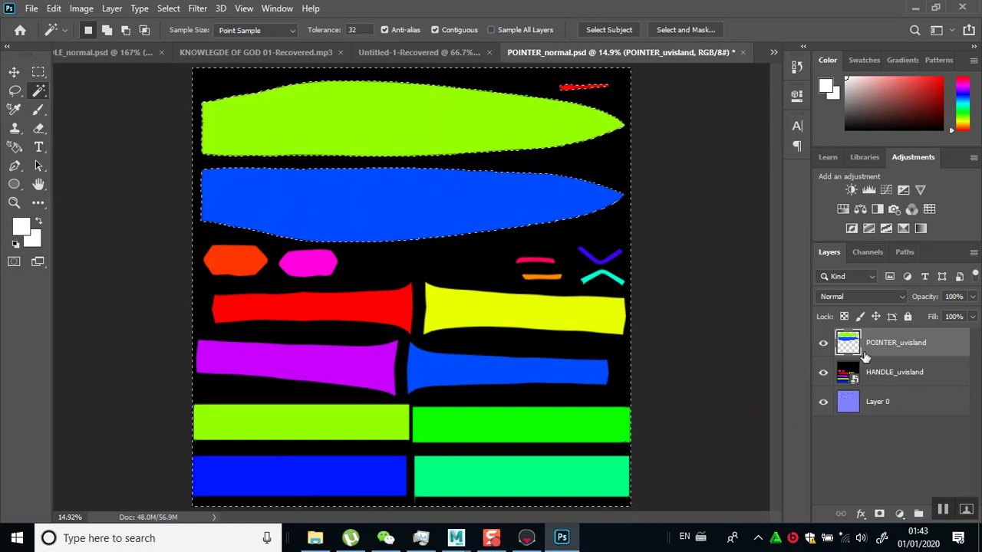
{"action": "key", "text": "ctrl+d"}
Rasterize the HANDLE_uvisland layer, delete its black background using the Magic Wand, and clear the selection.
{"action": "left_click", "coordinate": [879, 377]}
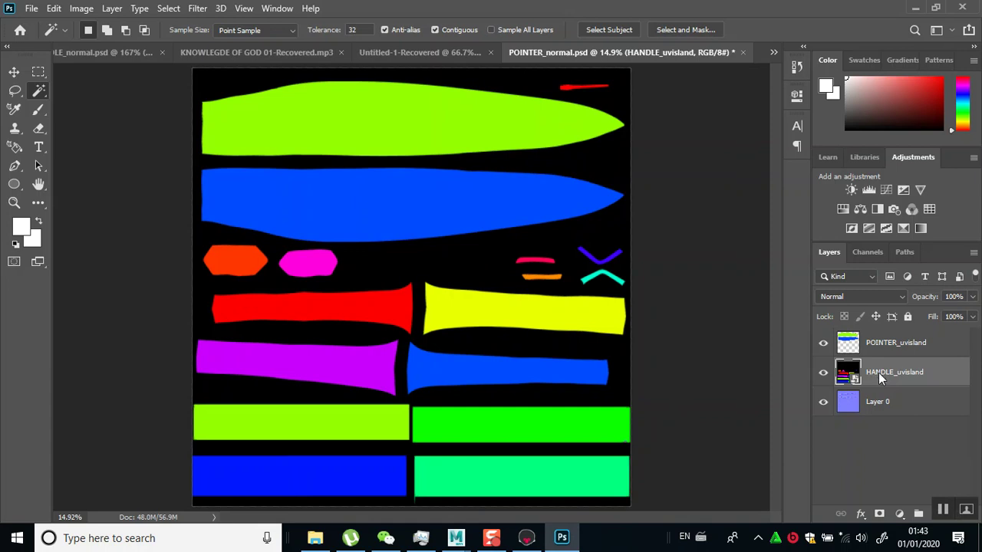
{"action": "right_click", "coordinate": [880, 376]}
{"action": "left_click", "coordinate": [717, 268]}
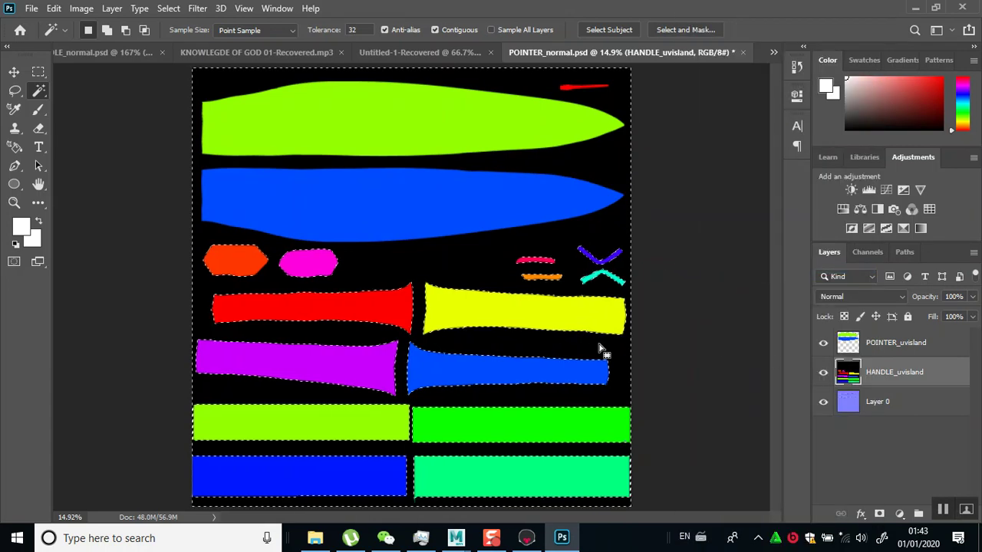
{"action": "key", "text": "Delete"}
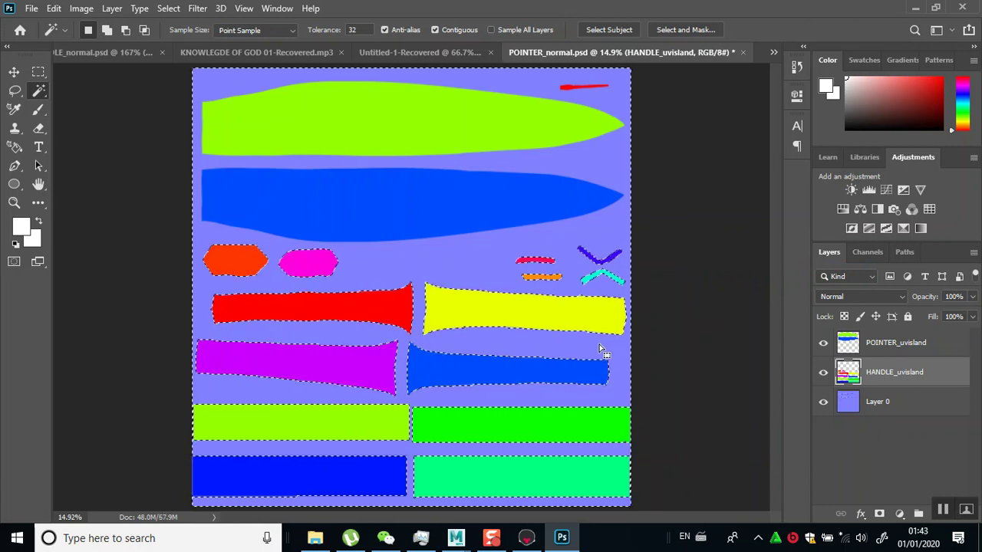
{"action": "key", "text": "ctrl+d"}
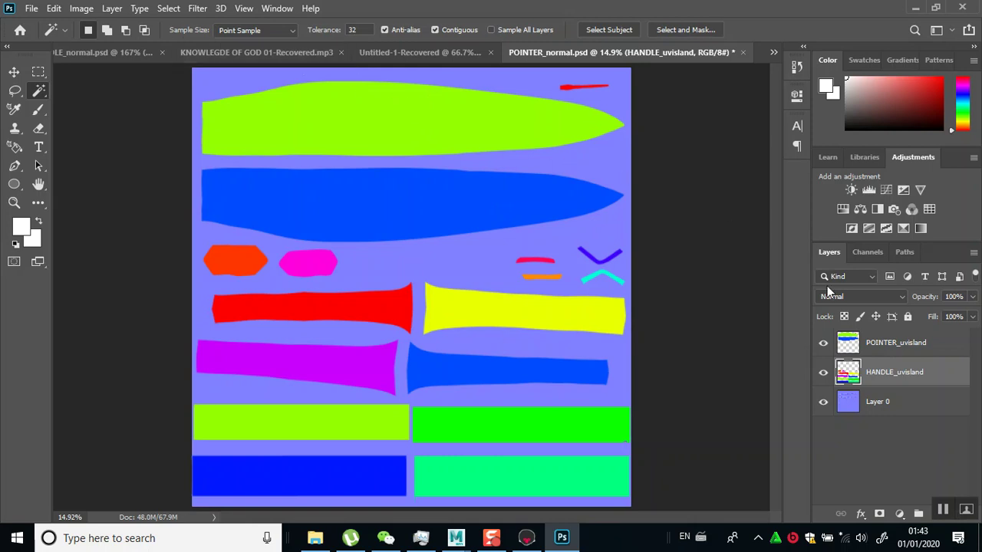
Merge the POINTER_uvisland and HANDLE_uvisland layers into one layer above Layer 0.
{"action": "left_click", "coordinate": [893, 345], "text": "shift"}
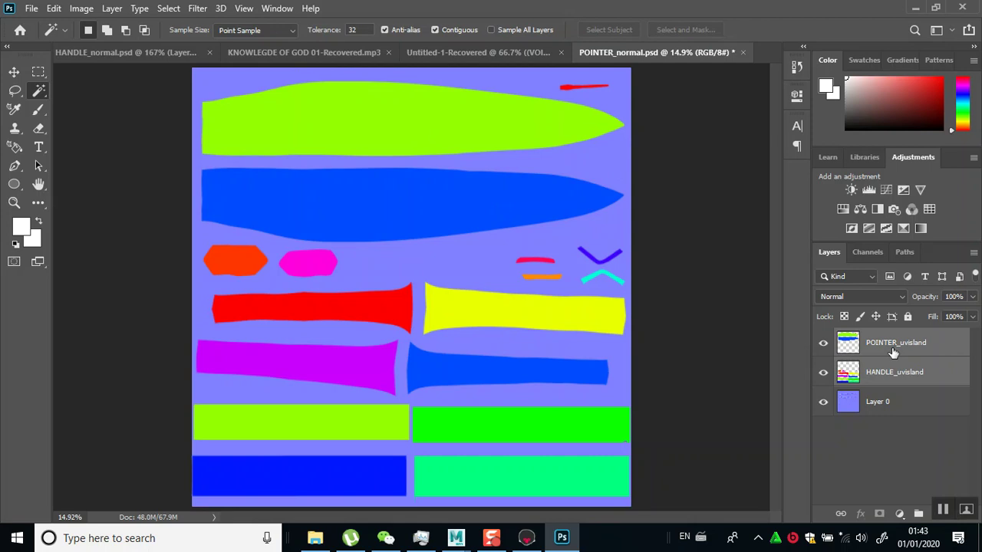
{"action": "key", "text": "ctrl+e"}
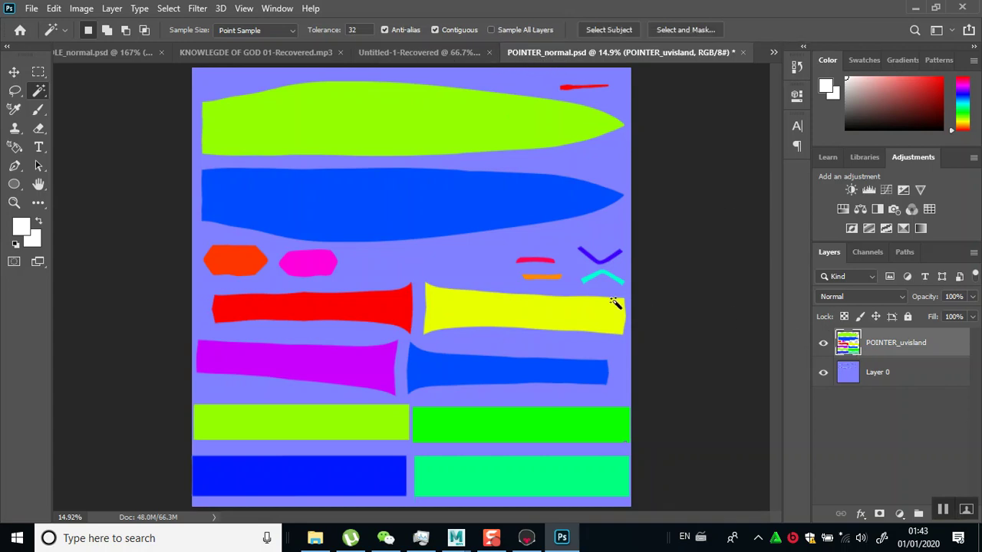
Select the pointer's large blue, large green and small red islands together with the Magic Wand.
{"action": "left_click", "coordinate": [477, 212]}
{"action": "left_click", "coordinate": [448, 147], "text": "shift"}
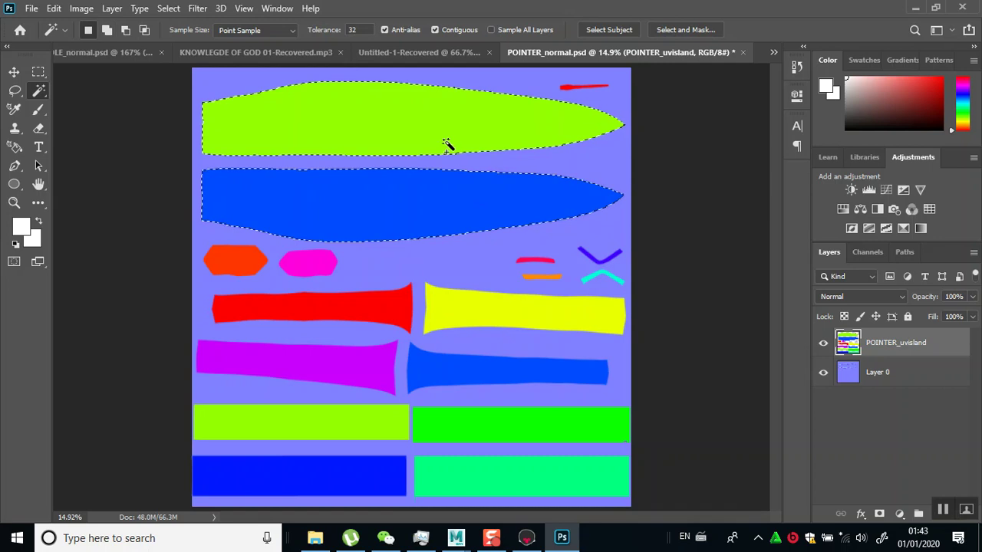
{"action": "left_click", "coordinate": [572, 88], "text": "shift"}
Find the already open HANDLE_normal.psd document and close it without saving its changes.
{"action": "left_click", "coordinate": [407, 55]}
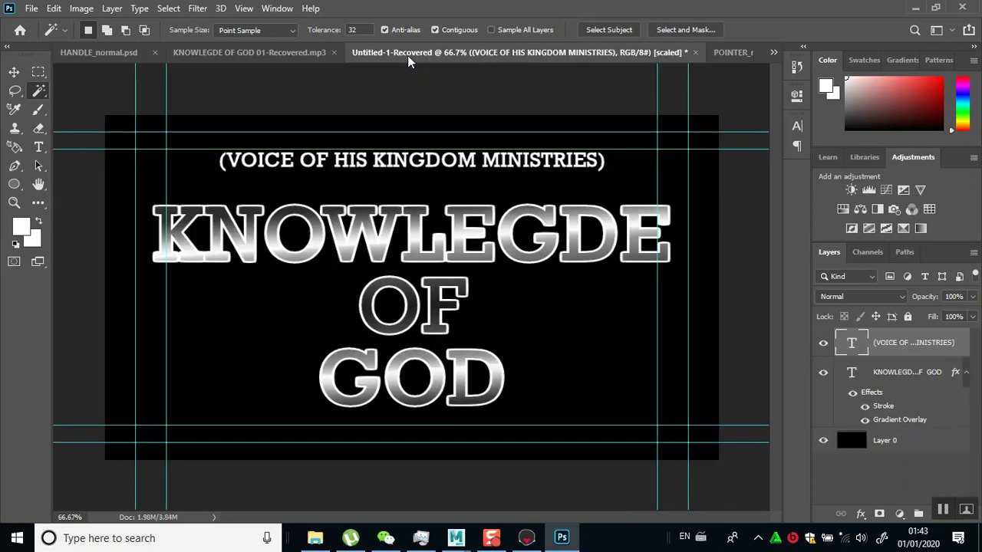
{"action": "left_click", "coordinate": [287, 54]}
{"action": "left_click", "coordinate": [128, 47]}
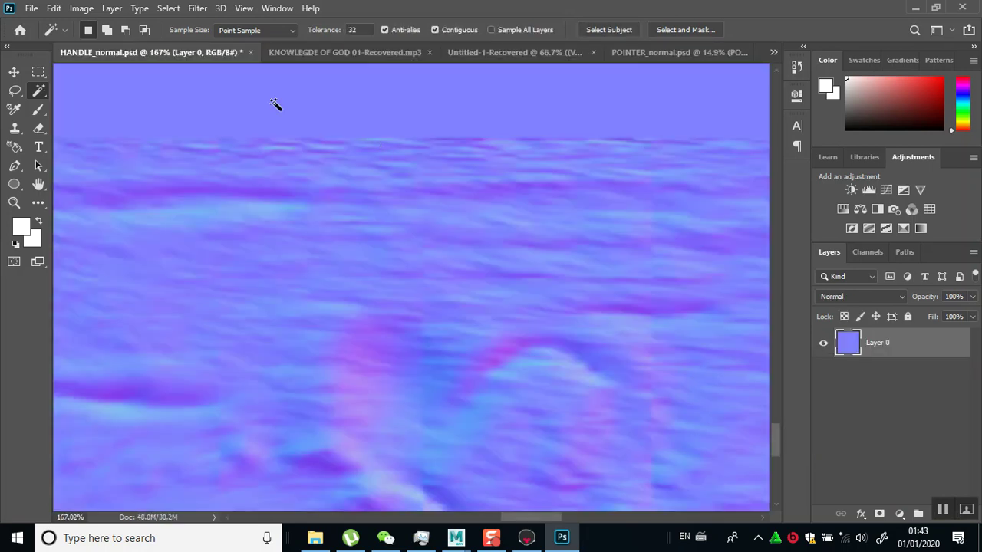
{"action": "left_click", "coordinate": [249, 52]}
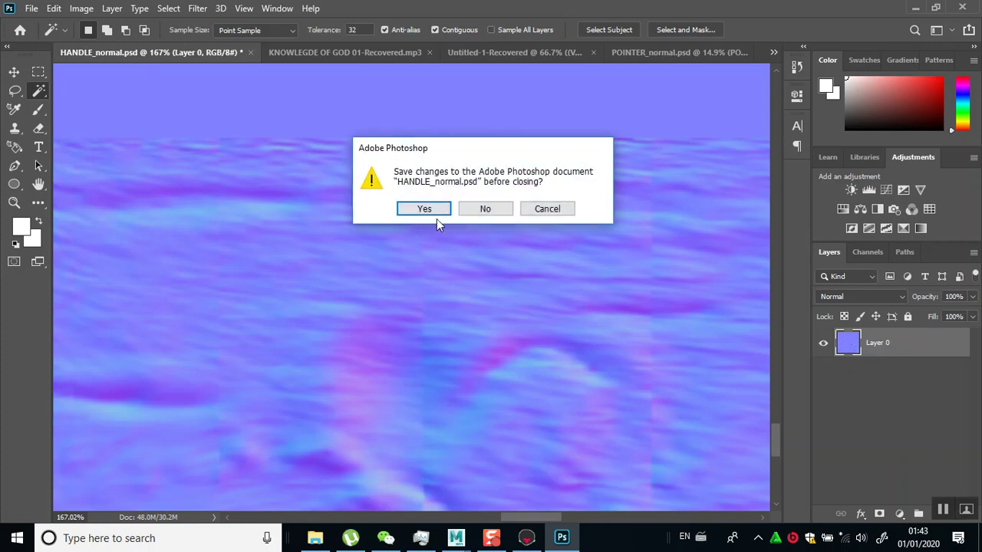
{"action": "left_click", "coordinate": [471, 208]}
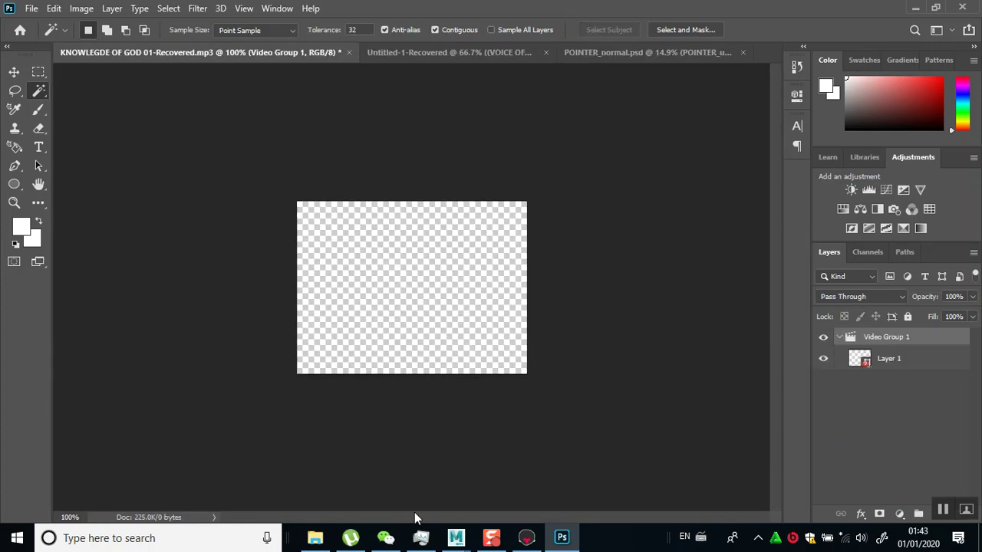
Open the rebaked HANDLE_normal file in Photoshop from the HANDLE folder inside BAKES.
{"action": "left_click", "coordinate": [314, 538]}
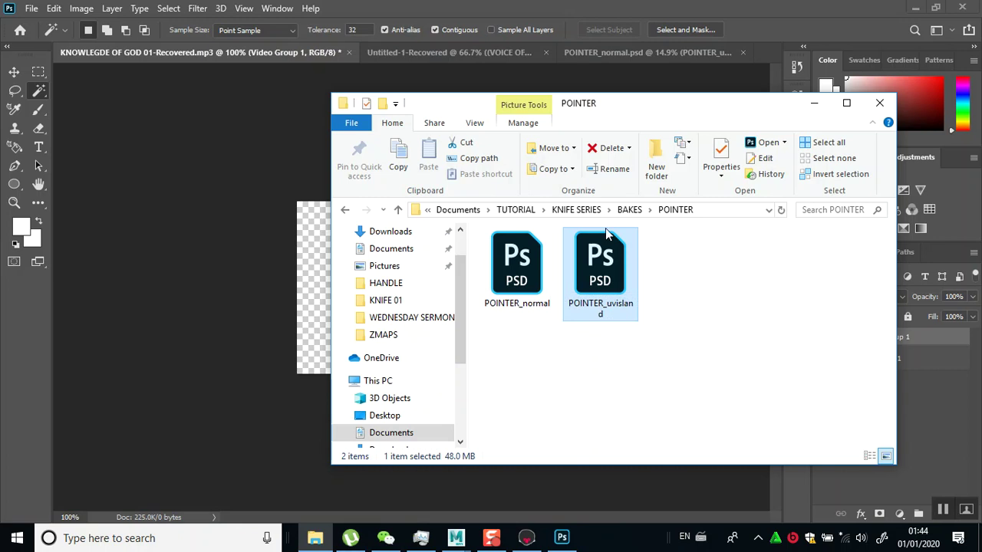
{"action": "left_click", "coordinate": [640, 213]}
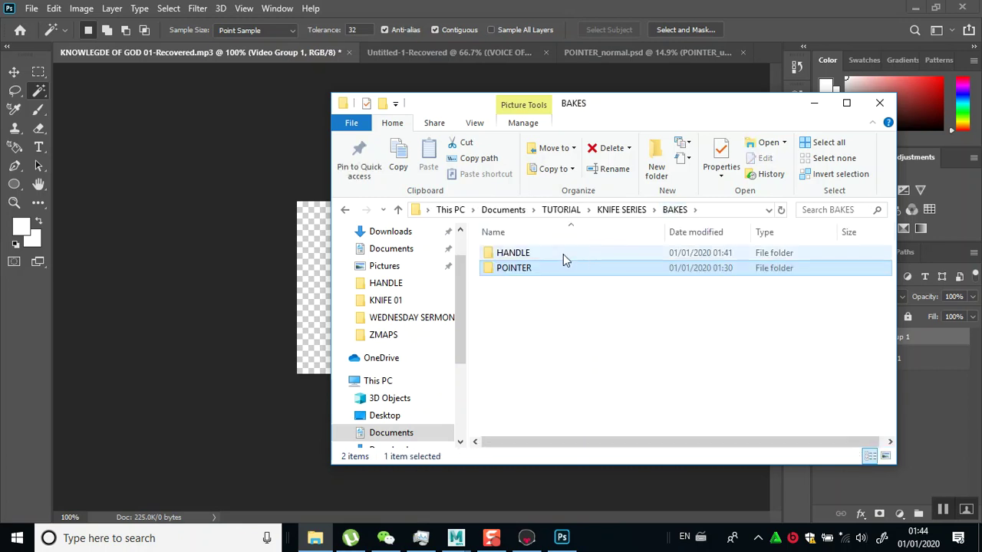
{"action": "double_click", "coordinate": [563, 252]}
{"action": "left_click", "coordinate": [526, 266]}
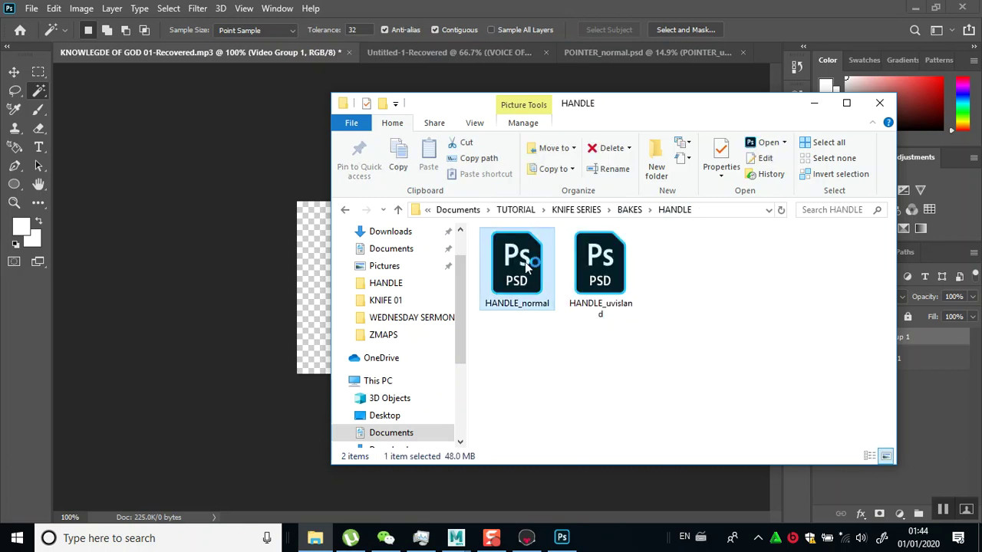
{"action": "double_click", "coordinate": [526, 266]}
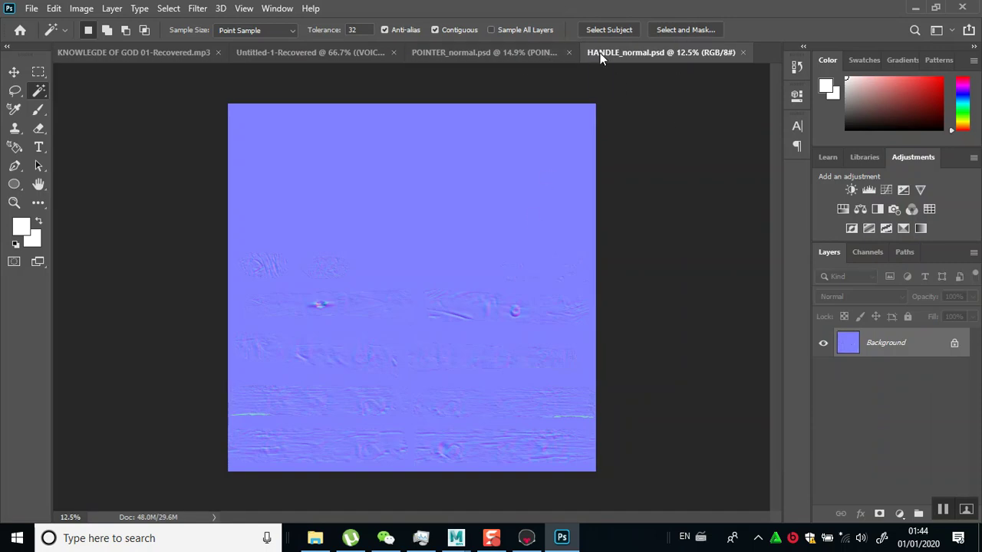
Clear the selection in POINTER_normal.psd, try moving its merged POINTER_uvisland layer into HANDLE_normal.psd, and undo the transfer.
{"action": "left_click", "coordinate": [535, 52]}
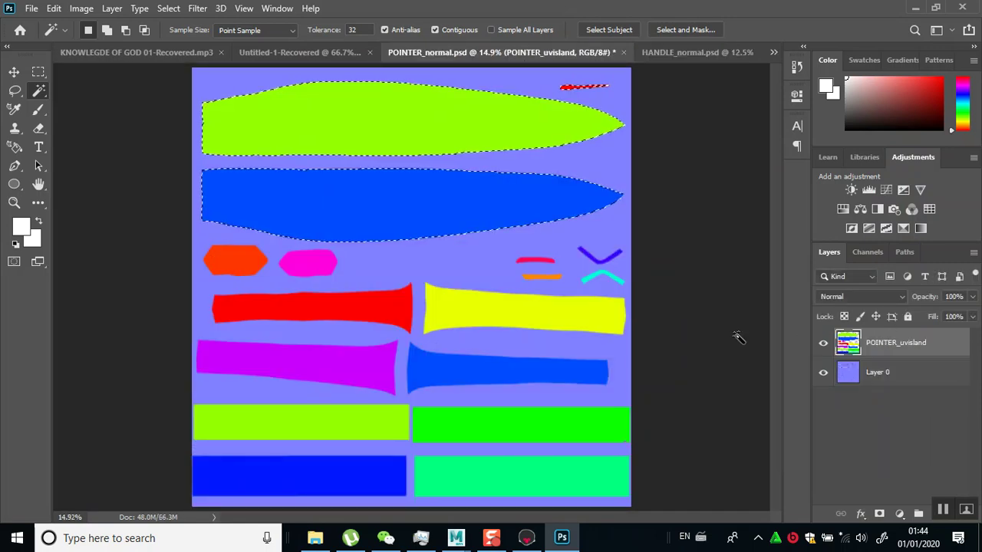
{"action": "key", "text": "ctrl+d"}
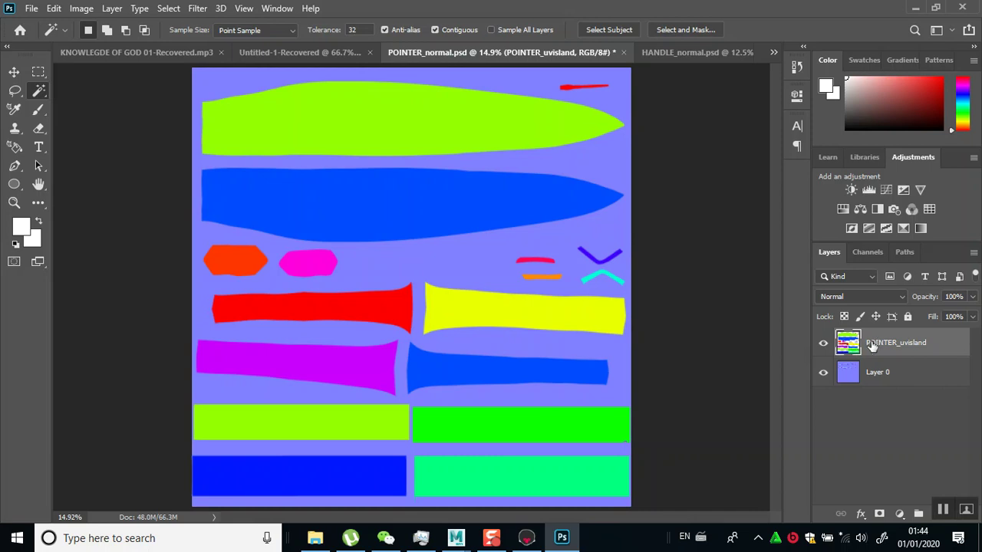
{"action": "left_click", "coordinate": [14, 72]}
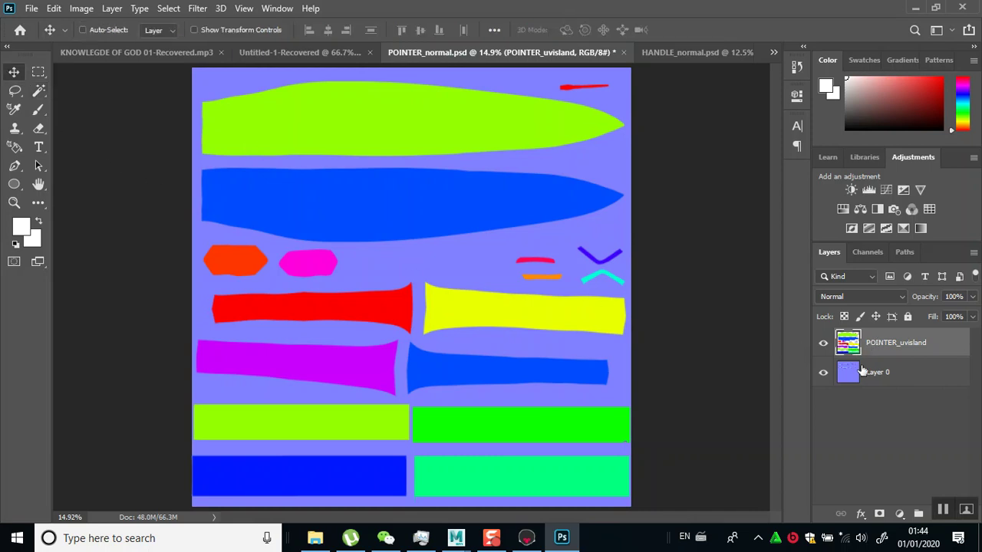
{"action": "left_click_drag", "start_coordinate": [860, 348], "coordinate": [441, 248]}
{"action": "key", "text": "ctrl+z"}
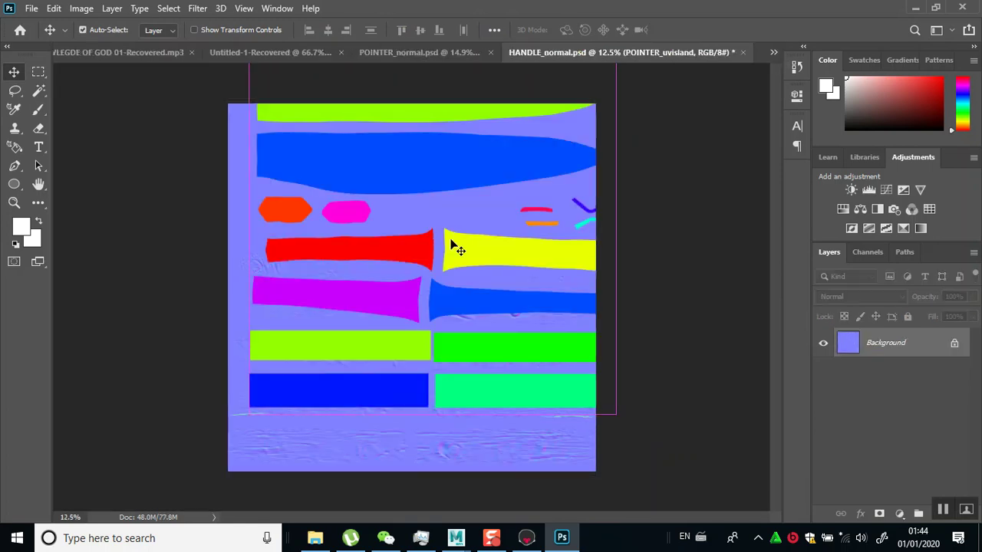
Try copying all islands of the merged POINTER_uvisland layer into HANDLE_normal.psd, undo the paste, and clear the selection in POINTER_normal.psd.
{"action": "left_click", "coordinate": [477, 49]}
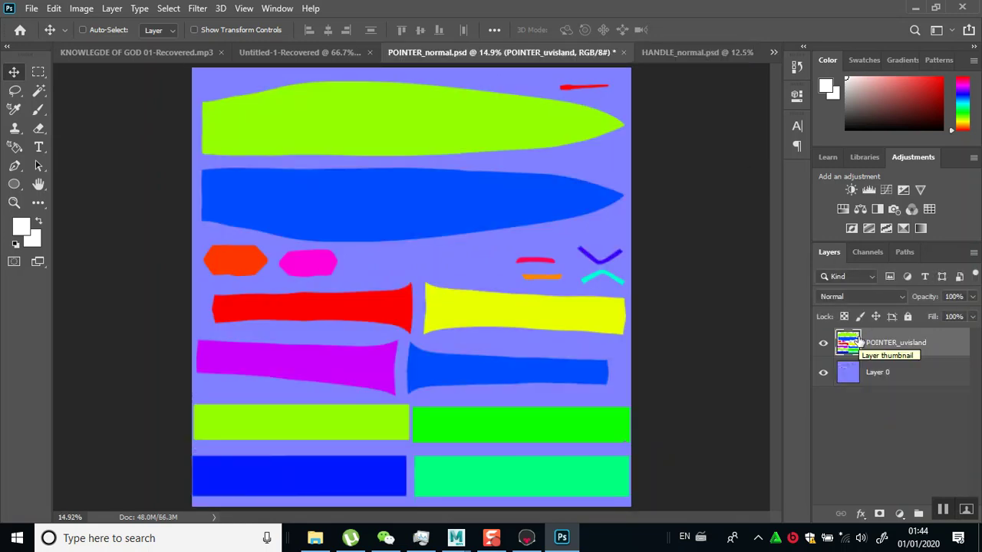
{"action": "key", "text": "ctrl"}
{"action": "left_click", "coordinate": [851, 344], "text": "ctrl"}
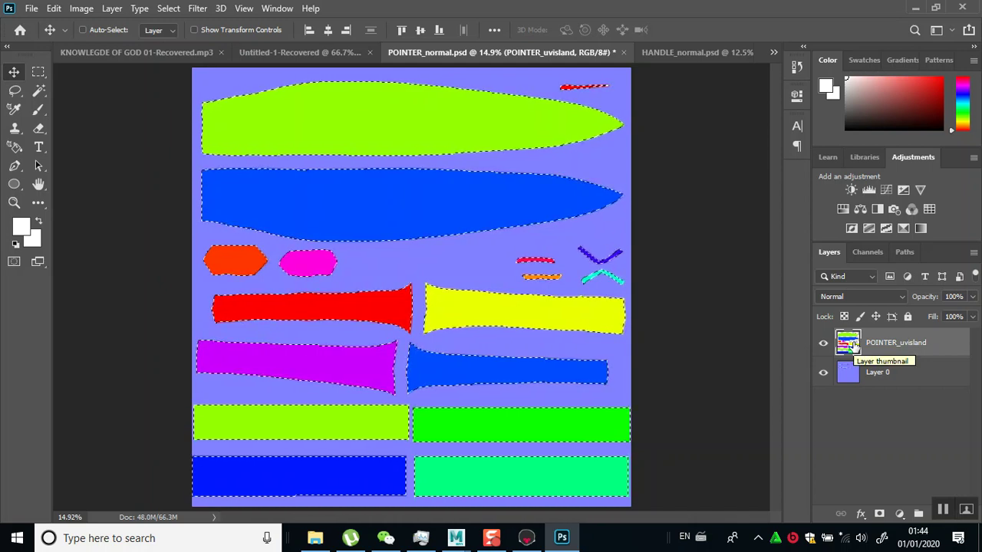
{"action": "key", "text": "ctrl"}
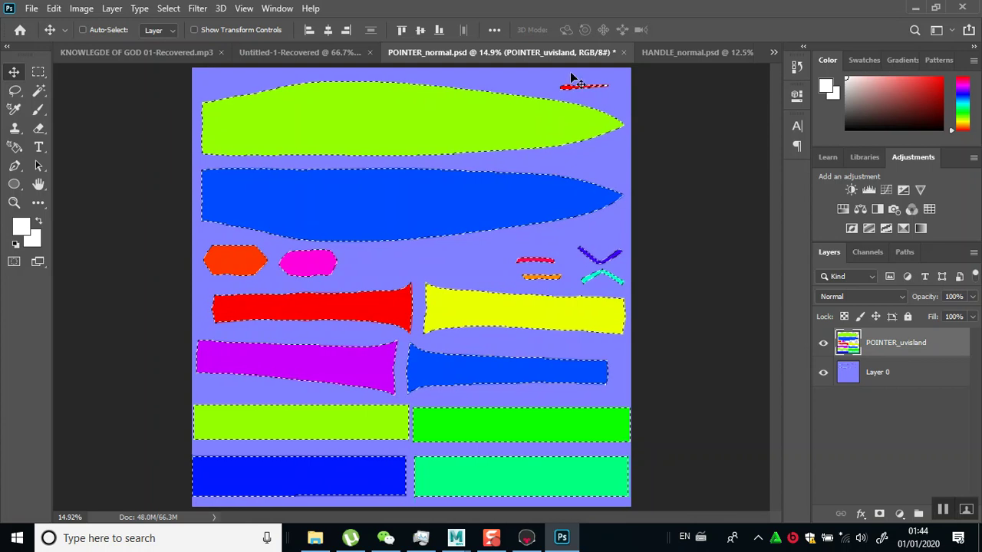
{"action": "left_click", "coordinate": [659, 52]}
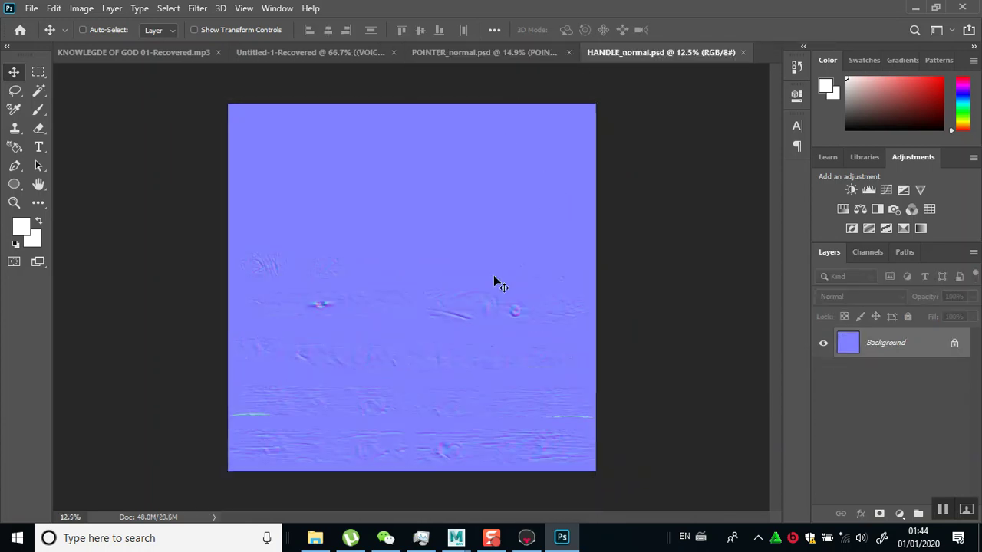
{"action": "key", "text": "ctrl+v"}
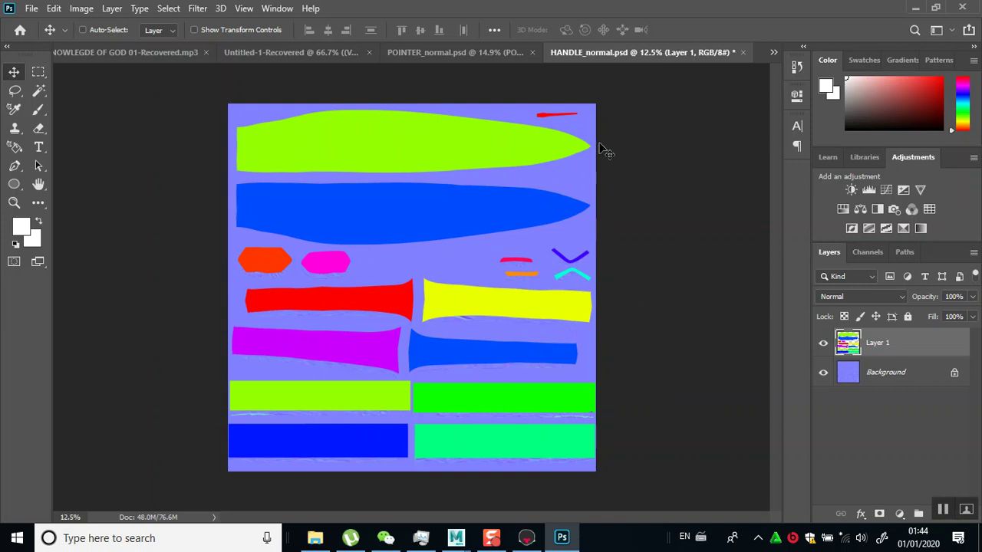
{"action": "key", "text": "ctrl+z"}
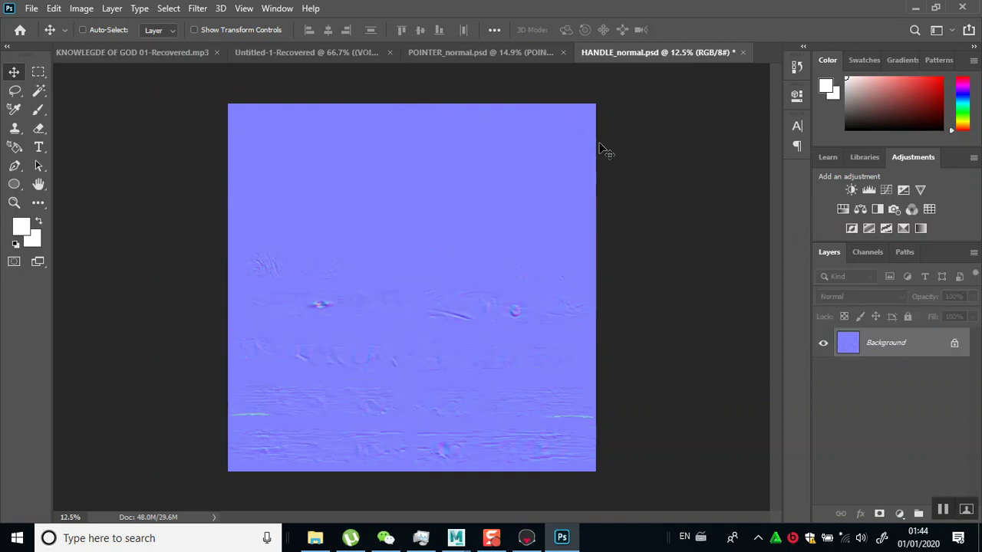
{"action": "left_click", "coordinate": [527, 54]}
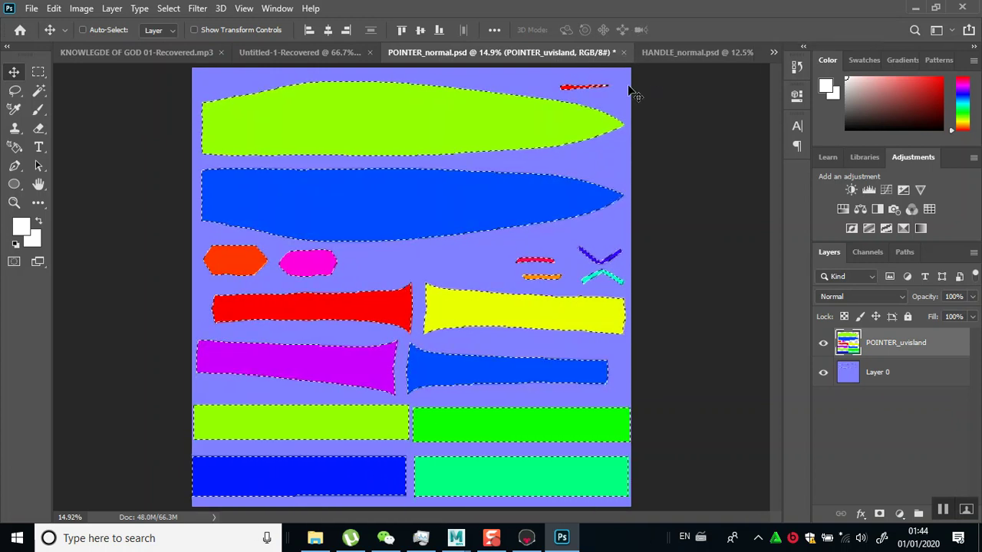
{"action": "key", "text": "ctrl+d"}
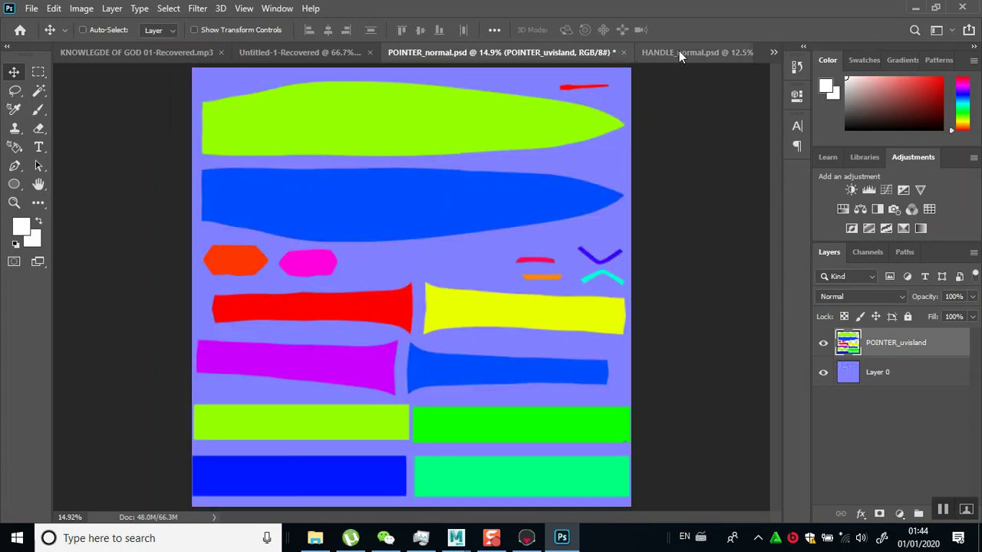
Unlock the Background layer of HANDLE_normal.psd and return to the POINTER_normal.psd document.
{"action": "left_click", "coordinate": [698, 54]}
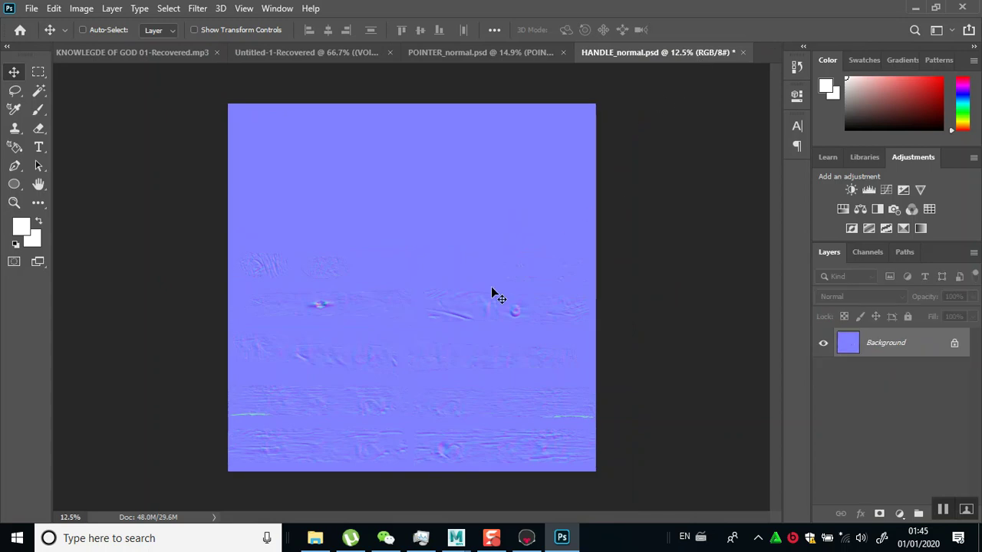
{"action": "left_click", "coordinate": [954, 346]}
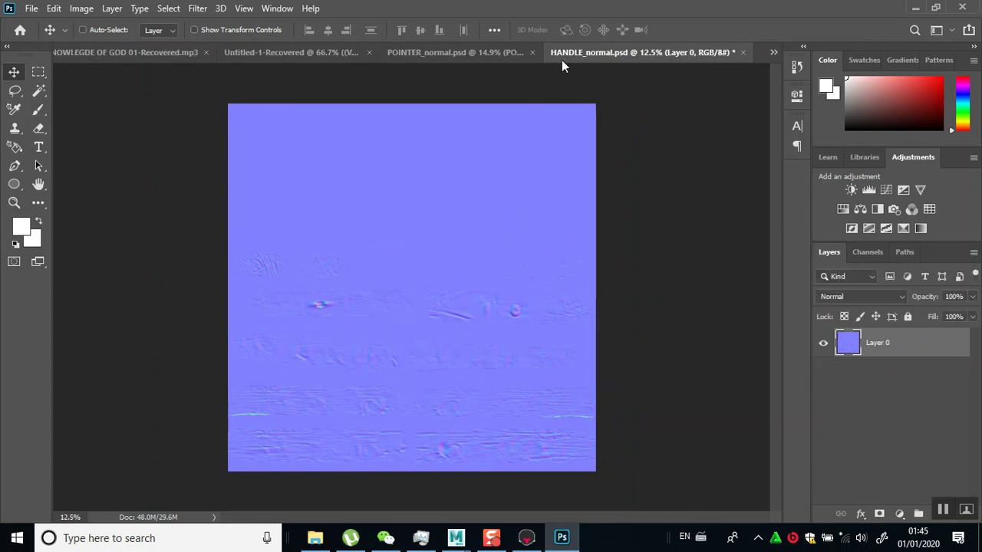
{"action": "left_click", "coordinate": [502, 56]}
{"action": "left_click", "coordinate": [661, 51]}
{"action": "left_click", "coordinate": [502, 55]}
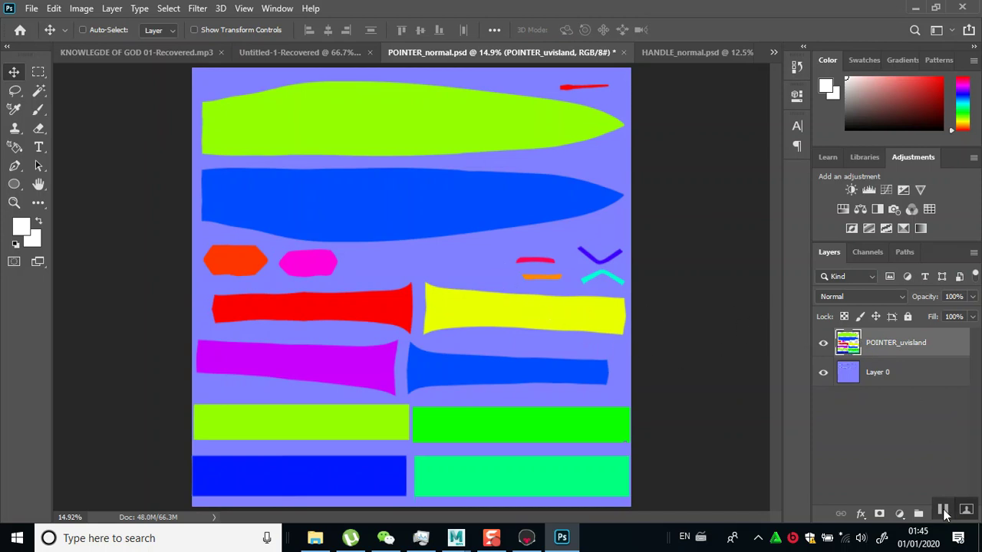
Duplicate Layer 0 of HANDLE_normal.psd into the POINTER_normal.psd document and switch to that document.
{"action": "left_click", "coordinate": [658, 52]}
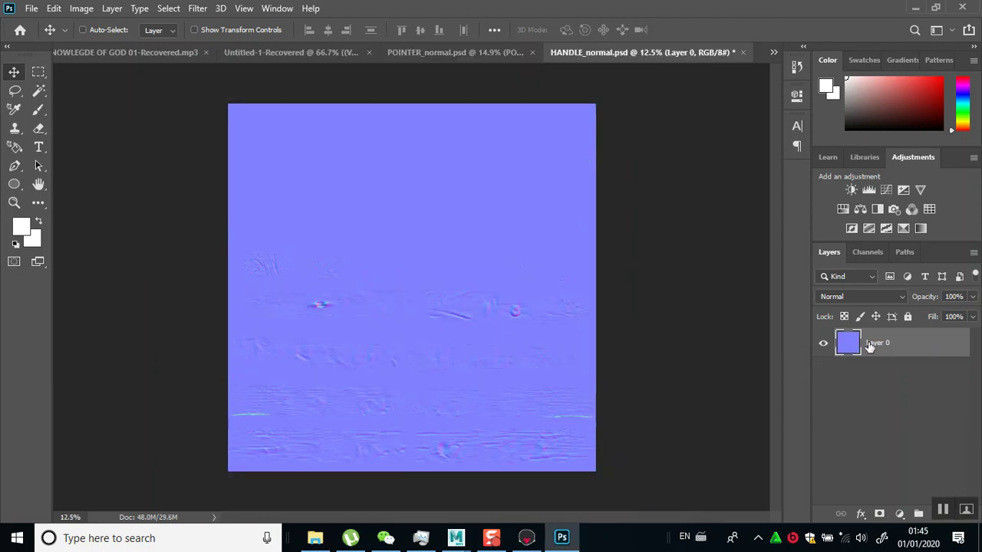
{"action": "right_click", "coordinate": [892, 342]}
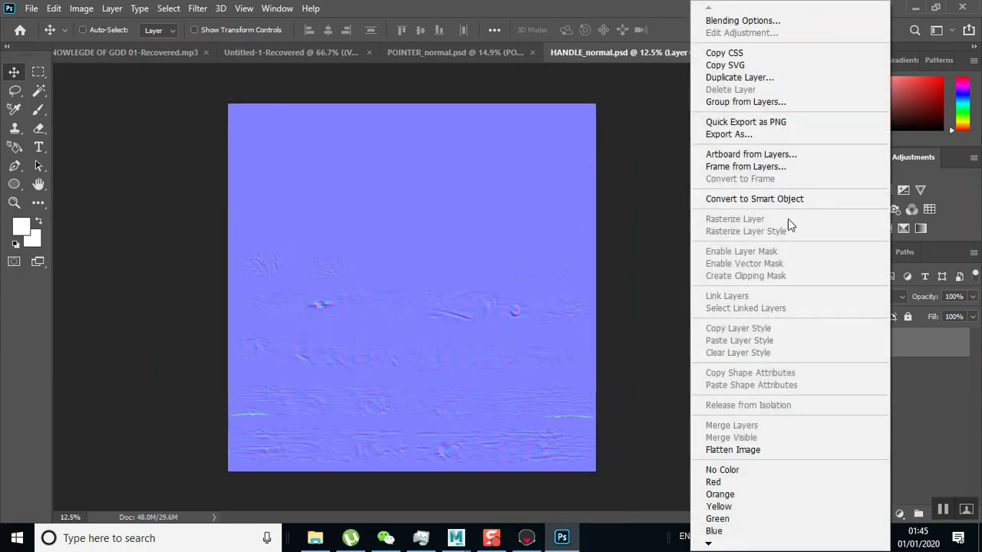
{"action": "left_click", "coordinate": [745, 79]}
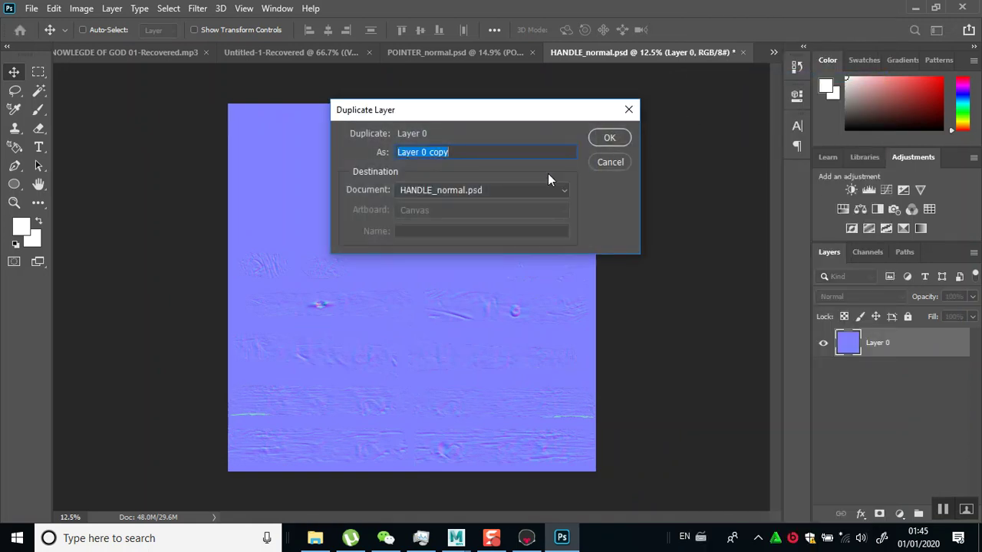
{"action": "left_click", "coordinate": [535, 194]}
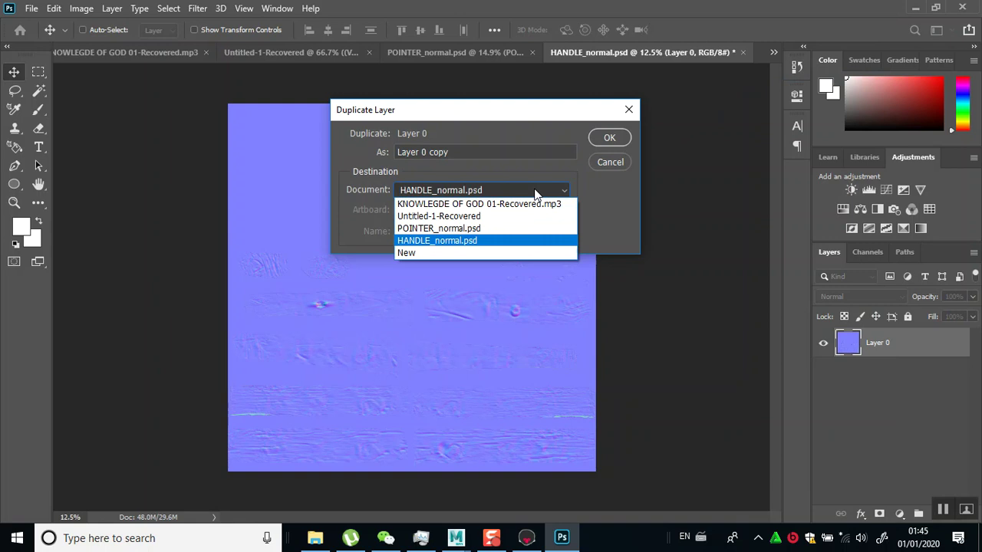
{"action": "left_click", "coordinate": [489, 229]}
{"action": "left_click", "coordinate": [609, 138]}
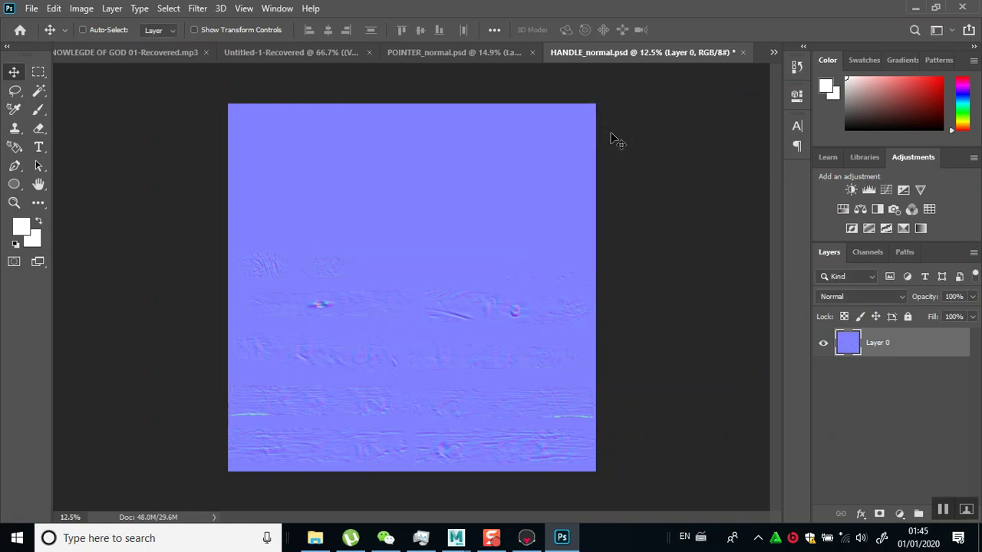
{"action": "left_click", "coordinate": [487, 55]}
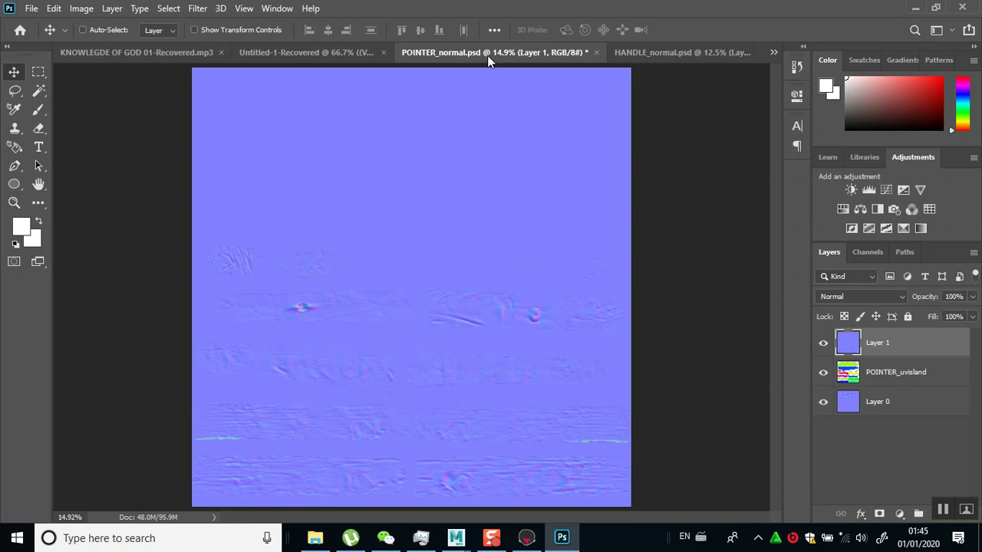
Hide Layer 1 and select all the handle islands below the two blade shapes on the POINTER_uvisland layer with the Magic Wand.
{"action": "left_click", "coordinate": [823, 344]}
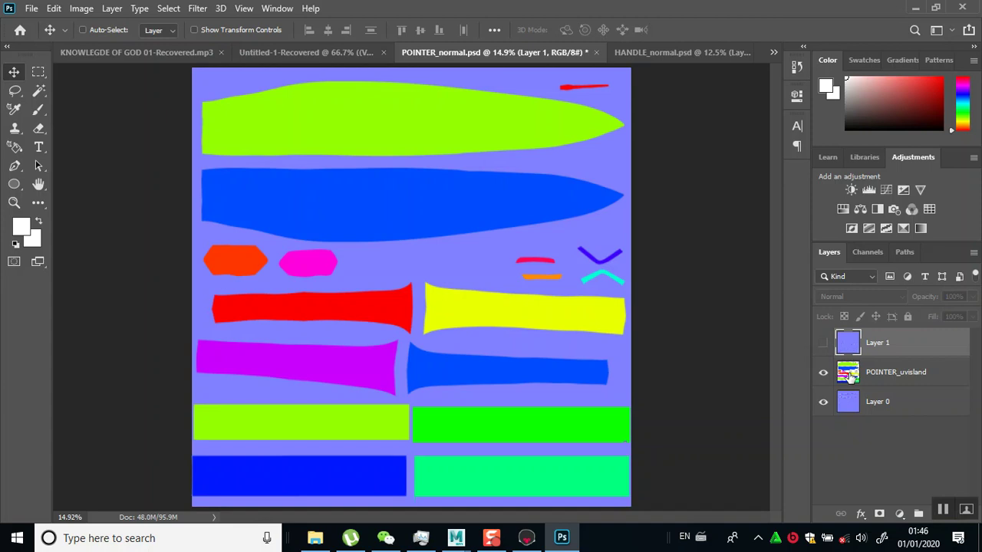
{"action": "left_click", "coordinate": [850, 374]}
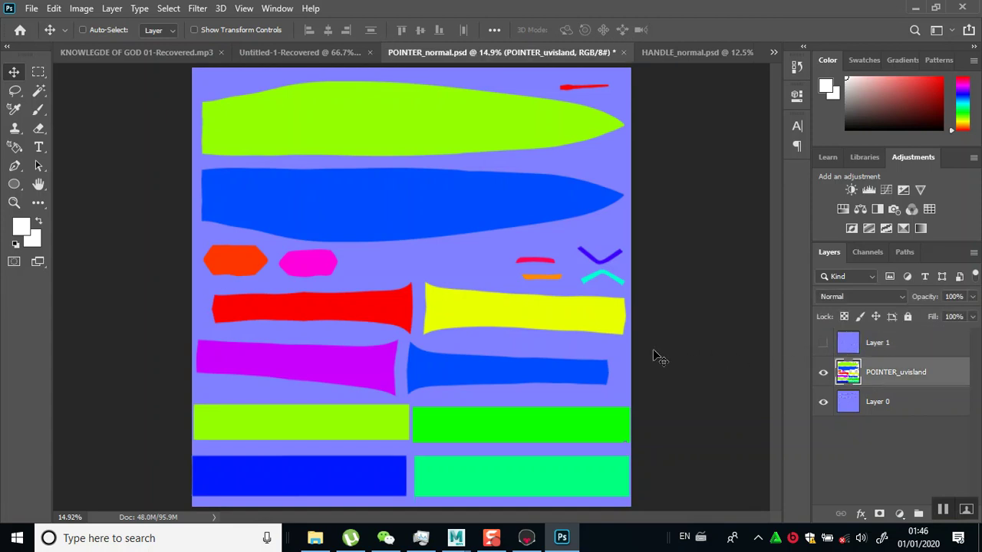
{"action": "left_click", "coordinate": [39, 90]}
{"action": "left_click", "coordinate": [228, 263]}
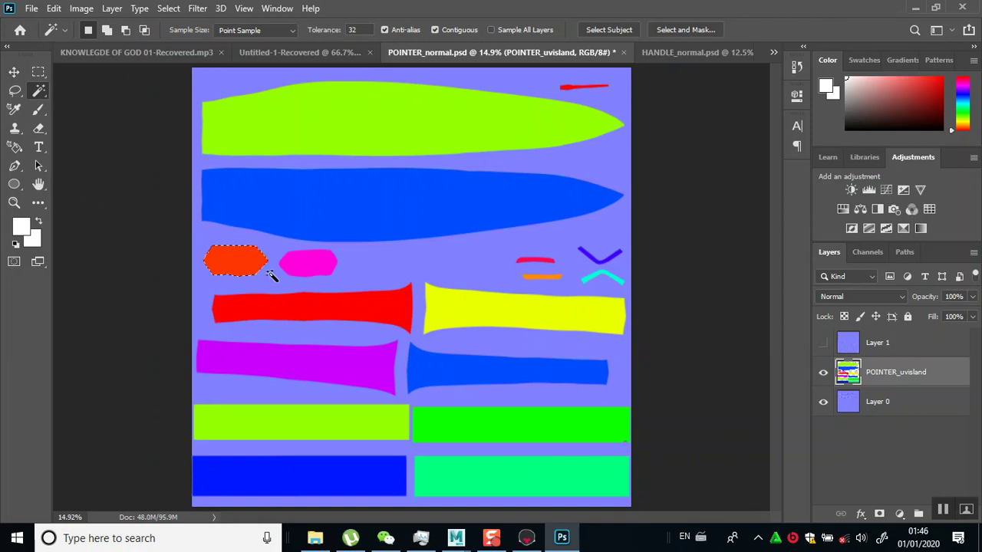
{"action": "left_click", "coordinate": [301, 264], "text": "shift"}
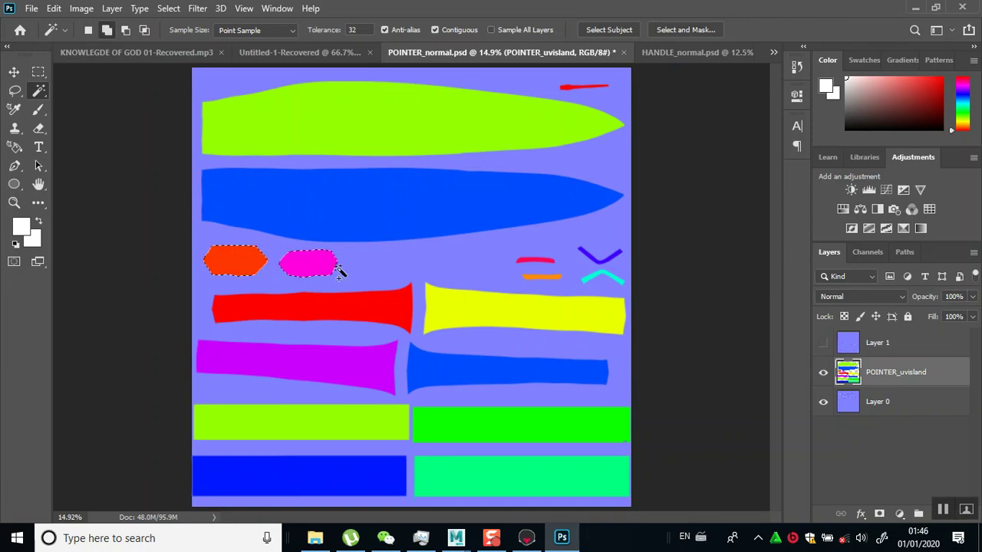
{"action": "left_click", "coordinate": [534, 264], "text": "shift"}
{"action": "left_click", "coordinate": [594, 264], "text": "shift"}
{"action": "left_click", "coordinate": [400, 314], "text": "shift"}
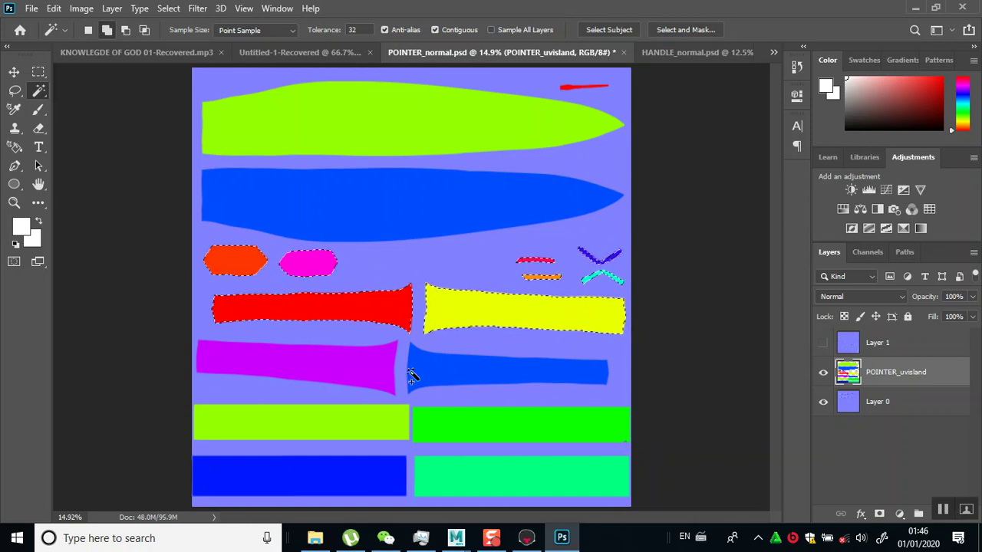
{"action": "left_click", "coordinate": [342, 491], "text": "shift"}
{"action": "left_click", "coordinate": [460, 488], "text": "shift"}
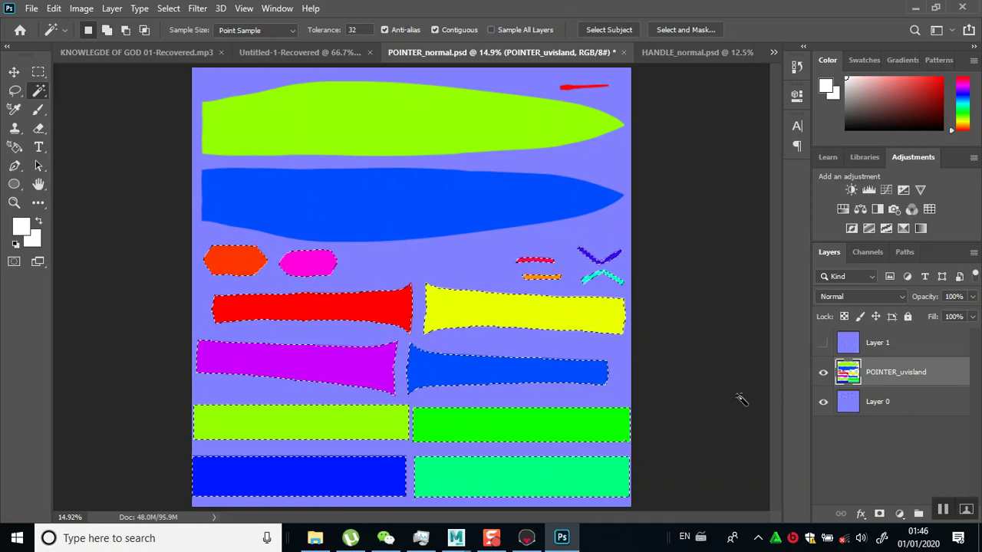
Show Layer 1 again and copy its selected handle islands onto a new layer.
{"action": "left_click", "coordinate": [823, 344]}
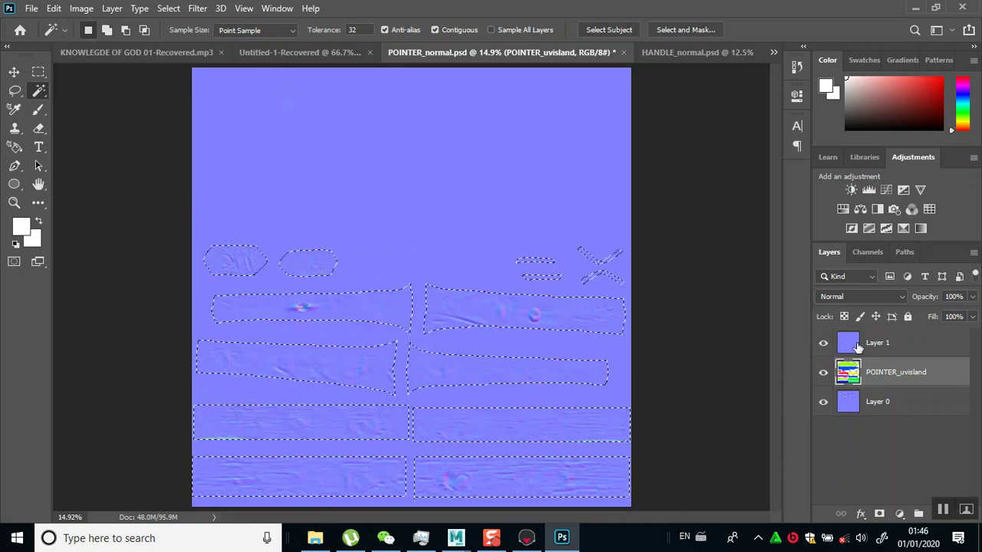
{"action": "left_click", "coordinate": [860, 346]}
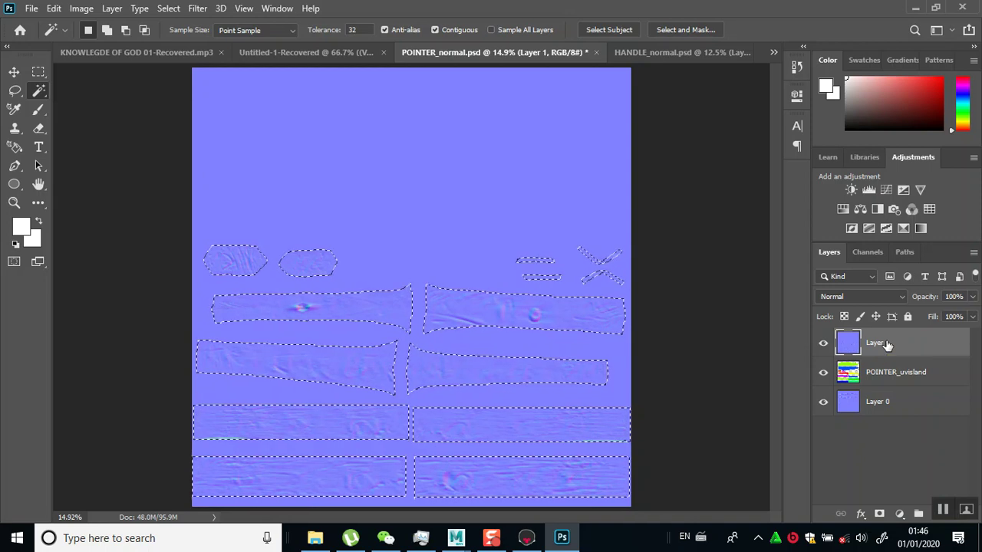
{"action": "key", "text": "ctrl+j"}
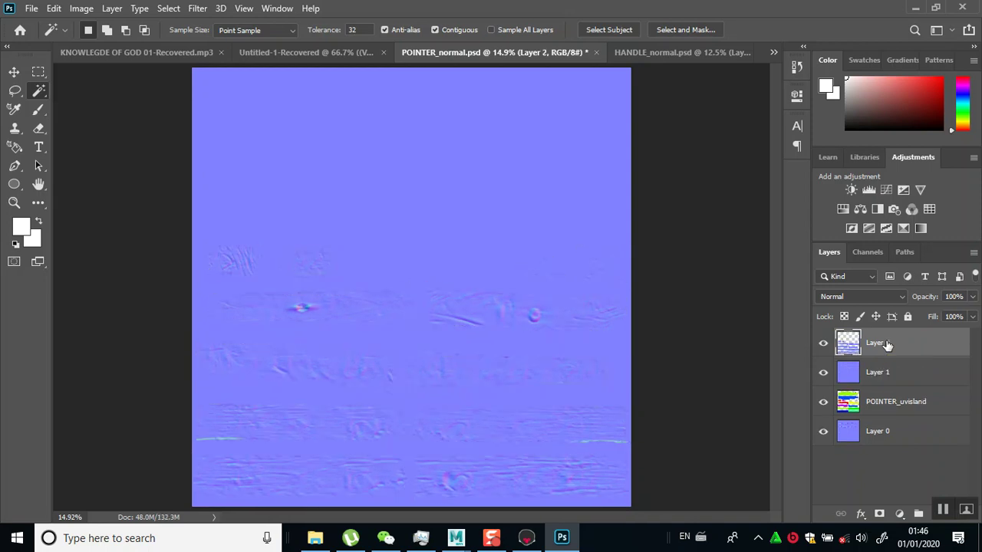
Hide Layer 1 and POINTER_uvisland, select the empty area around the copied handle islands on Layer 2, and clear that selection.
{"action": "left_click", "coordinate": [824, 402]}
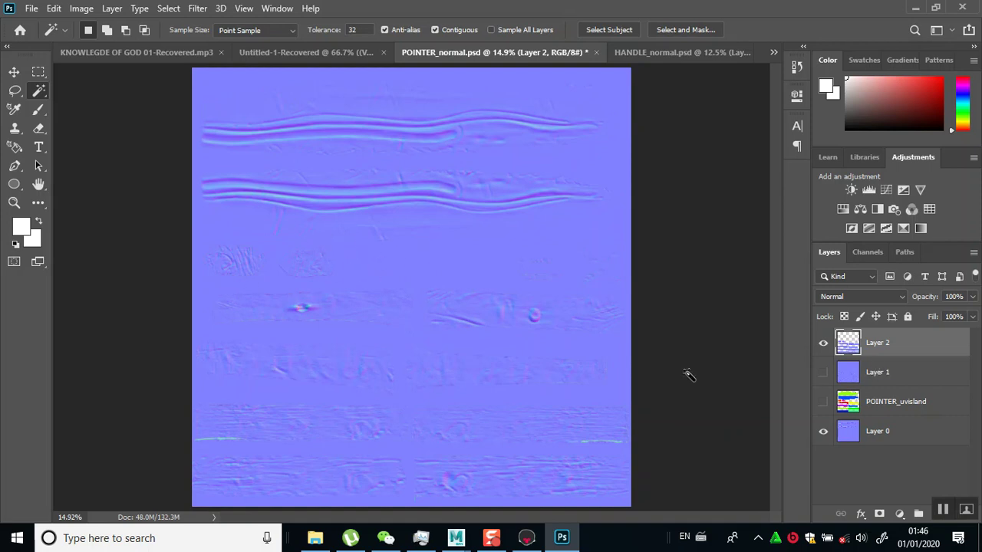
{"action": "left_click", "coordinate": [526, 285]}
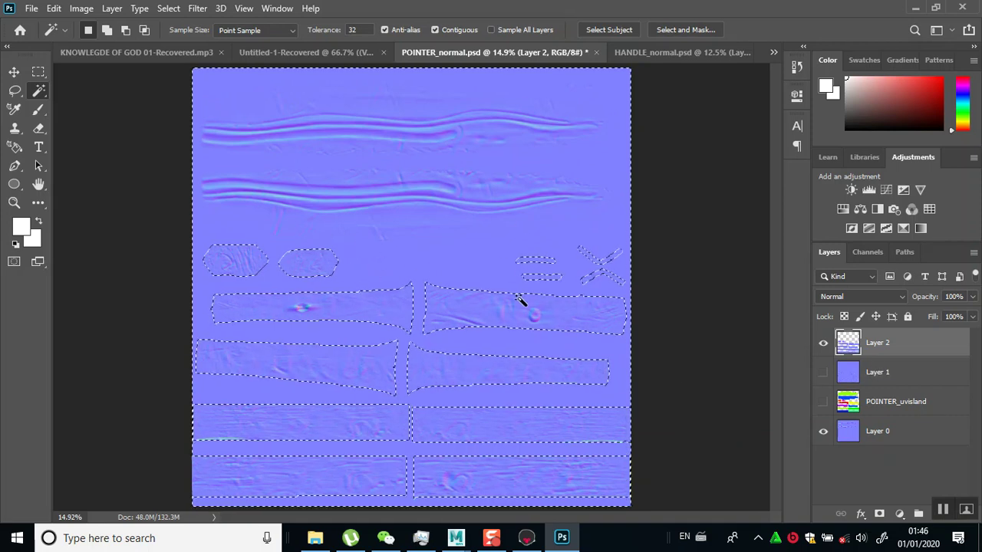
{"action": "key", "text": "ctrl+d"}
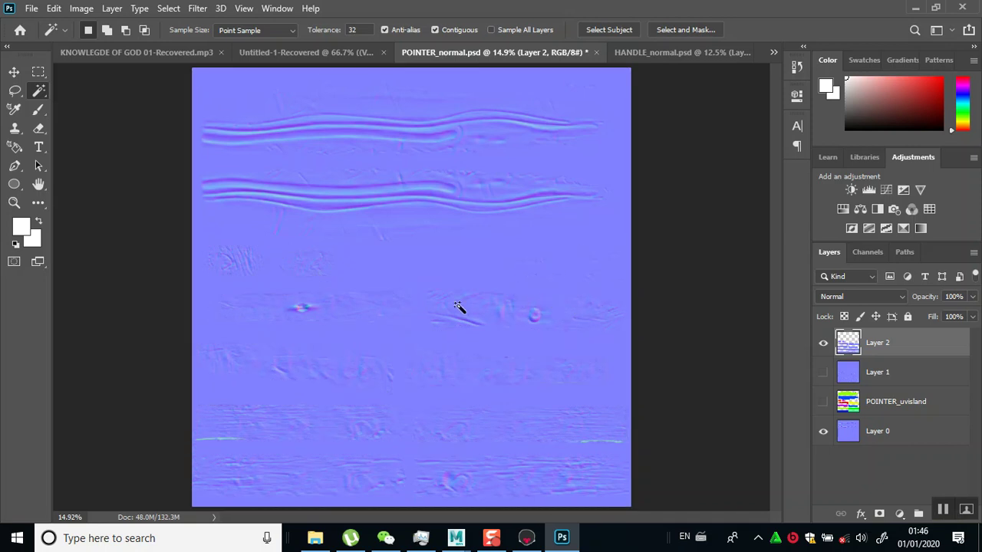
{"action": "left_click", "coordinate": [14, 73]}
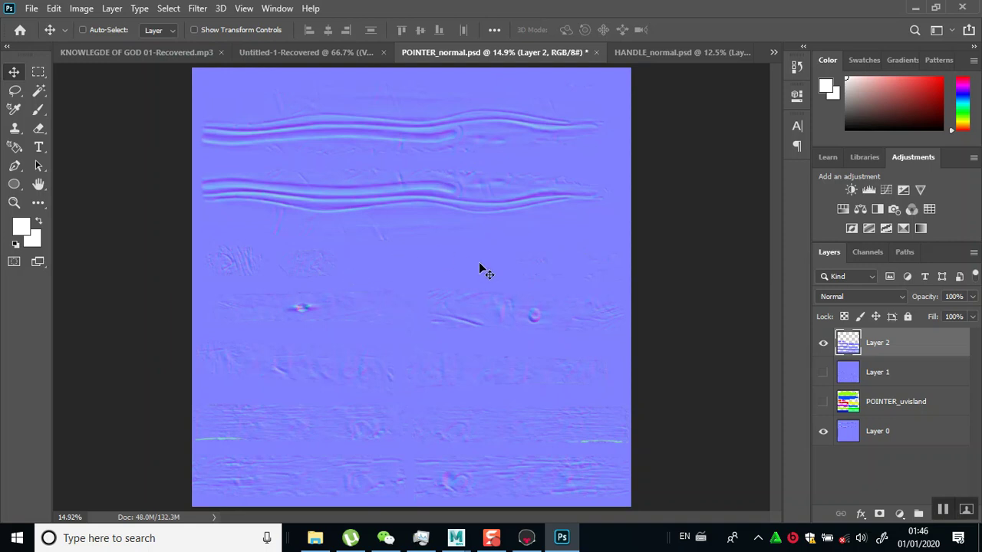
Examine the combined normal map up close, checking the upper handle strip's edges and the knot detail for baking artifacts.
{"action": "left_click", "coordinate": [13, 202]}
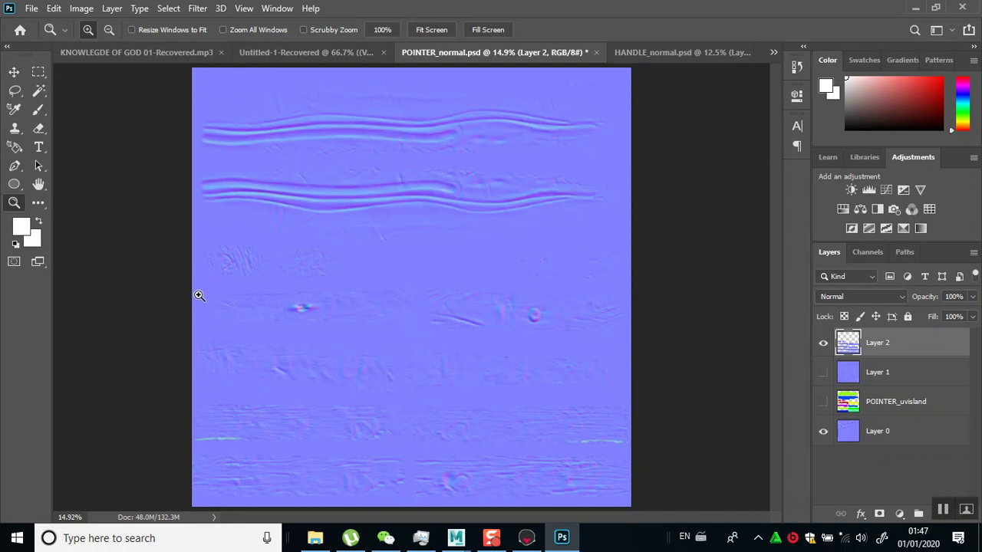
{"action": "left_click_drag", "start_coordinate": [199, 292], "coordinate": [287, 136]}
{"action": "scroll", "coordinate": [410, 322], "scroll_direction": "down", "scroll_amount": 3}
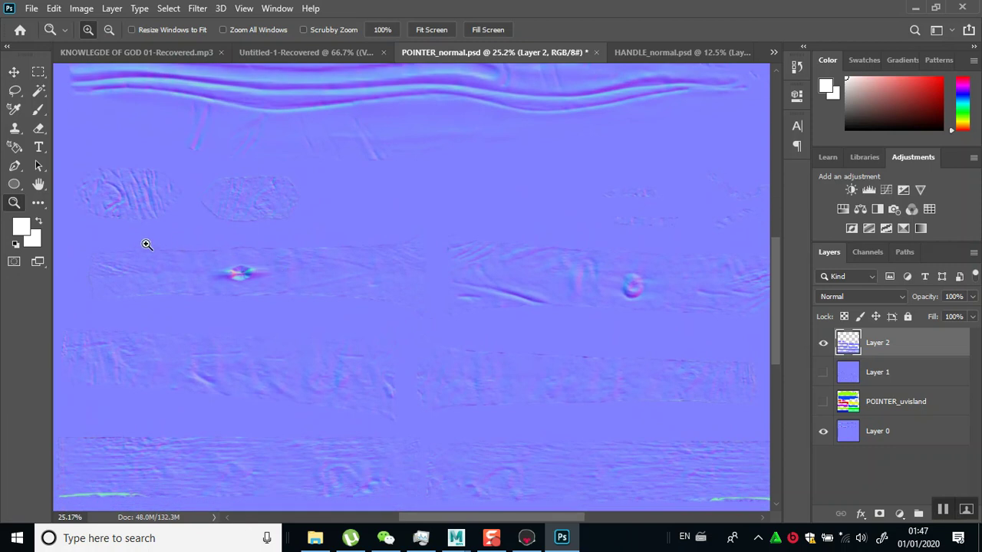
{"action": "left_click_drag", "start_coordinate": [74, 246], "coordinate": [443, 316]}
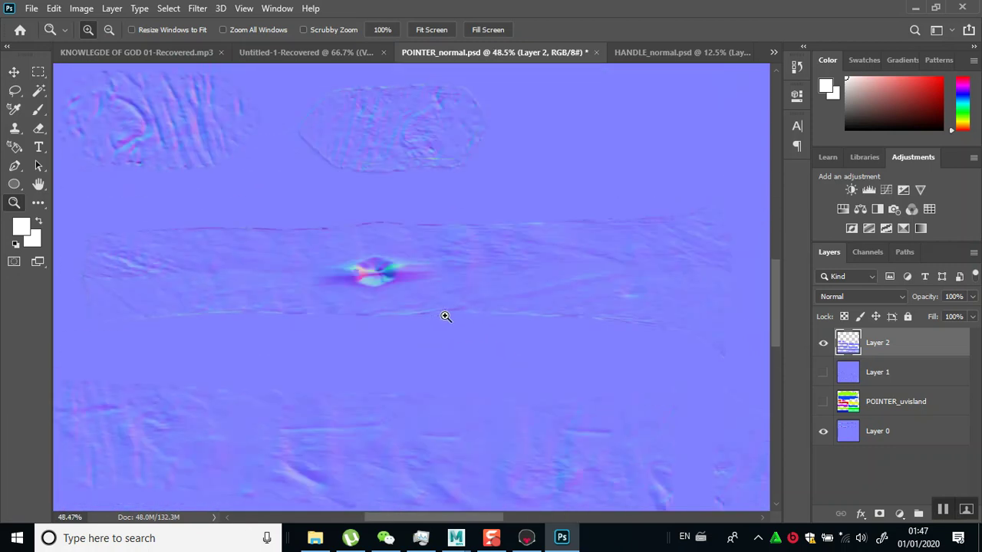
{"action": "left_click_drag", "start_coordinate": [95, 221], "coordinate": [320, 353]}
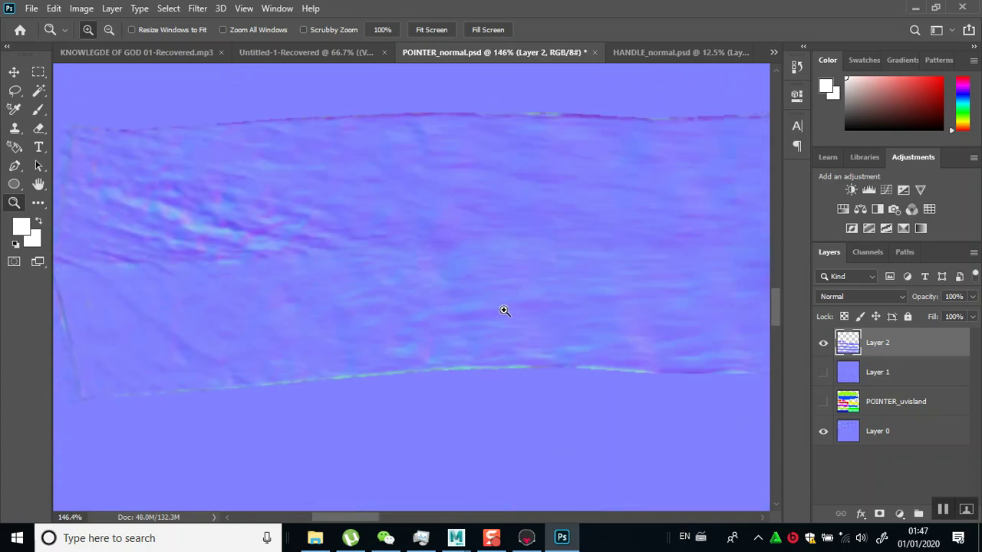
{"action": "left_click_drag", "start_coordinate": [484, 364], "coordinate": [557, 374]}
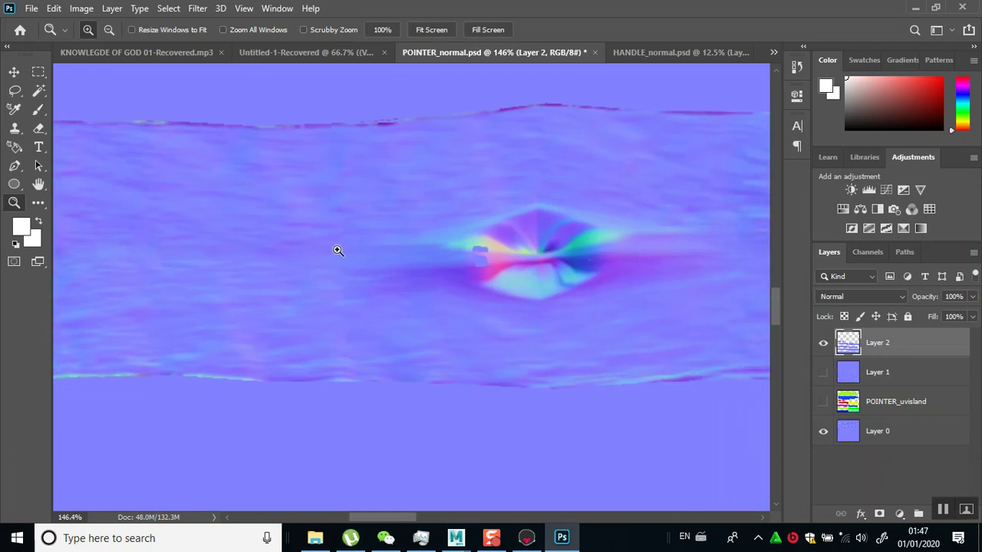
{"action": "left_click_drag", "start_coordinate": [608, 340], "coordinate": [546, 321]}
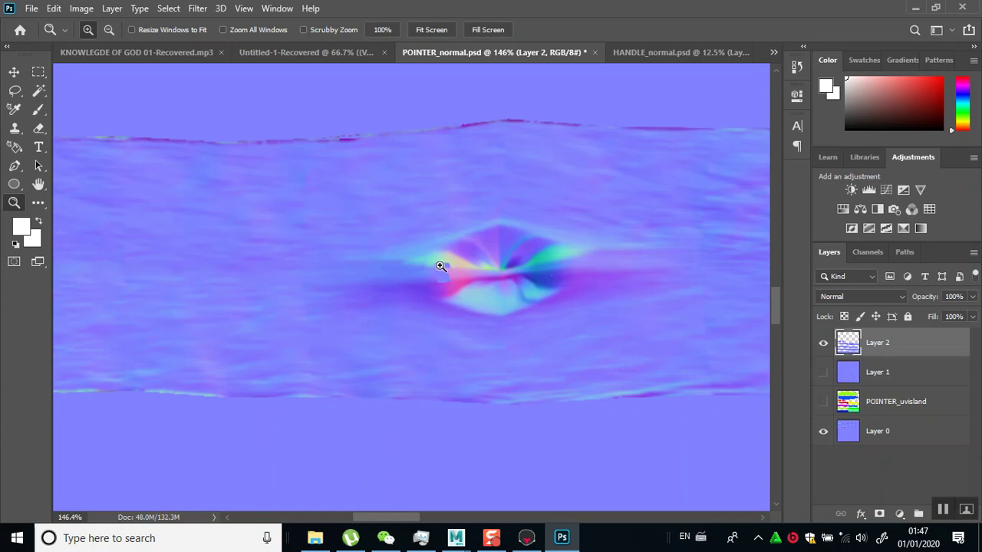
{"action": "left_click_drag", "start_coordinate": [443, 270], "coordinate": [449, 275]}
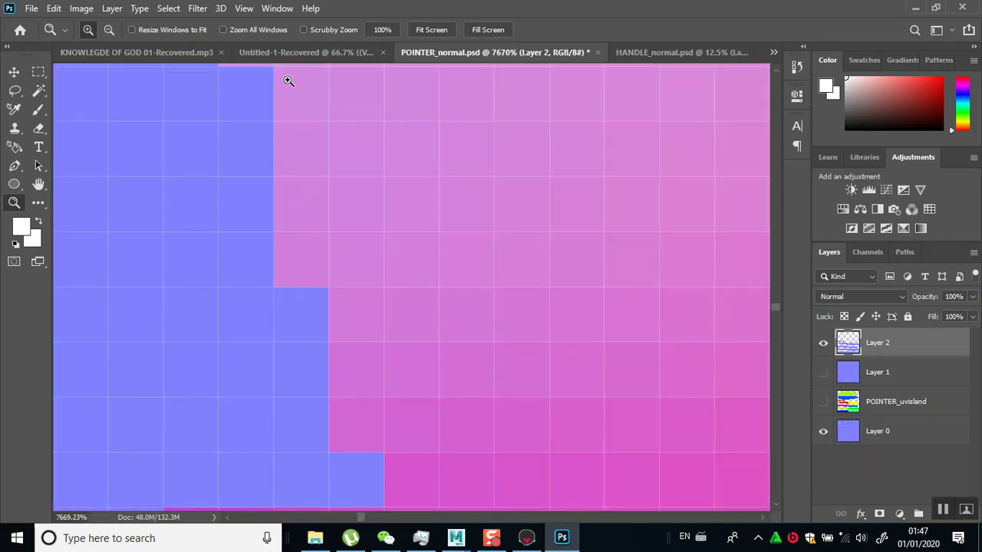
{"action": "left_click", "coordinate": [427, 30]}
{"action": "left_click_drag", "start_coordinate": [272, 288], "coordinate": [332, 329]}
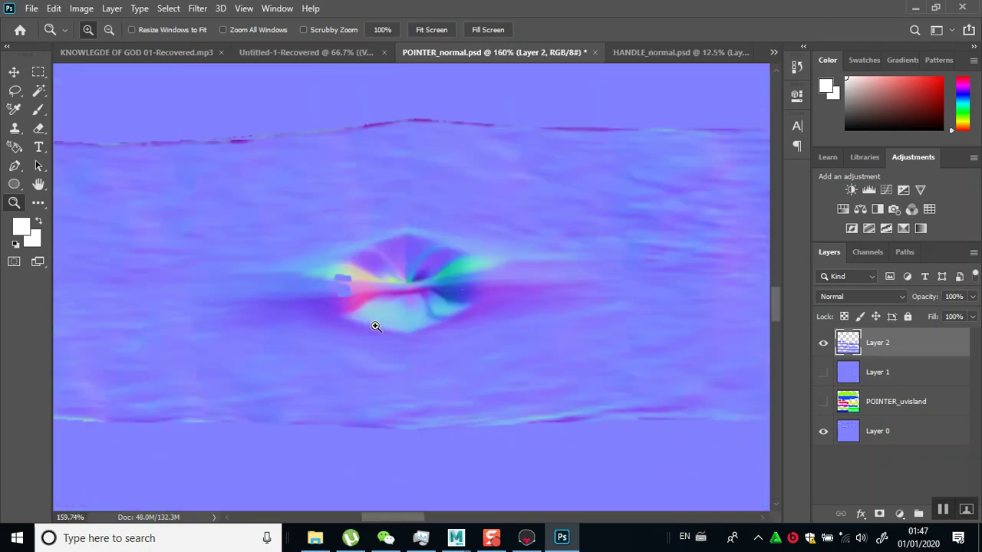
Set up the Clone Stamp tool with a smaller brush and sample a source beside the flat patches in the handle's knot on Layer 2.
{"action": "left_click", "coordinate": [14, 128]}
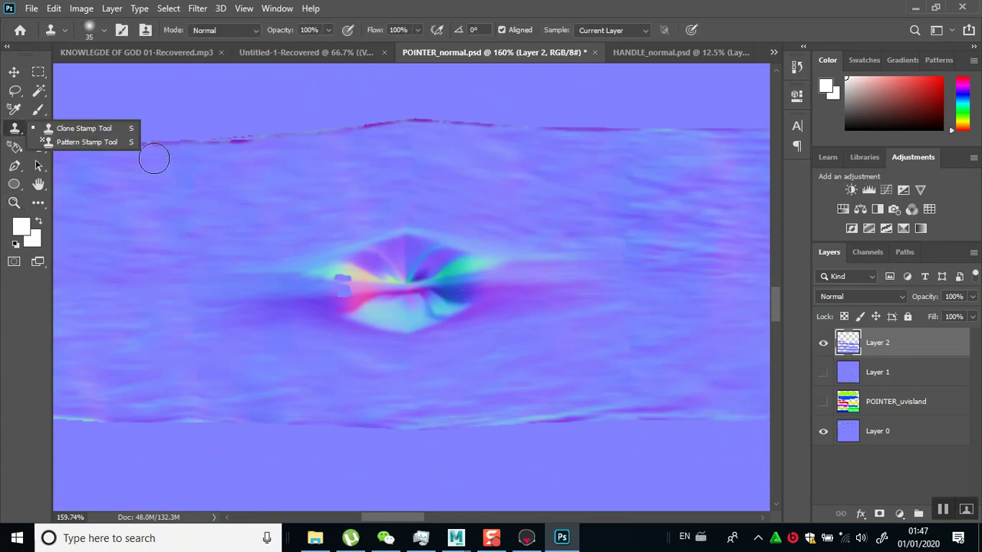
{"action": "left_click", "coordinate": [115, 129]}
{"action": "key", "text": "bracketleft"}
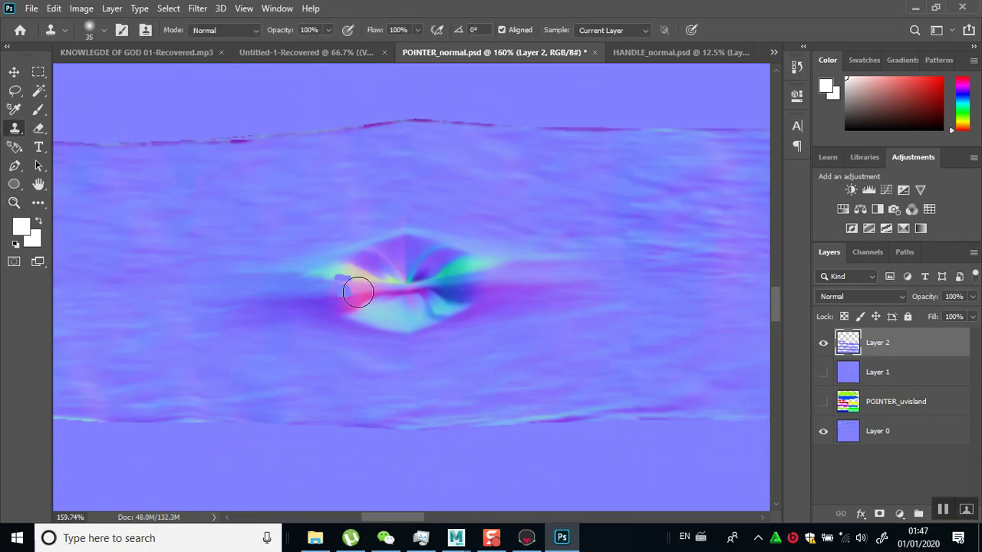
{"action": "key", "text": "bracketleft"}
{"action": "left_click", "coordinate": [360, 287], "text": "alt"}
{"action": "left_click", "coordinate": [13, 202]}
{"action": "left_click_drag", "start_coordinate": [319, 270], "coordinate": [358, 307]}
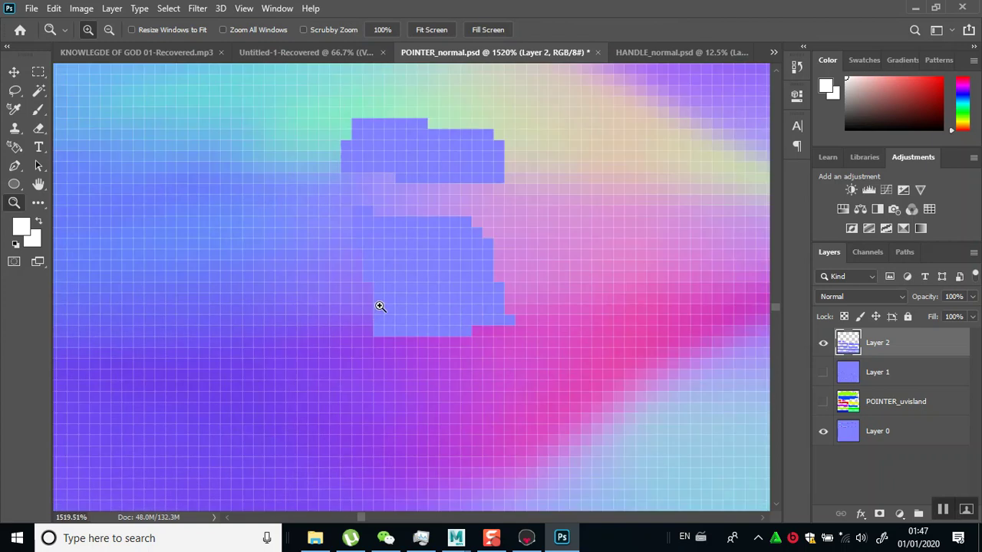